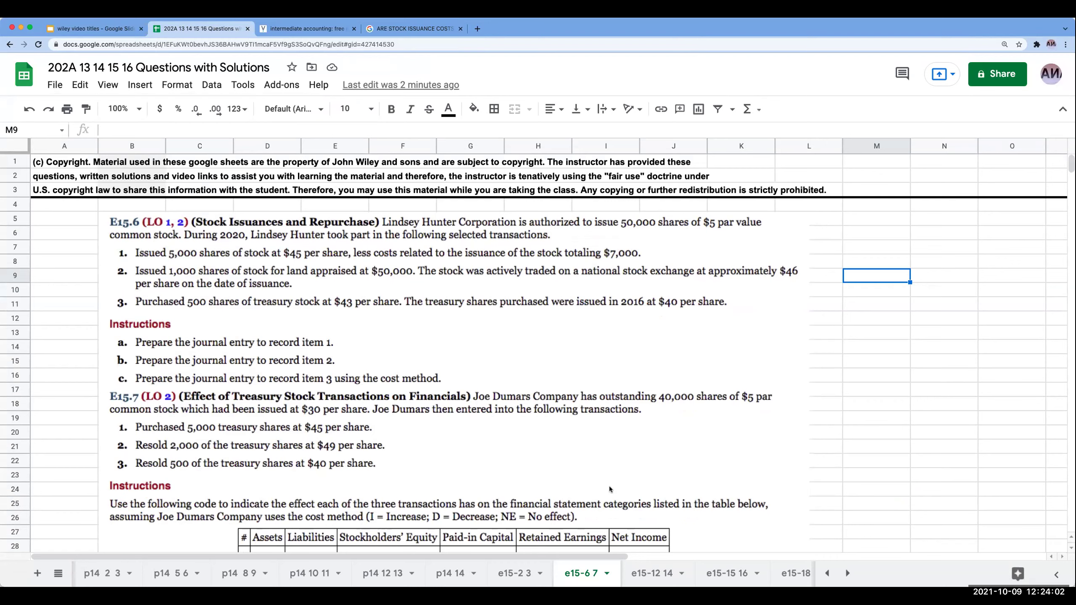
Step: On the e15-6 7 sheet, shift the exercise picture about one column left so it starts within column A
click(517, 574)
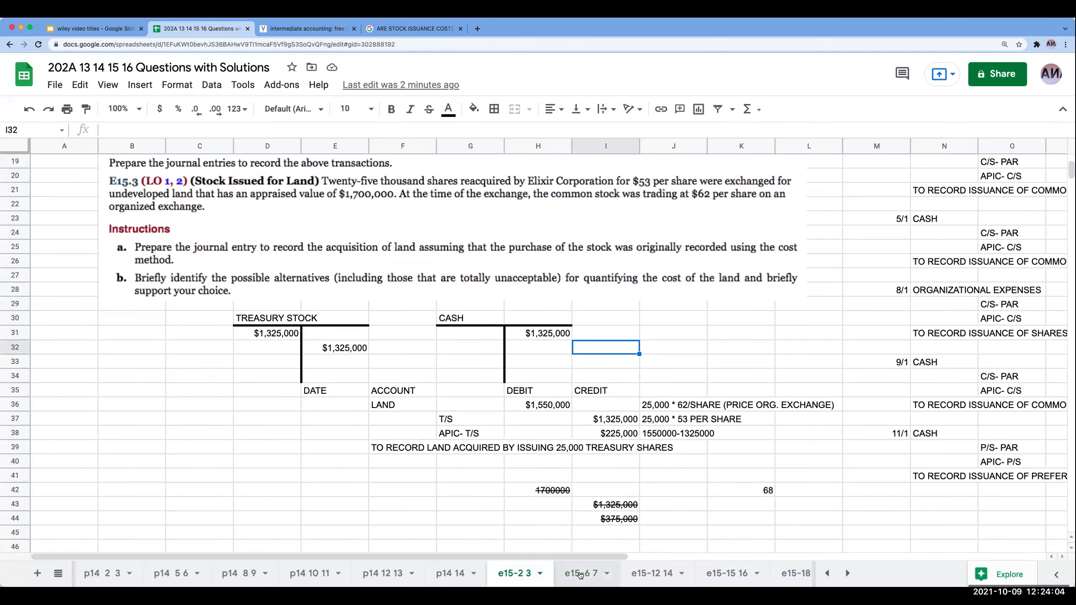
click(581, 574)
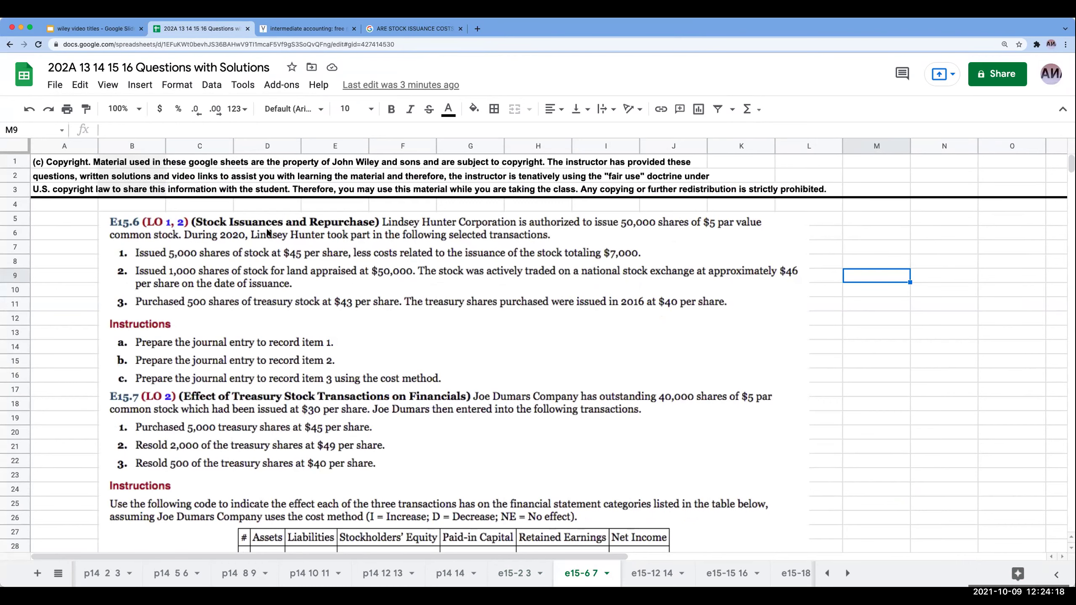
click(458, 278)
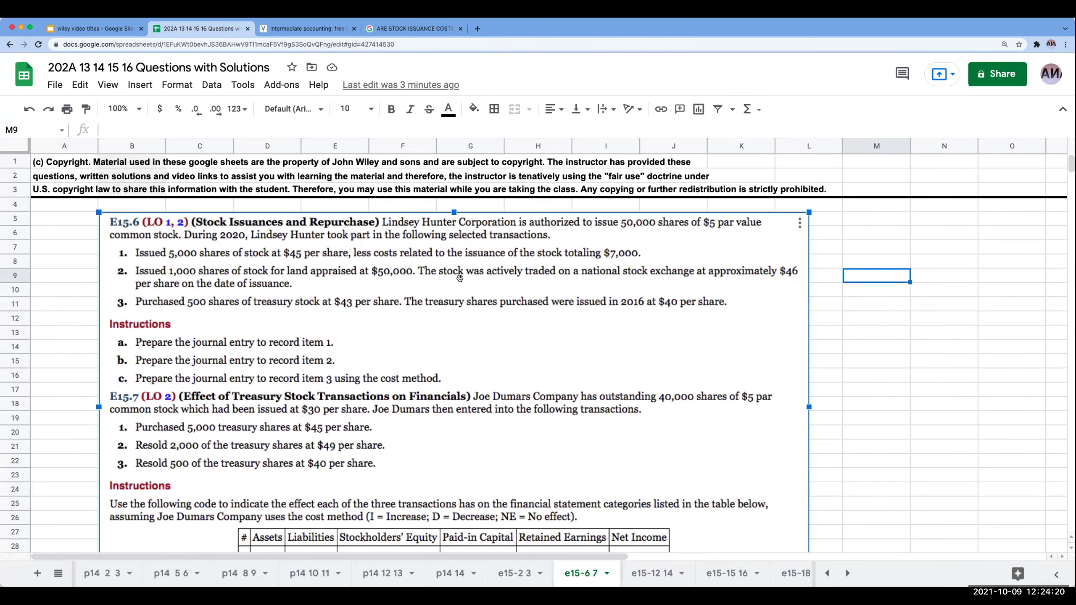
drag(415, 275, 353, 275)
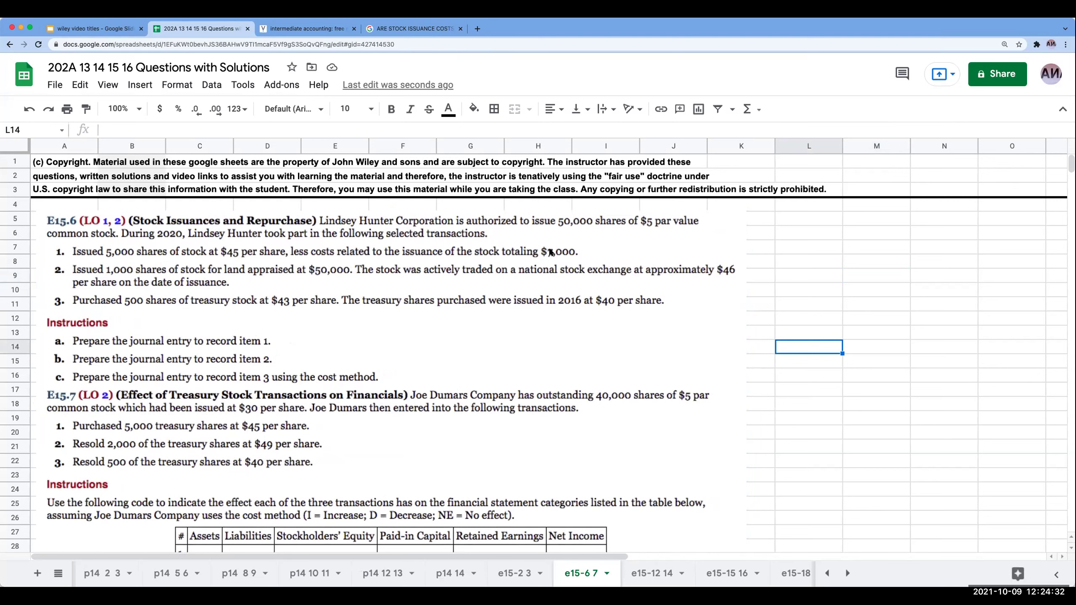
Step: Enter the journal headers DATE in L7, ACCOUNT in M7, DEBIT in O7 and CREDIT in P7
click(838, 244)
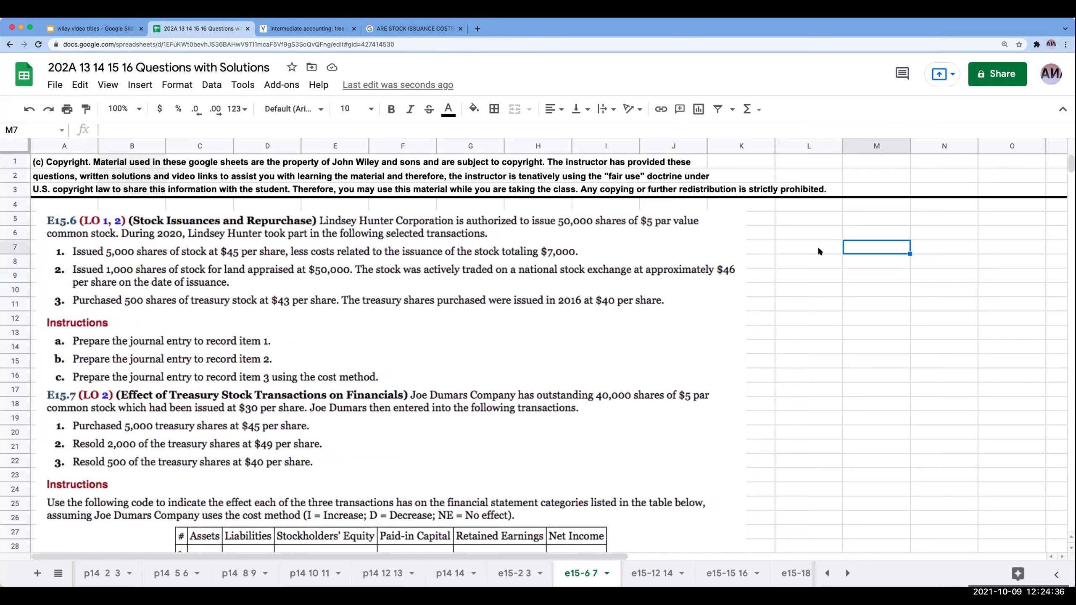
text(daDATE)
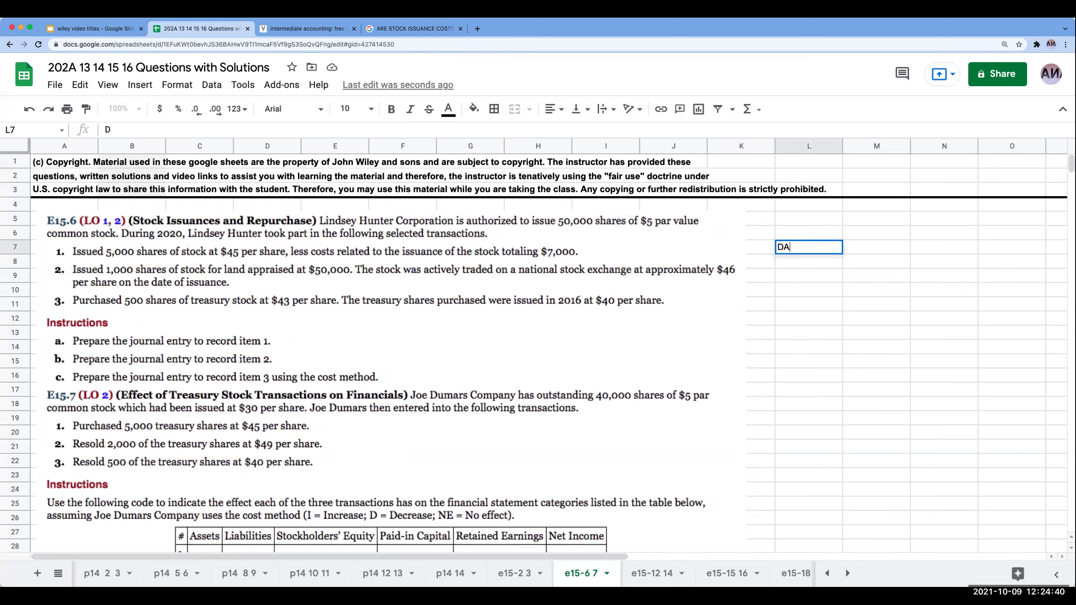
key(Tab)
text(ACCOUNT)
key(Tab)
text(DEBI)
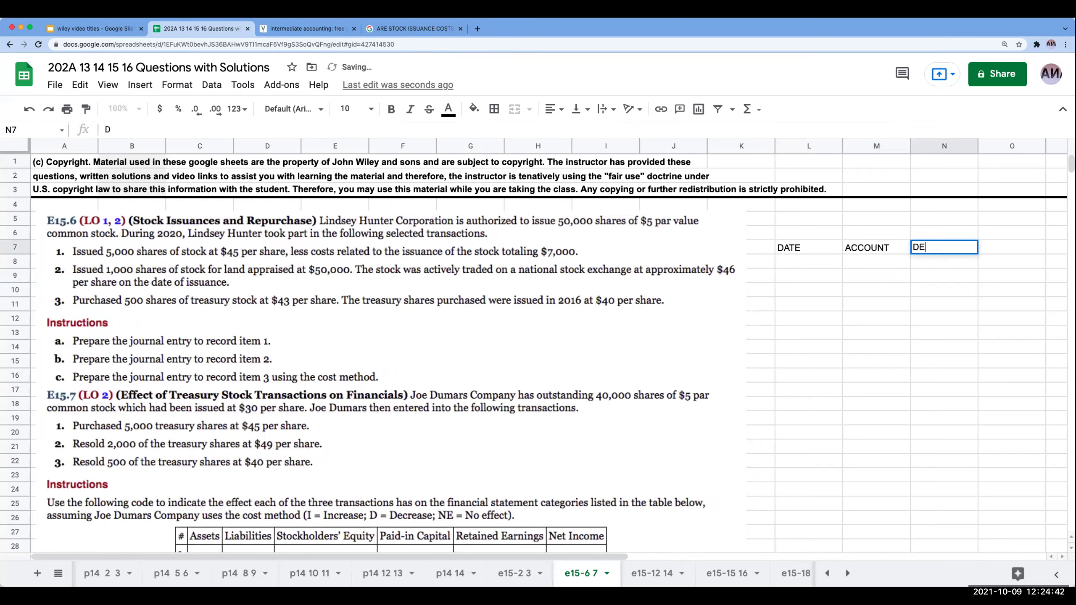
key(BackSpace)
key(BackSpace)
key(BackSpace)
key(BackSpace)
key(Tab)
text(DEBIT)
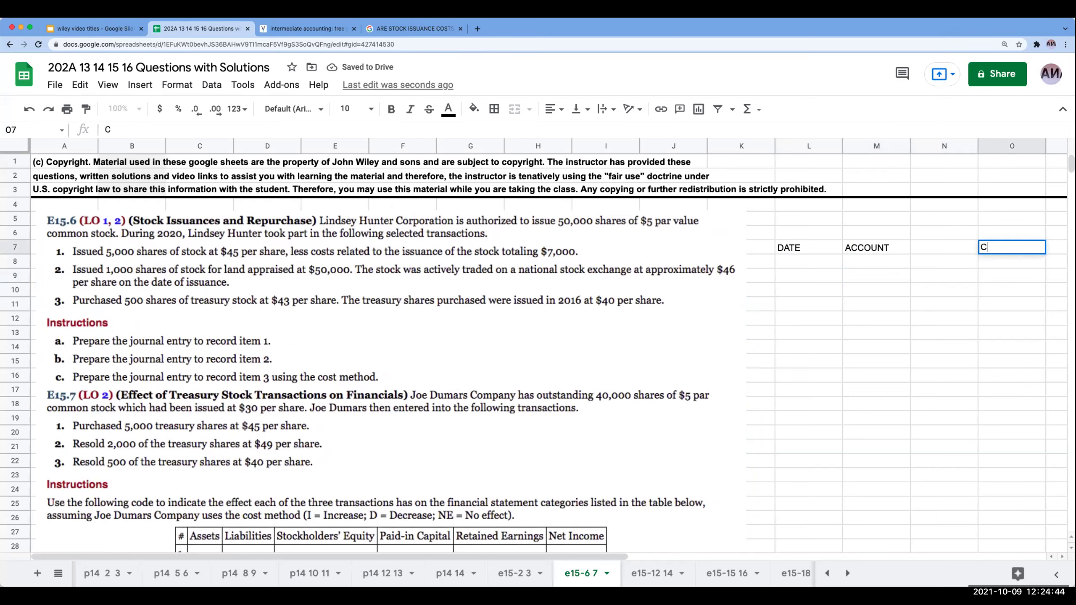
key(Tab)
text(CREDIT)
key(Return)
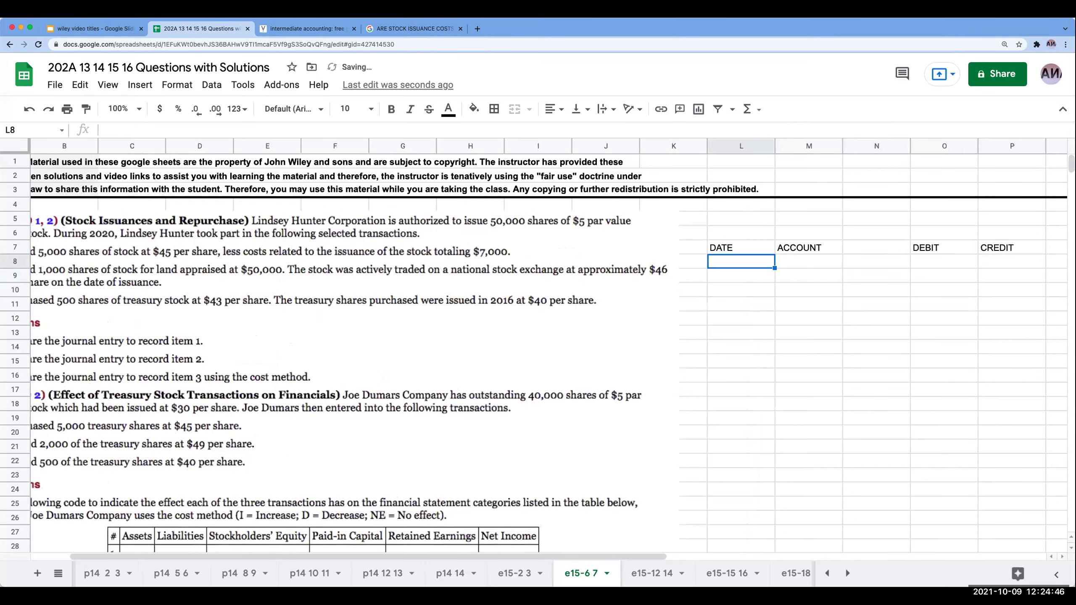
Step: Copy the Debit/Credit reference chart in T15:U18 of the e15-2 3 sheet to Q4 of the e15-6 7 sheet
drag(729, 247, 884, 248)
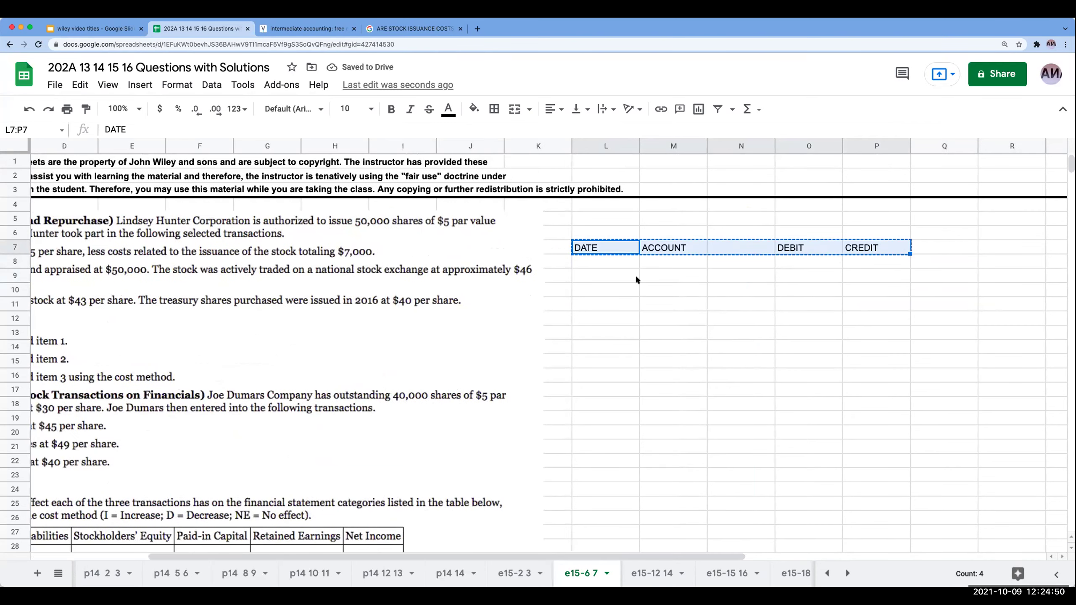
click(605, 276)
click(519, 572)
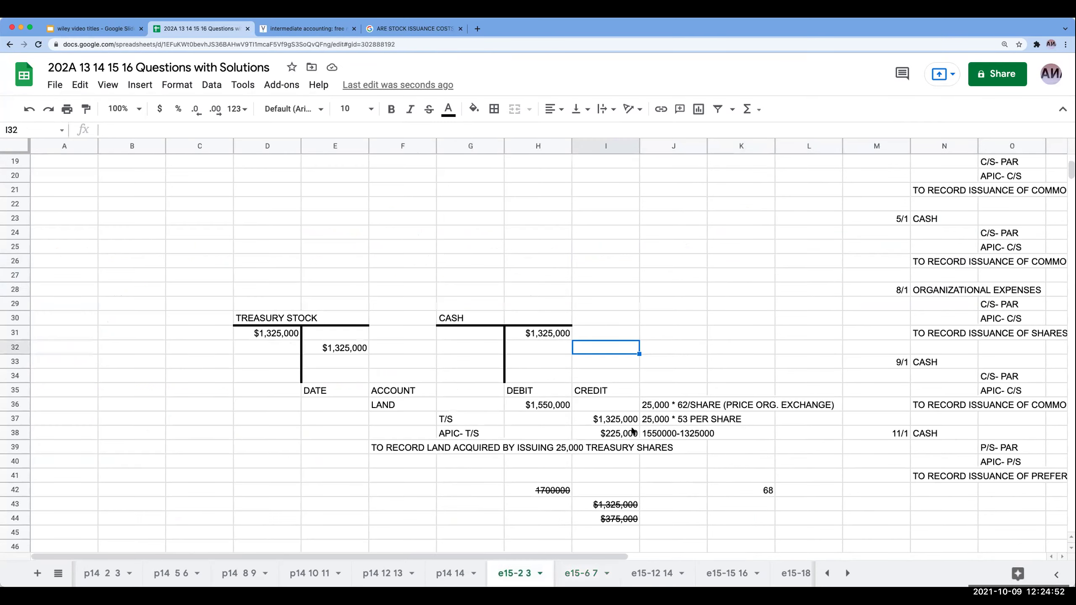
drag(506, 553, 876, 545)
scroll(811, 404, up, 5)
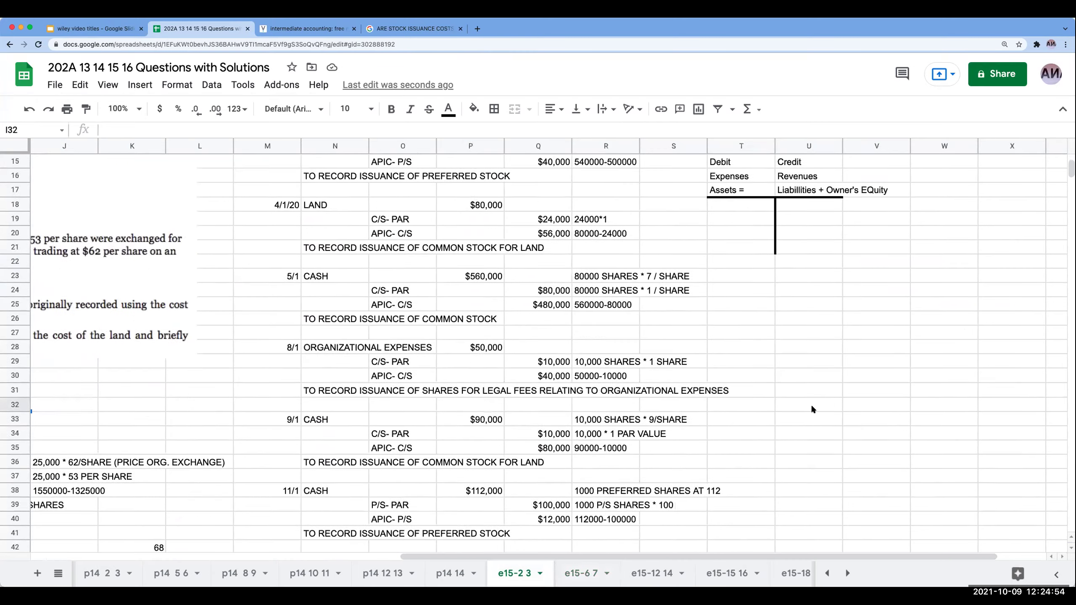
drag(735, 296, 808, 332)
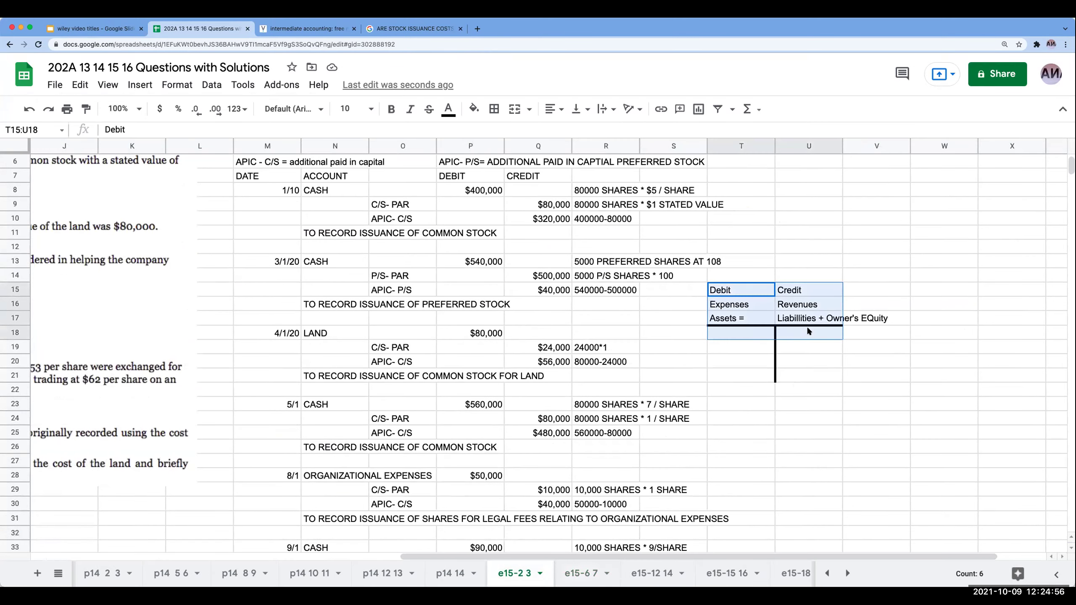
key(ctrl+c)
click(582, 573)
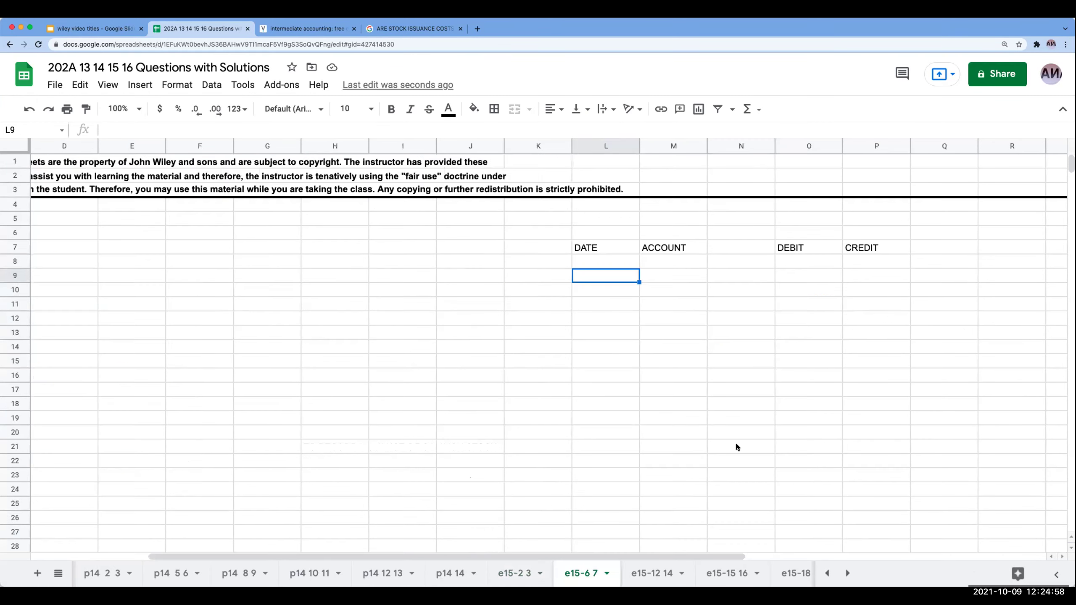
click(947, 210)
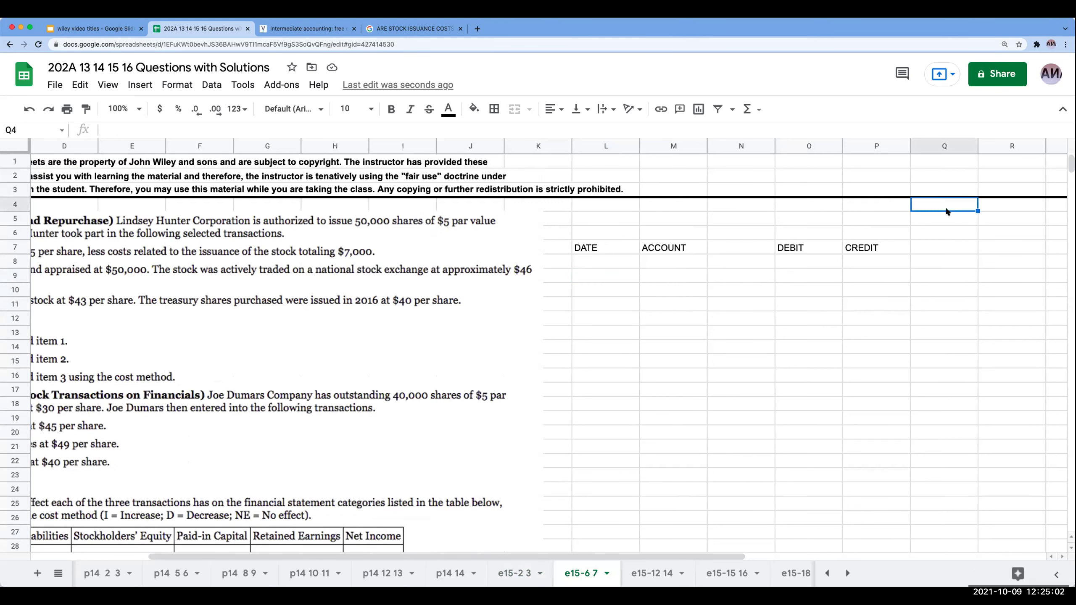
key(ctrl+v)
Step: Move the journal header row from L7:P7 down to row 10, starting at L10
click(593, 249)
drag(807, 251, 860, 250)
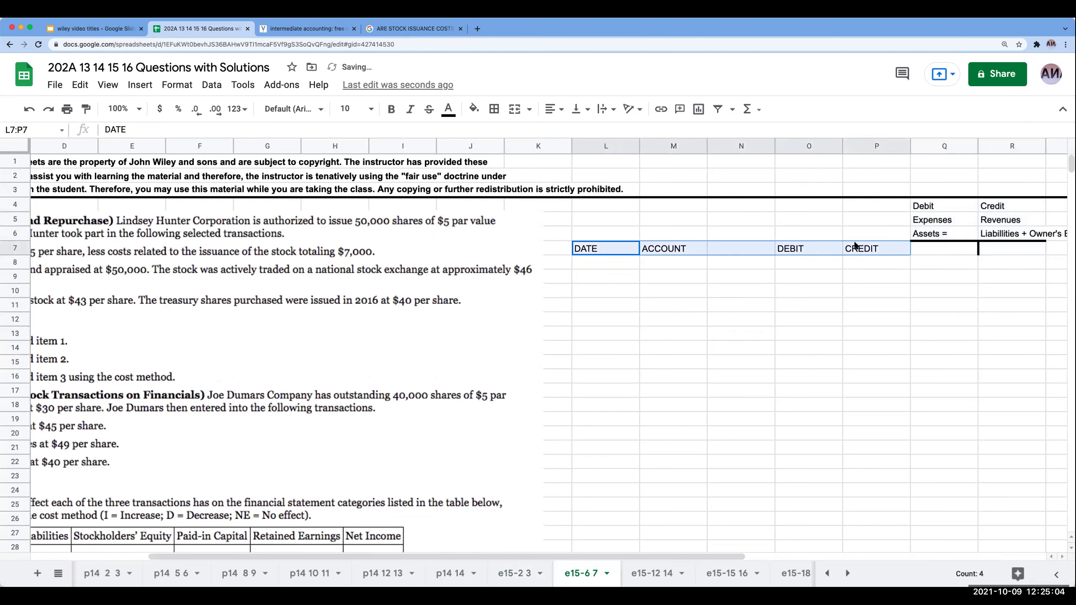
key(ctrl+c)
click(617, 290)
key(ctrl+v)
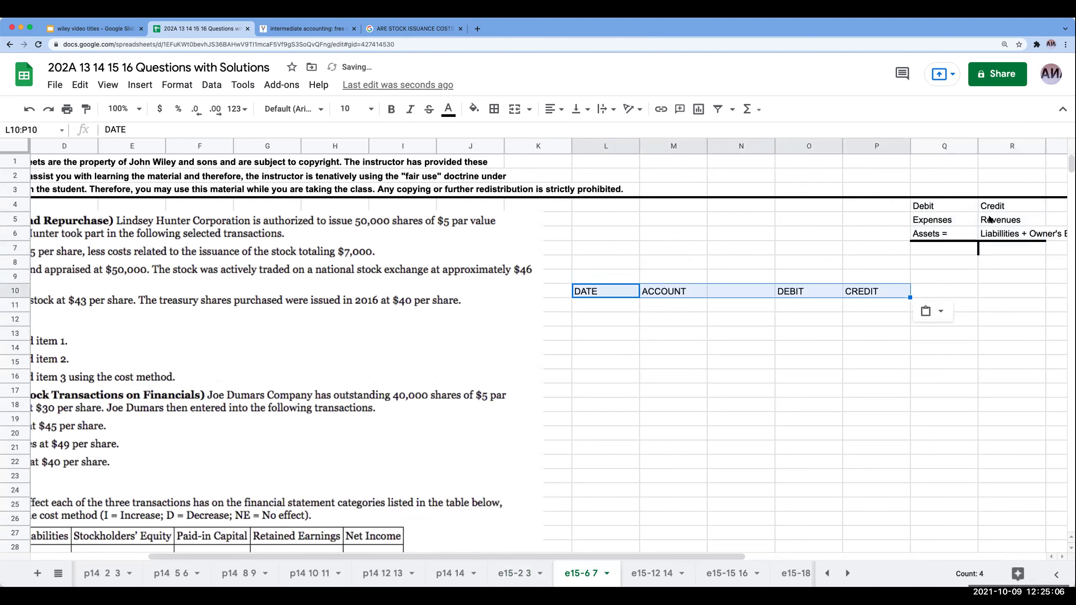
Step: Move the Debit/Credit reference chart from Q4:R7 to M4, above the journal headers
drag(954, 207, 1011, 247)
key(ctrl+x)
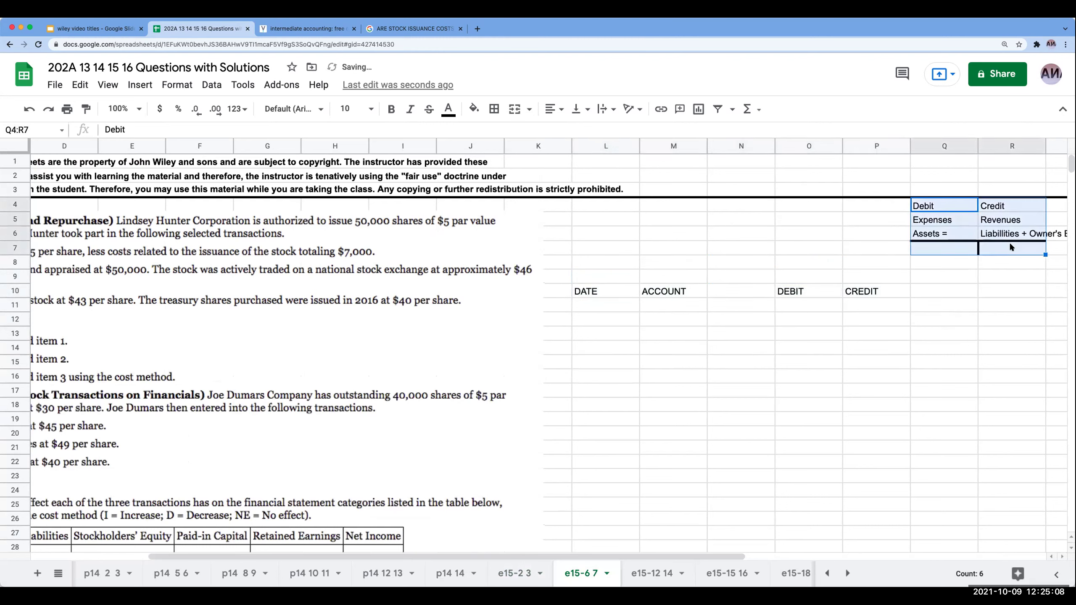
click(698, 198)
key(ctrl+v)
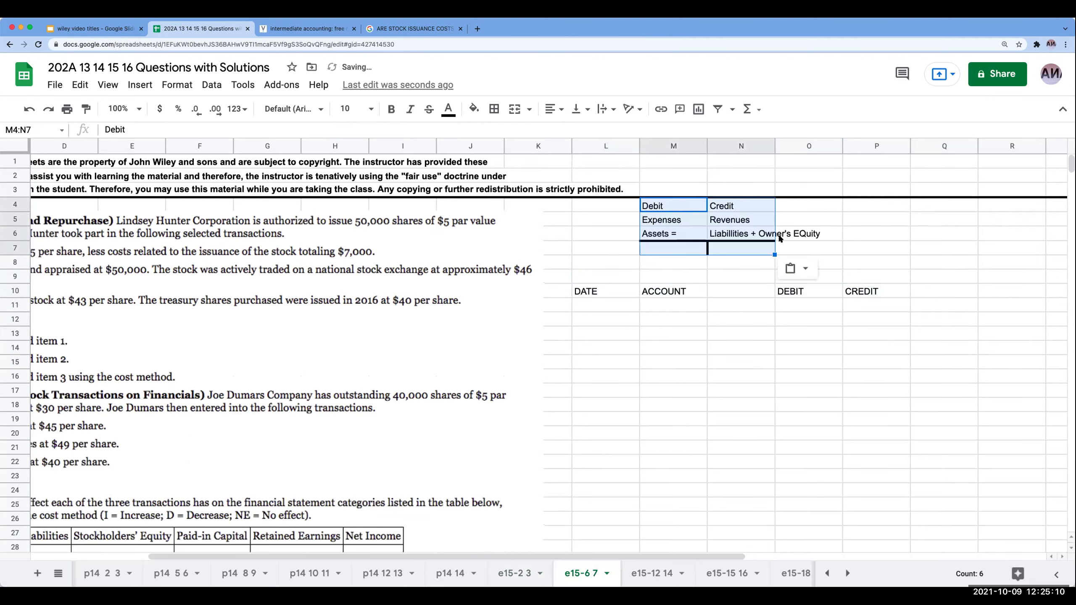
click(747, 234)
click(732, 207)
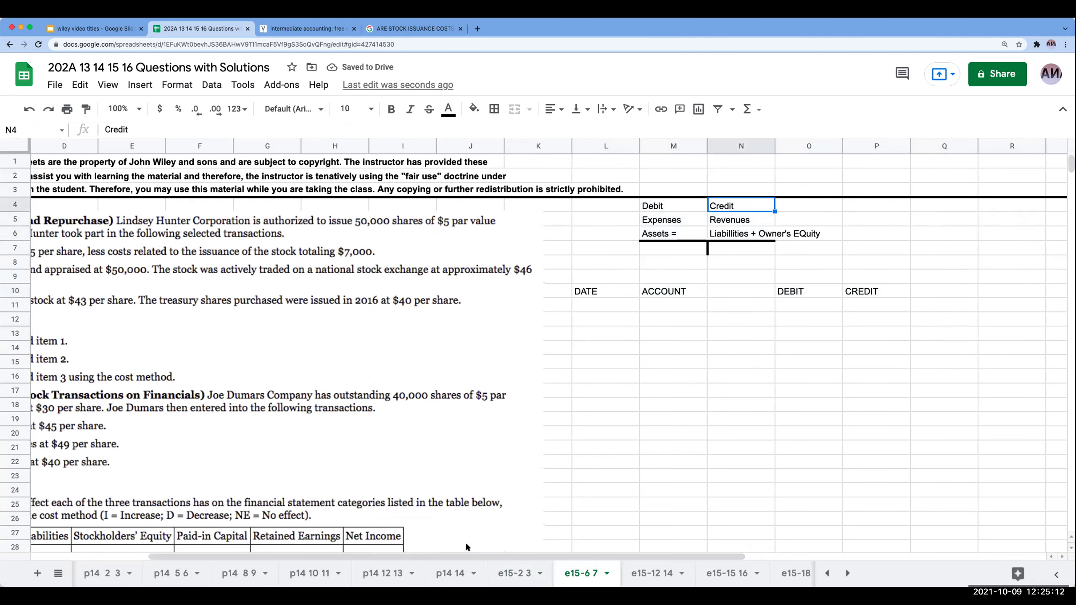
Step: Enter CASH as the account in M11 and calculate its debit in O11 with the formula +5000*45-7000
drag(456, 556, 403, 564)
click(884, 235)
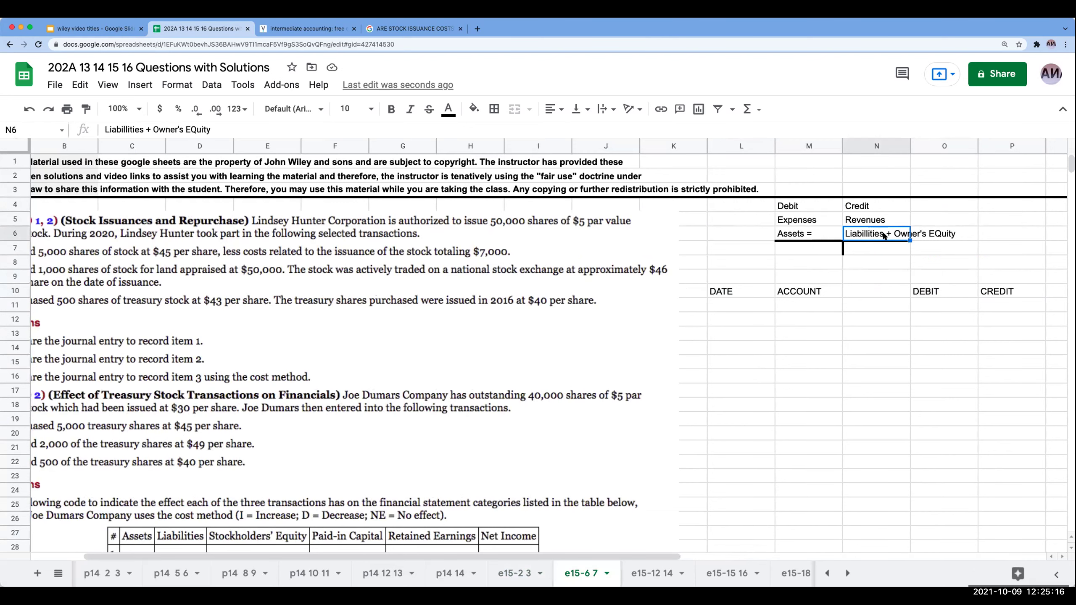
drag(639, 552, 606, 558)
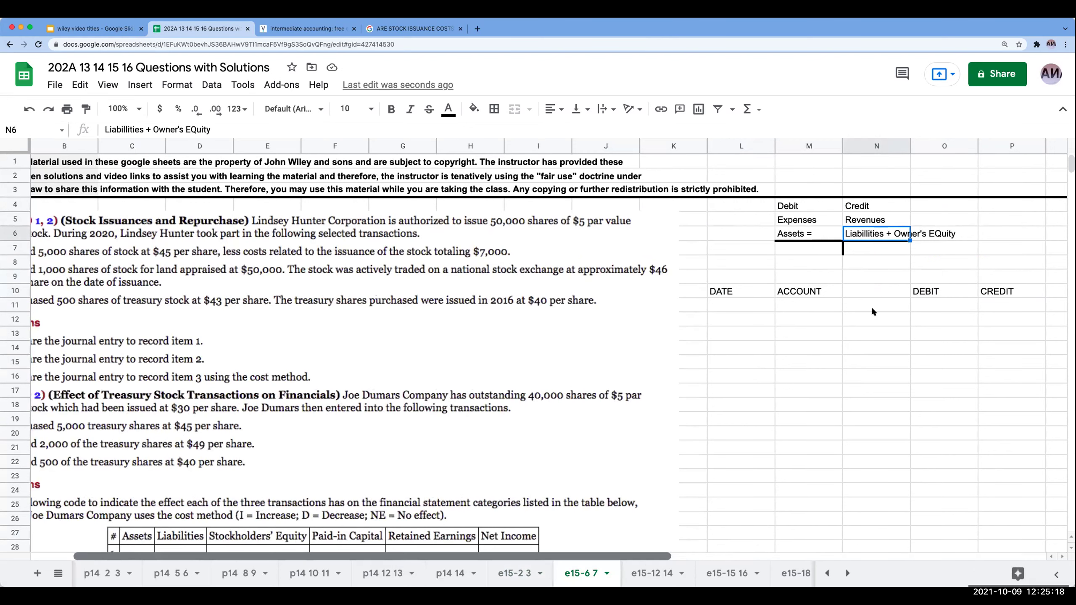
click(871, 308)
text(CASH)
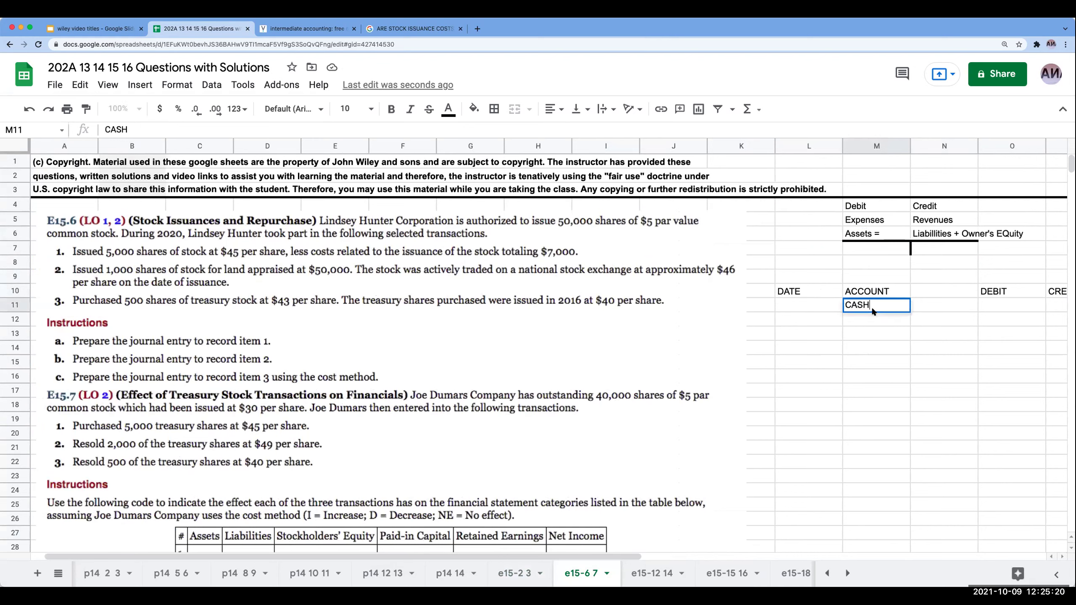
key(Tab)
key(Tab)
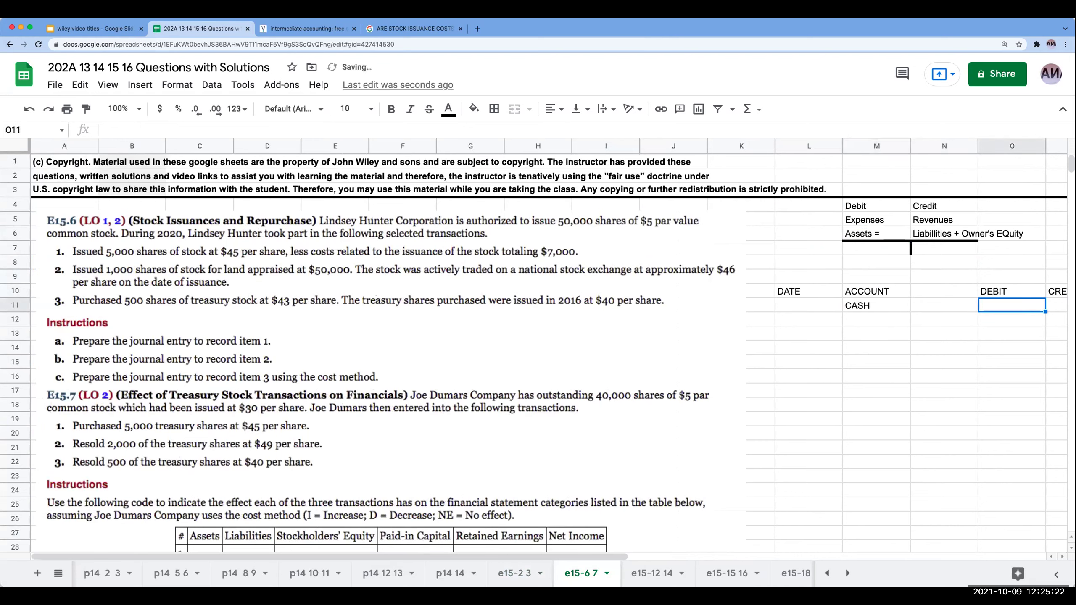
text(+500)
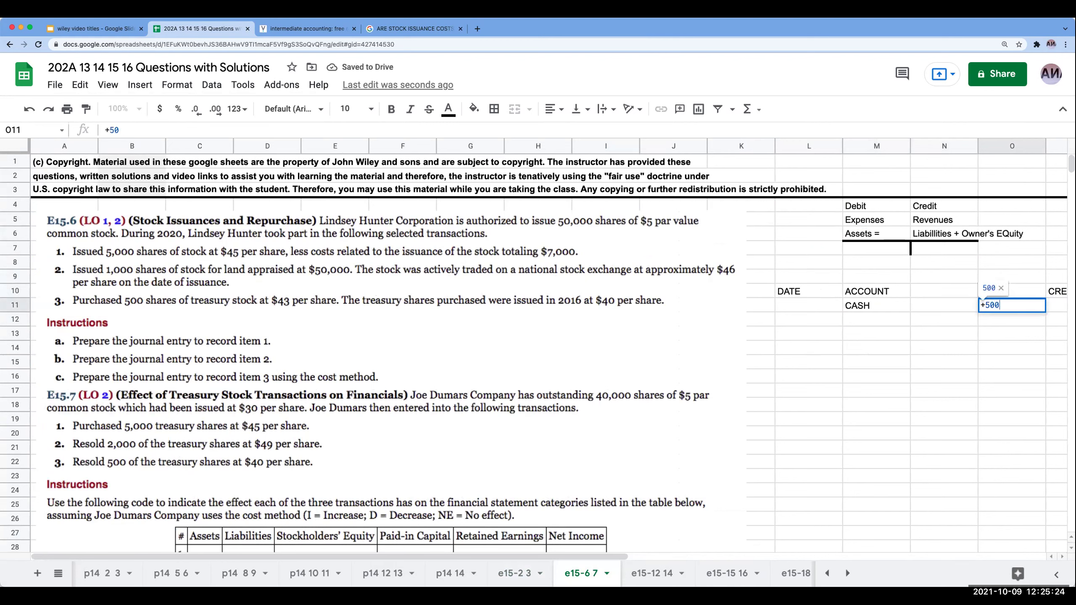
text(0*45-7000)
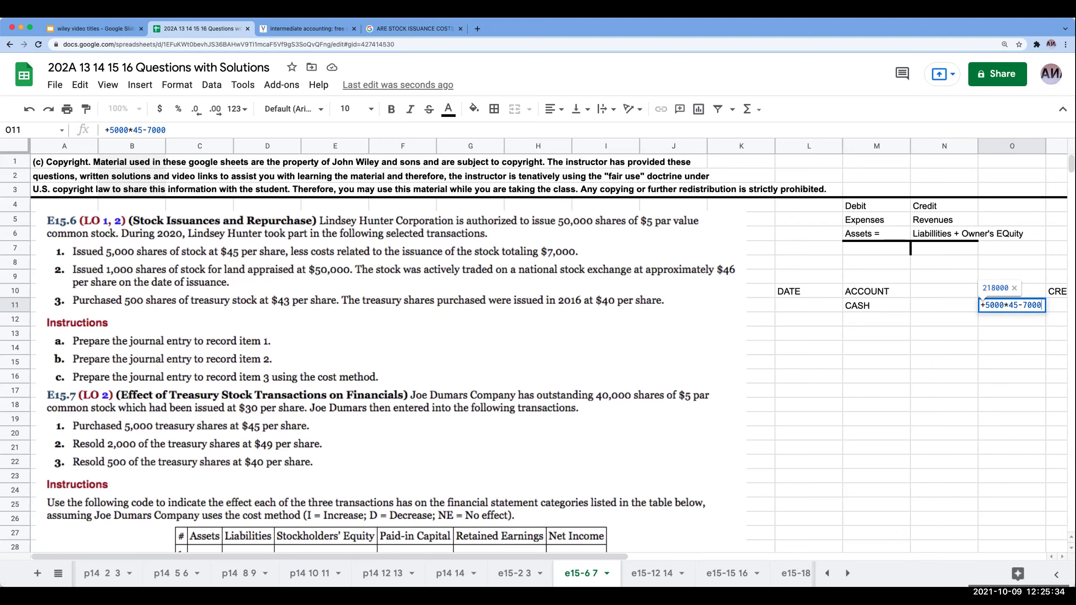
key(Tab)
Step: Add the explanation "5000 SHARES * 45/SHARE - 7,000 COSTS" in Q11 beside the cash entry
key(Tab)
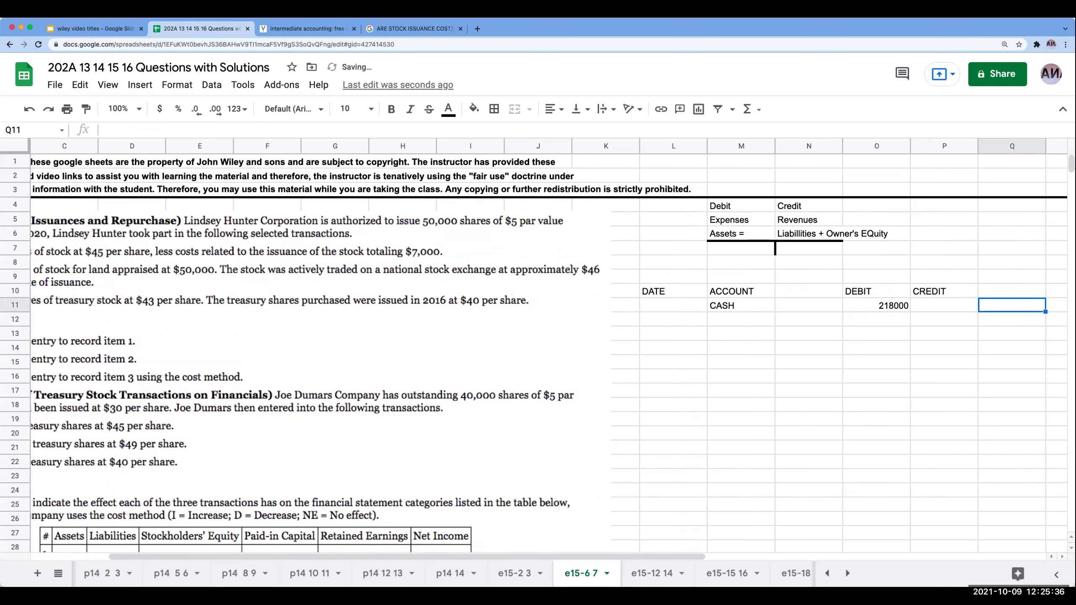
text(5000 SH)
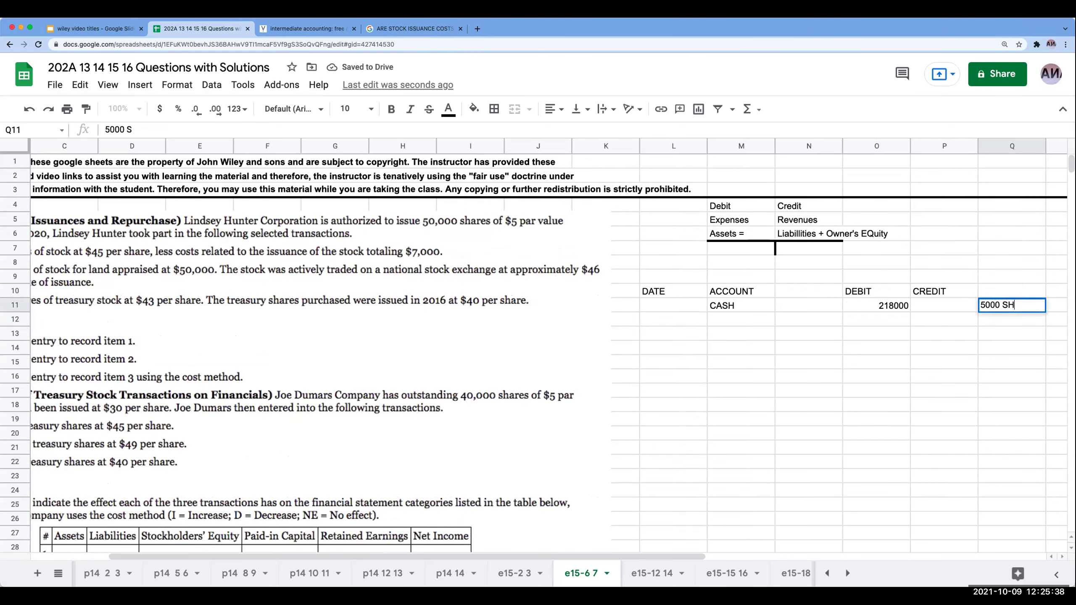
text(ARES * )
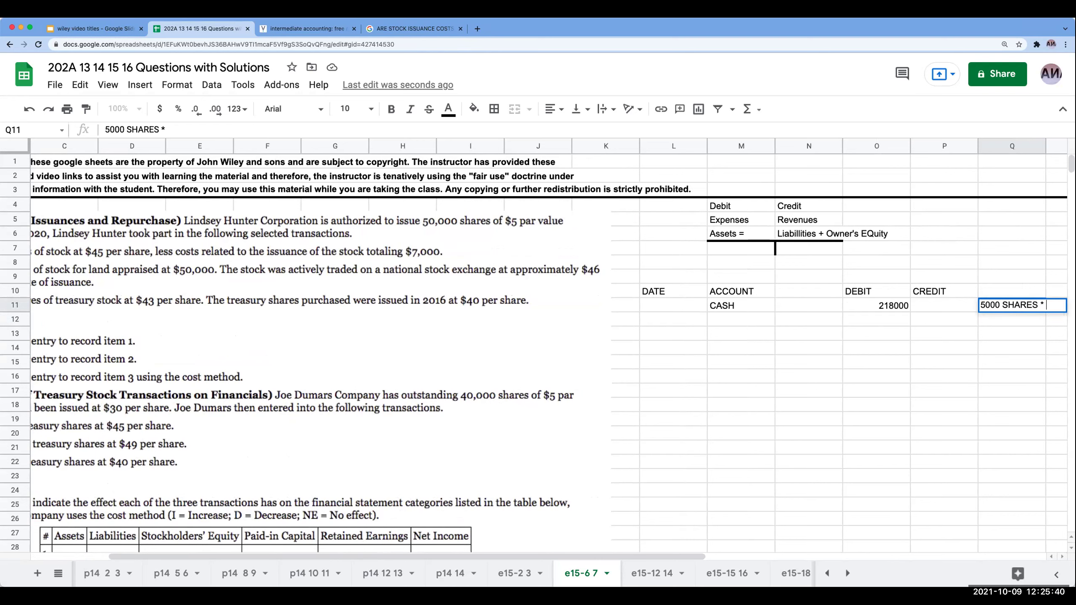
text(45/SHARE)
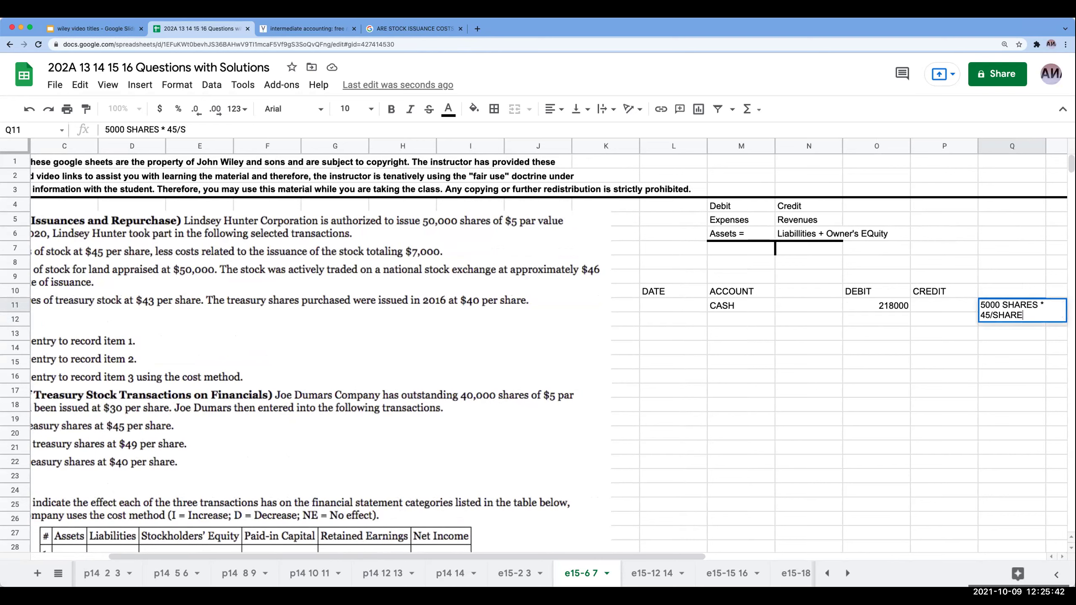
text( - 7,000 COSTS)
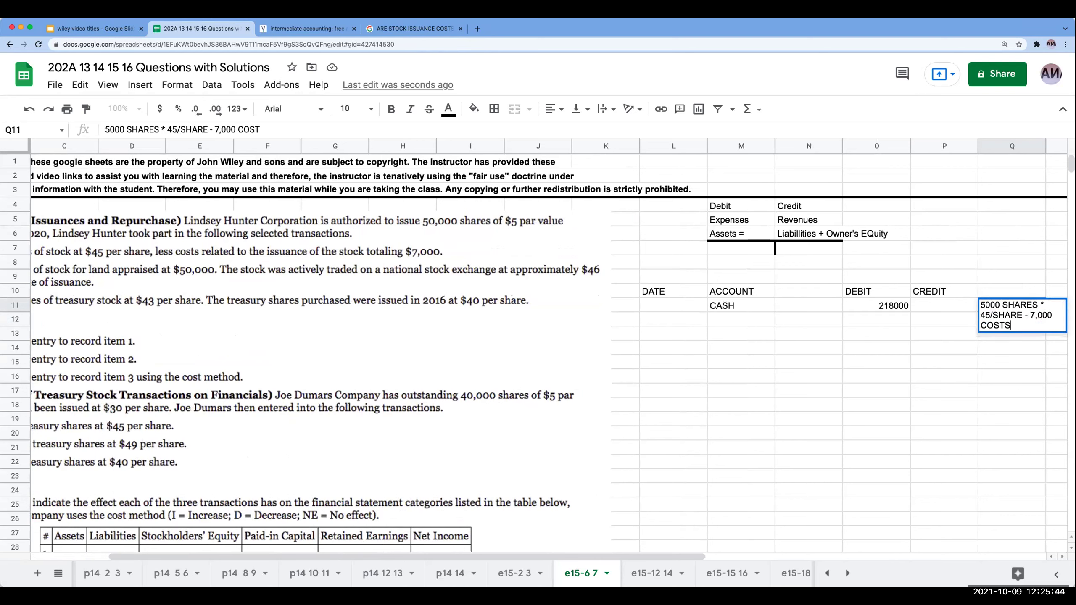
key(Return)
Step: Enter C/S-PAR in N12 as the credited account below and indented from CASH
key(Left)
key(Left)
key(Left)
key(Left)
key(Left)
key(Left)
key(Left)
key(Left)
key(Left)
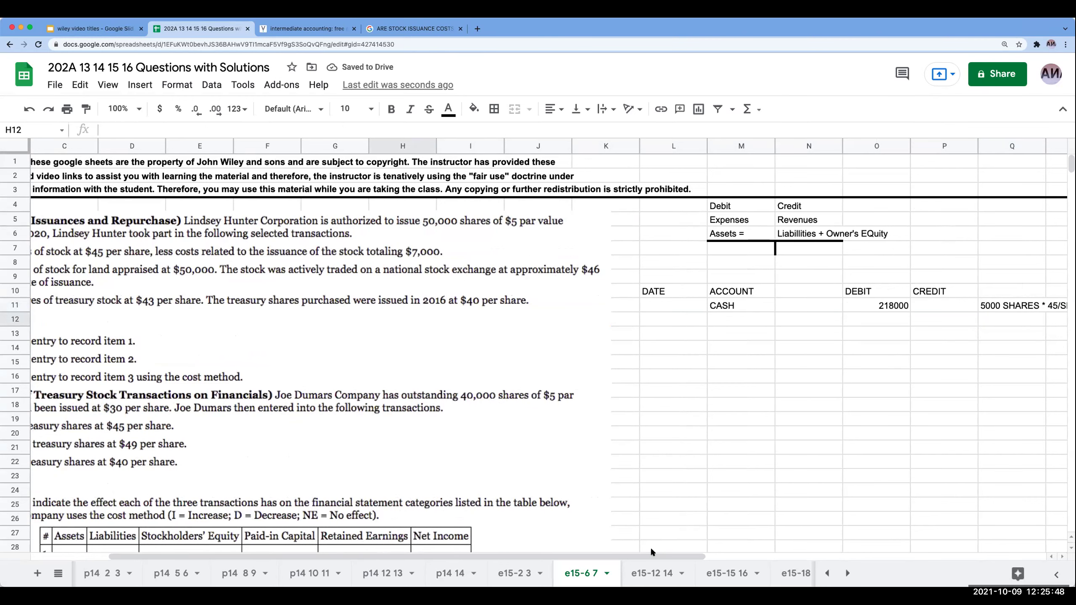
scroll(933, 453, left, 3)
click(934, 320)
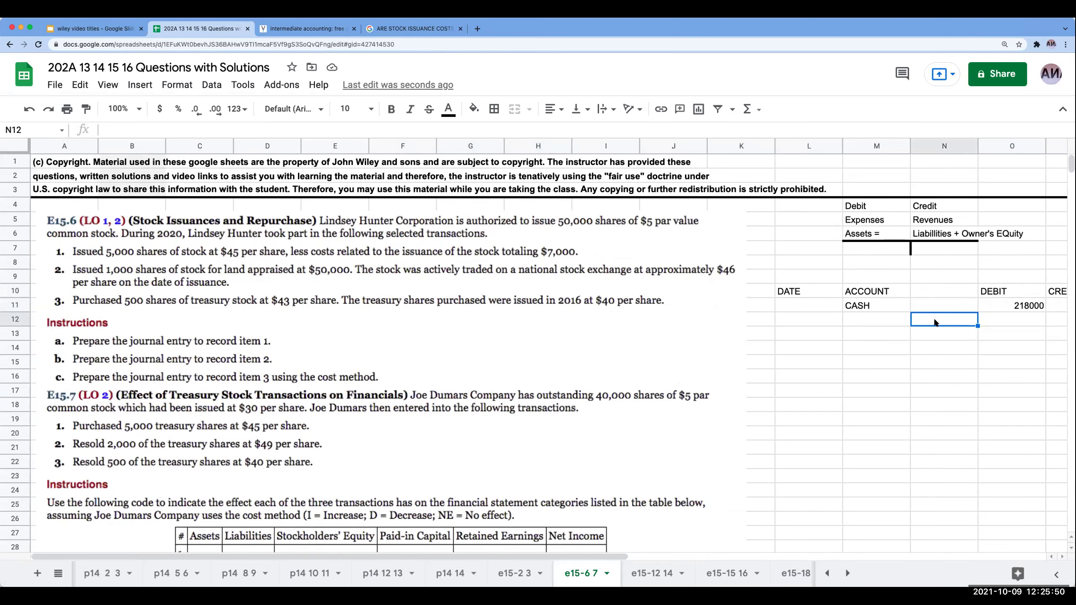
text(C/S-PAR)
key(Return)
Step: Calculate the C/S-PAR credit in P12 with the formula =5000*5
key(Up)
key(Right)
key(Right)
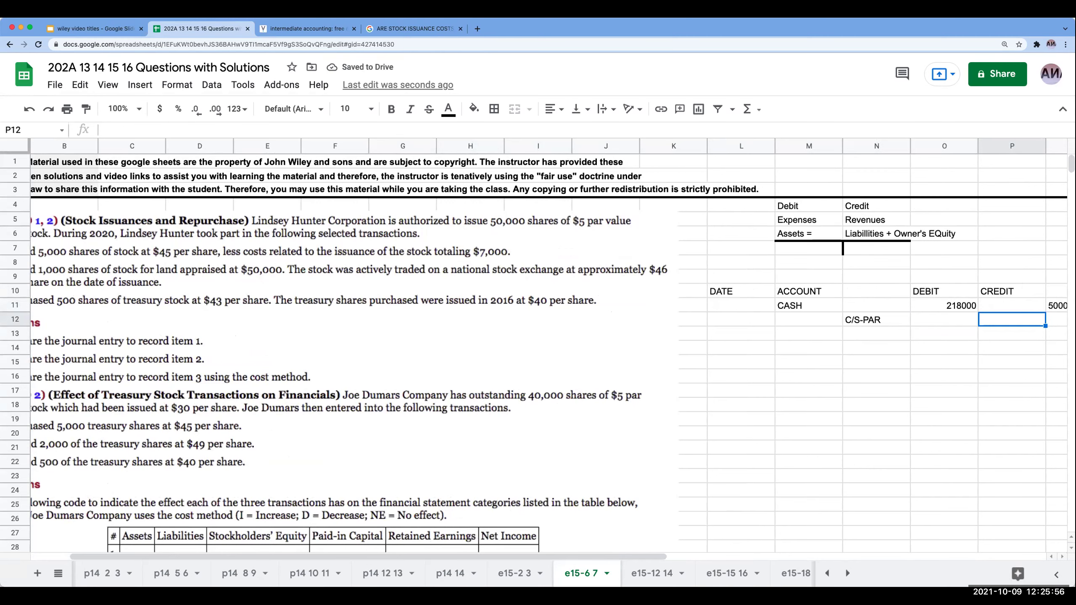
text(=5000*5)
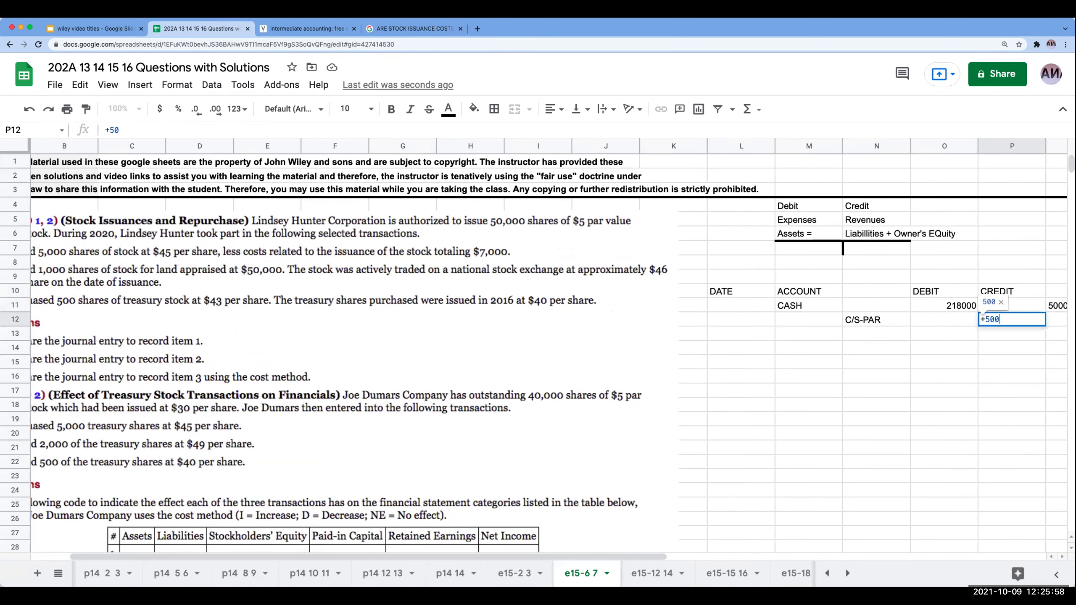
key(Return)
Step: Add the explanation "5000 SHARES * 5/SHARE" in Q12 beside the C/S-PAR credit
key(Up)
key(Right)
text(5)
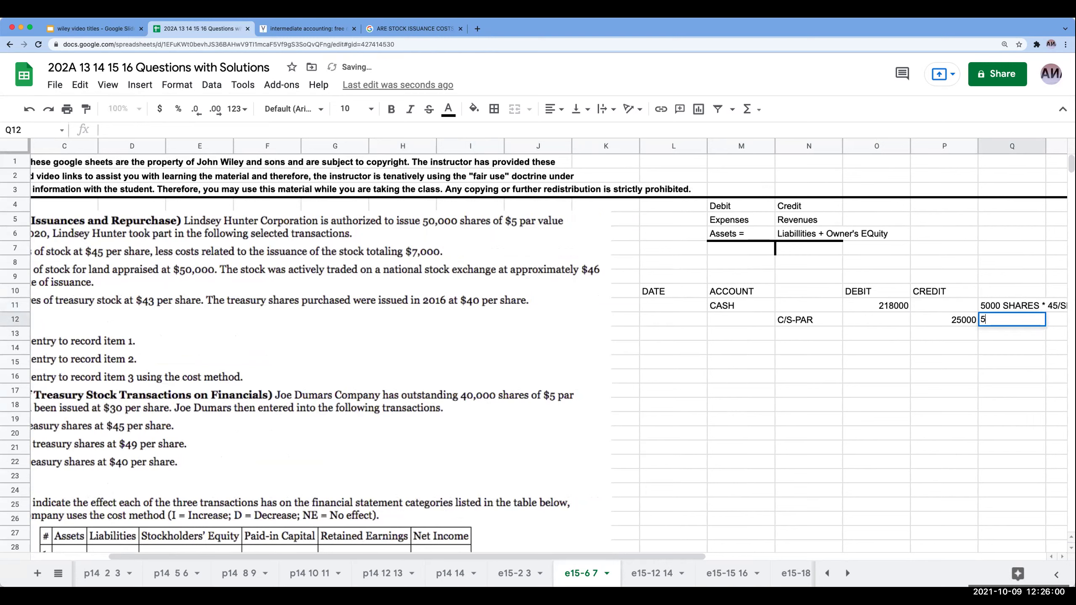
text(000 SHARES * )
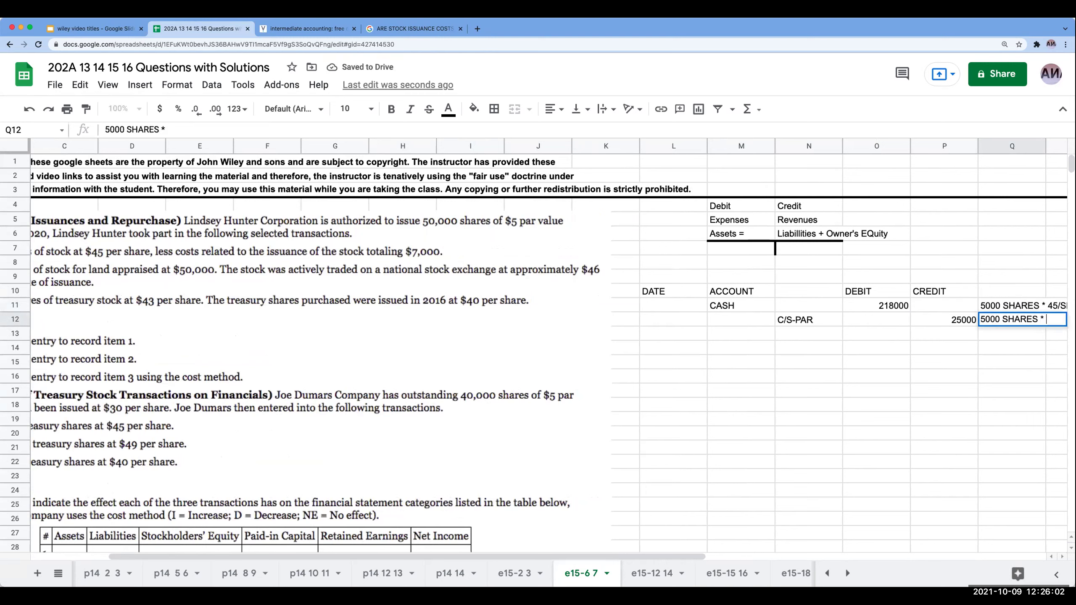
text(5/SHARE)
key(Return)
Step: Enter "APIC- C/S" in N13 as the second credited account below C/S-PAR
key(Up)
key(Left)
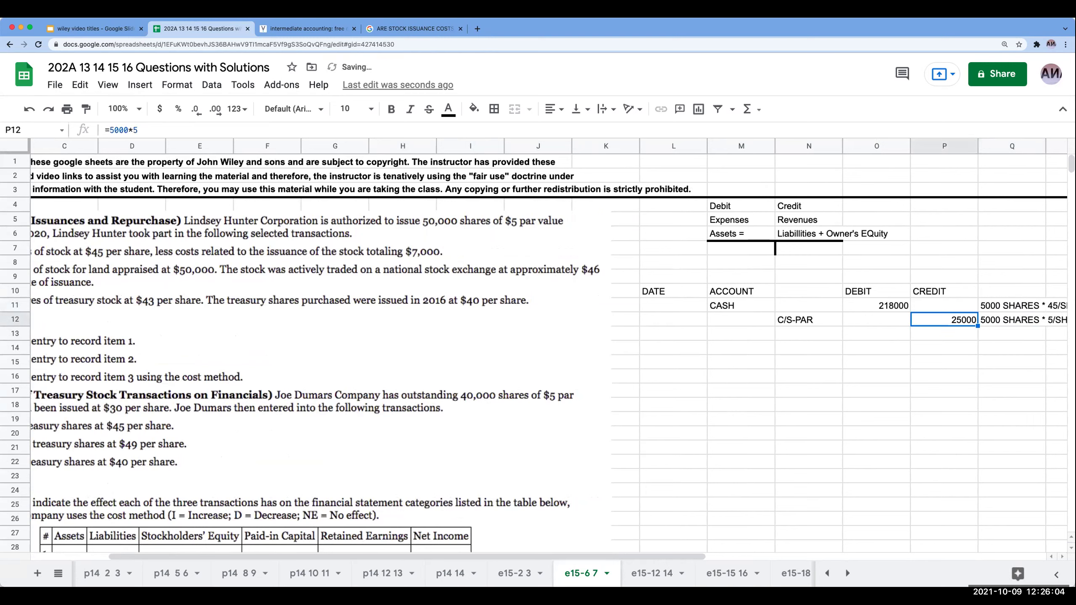
key(Left)
key(Left)
key(Down)
text(APIC)
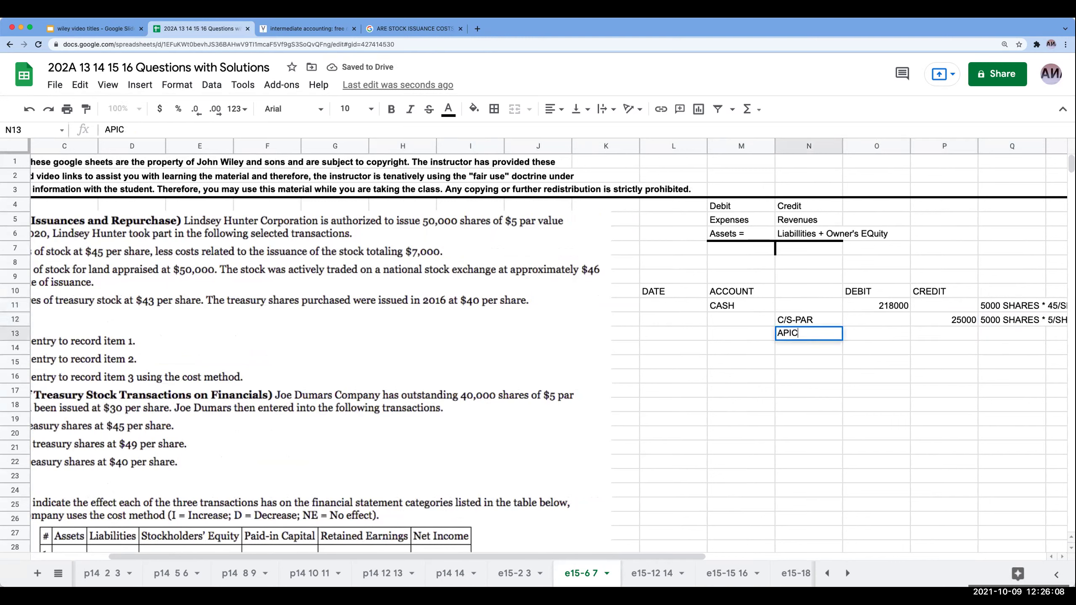
text(- C/S)
key(Return)
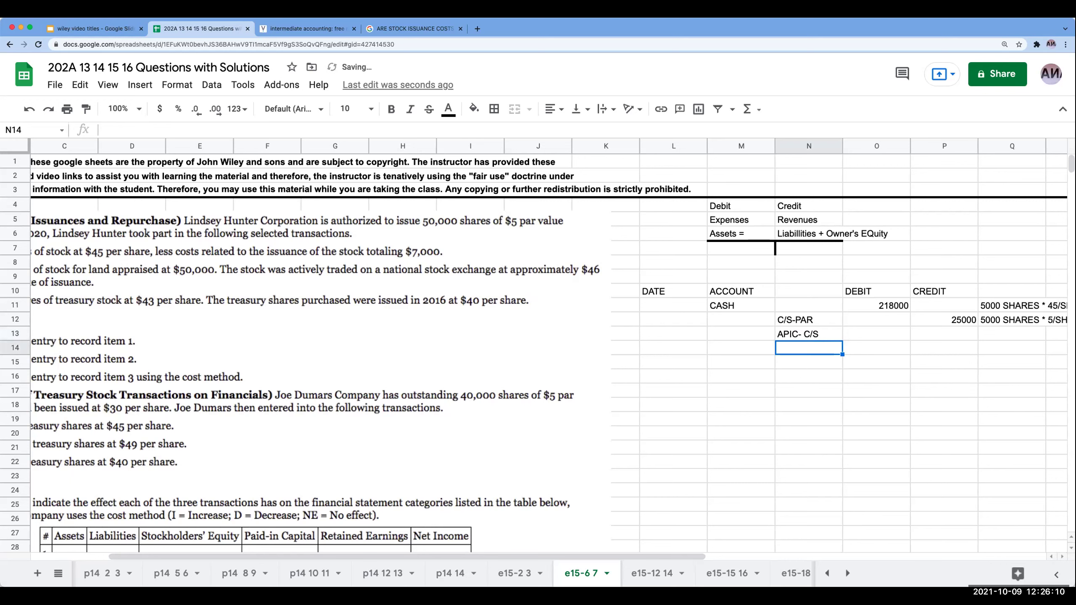
key(Up)
key(Right)
key(Right)
key(Right)
text(218000-)
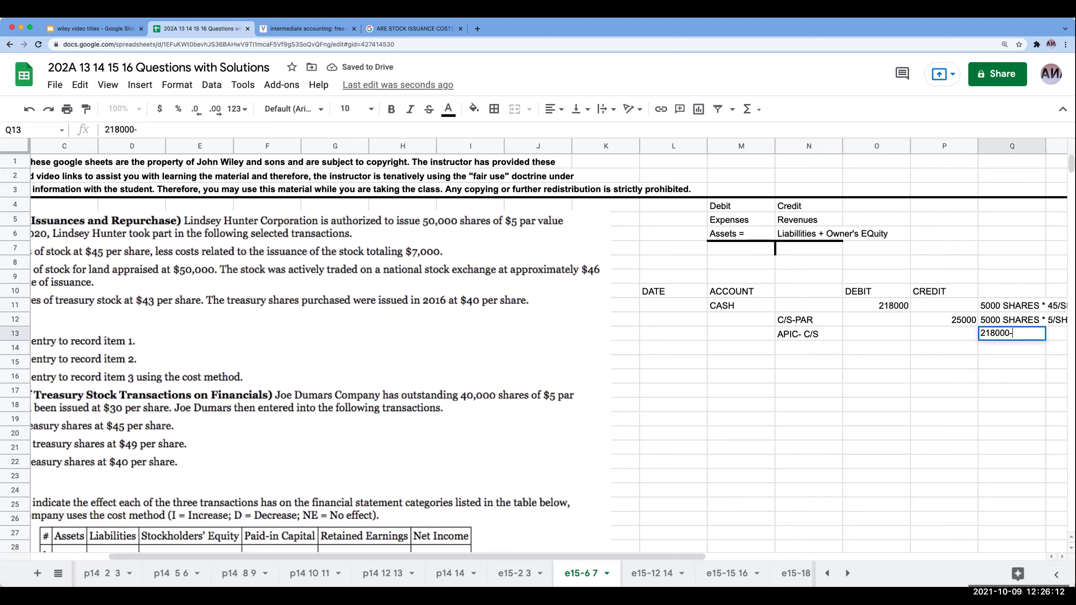
text(25000)
key(Return)
Step: Calculate the APIC- C/S credit in P13 by subtracting the par credit P12 from the cash debit O11
key(Up)
key(Left)
text(+)
key(Left)
key(Up)
key(Up)
text(-)
key(Up)
key(Return)
Step: Format the debit and credit amounts in O11:P16 as currency
drag(870, 299, 966, 375)
click(160, 109)
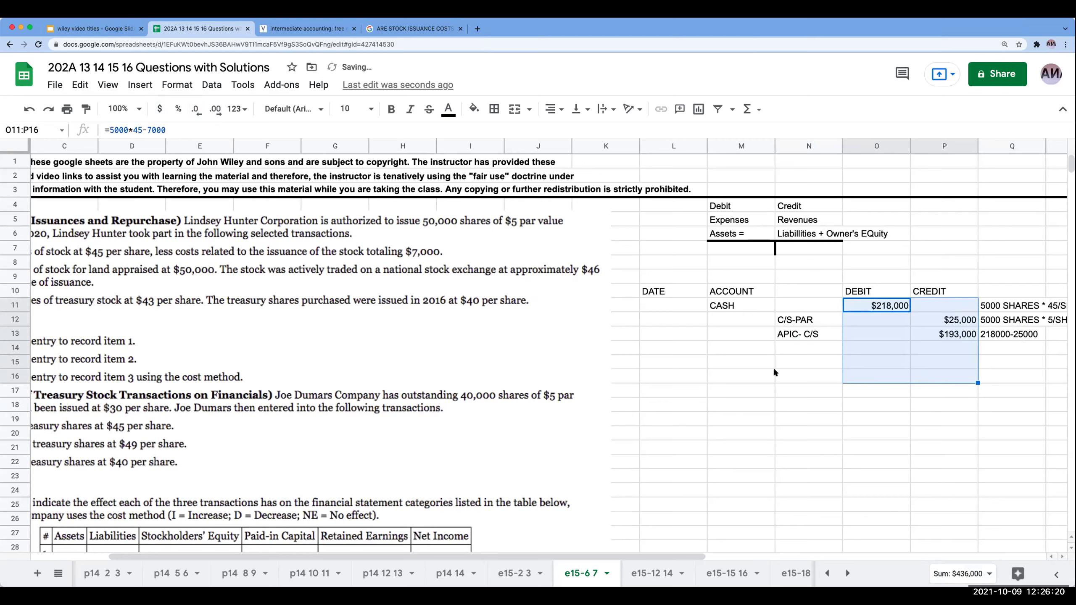
click(779, 335)
Step: Check the web search results on deducting stock issuance costs from additional paid-in capital, and review the first entry's CASH and APIC- C/S amounts against them
click(421, 29)
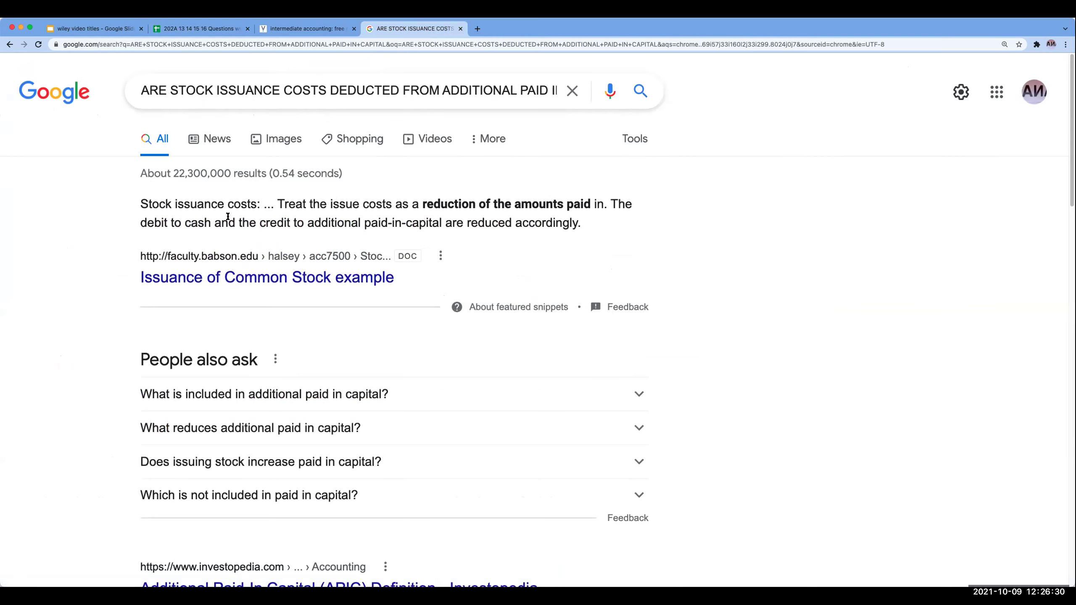
click(296, 29)
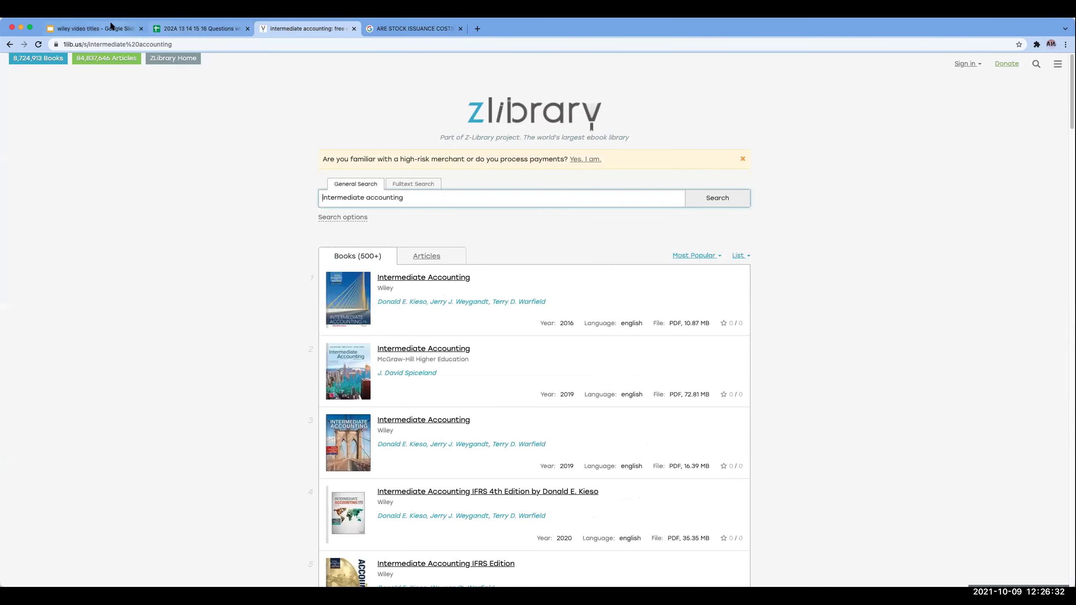
click(172, 28)
click(741, 302)
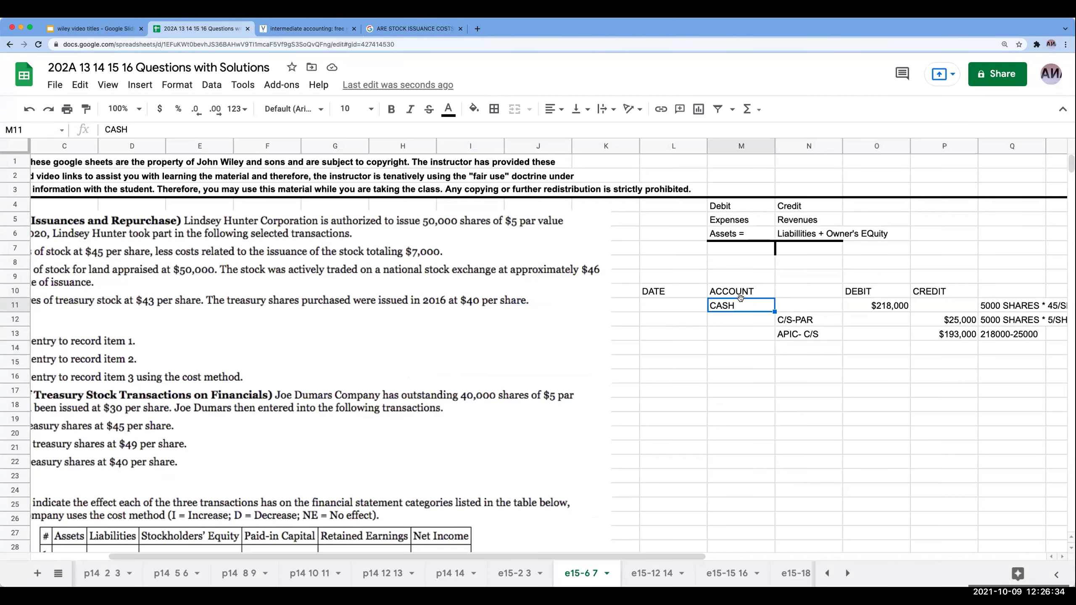
click(890, 308)
click(1004, 310)
click(892, 304)
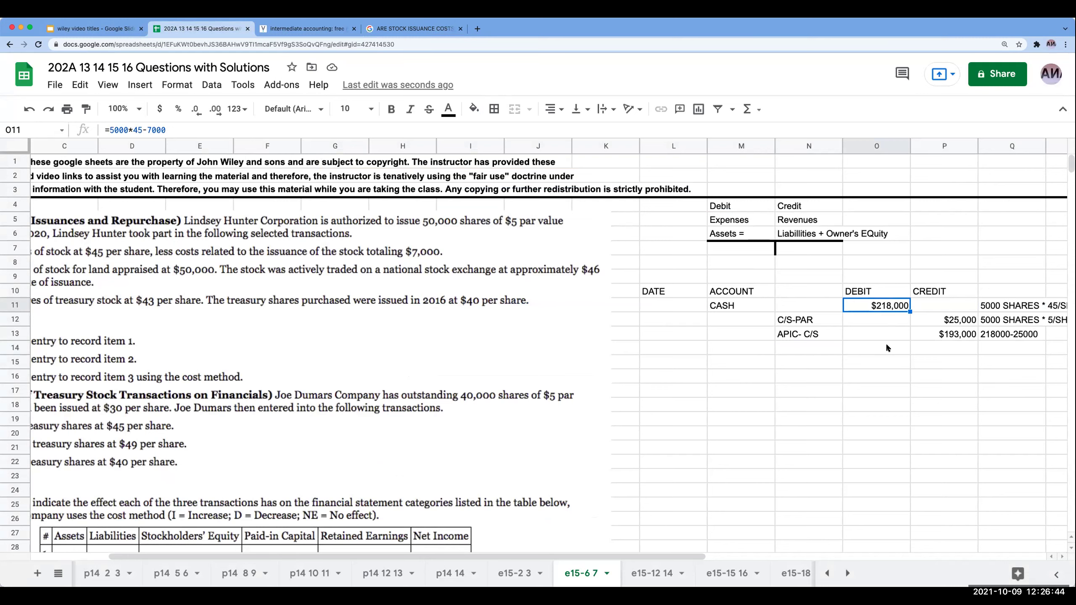
click(809, 335)
click(949, 333)
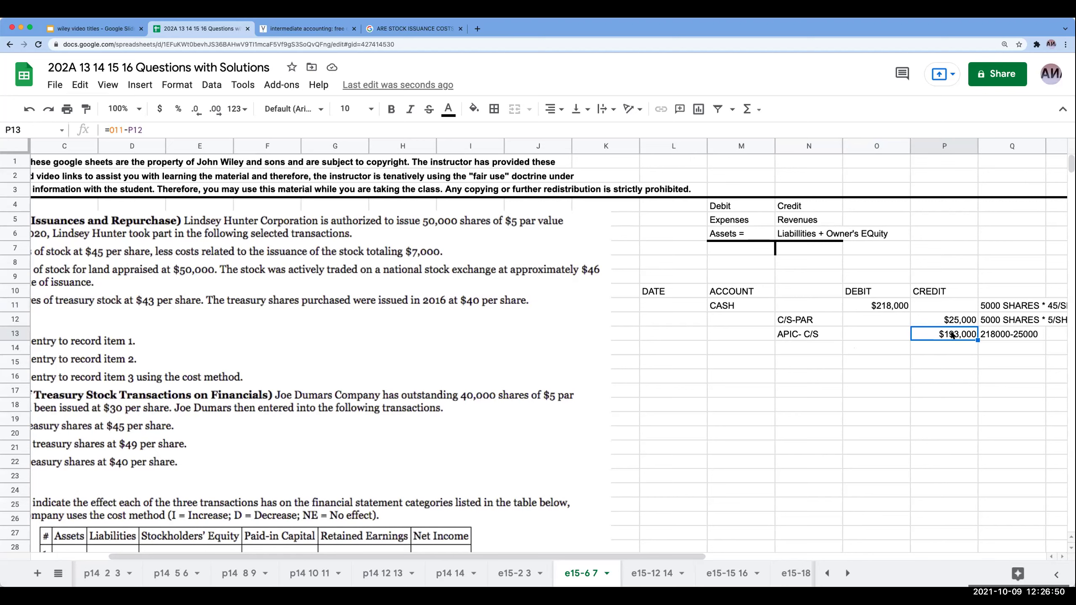
Step: Enter the description "to record issuance of 5,0000 share of common stock at $45/share less 7,000 issuance costs" in M14 below the first entry
click(740, 348)
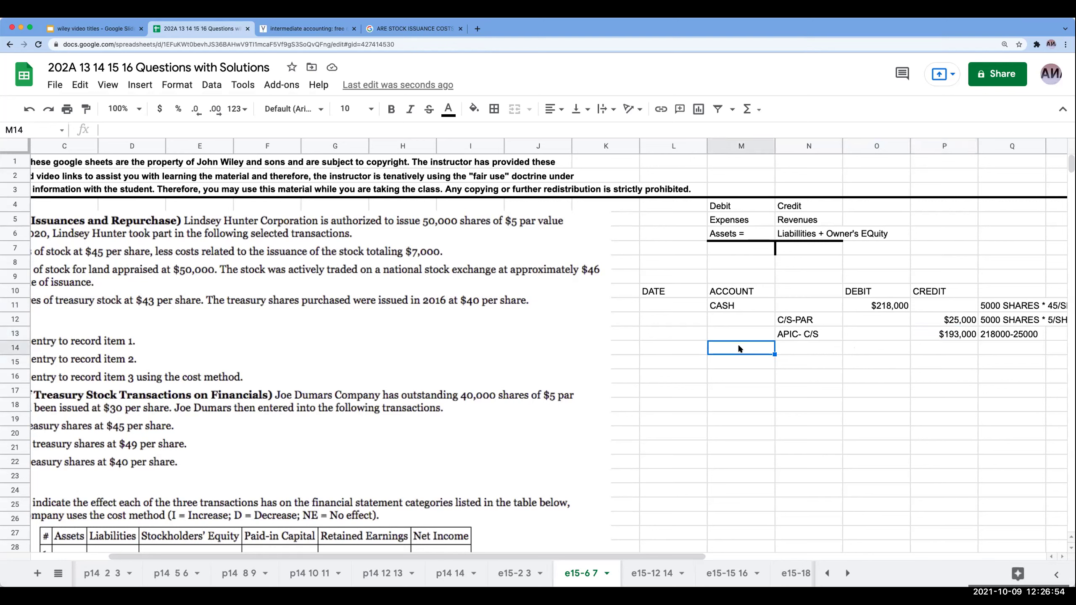
text(to record)
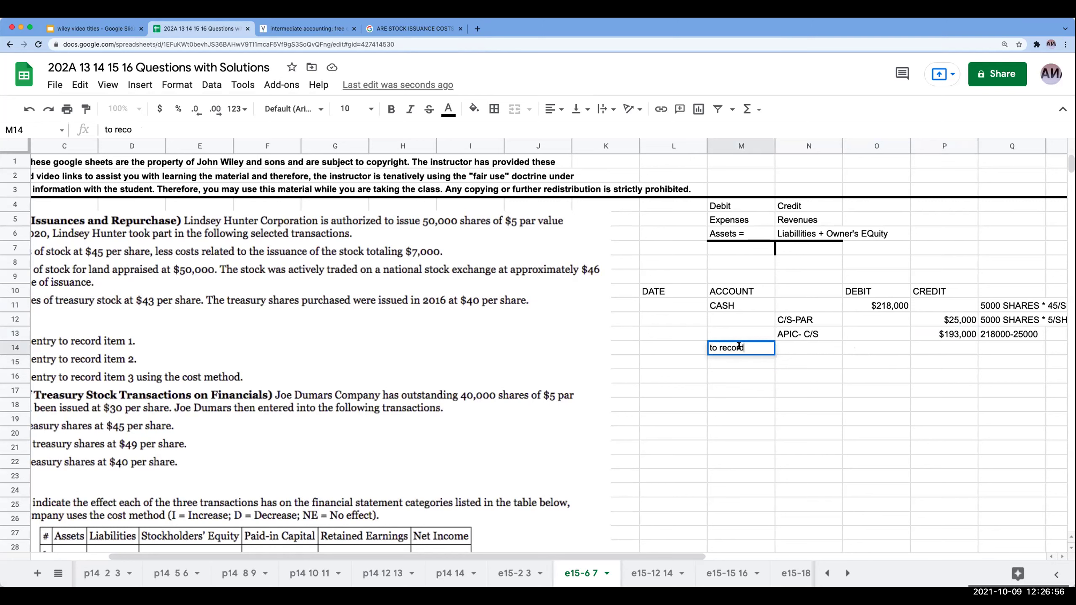
text( issuance of commons)
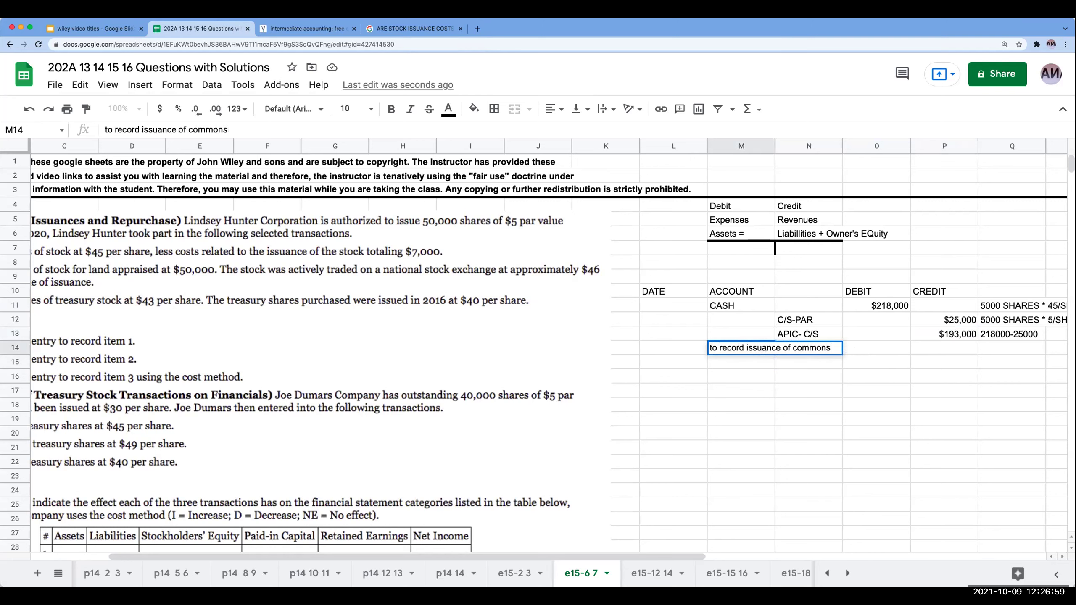
key(BackSpace)
text(stock)
key(BackSpace)
text(=)
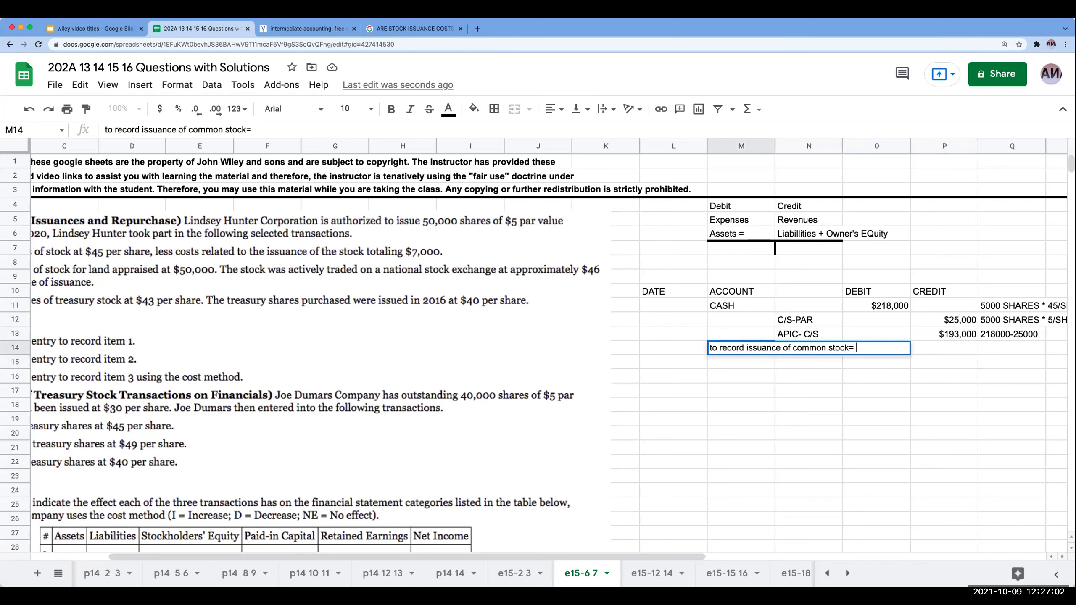
key(BackSpace)
key(BackSpace)
key(BackSpace)
key(BackSpace)
key(BackSpace)
key(BackSpace)
key(BackSpace)
key(BackSpace)
key(BackSpace)
key(BackSpace)
key(BackSpace)
key(BackSpace)
text(25)
key(BackSpace)
key(BackSpace)
text(5,0000 share s)
text(h)
key(BackSpace)
key(BackSpace)
text(of common stock at)
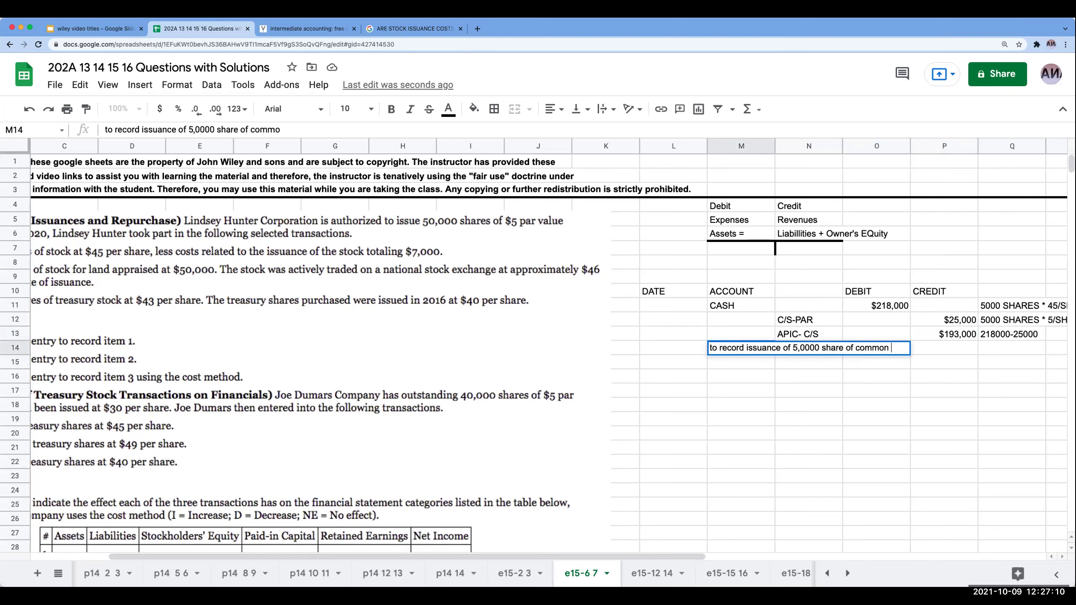
text(54)
key(BackSpace)
key(BackSpace)
text(45/share)
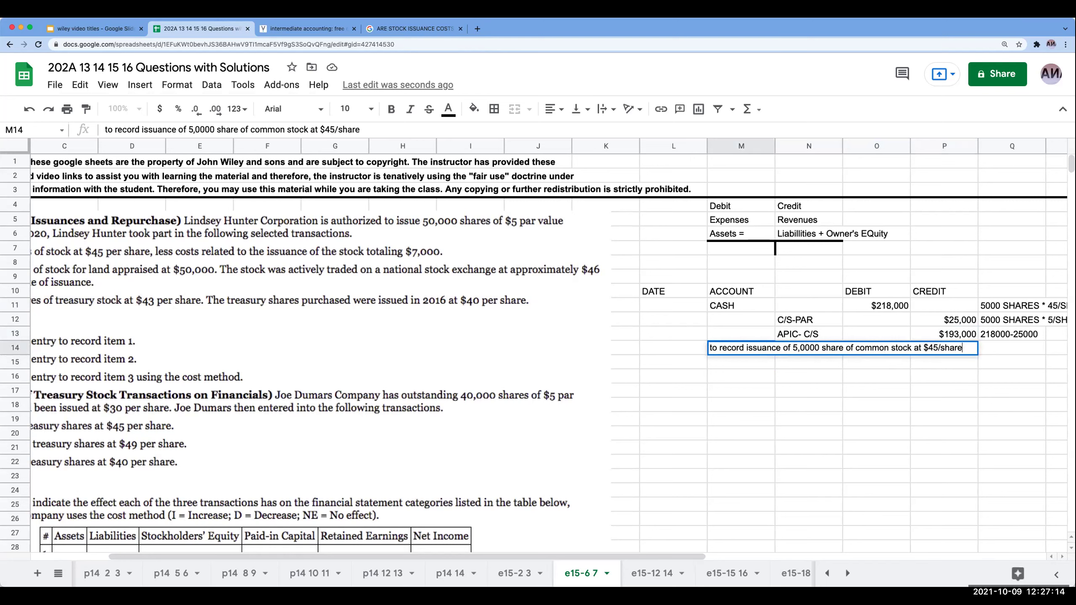
text( less 7,000 u)
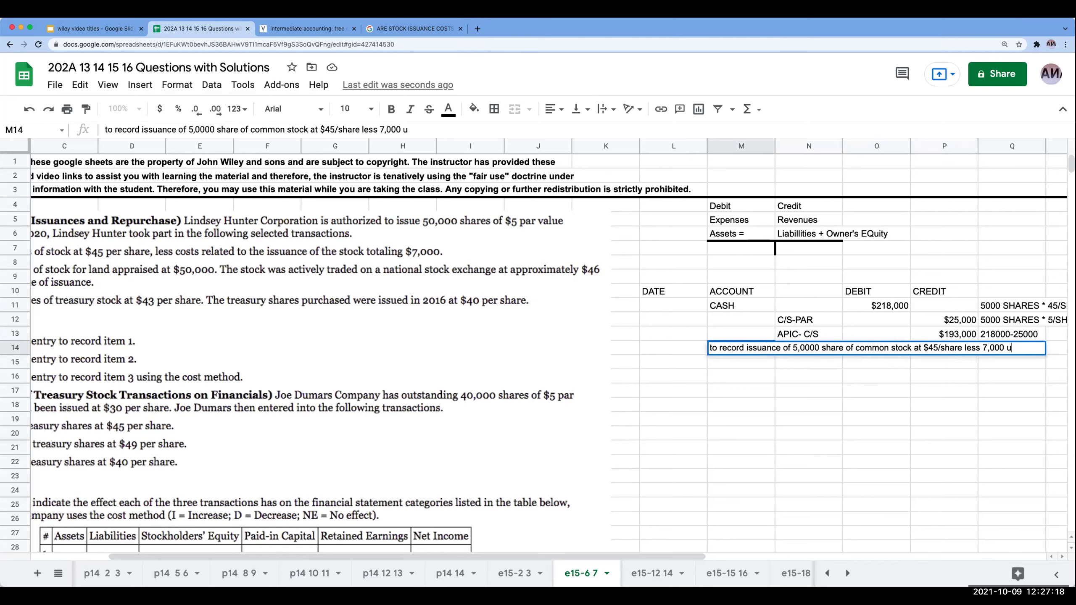
key(BackSpace)
text(issuance c)
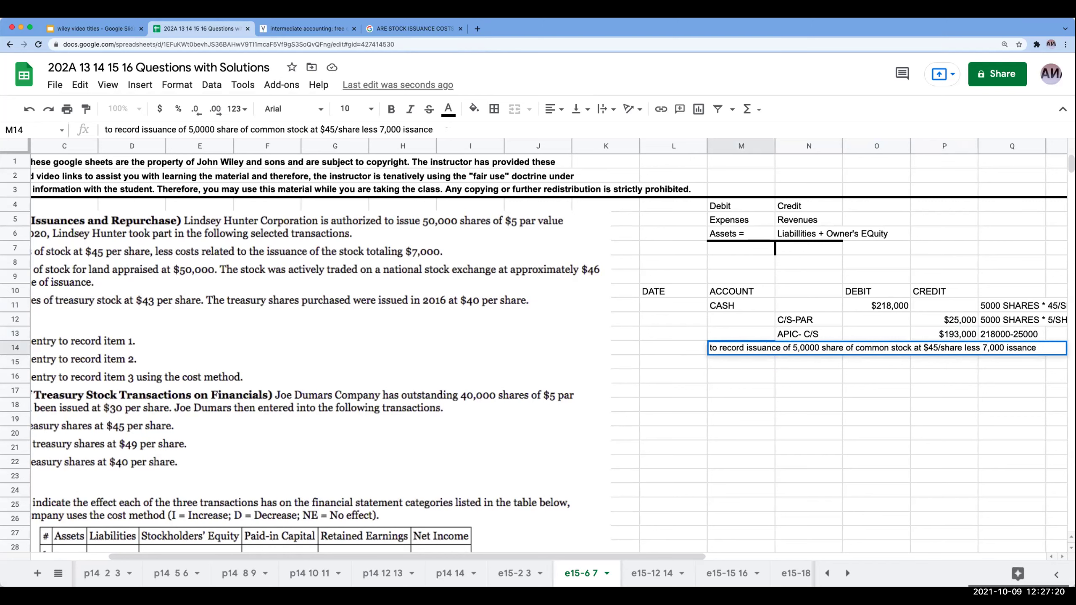
text(ost)
key(Return)
key(Up)
key(Up)
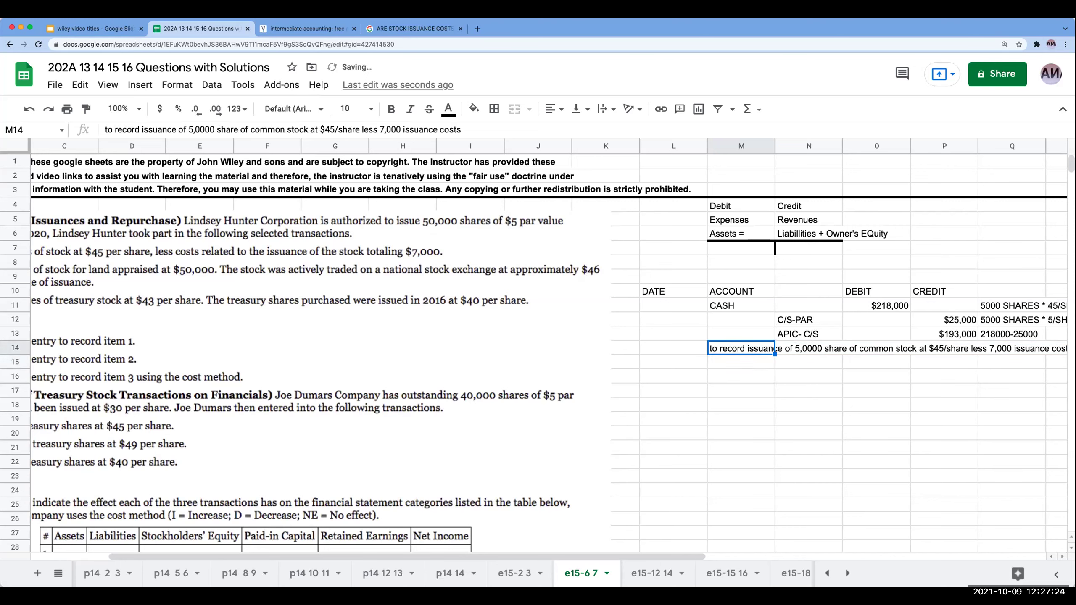
key(Right)
key(Right)
key(Right)
key(Left)
key(Left)
key(Left)
key(Left)
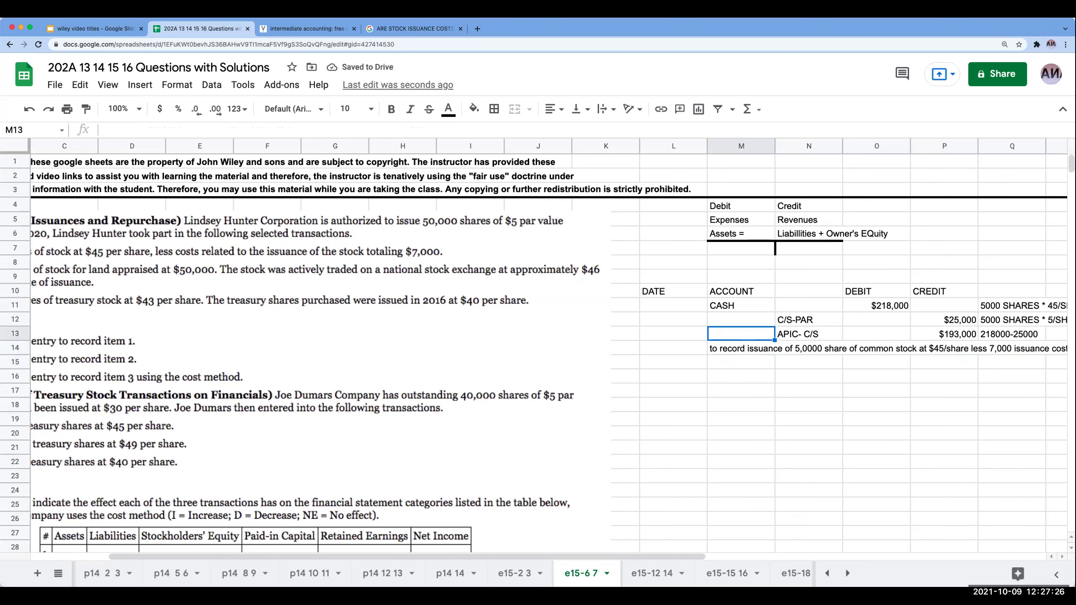
key(Down)
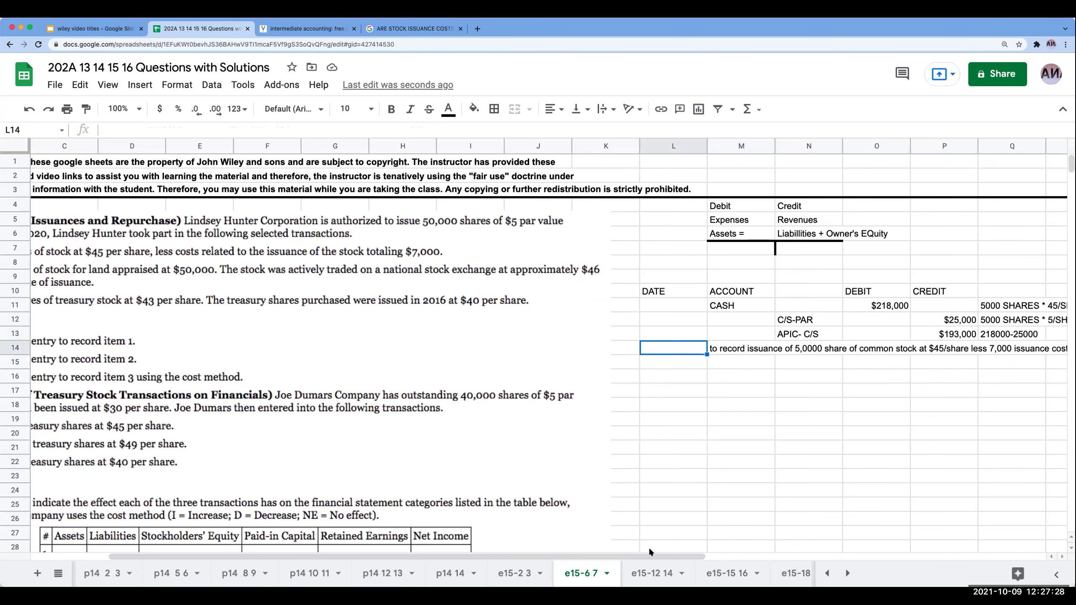
Step: Enter LAND as the debited account in M16 and calculate its debit in O16 with the formula +46*1000
scroll(643, 552, left, 3)
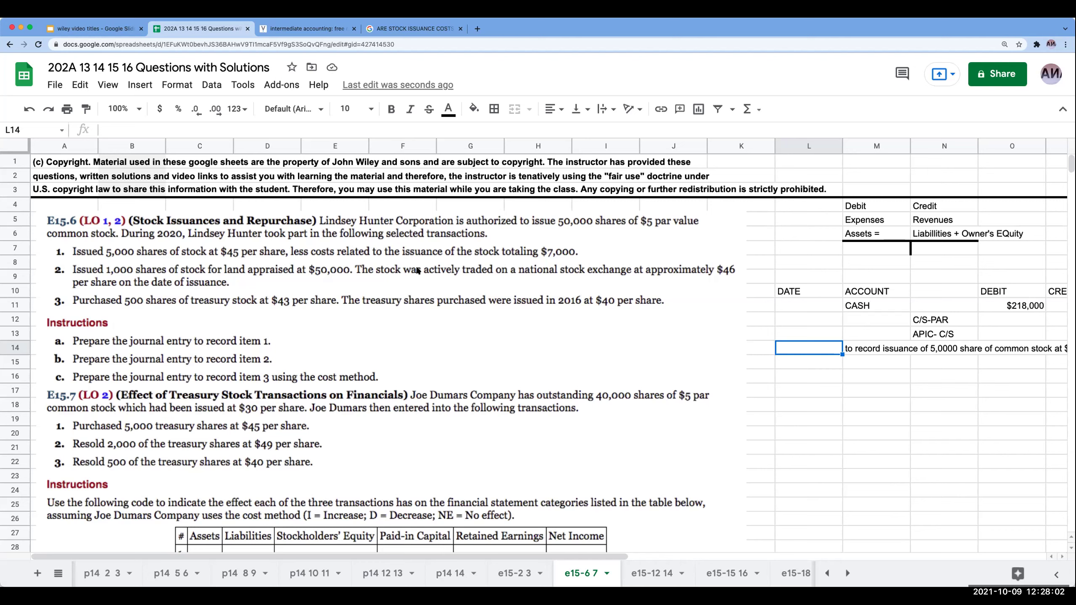
click(865, 381)
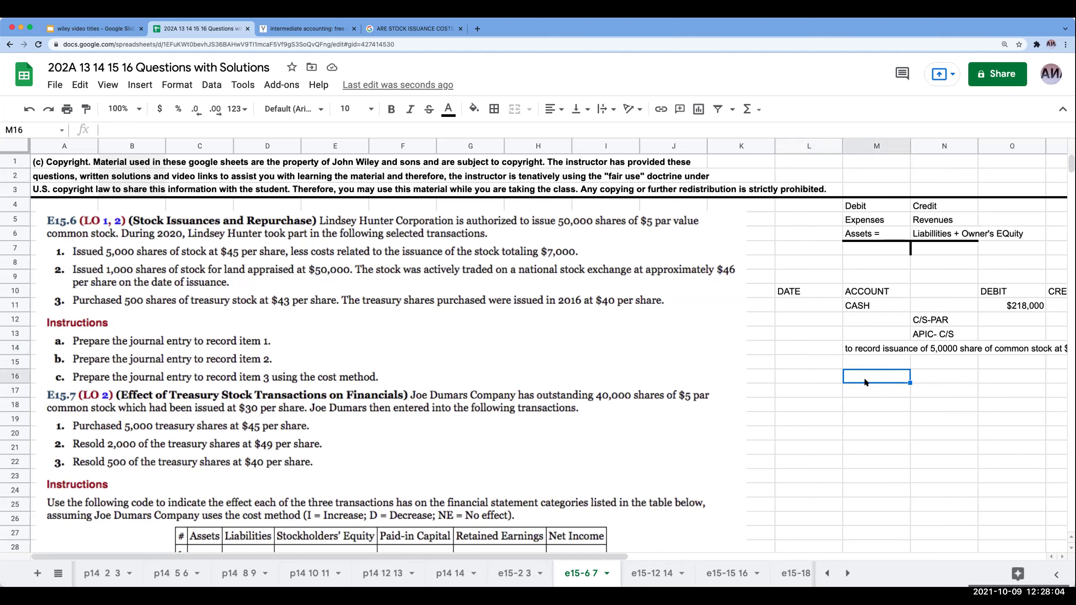
text(LAND)
key(Tab)
key(Tab)
text(+)
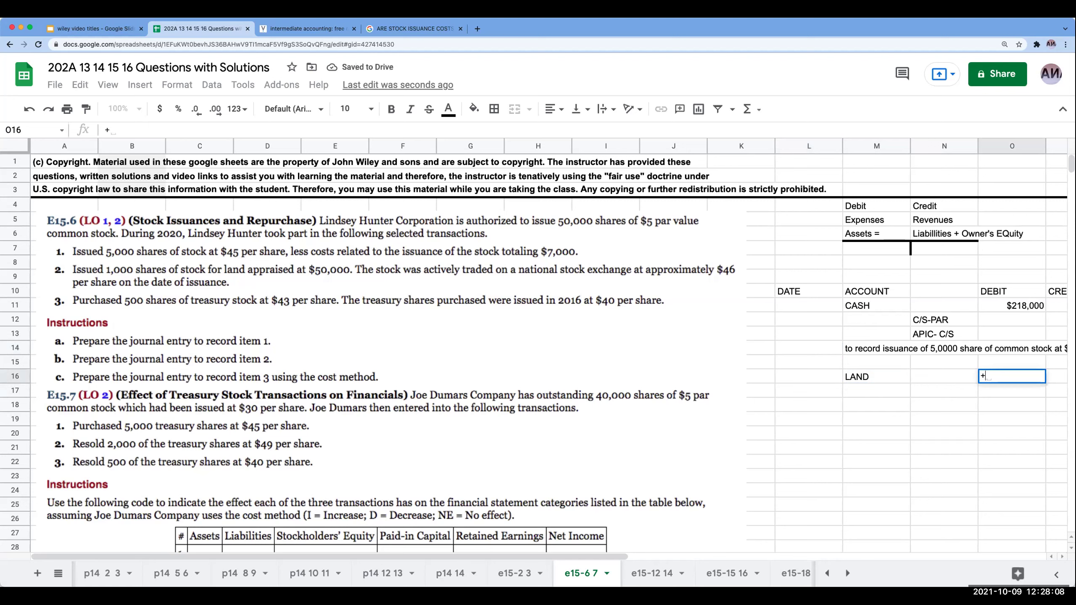
text(46*1000)
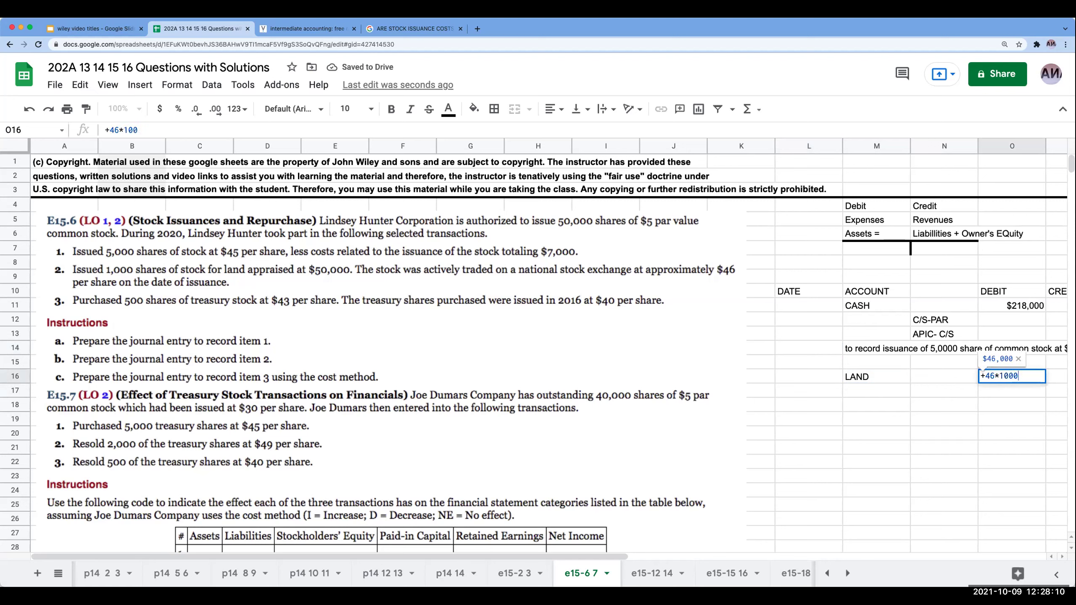
key(Return)
Step: Check the account naming on the e15-2 3 sheet and enter "C/S- PAR" in N17 of the e15-6 7 sheet as the credited account
click(945, 390)
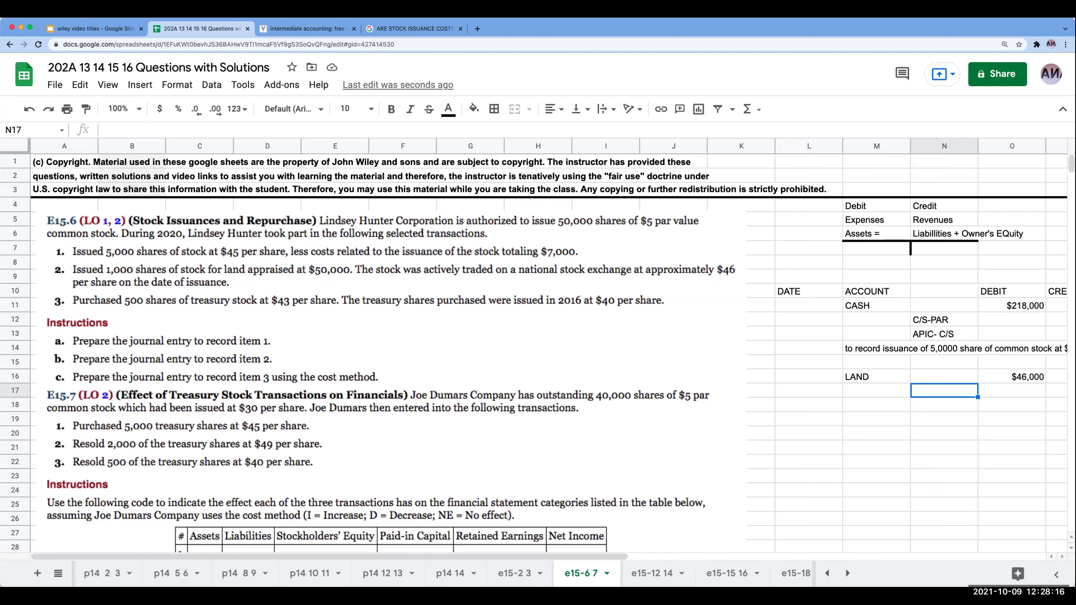
click(530, 574)
scroll(536, 488, down, 5)
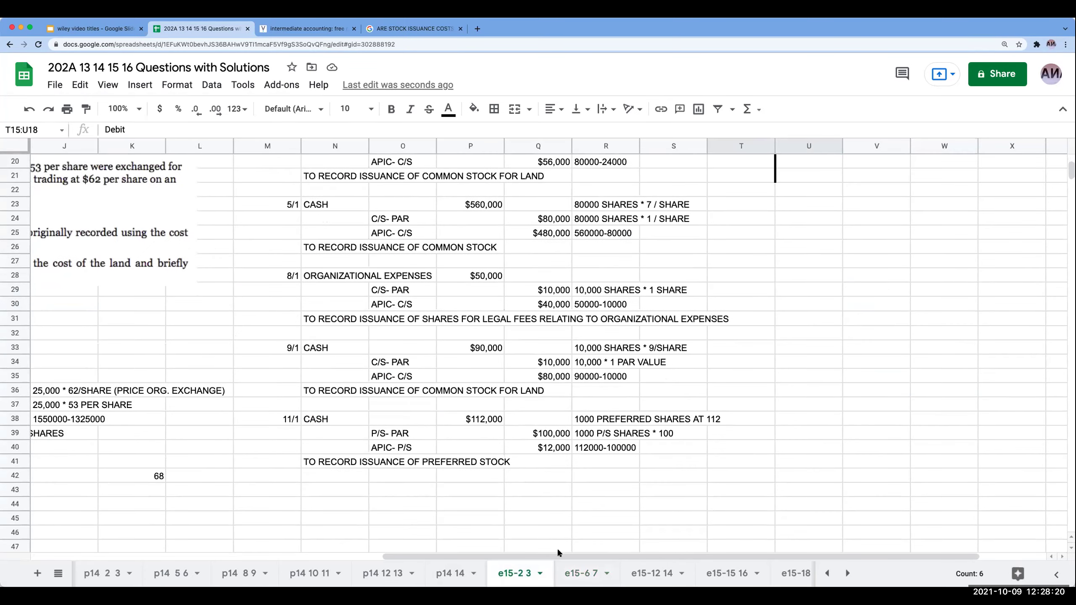
drag(556, 556, 254, 556)
click(585, 573)
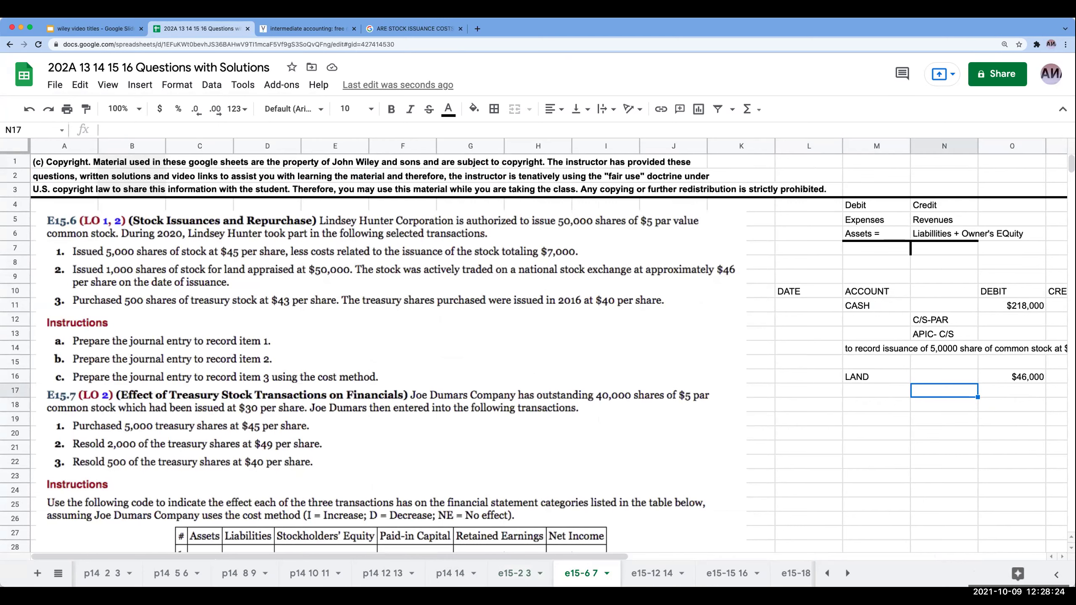
text(C/S- PAR)
key(Return)
Step: Review the LAND debit in row 16 against the Debit/Credit reference chart
click(1012, 390)
scroll(785, 383, right, 1)
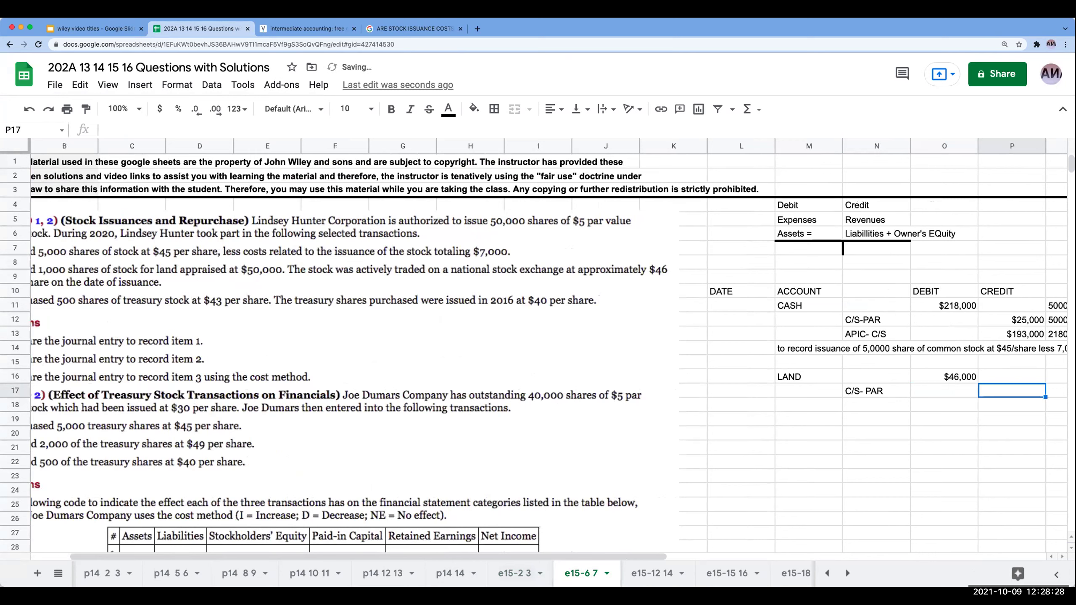
click(786, 377)
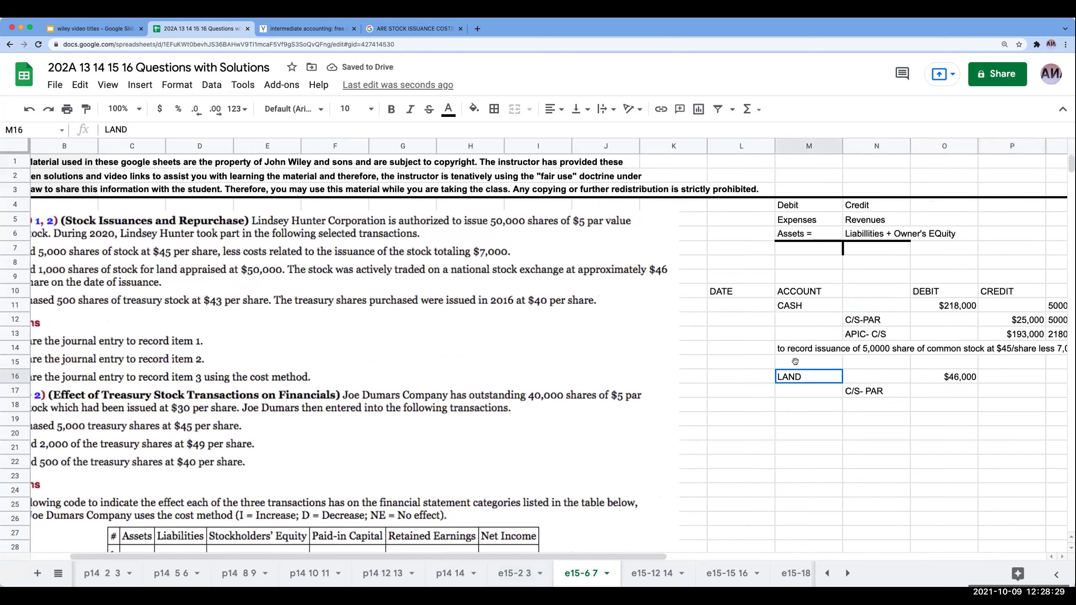
click(808, 206)
click(947, 377)
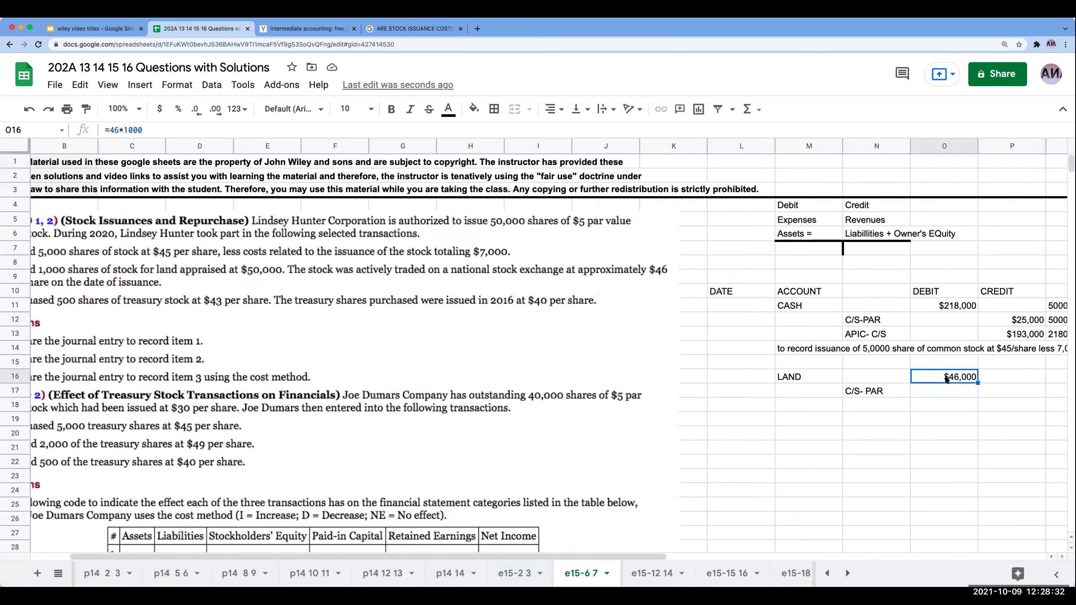
Step: Examine the E15.6 exercise text for the share count and par value behind the C/S- PAR credit in row 17
click(938, 290)
click(939, 393)
key(Tab)
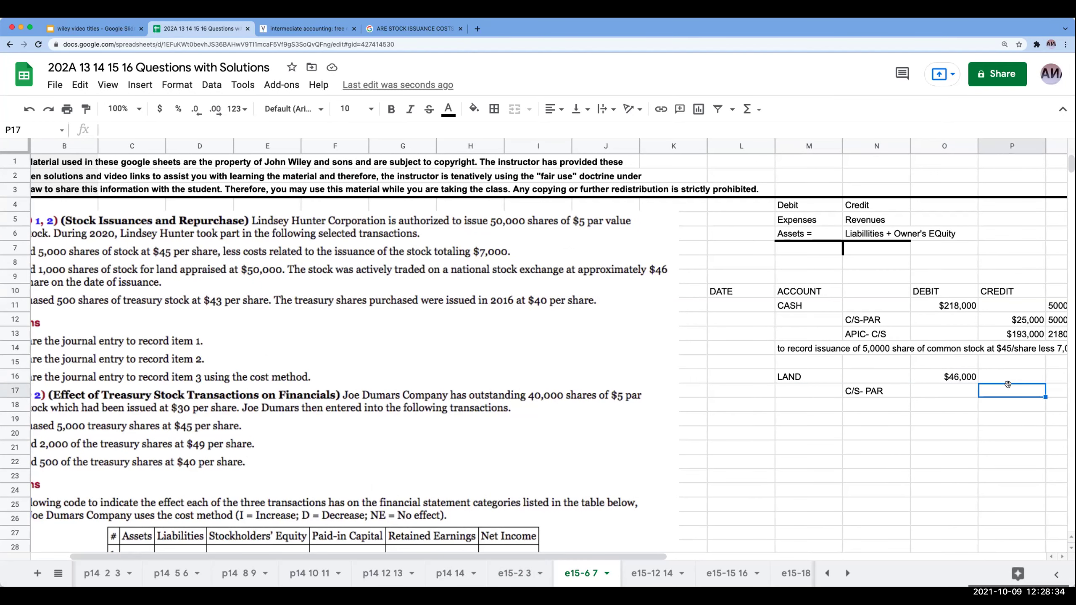
key(Left)
key(Left)
key(Right)
key(Right)
key(Right)
key(Left)
key(Left)
key(Left)
key(Left)
key(Left)
key(Left)
key(Left)
key(Left)
key(Left)
key(Left)
key(Left)
key(Left)
key(Left)
key(Left)
key(Left)
key(Left)
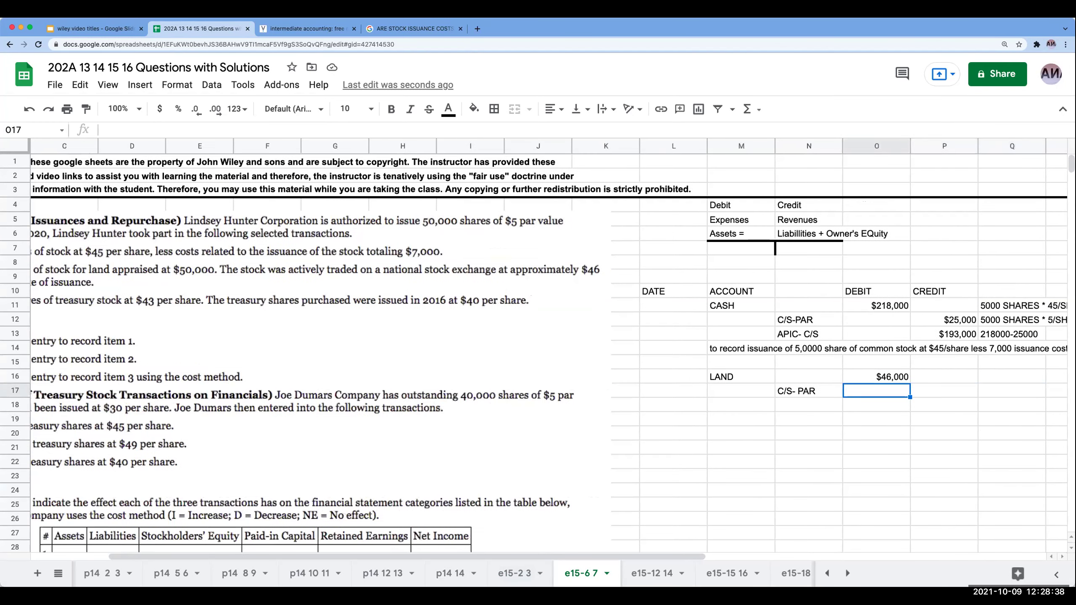
Step: Enter the calculation note "1000 SHARES * $5 SHARE" in Q17 beside the C/S- PAR line
key(Right)
key(Right)
key(Right)
key(Right)
key(Right)
key(Right)
key(Right)
key(Right)
key(Right)
key(Right)
key(Right)
key(Right)
key(Right)
key(Right)
key(Right)
key(Right)
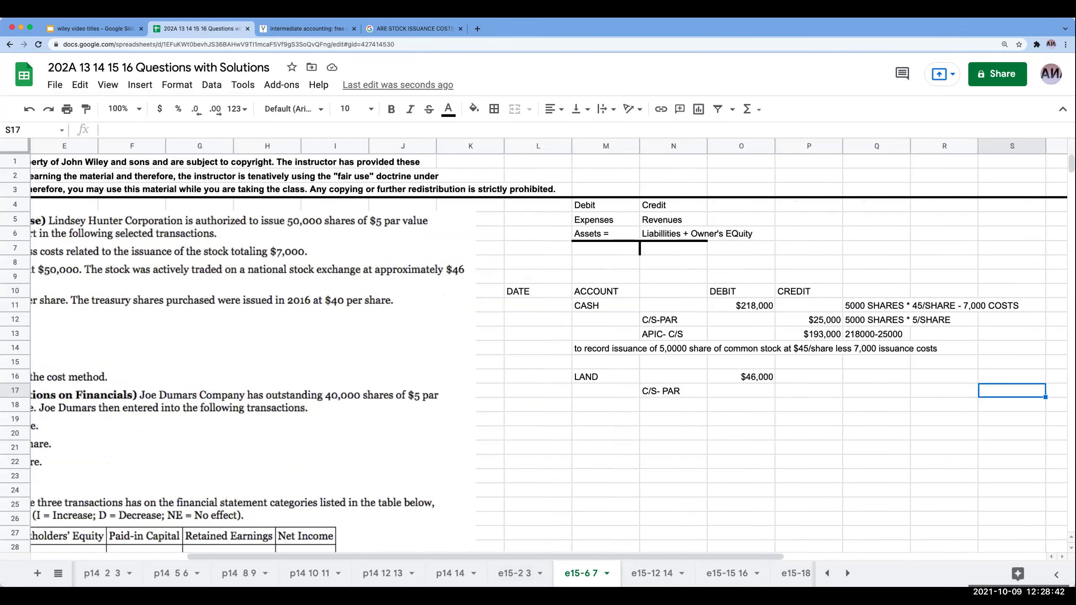
text(1000 SHARES * #$5)
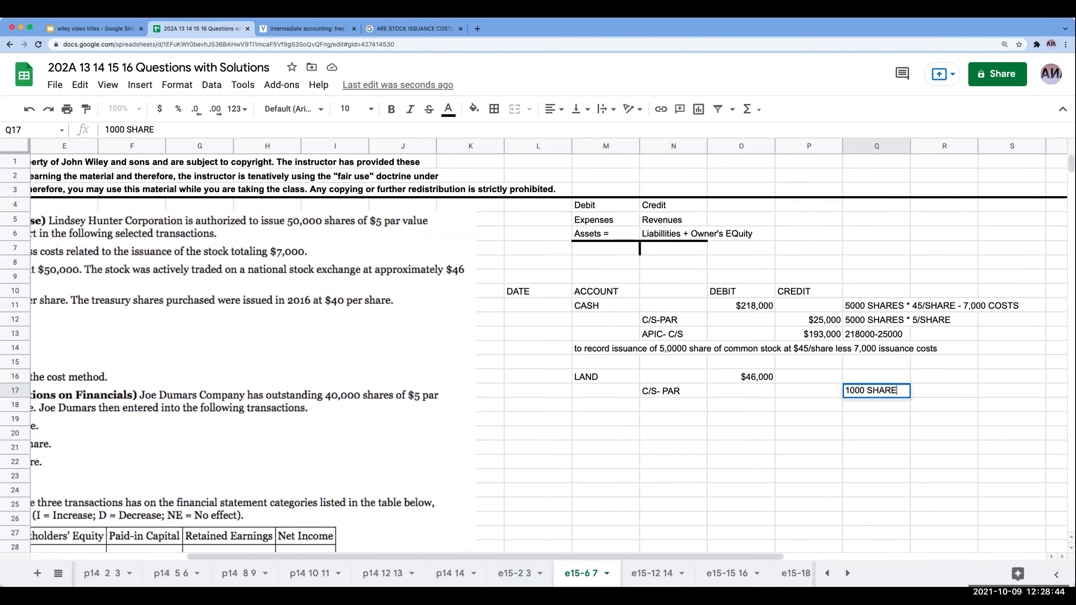
key(BackSpace)
key(BackSpace)
key(BackSpace)
text($5 SHARE)
Step: Enter the note "1,000 SHARES * 46 SHARE (VALUE OF SHARES ON NATL EXCHANGE" in Q16 beside the LAND debit
key(Up)
text(1,000 SHARES * 46 SHARE (VALUE OF SHARES ON NATL EXCHANGE)
key(Return)
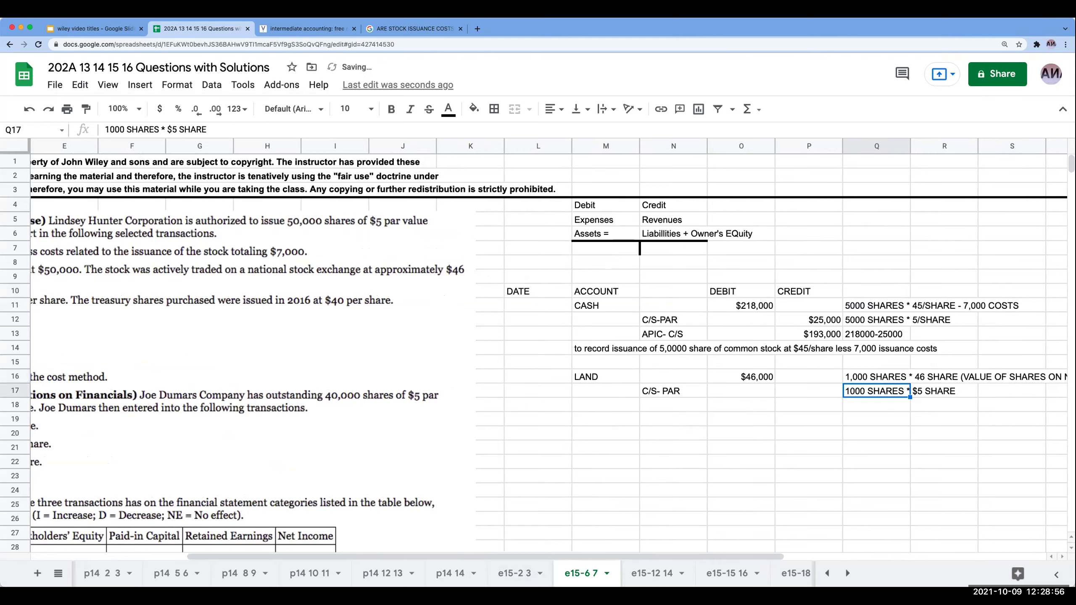
Step: Enter the C/S- PAR credit in P17 as +5000
click(808, 390)
text(+5000)
key(Return)
key(Right)
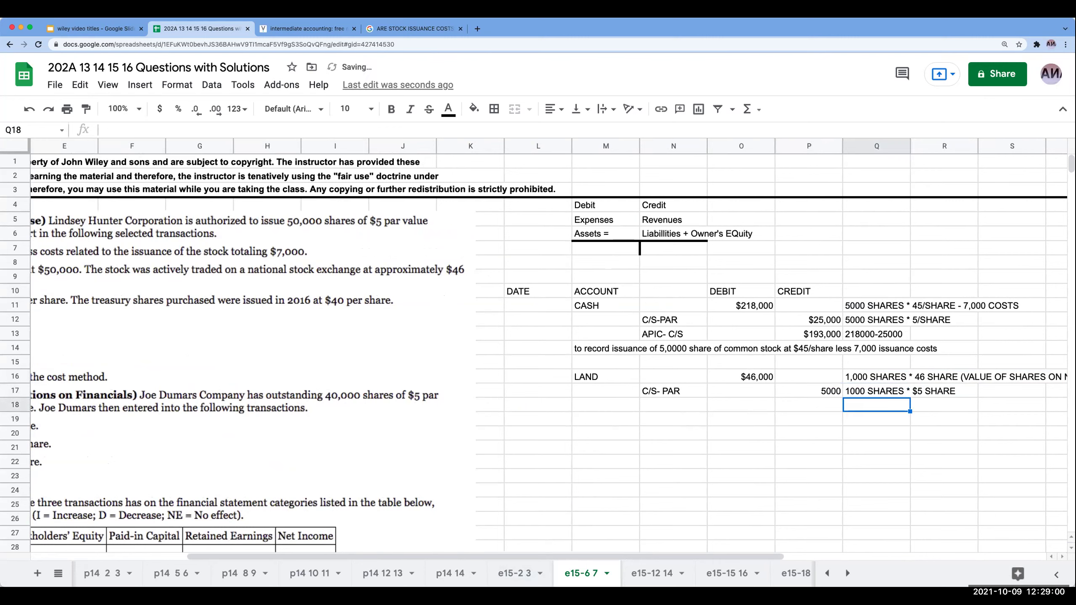
Step: Enter APIC- C/S as the second credited account in N18 by referencing the same account name in N13
key(Left)
key(Left)
key(Left)
text(+)
key(Up)
key(Up)
key(Up)
key(Up)
key(Up)
key(Tab)
key(Tab)
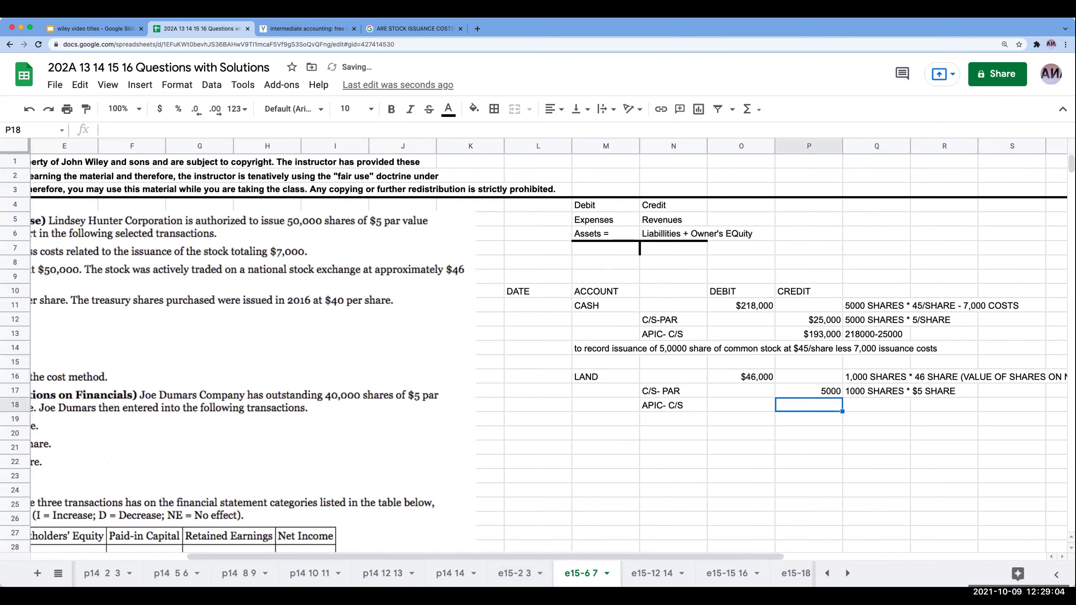
Step: Calculate the APIC- C/S credit in P18 as O16-P17 and note "46000-5000" in Q18
text(+)
key(Left)
key(Up)
key(Up)
text(-)
key(Up)
key(Tab)
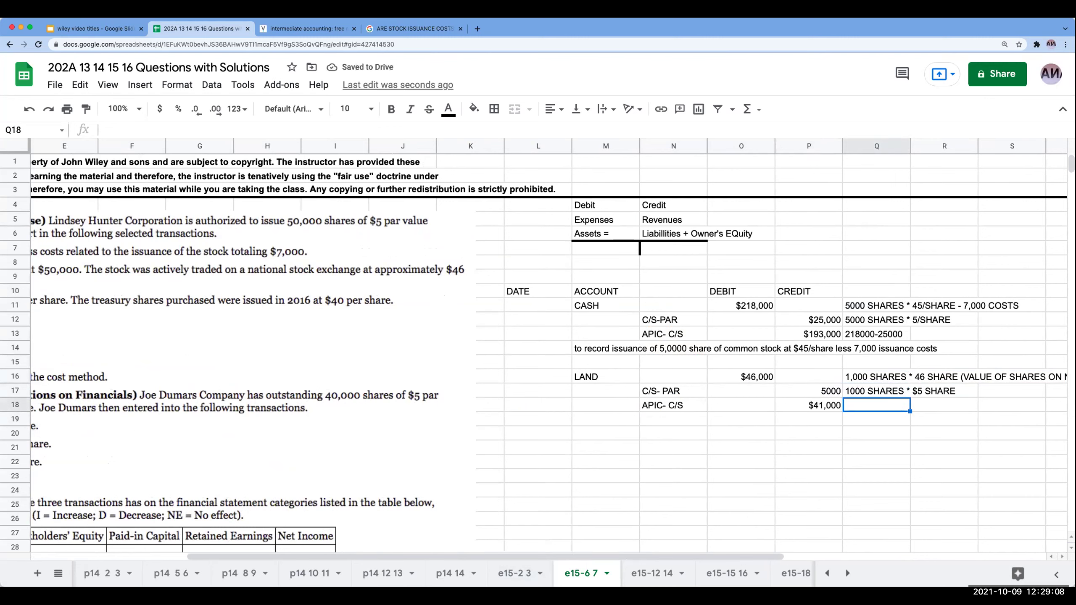
text(46000-5000)
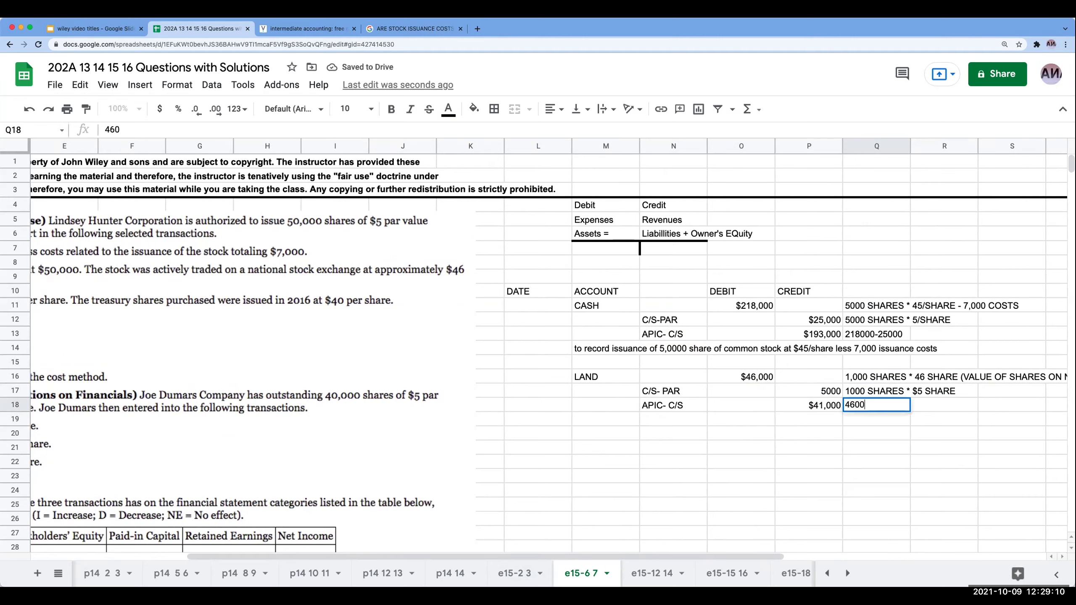
Step: Enter the description "TO RECORD ISSUANCE OF STOCK FOR LAND" in M19 below the land entry
key(Left)
key(Left)
key(Left)
key(Left)
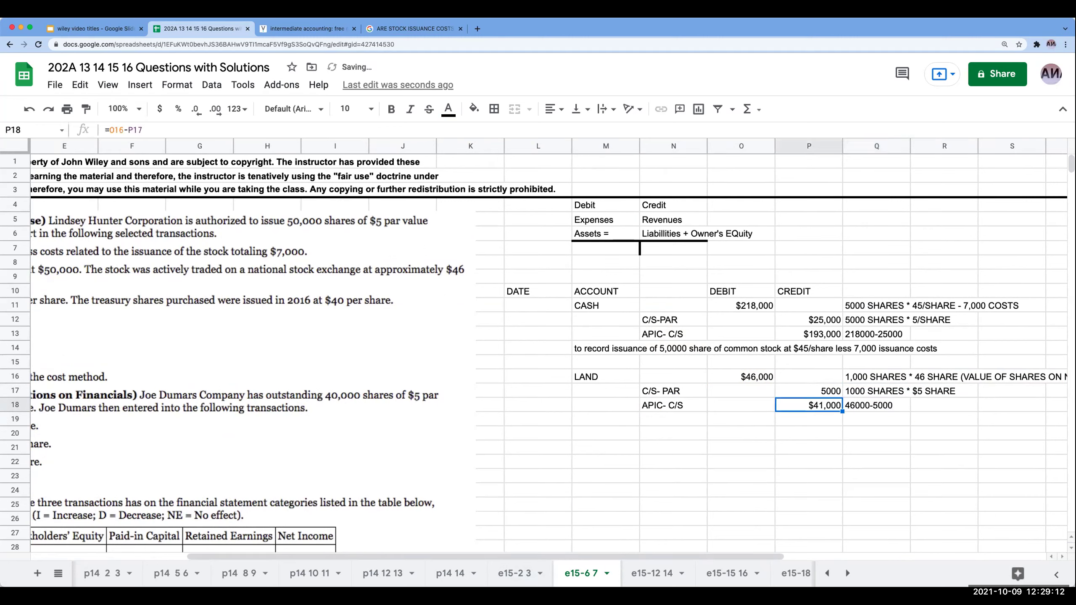
key(Down)
text(TO RECOR)
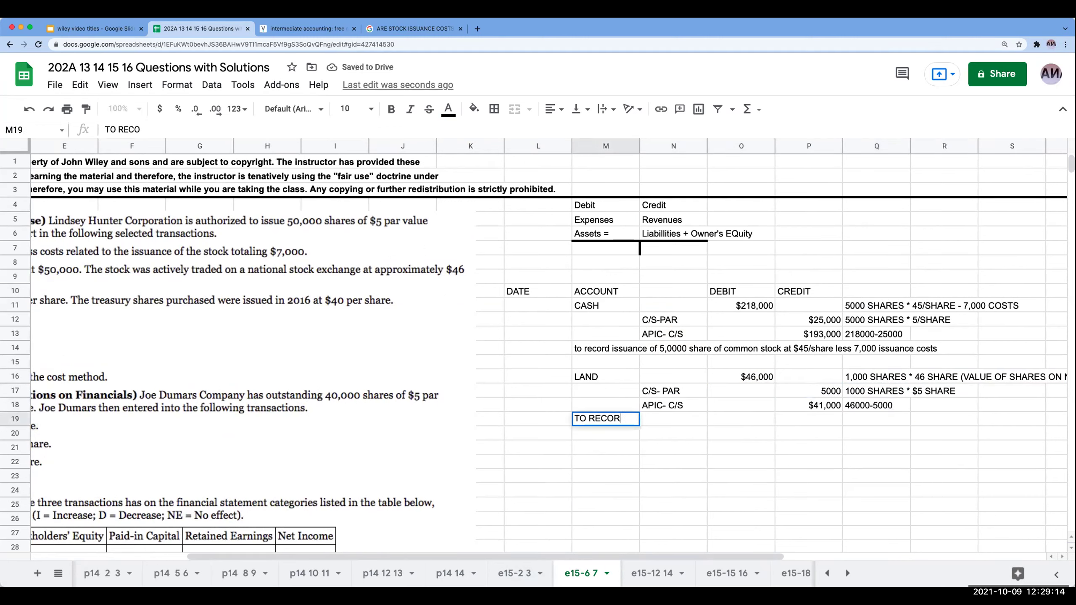
text(D ISSUANCE OF)
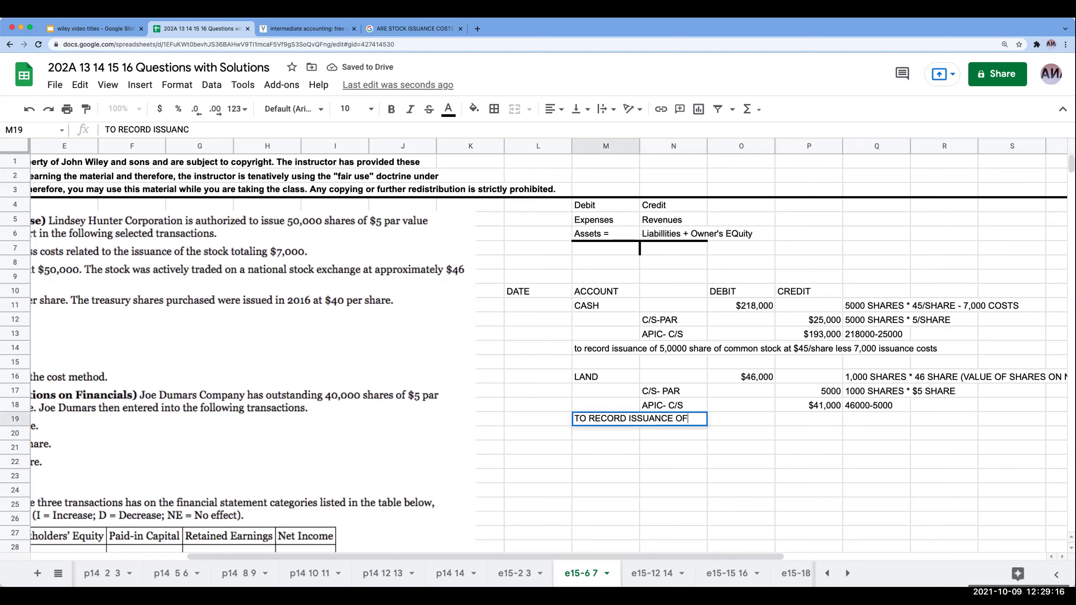
text( STOCK FOR LAND)
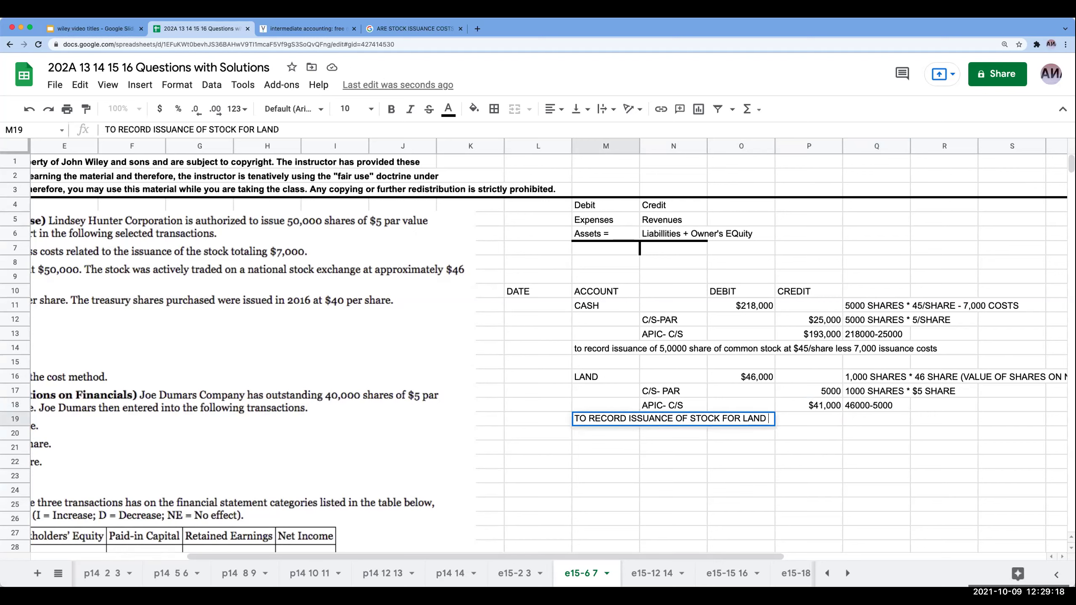
key(Return)
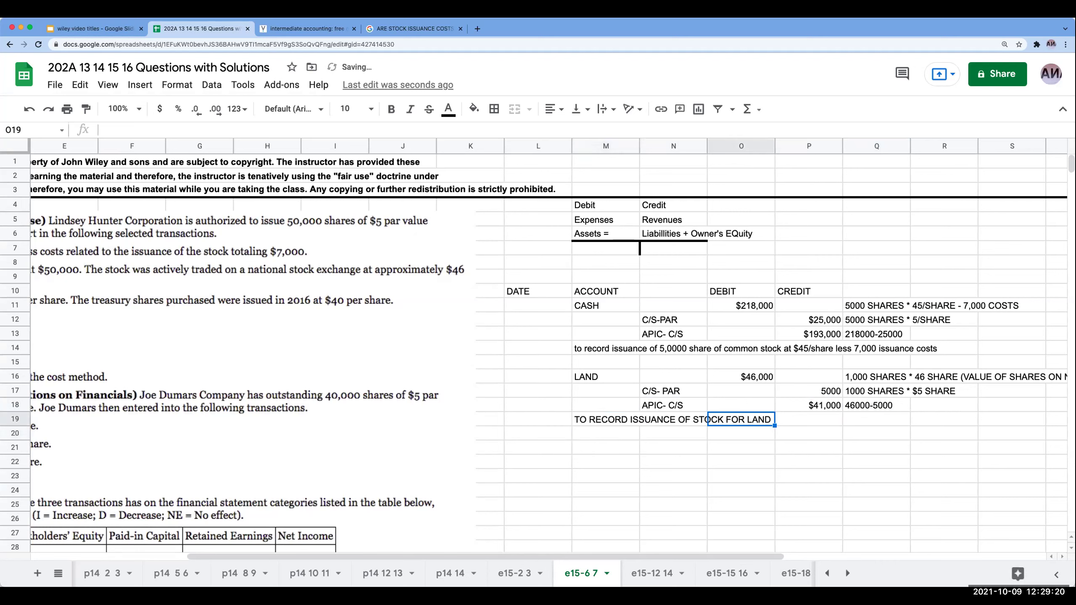
Step: Copy the land entry M16:Q18 to M21 and set the copy's LAND debit in O21 to 50000
click(808, 433)
click(741, 433)
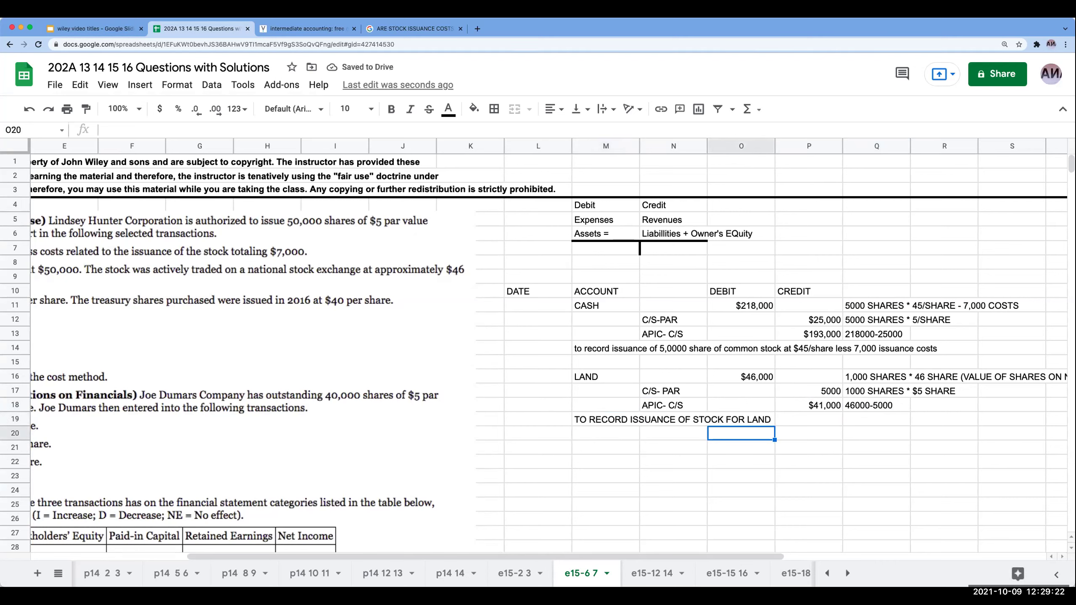
drag(607, 377, 848, 415)
drag(615, 376, 887, 407)
key(ctrl+c)
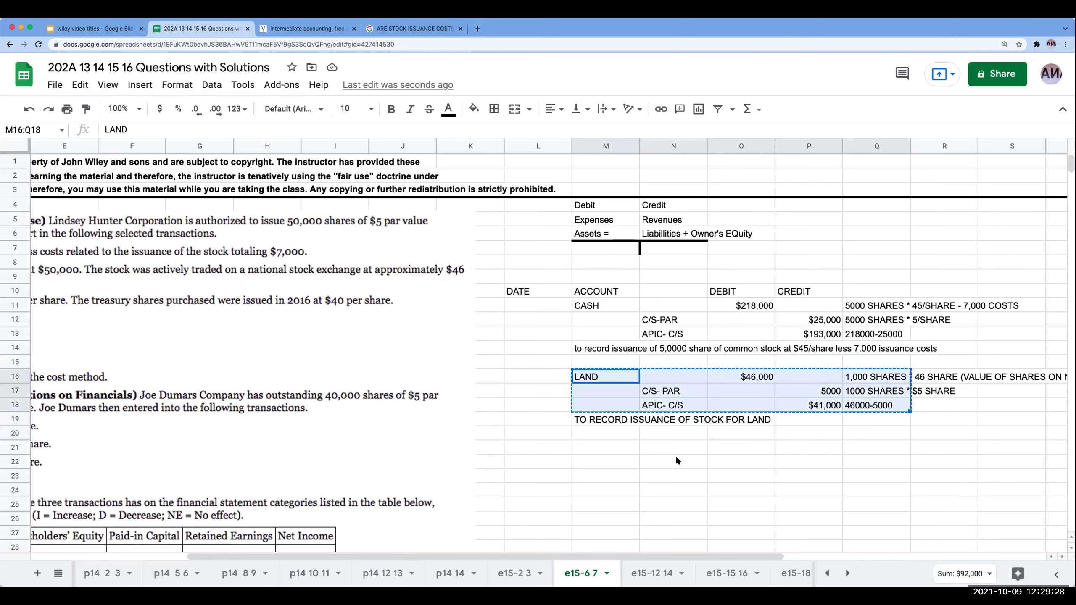
click(620, 448)
key(ctrl+v)
click(745, 450)
text(50000)
key(Return)
Step: Examine the copied entry's C/S- PAR and APIC- C/S amounts and compare them with item 2 of exercise E15.6
click(809, 462)
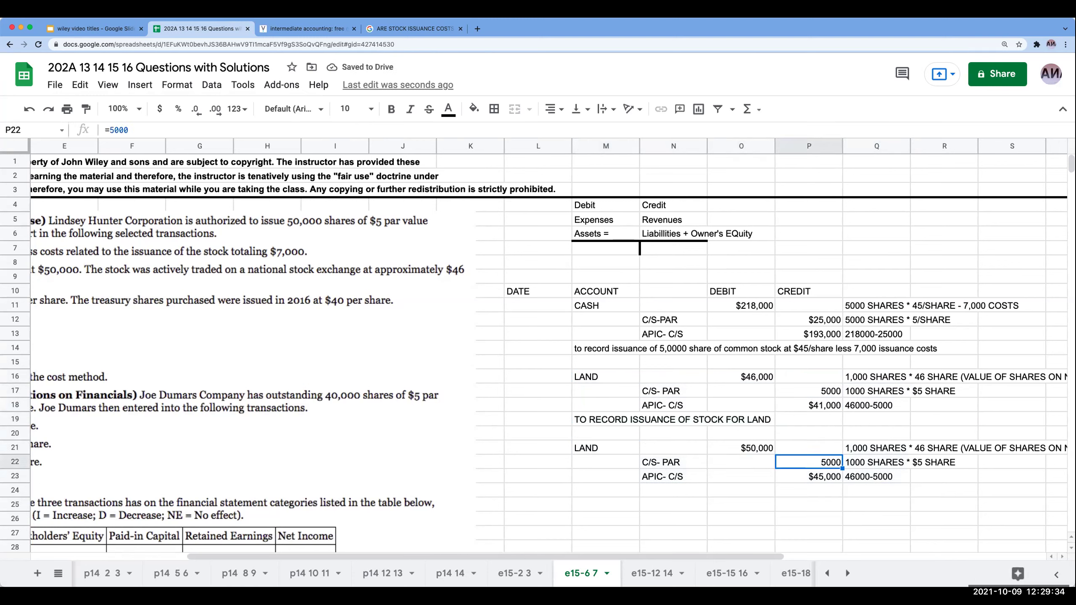
click(809, 476)
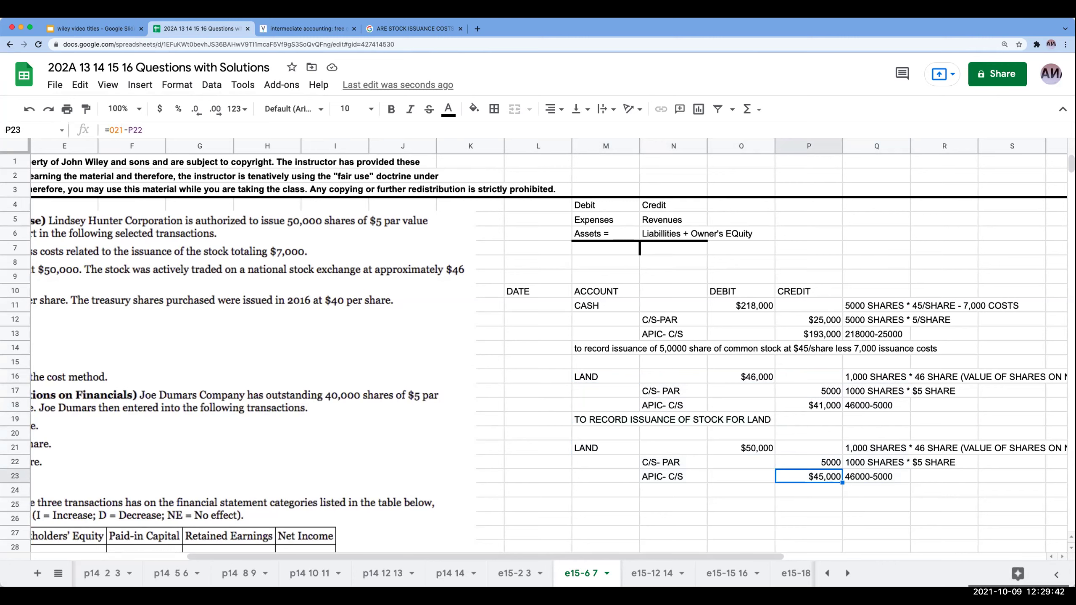
key(Up)
key(Left)
key(Up)
key(Right)
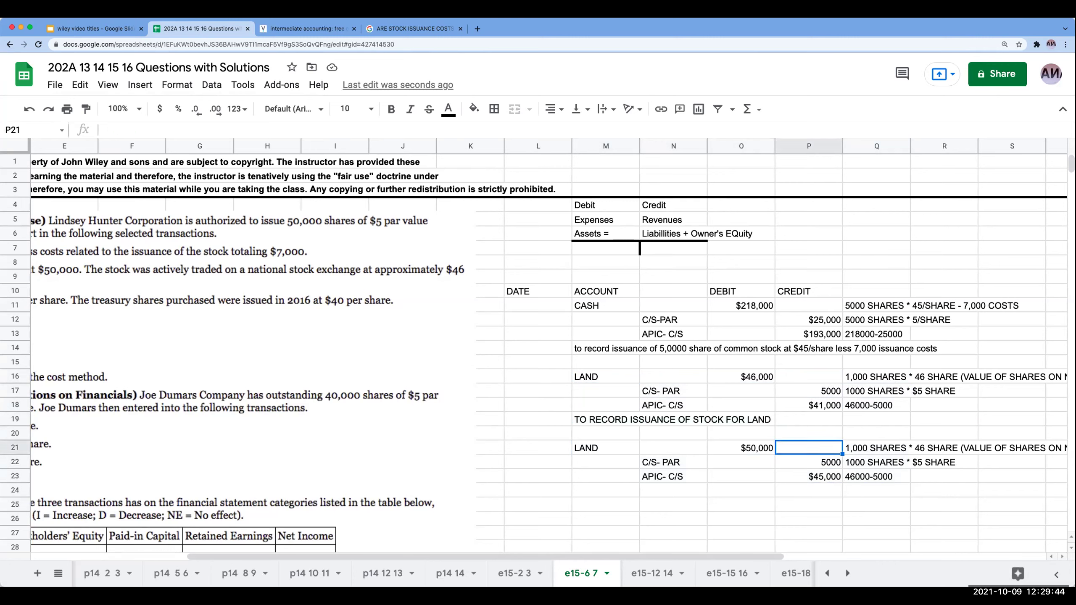
key(Down)
key(Right)
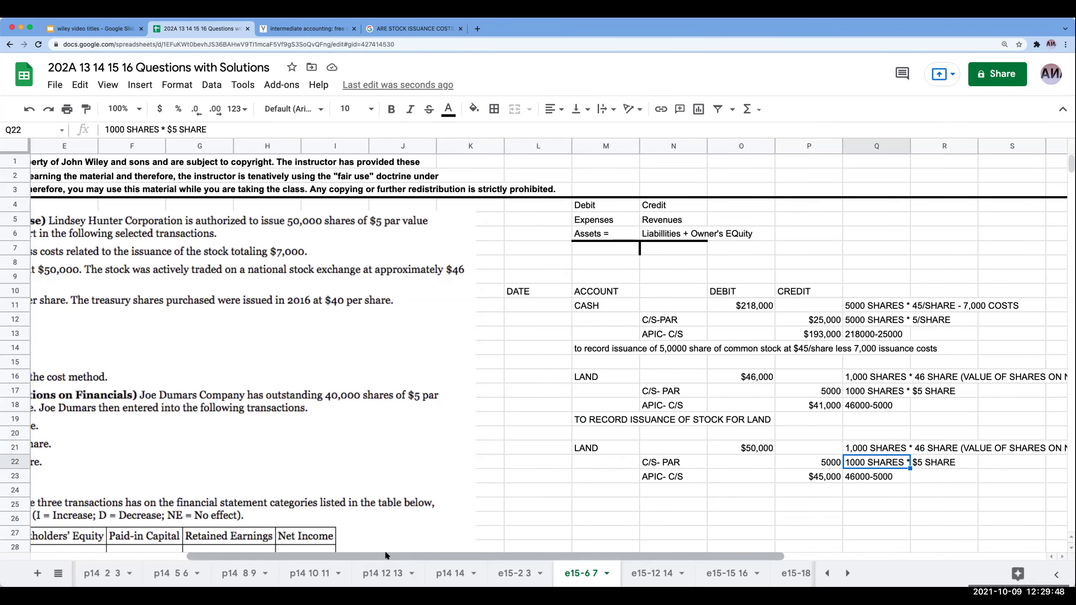
drag(387, 557, 256, 559)
scroll(480, 245, left, 5)
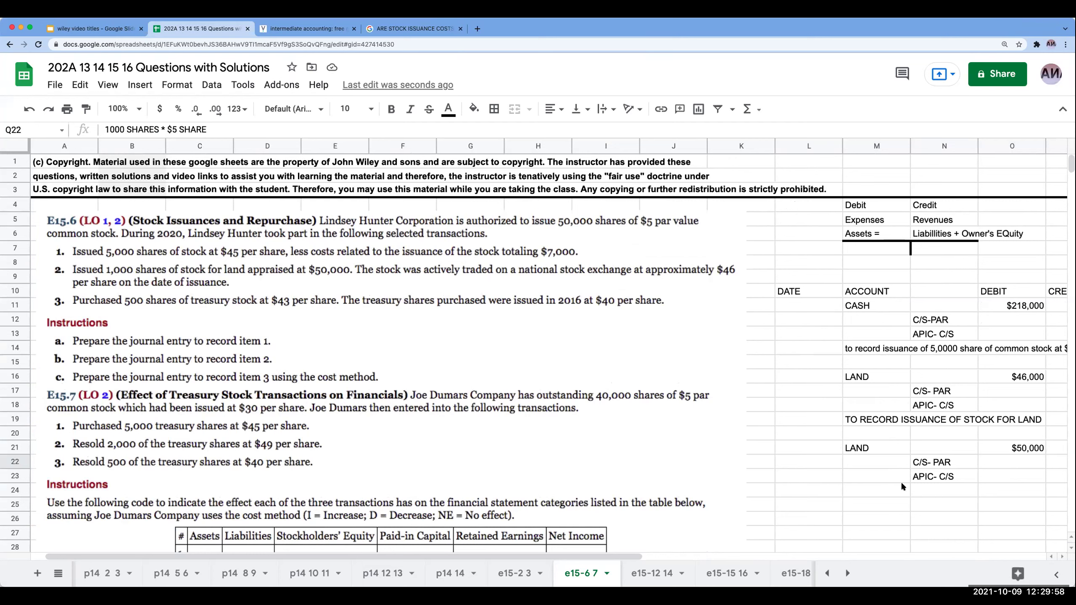
Step: Clear the copied $50,000 land entry by pasting the blank cells M25:Q25 over M20:Q24
click(872, 504)
drag(589, 557, 737, 557)
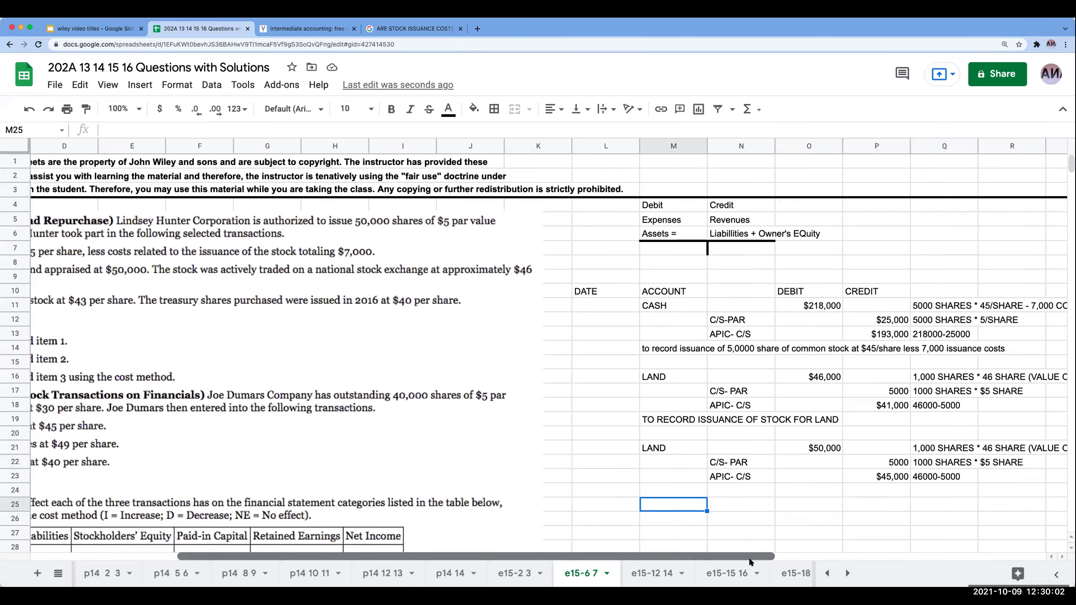
drag(681, 503, 932, 505)
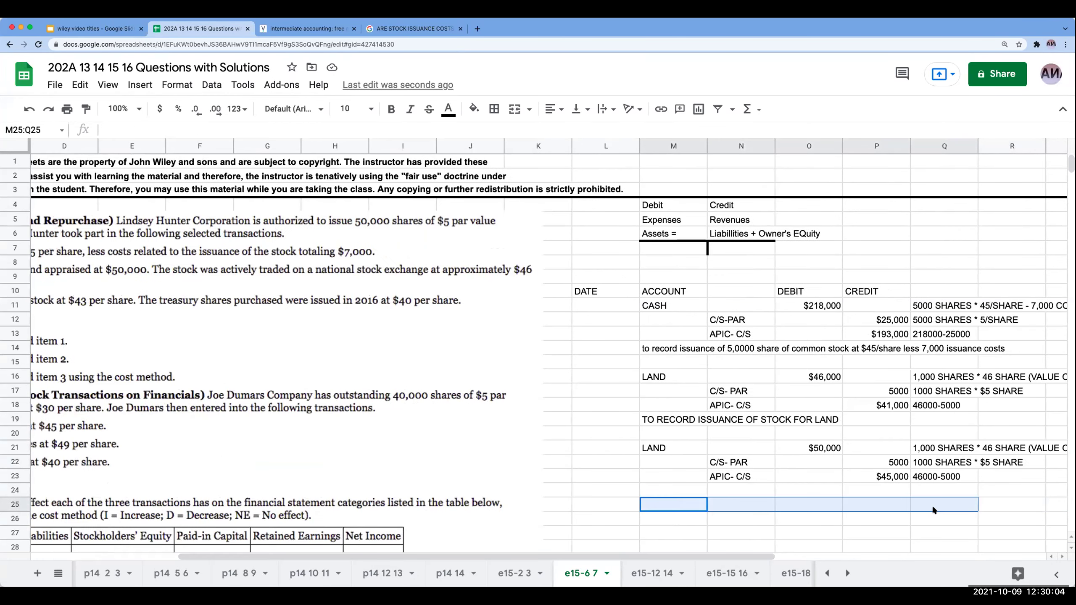
key(ctrl+c)
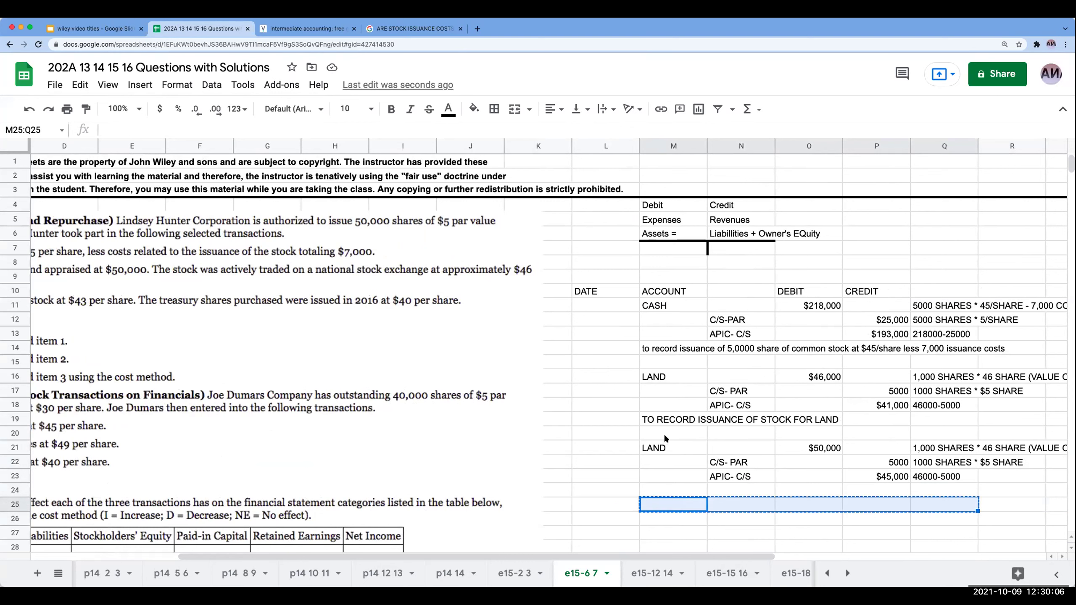
drag(664, 434, 662, 480)
key(ctrl+v)
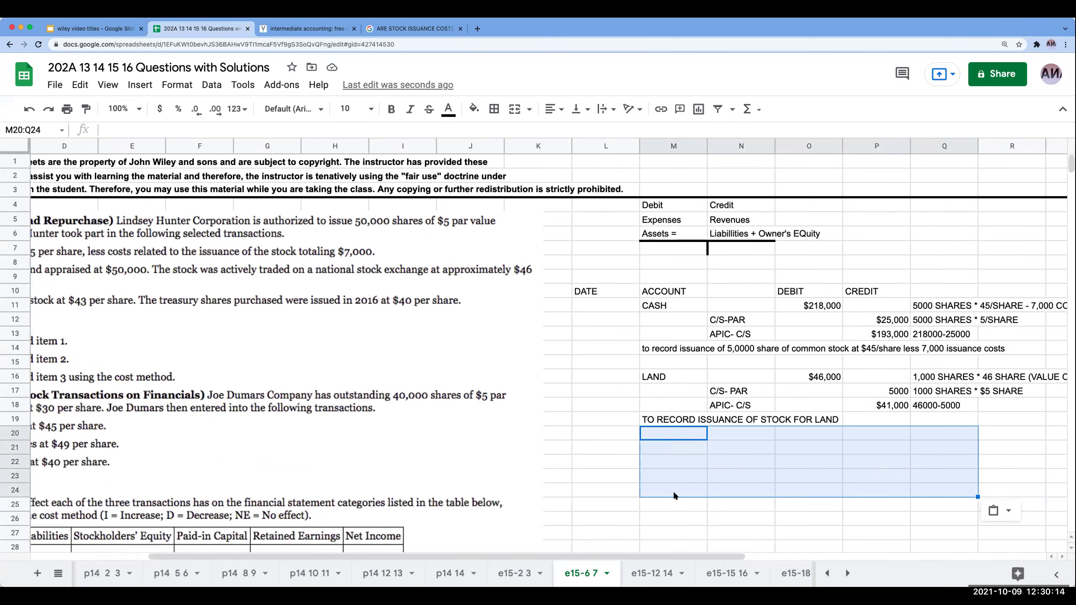
Step: Enter CASH as the credited account in N22 and calculate its credit in P22 with the formula +500*43
drag(633, 554, 552, 555)
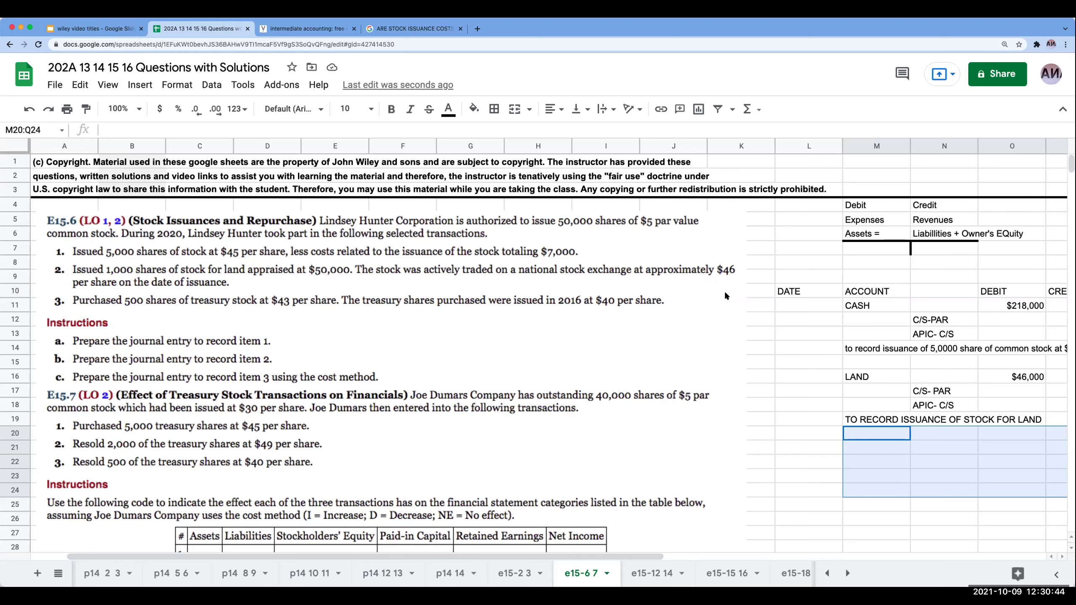
click(860, 445)
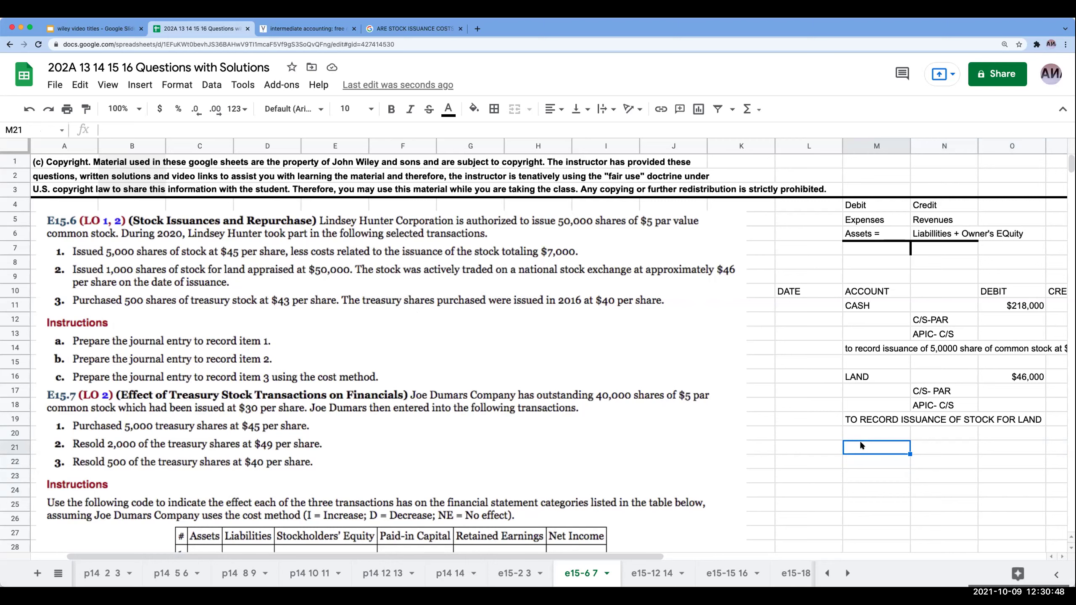
key(Down)
key(Right)
text(CASH)
key(Left)
key(Right)
key(Right)
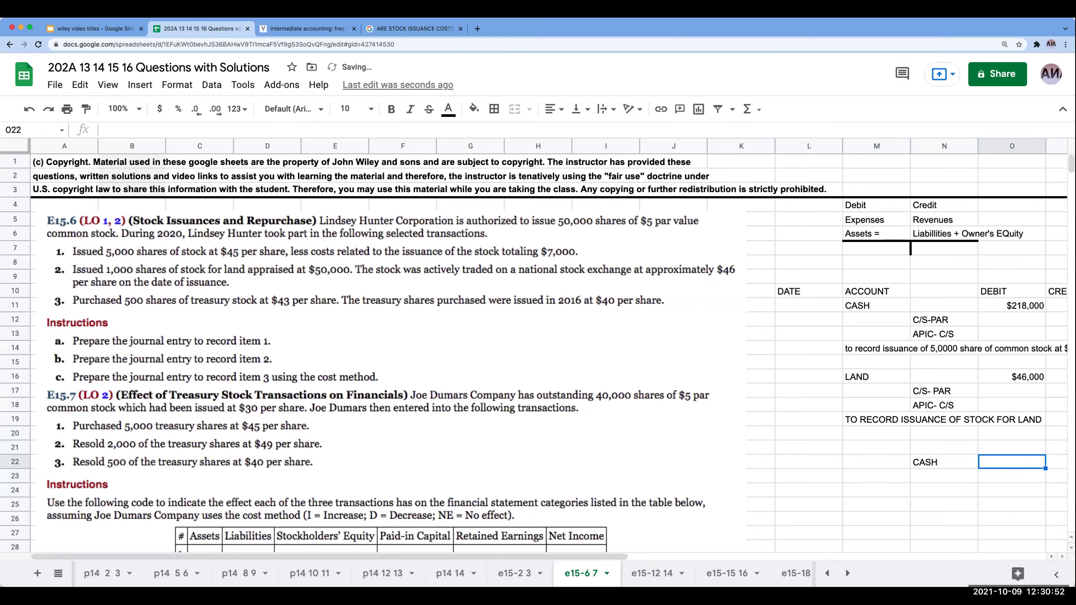
key(Right)
text(+500*43)
key(Return)
Step: Enter the calculation note "500 SHARES * 43 SHARE" in Q22 beside the CASH credit
key(Up)
key(Right)
text(500 SHARES )
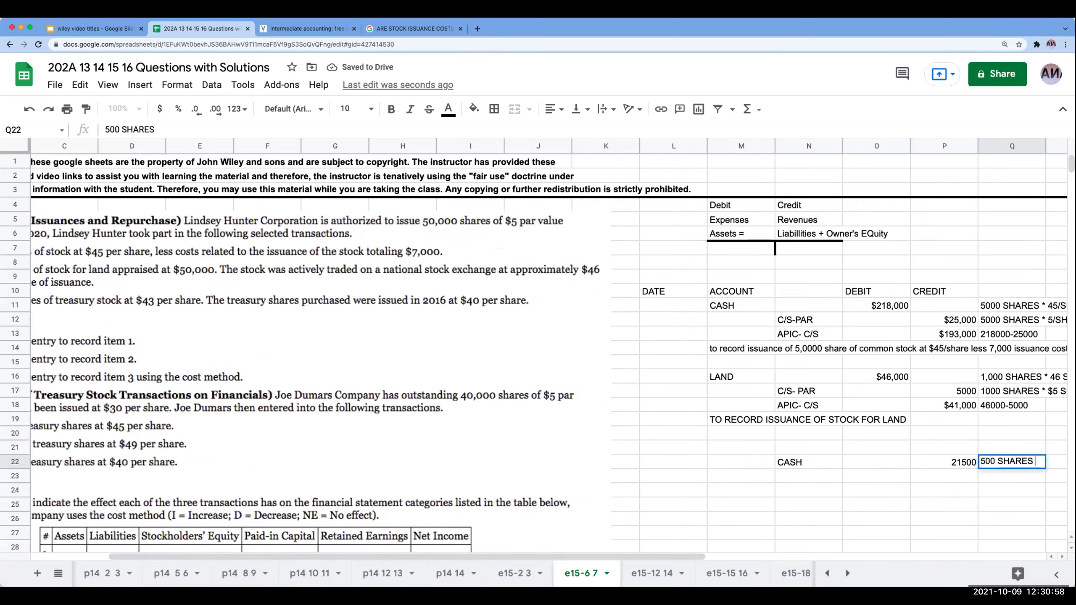
text(* 43 SHARE)
key(Return)
Step: Enter "TREASURY STOCK (T/S)" as the debited account in M21 above the CASH line
key(Up)
key(Left)
key(Left)
key(Left)
key(Left)
key(Up)
text(TREASURY STOCK (T/S)
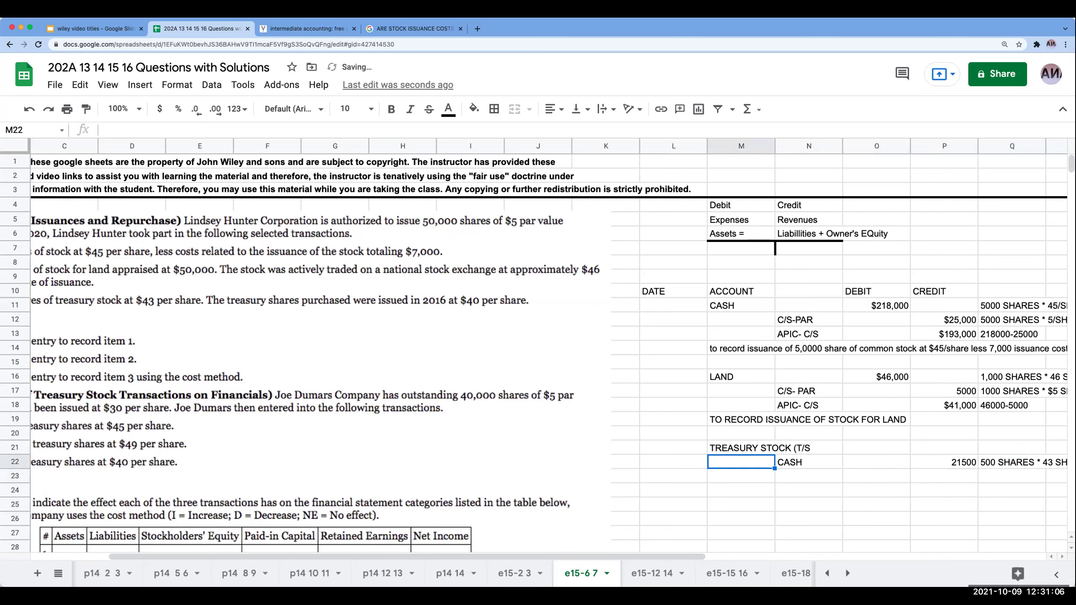
key(Tab)
key(Left)
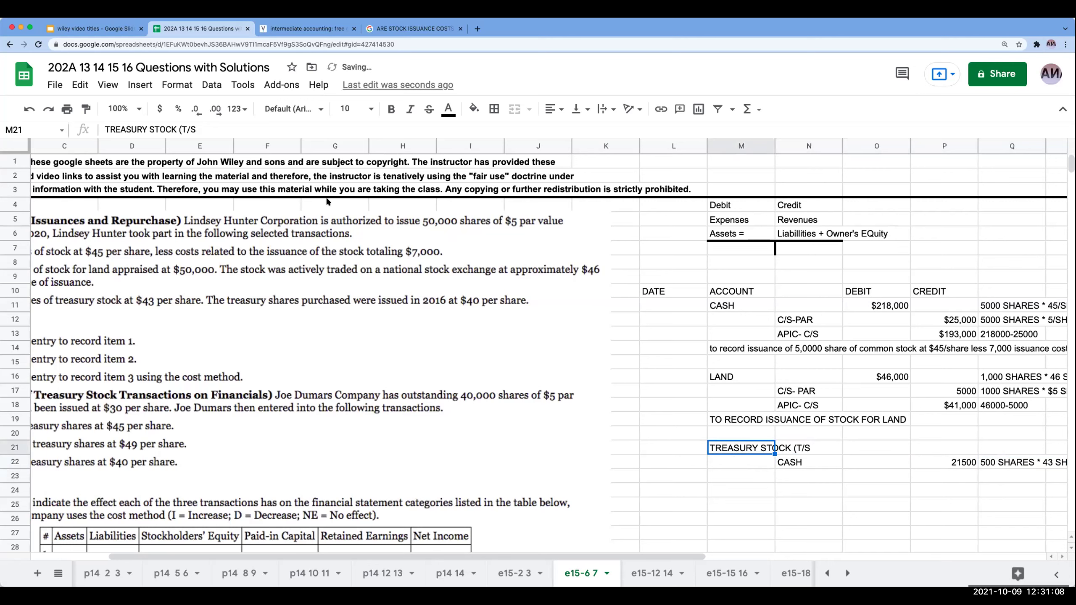
click(216, 129)
text())
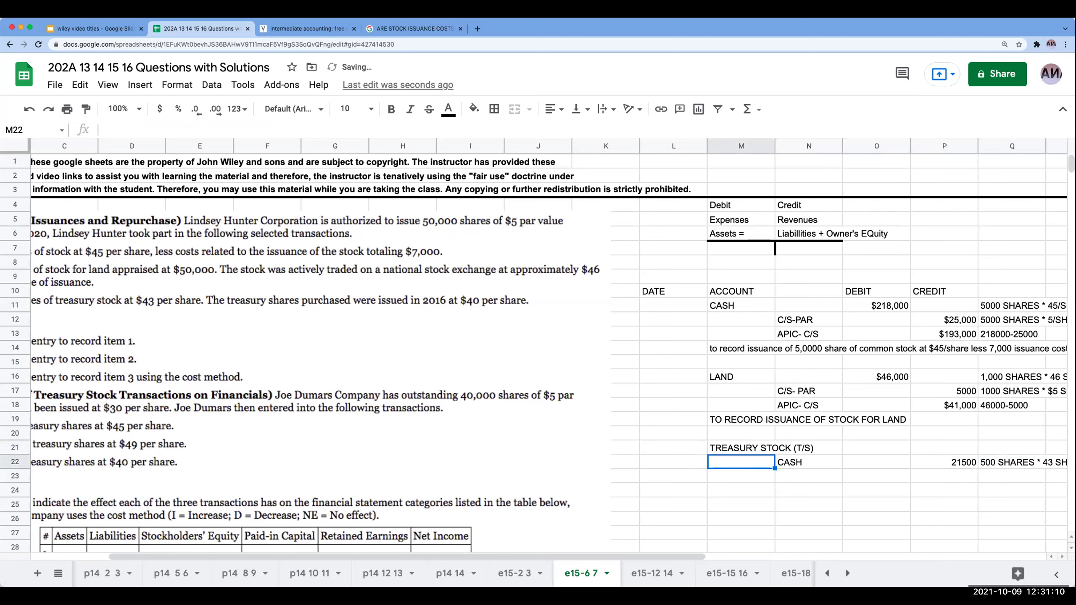
Step: Enter 21500 in O21 as the treasury stock debit
key(Tab)
key(Tab)
text(21500)
key(Return)
Step: Enter the description "TO RECORD PURCHASE OF TREASURY STOCK" in M23 below the third entry
key(Down)
key(Left)
key(Left)
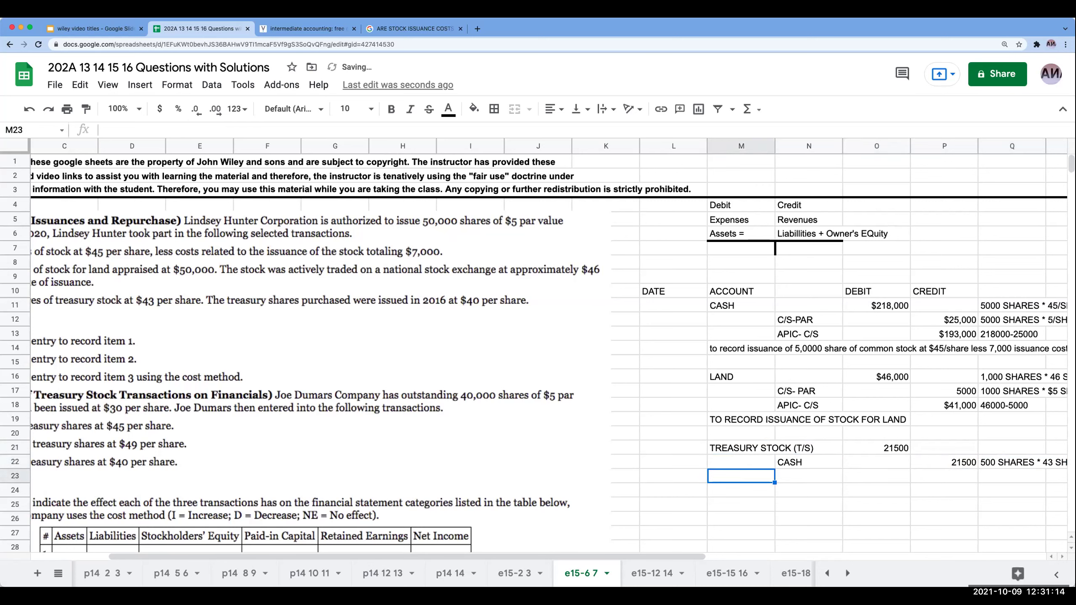
text(TO RECORD P)
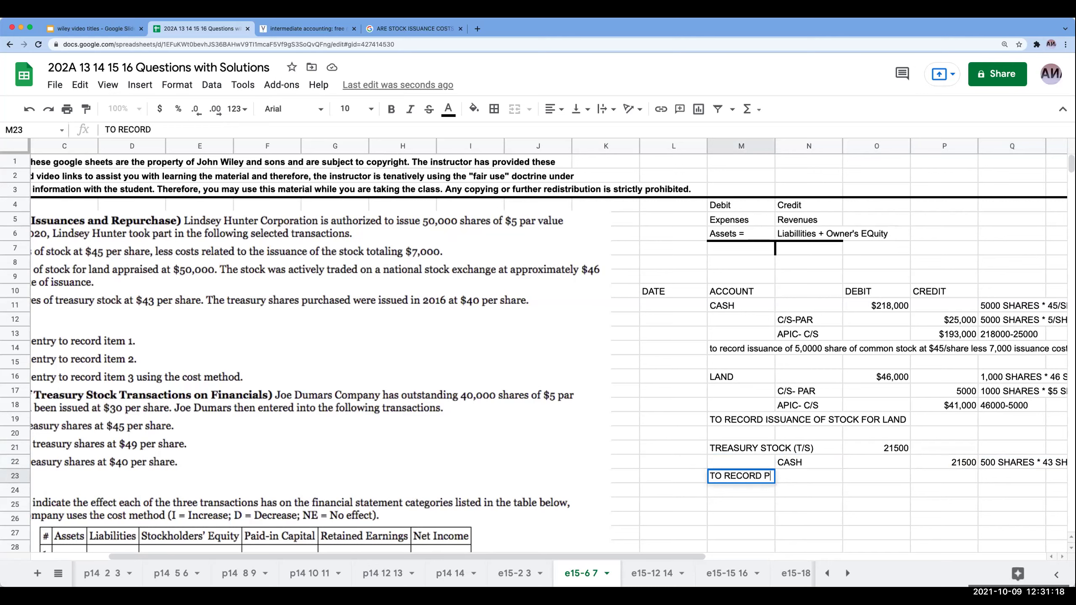
text(URCHASE OF TREASURY STOCK)
key(Return)
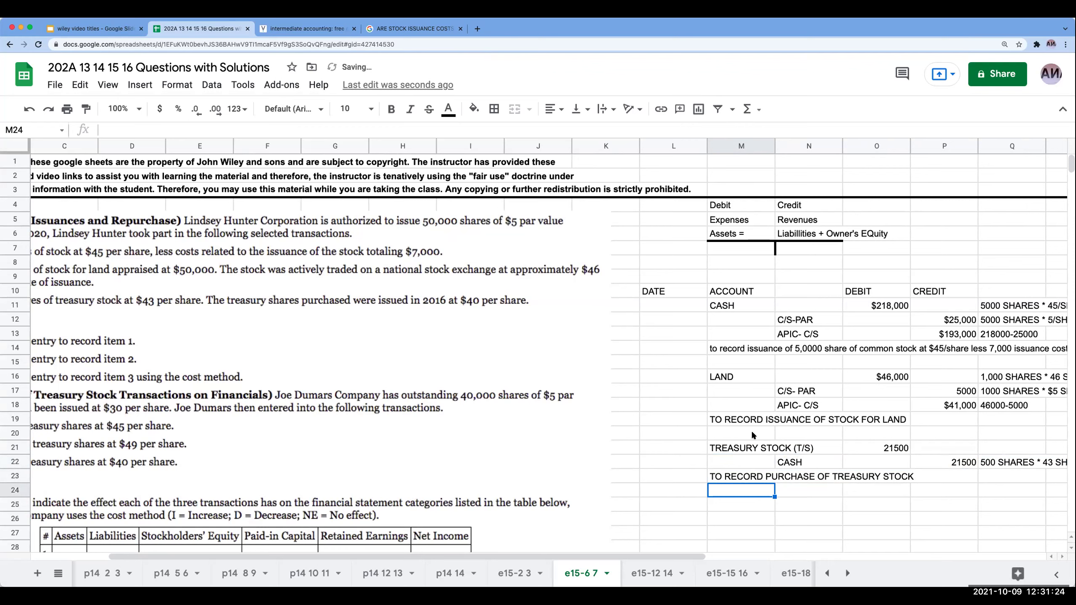
Step: Open sec.gov in a new browser tab and search its company filings for HD
click(758, 452)
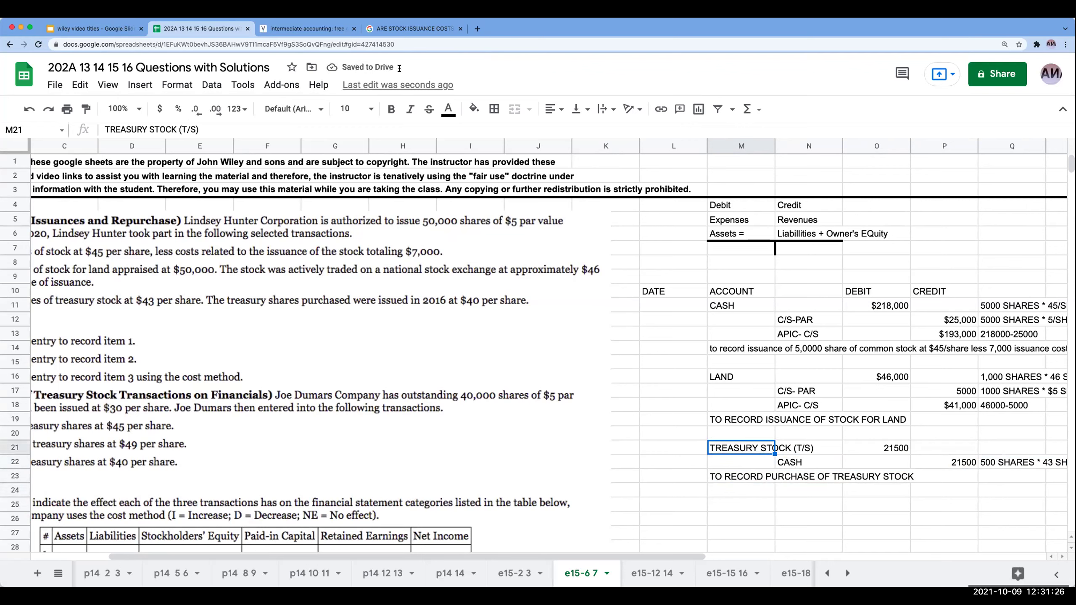
click(477, 29)
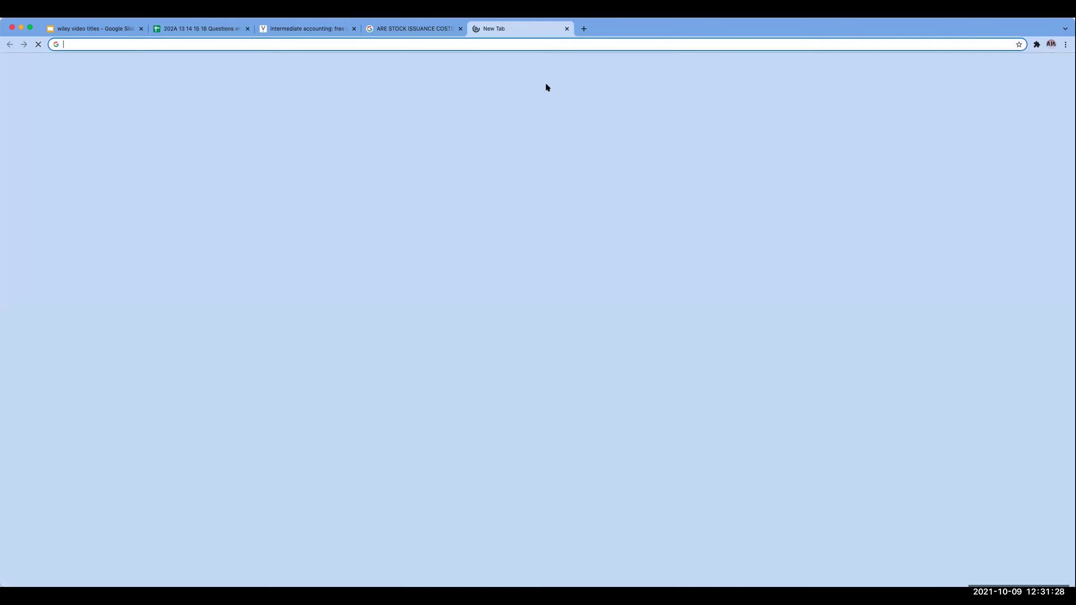
text(sec.gov)
key(Return)
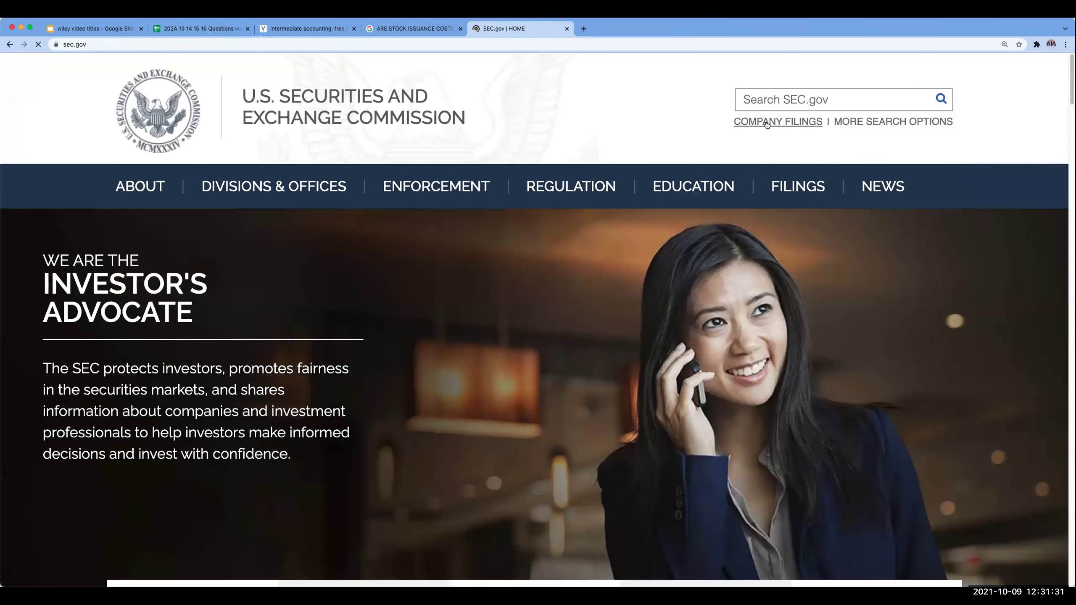
click(788, 120)
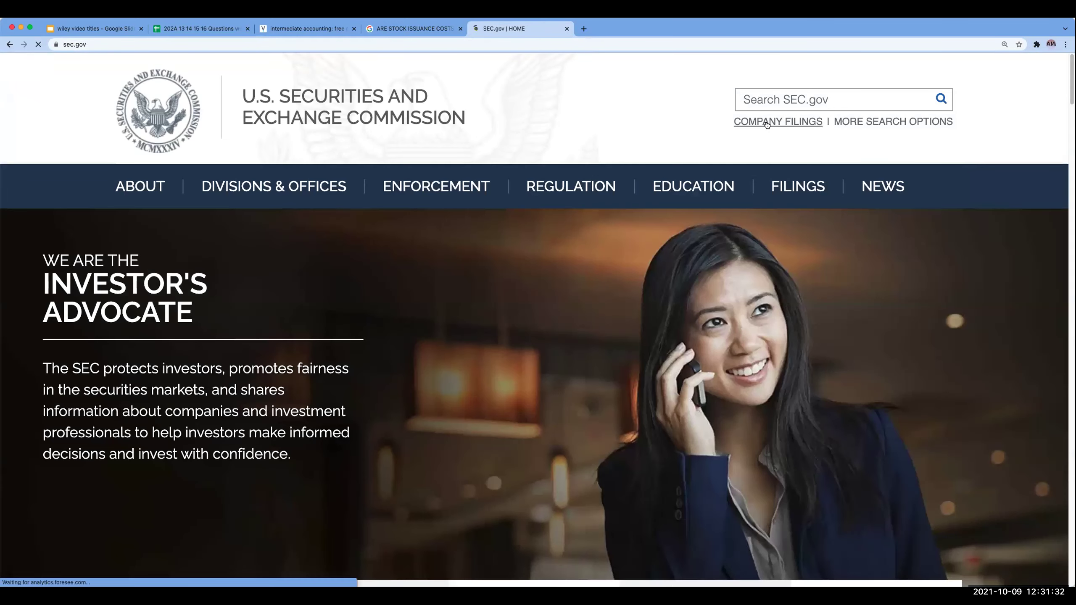
click(347, 318)
text(HD)
key(Return)
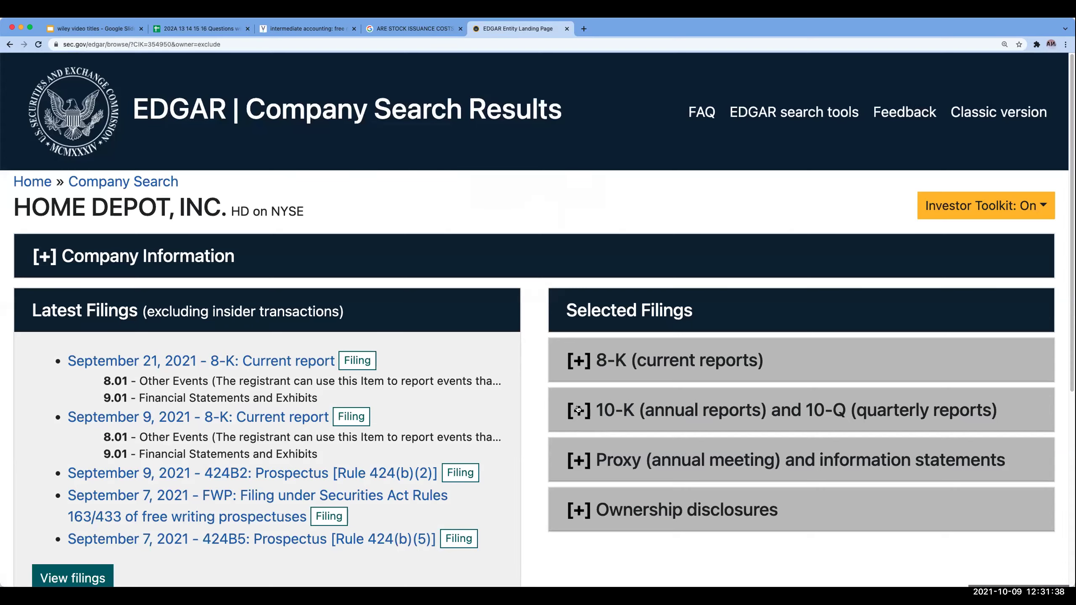
Step: Open Home Depot's latest quarterly report and examine the treasury stock line in the balance sheet's stockholders' equity section
click(579, 409)
click(664, 460)
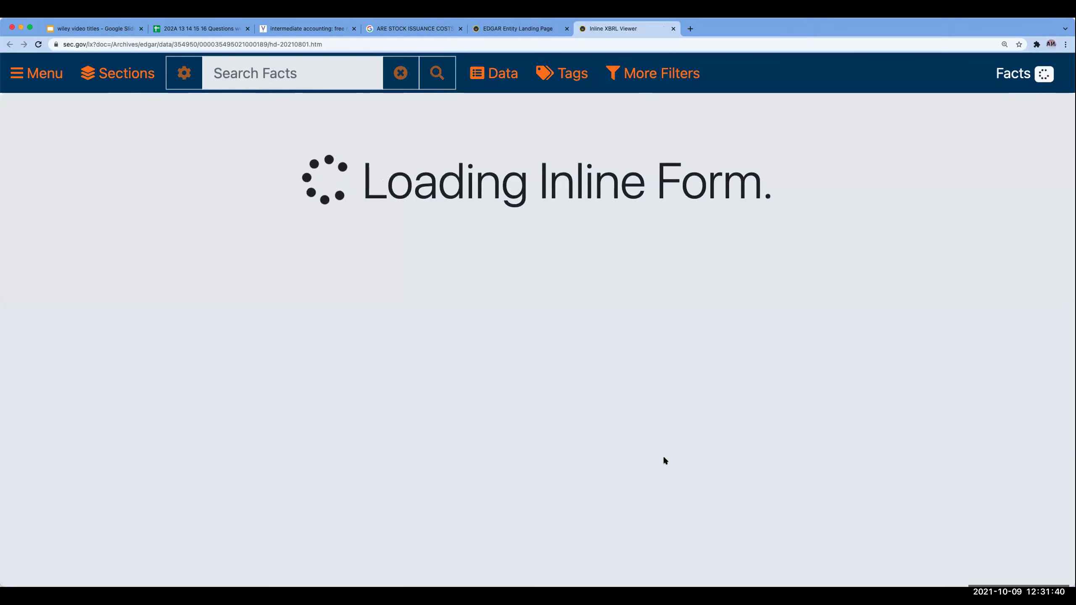
scroll(637, 425, down, 10)
scroll(637, 425, down, 15)
scroll(638, 425, down, 15)
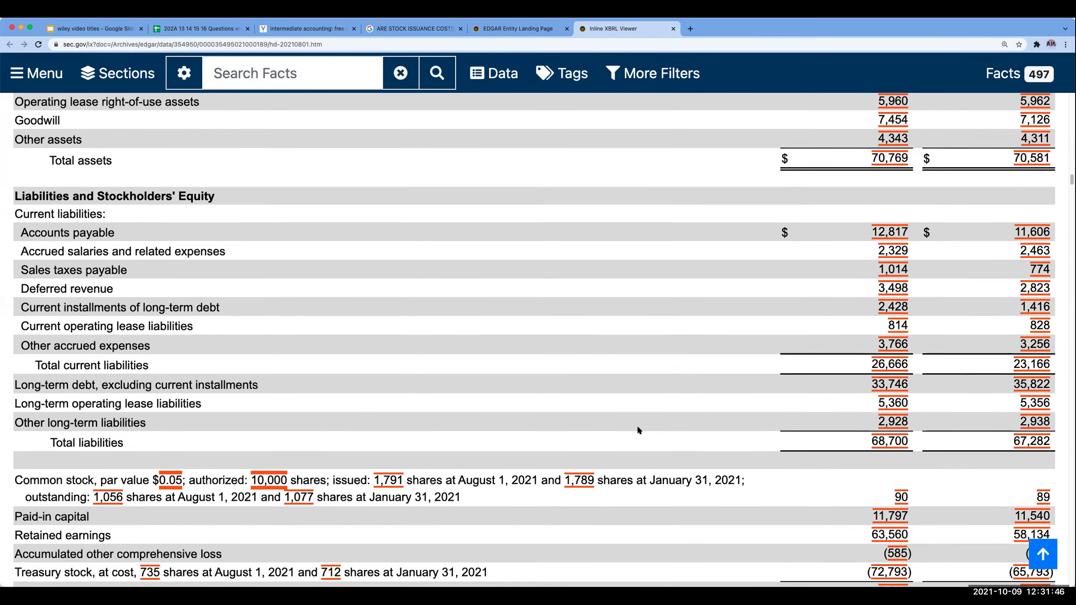
scroll(637, 431, down, 3)
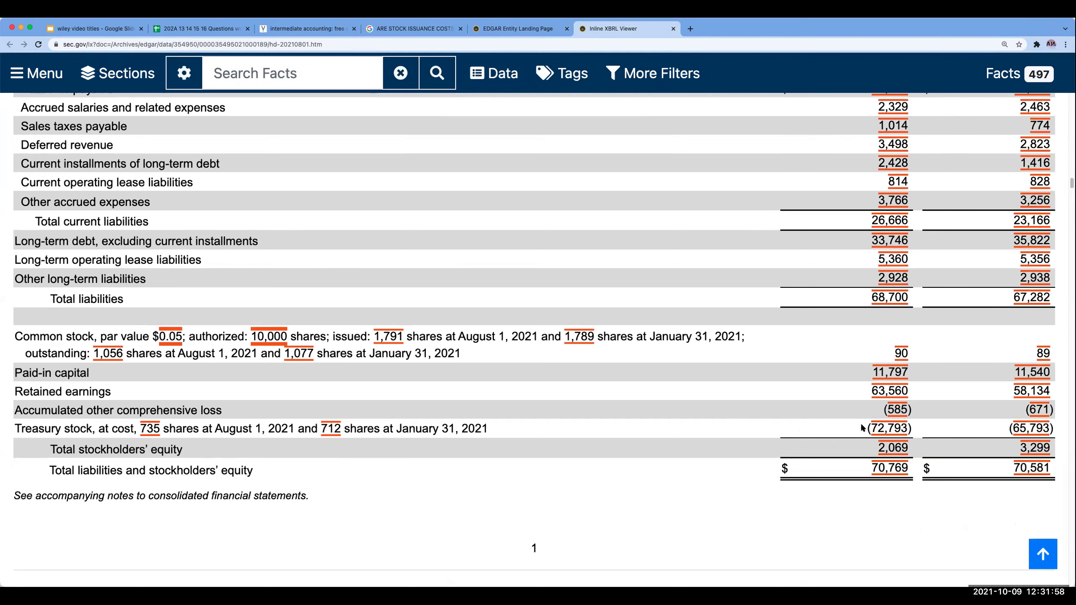
Step: Return to the 202A spreadsheet and copy the treasury stock and cash account lines from M21:N22 to D35, below the E15.7 table
click(510, 28)
click(200, 28)
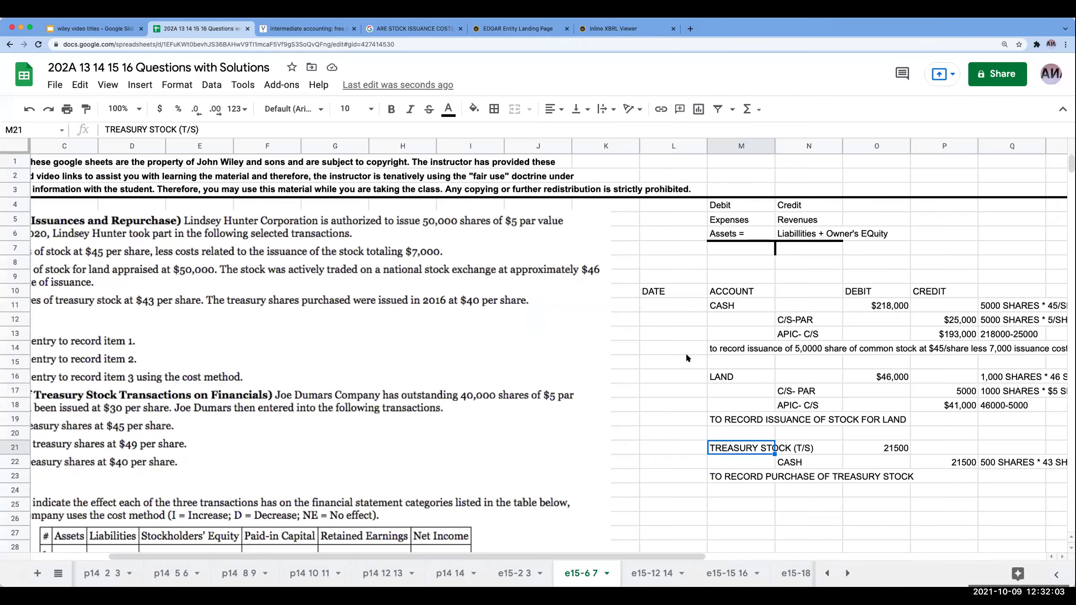
click(686, 428)
scroll(373, 453, left, 3)
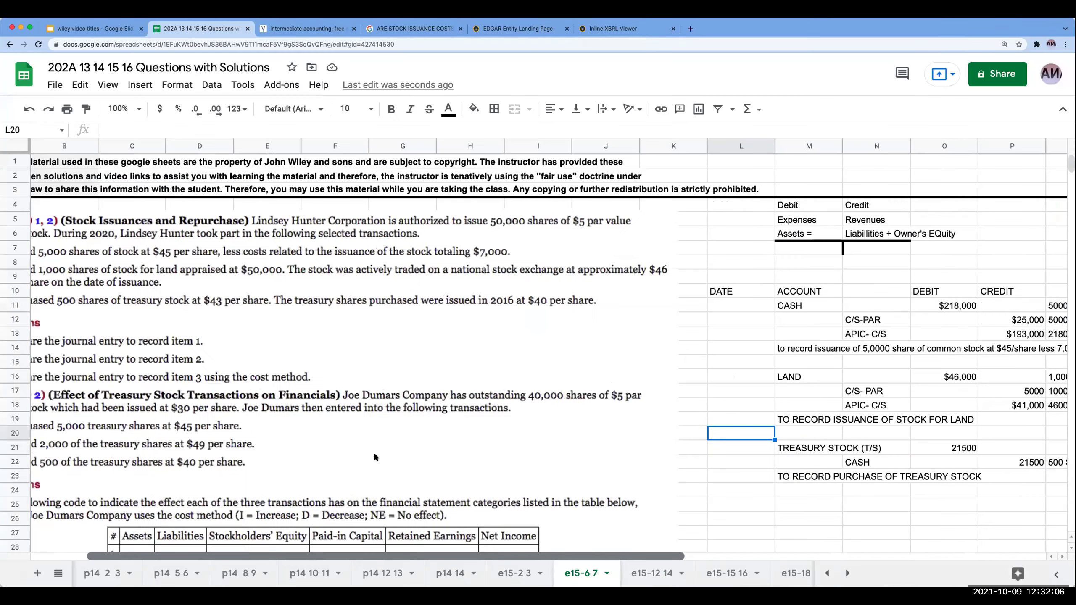
scroll(360, 420, down, 2)
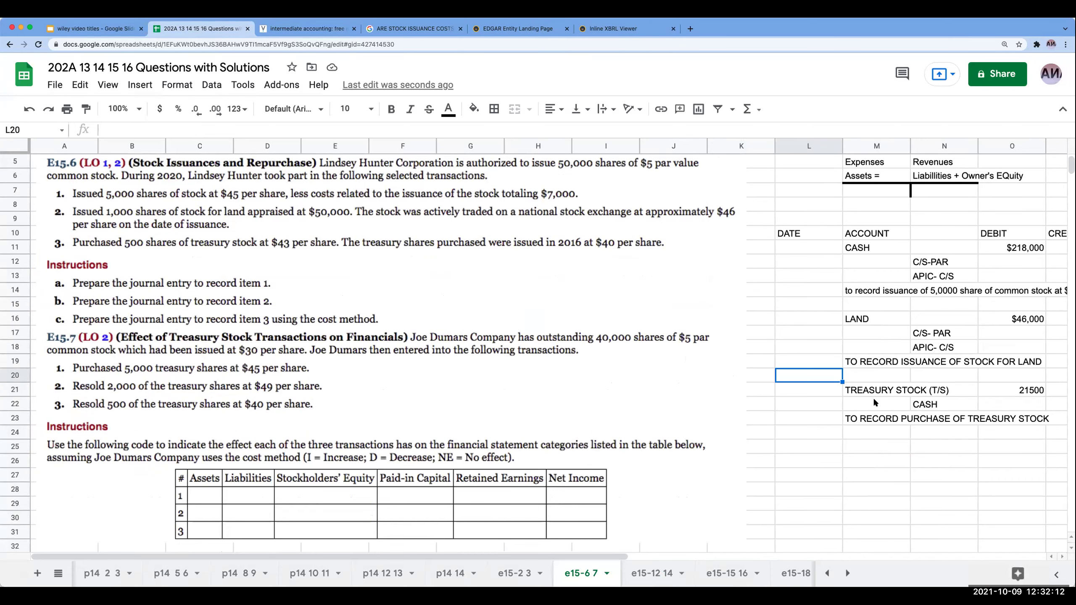
scroll(849, 392, down, 5)
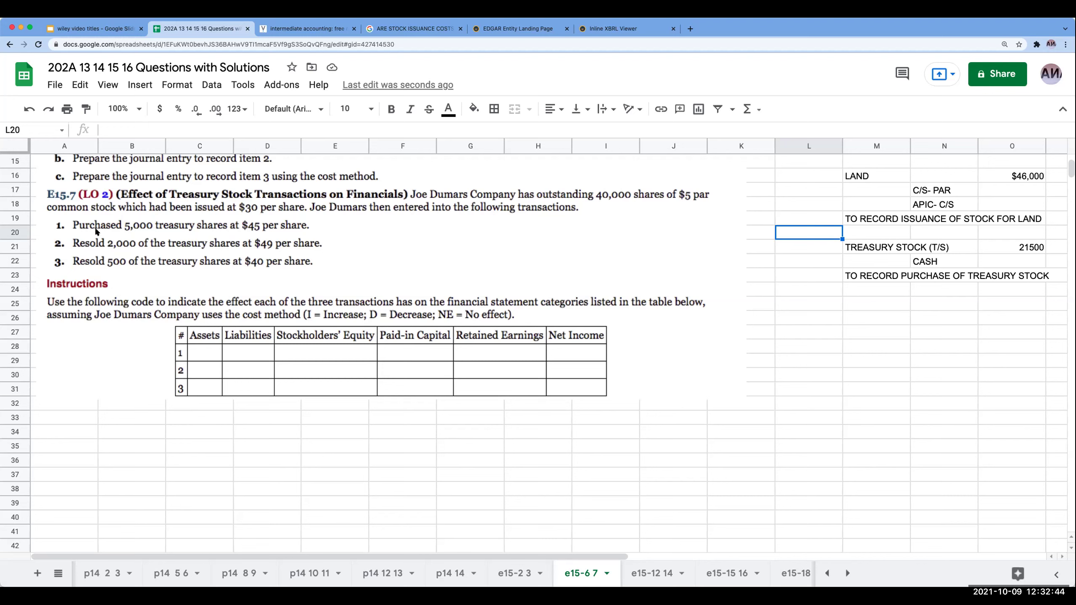
click(267, 419)
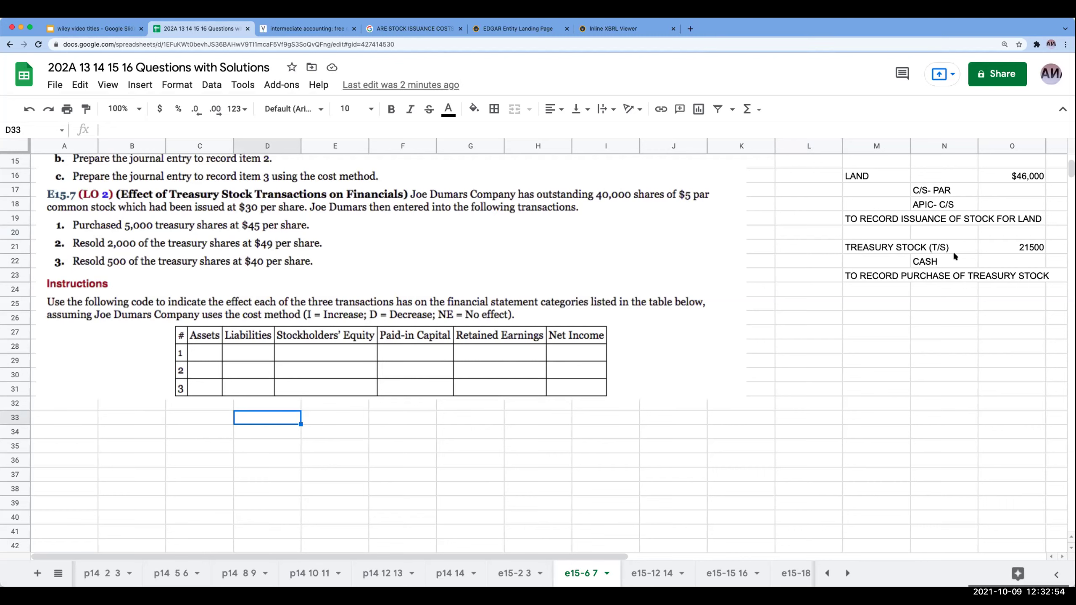
drag(852, 251, 950, 258)
key(ctrl+c)
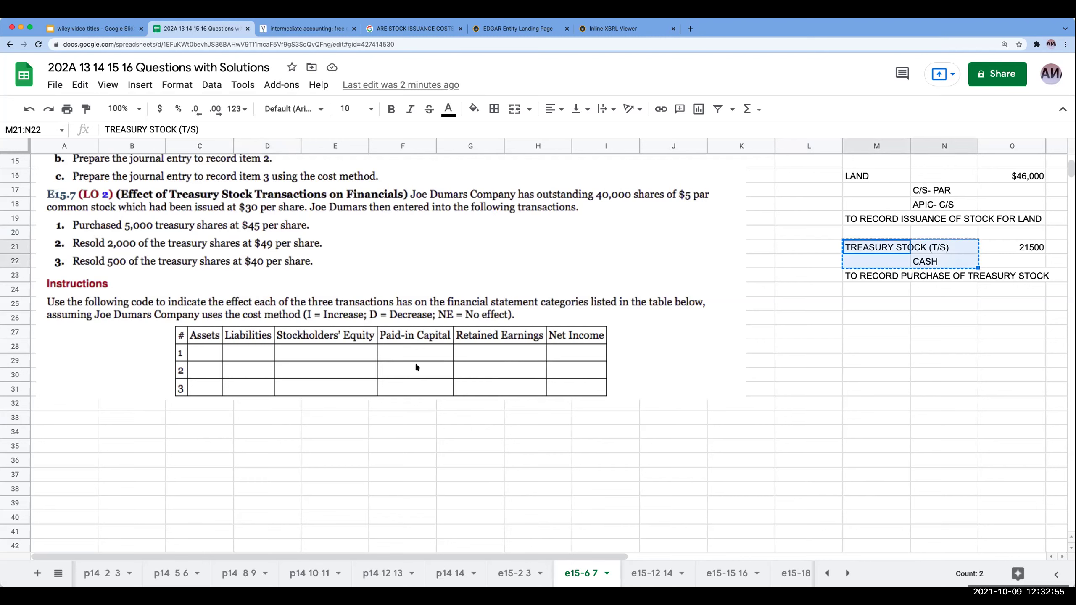
click(248, 443)
key(ctrl+v)
Step: Enter the treasury stock debit as +5000*45 in G35 and the matching cash credit as +g35 in H36
click(424, 449)
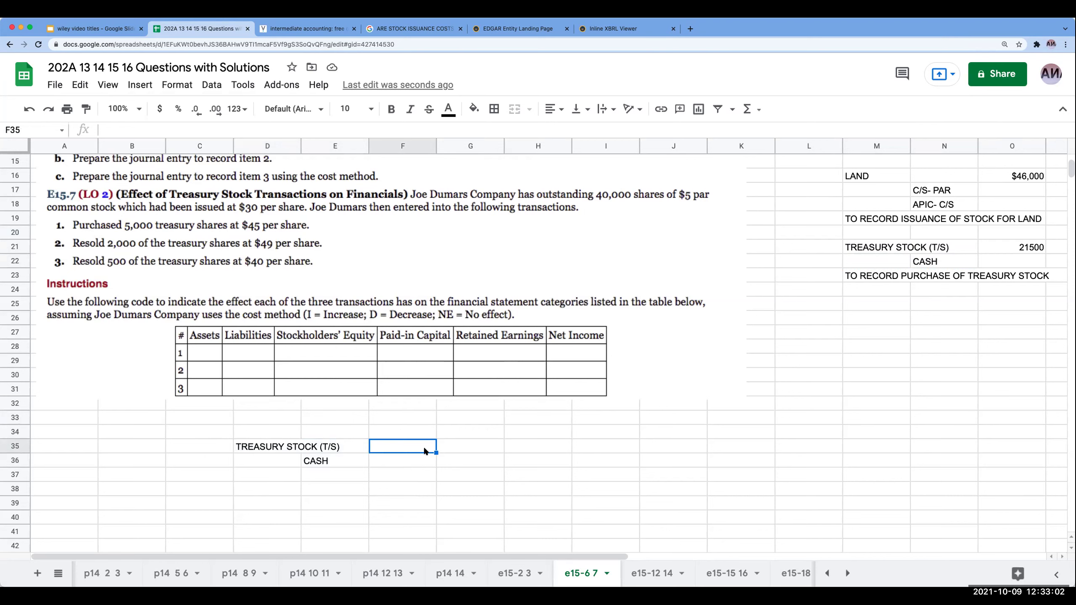
key(Tab)
text(+5000*)
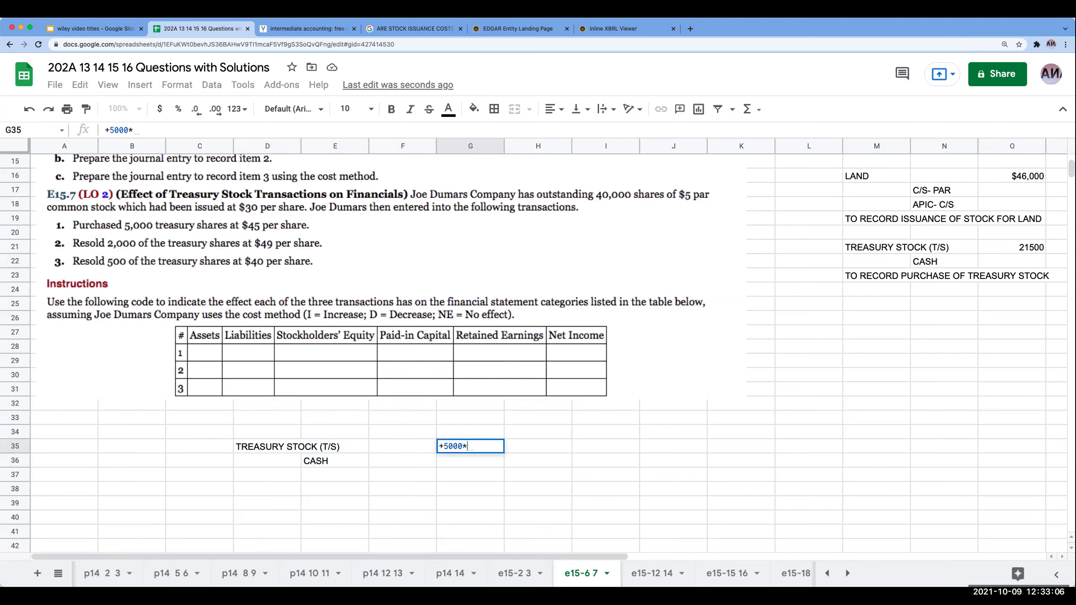
text(45)
key(Return)
key(Right)
text(+g35)
key(Return)
Step: Fill in the entry's description in D37 by referencing the treasury stock purchase description in M23
click(402, 460)
key(Left)
key(Left)
key(Down)
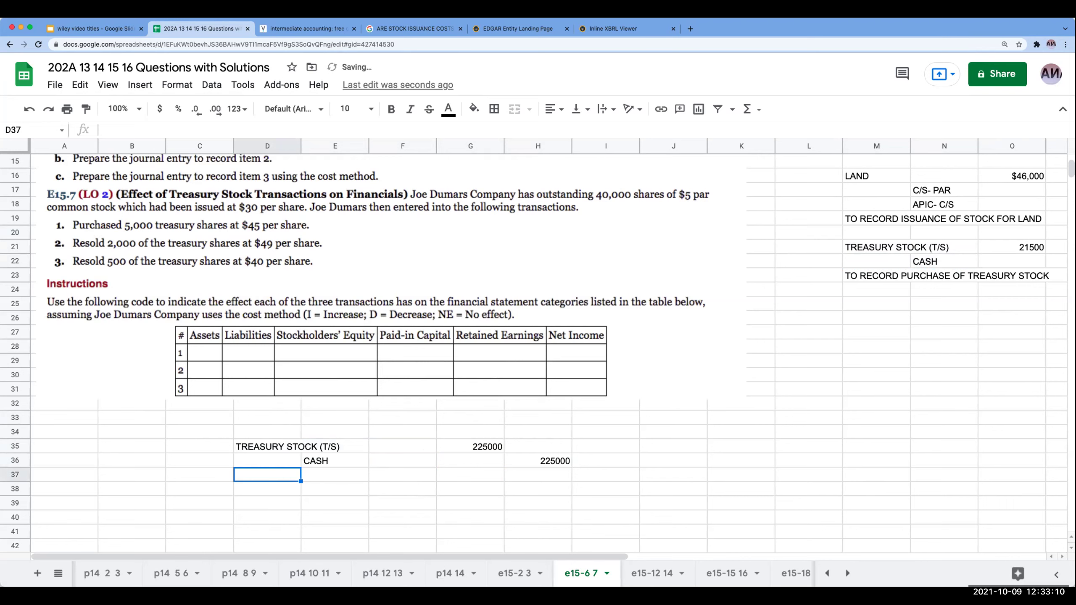
text(+)
click(872, 278)
key(Return)
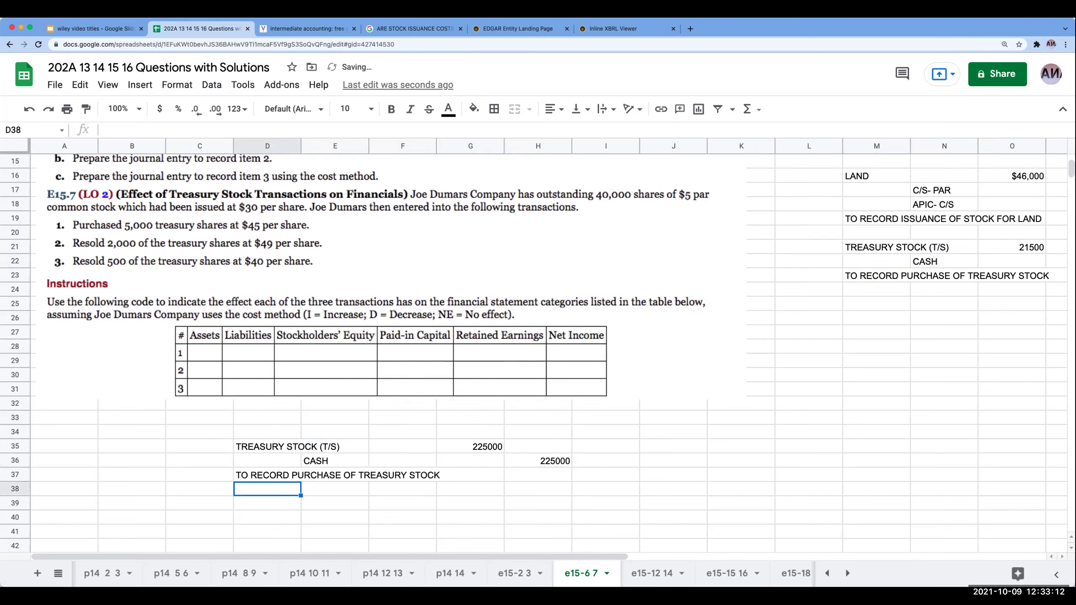
Step: Enter the headings DATE in C34 and ACCOUNT in D34 above the new journal entry
key(Up)
key(Left)
key(Up)
key(Up)
key(Up)
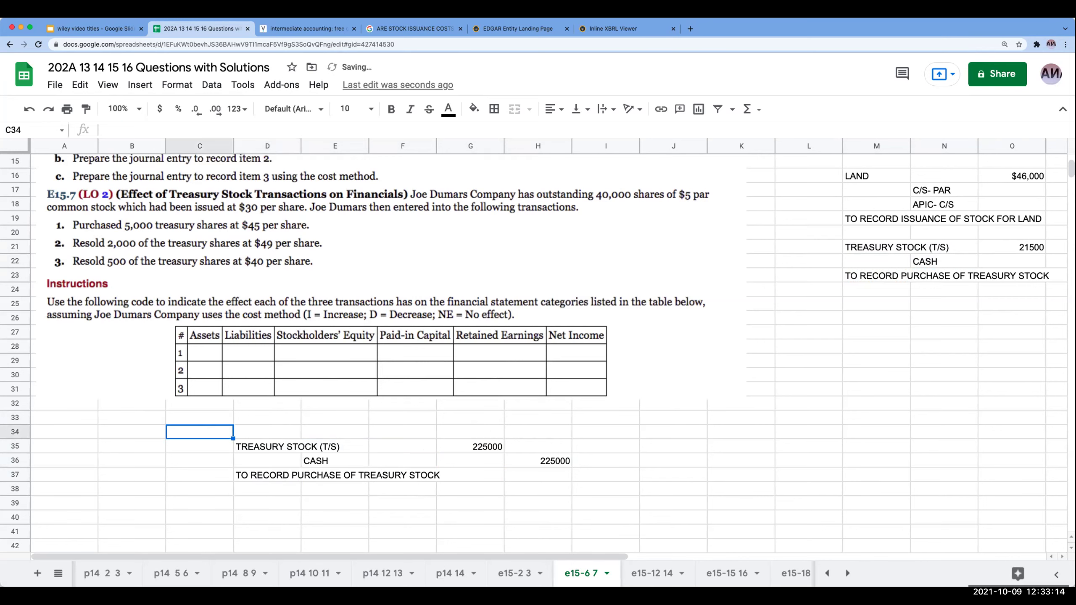
text(DATE)
key(Return)
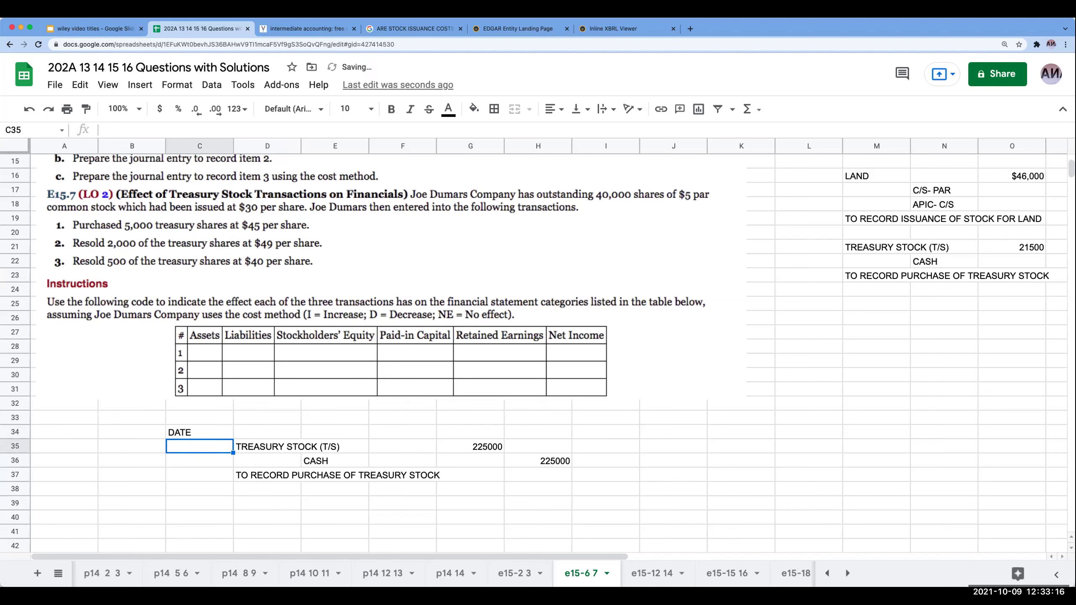
click(266, 432)
text(ACCOUNT)
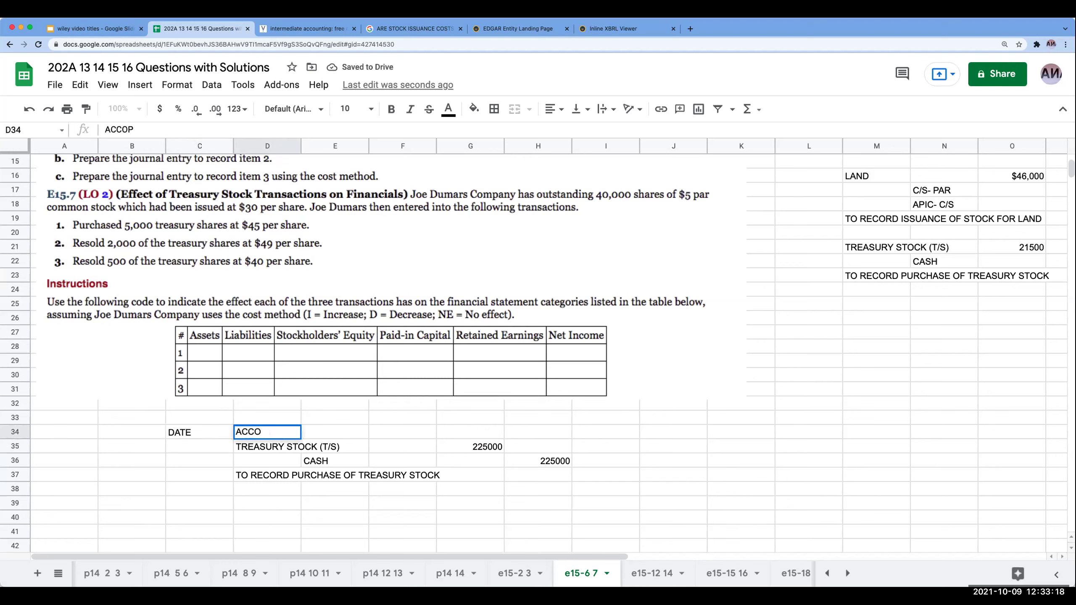
Step: Enter the headings DEBIT in G34 and CREDIT in H34 above the entry's amounts
key(Tab)
key(Tab)
key(Tab)
text(DEBIT)
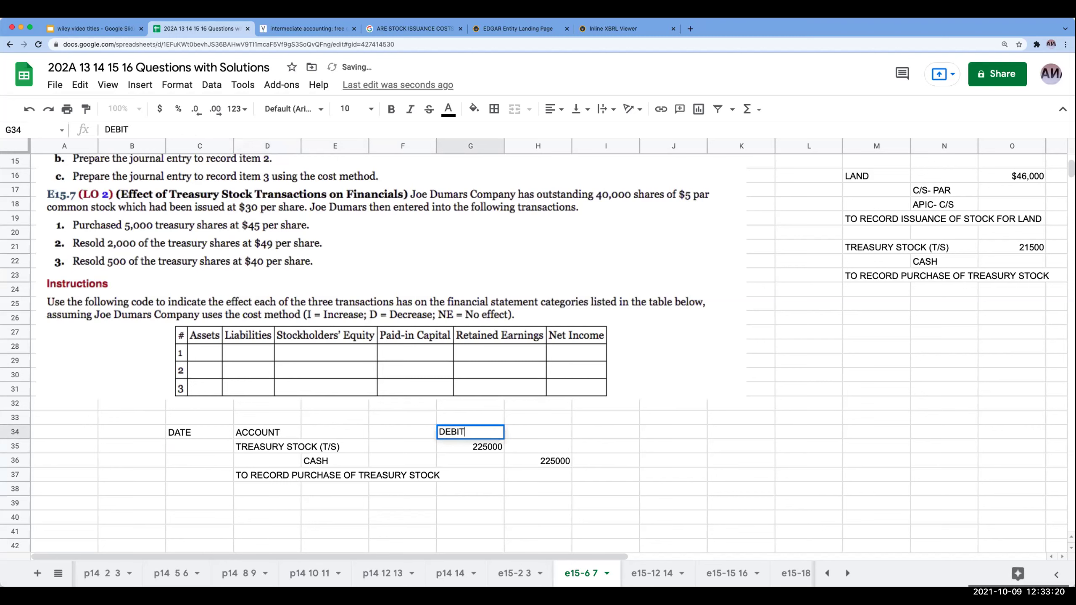
key(Tab)
text(CREDIT)
key(Return)
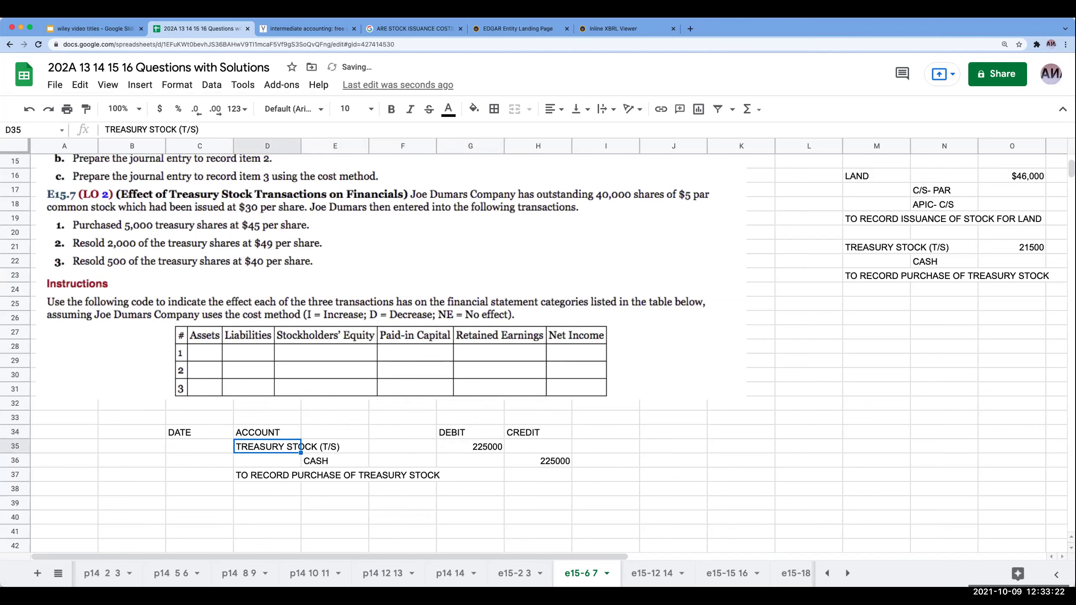
key(Left)
key(Down)
key(Down)
key(Down)
key(Down)
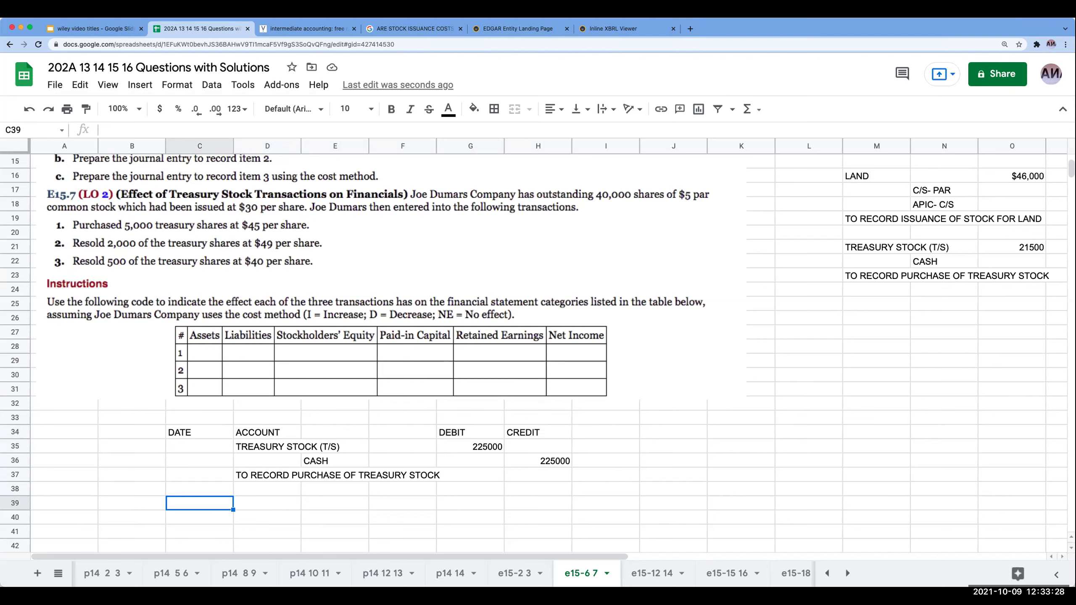
Step: Enter the calculation note "5000 SHARES * 45/SHARE" in I35 beside the treasury stock debit
key(Up)
key(Up)
key(Right)
key(Right)
key(Right)
key(Right)
key(Right)
key(Right)
key(Up)
key(Up)
text(5000)
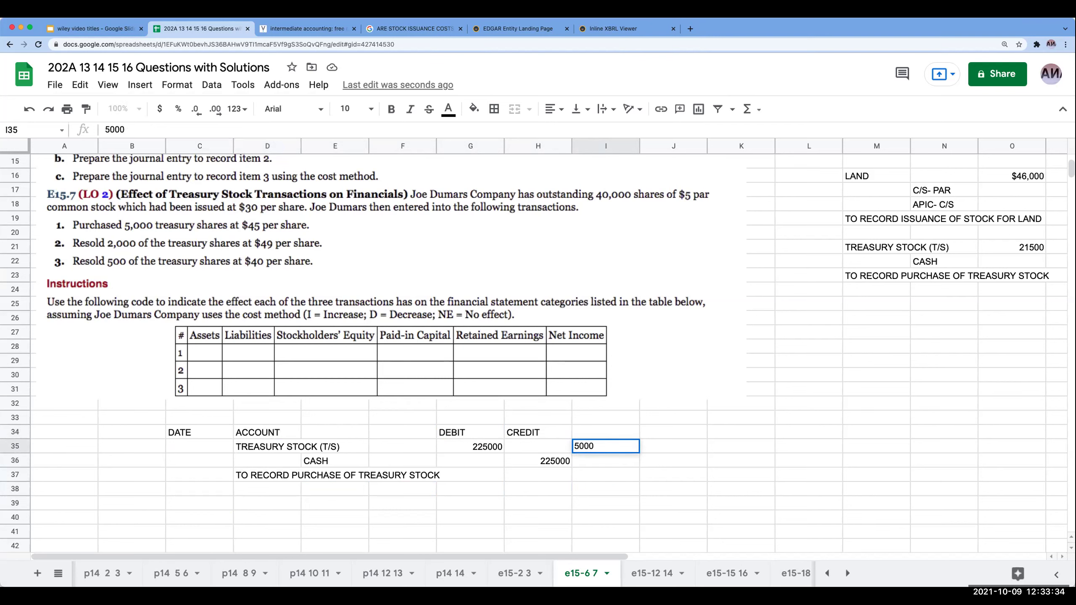
text( SHARES * 45)
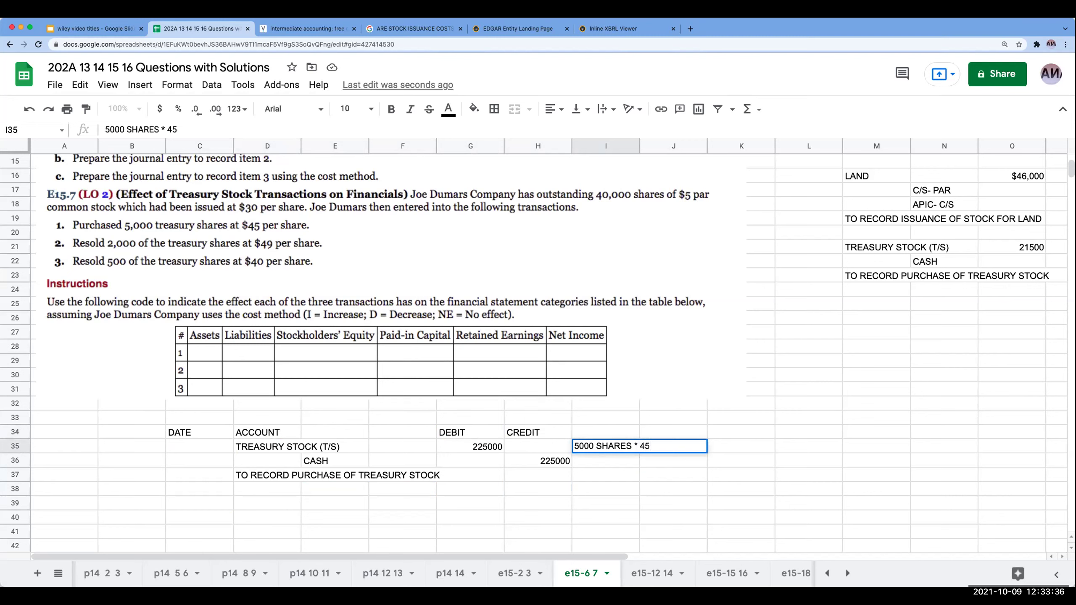
text(/SHARE)
key(Return)
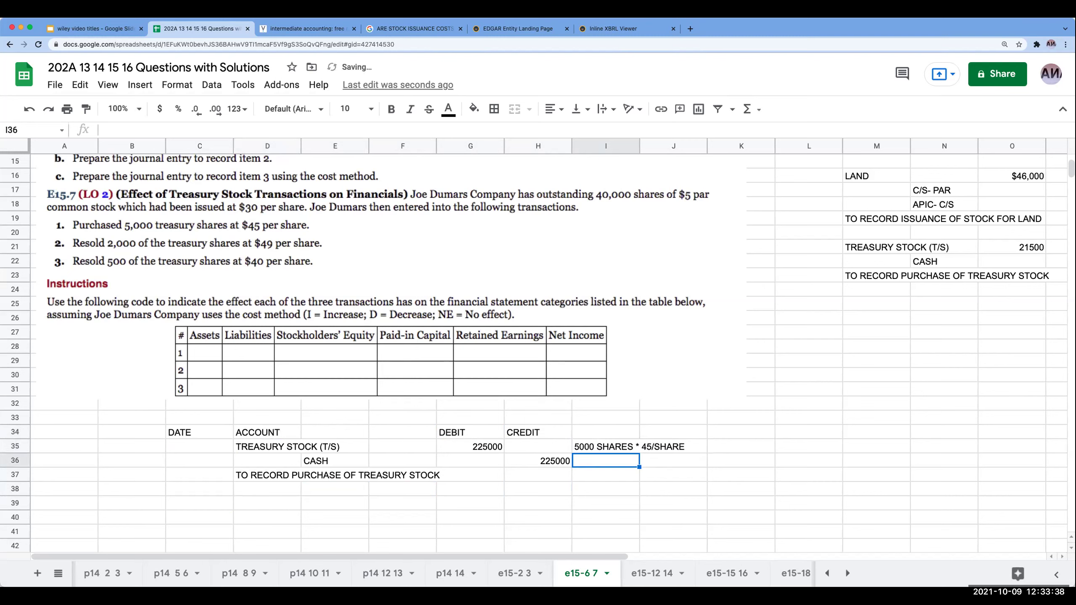
key(Left)
key(Left)
key(Left)
key(Left)
key(Down)
key(Down)
key(Left)
key(Left)
Step: Enter the share-count headings ISSUED in K34 and OUSTANDING in L34
key(Right)
key(Right)
key(Right)
key(Right)
key(Right)
key(Right)
key(Right)
key(Right)
key(Up)
key(Up)
key(Up)
key(Up)
key(Right)
key(Left)
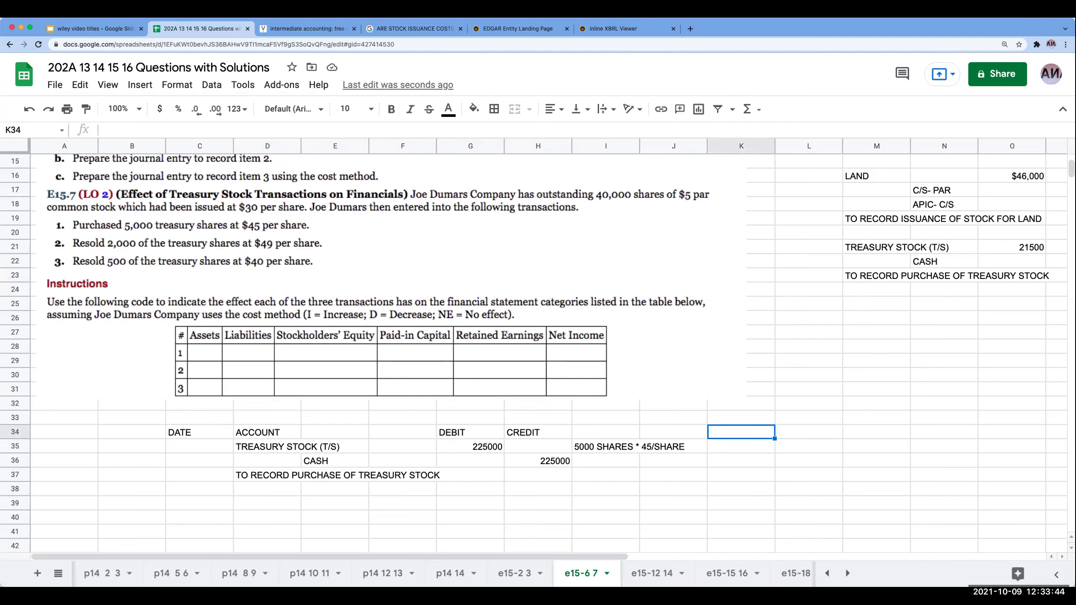
text(ISSUED)
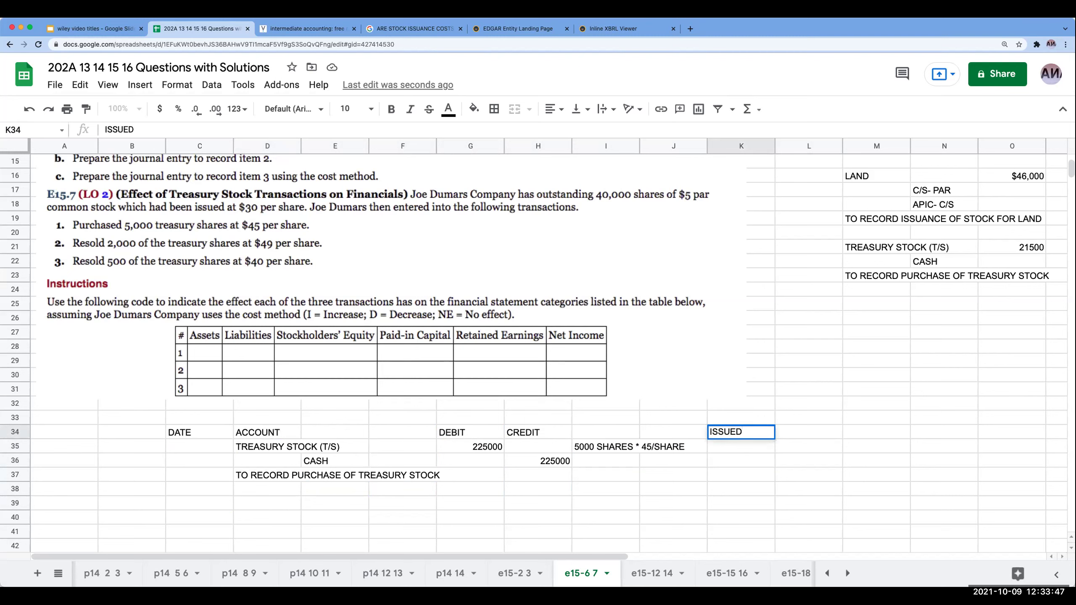
key(Tab)
text(OUSTATN)
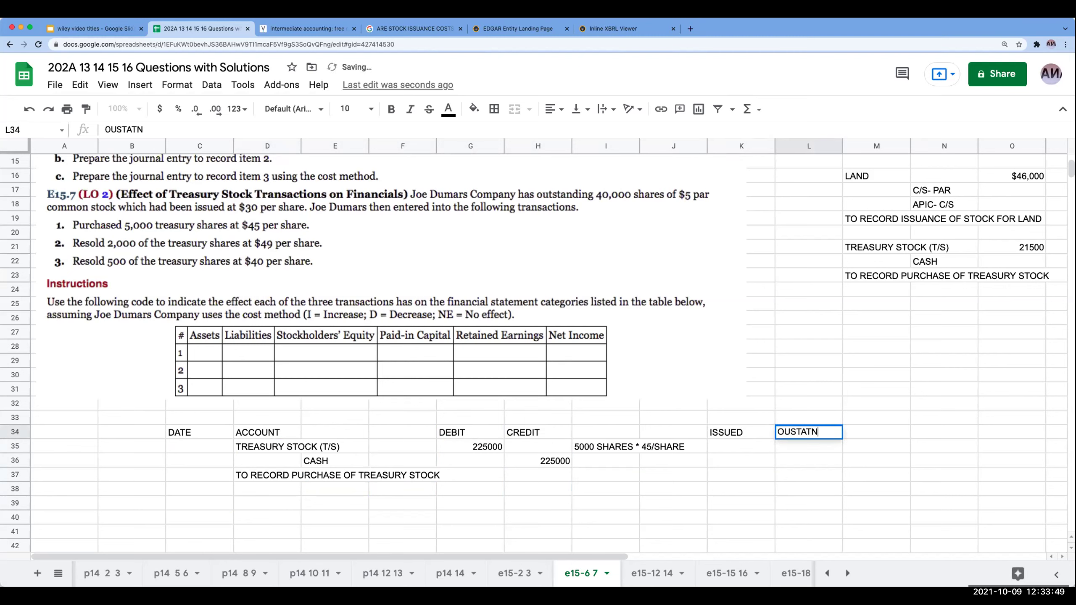
key(BackSpace)
key(BackSpace)
text(NDING)
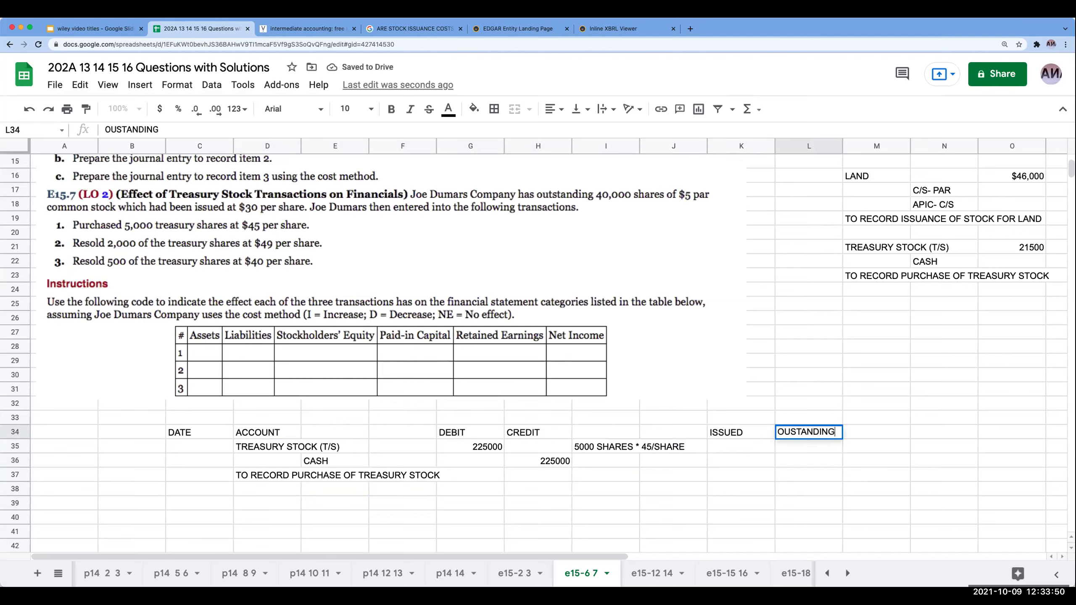
key(Return)
Step: Move the ISSUED and OUSTANDING headings from K34:L34 to L33:M33
drag(747, 435, 818, 433)
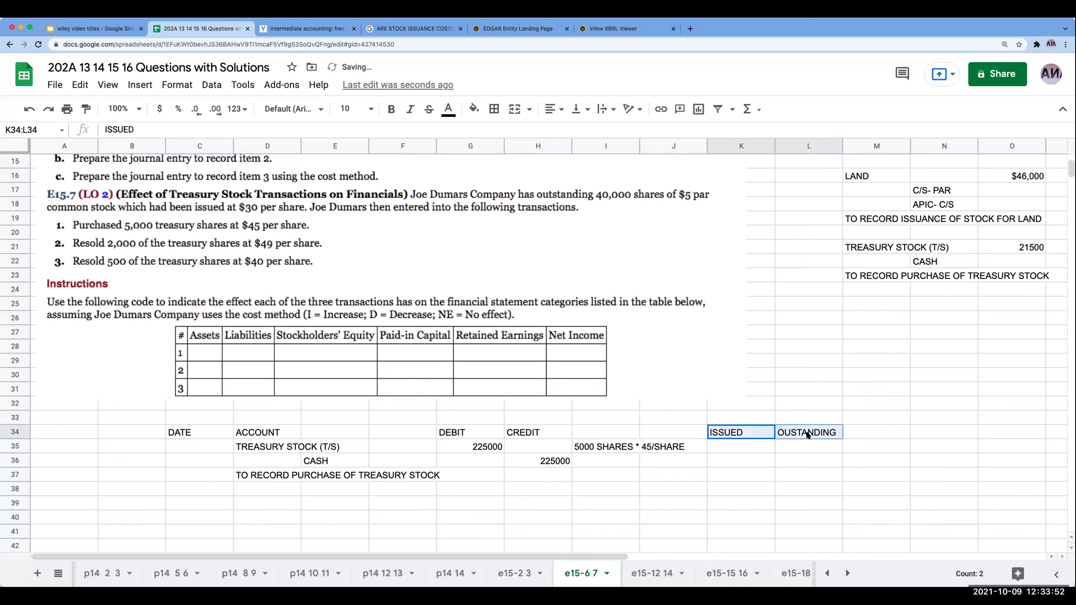
key(ctrl+c)
click(823, 416)
key(ctrl+v)
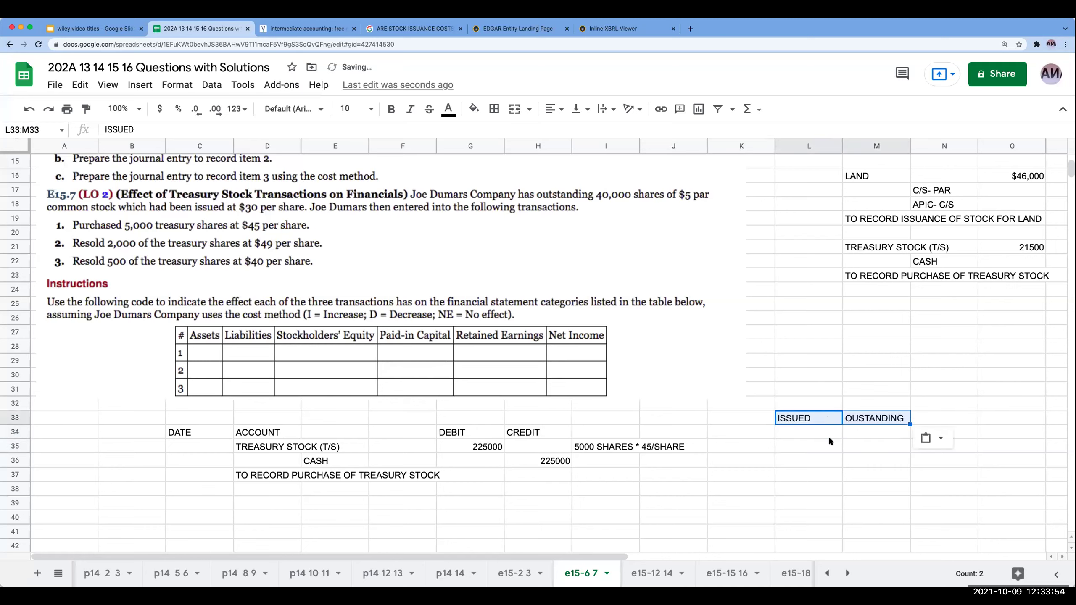
Step: Enter 40000 under both share headings, in L34 for issued and M34 for outstanding
click(824, 436)
text(40000)
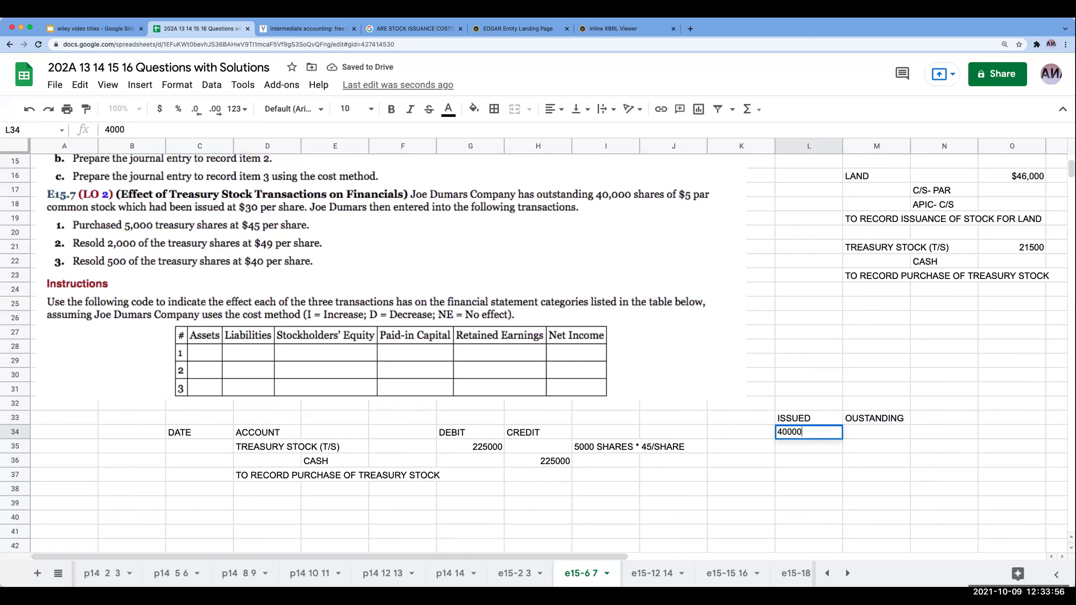
key(Tab)
text(40000)
key(Return)
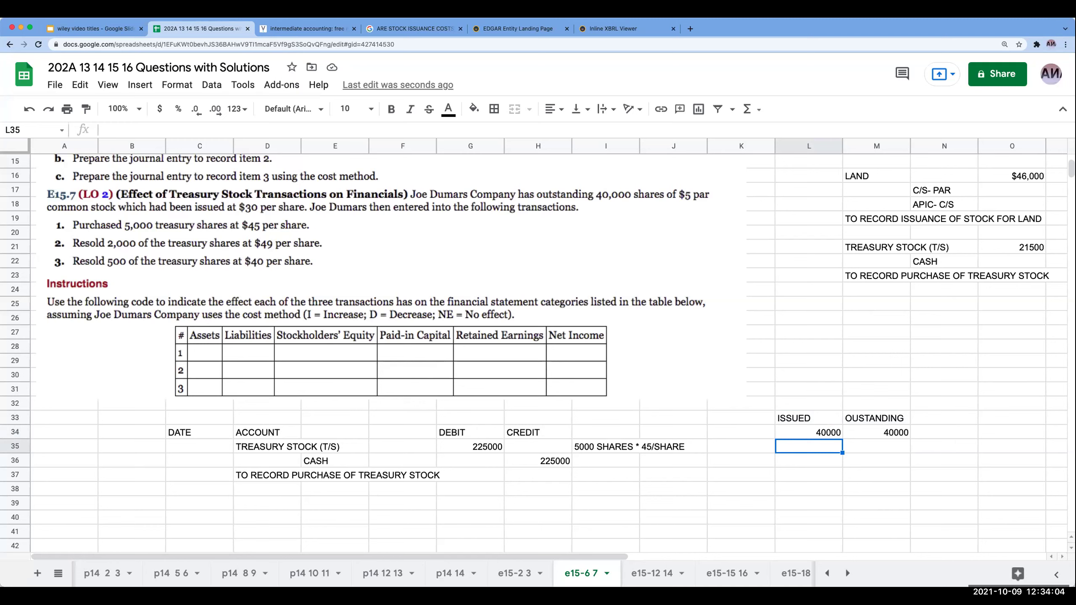
Step: Format the share counts in L34:M34 as numbers with thousands separators and no decimals
click(809, 433)
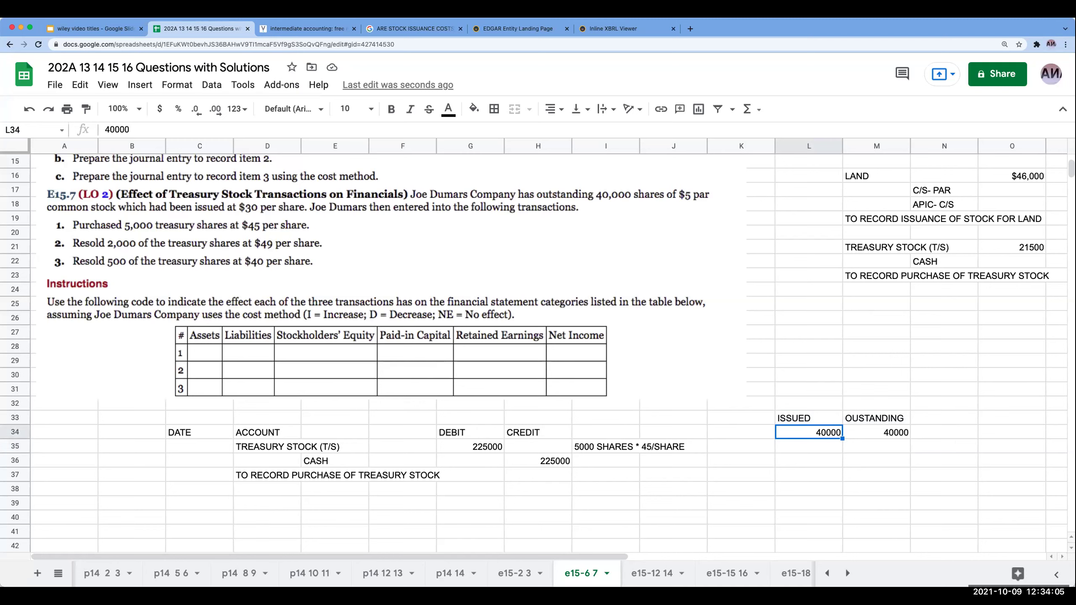
shift+click(847, 431)
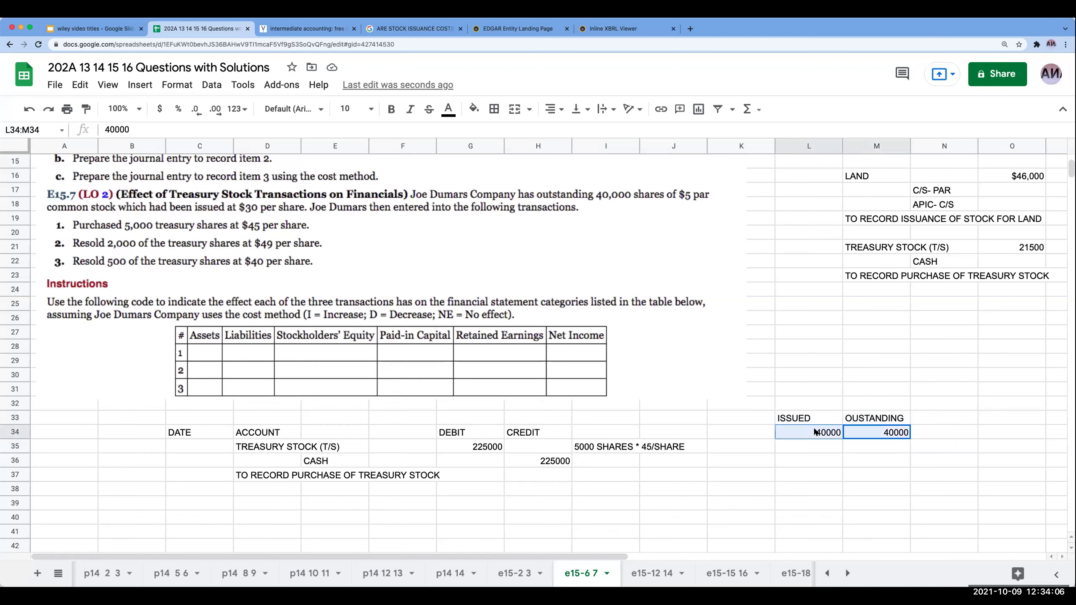
click(232, 110)
click(288, 252)
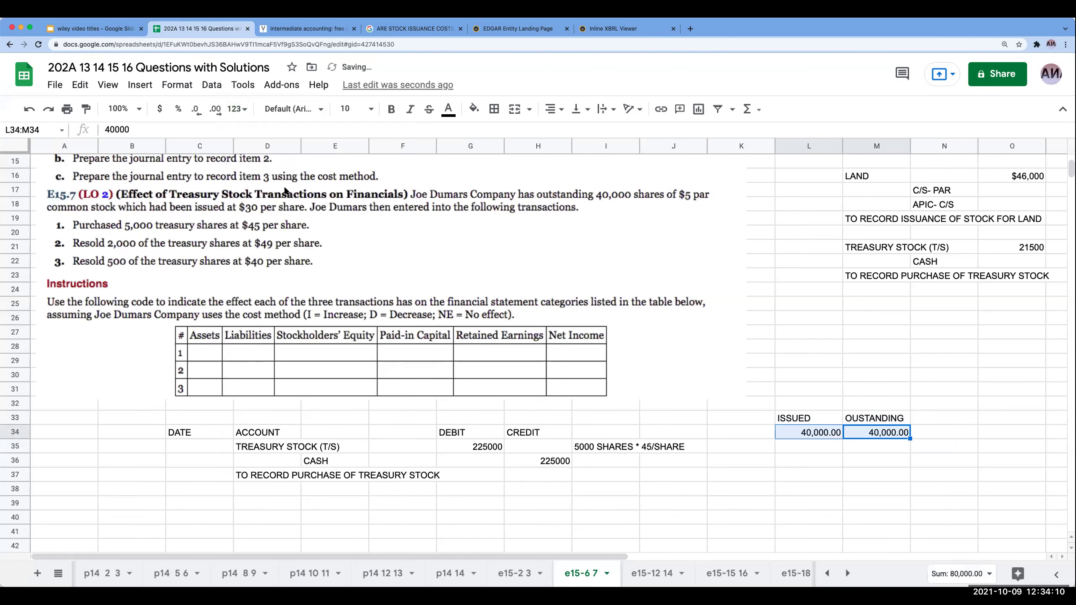
click(197, 110)
click(196, 110)
click(819, 473)
click(817, 433)
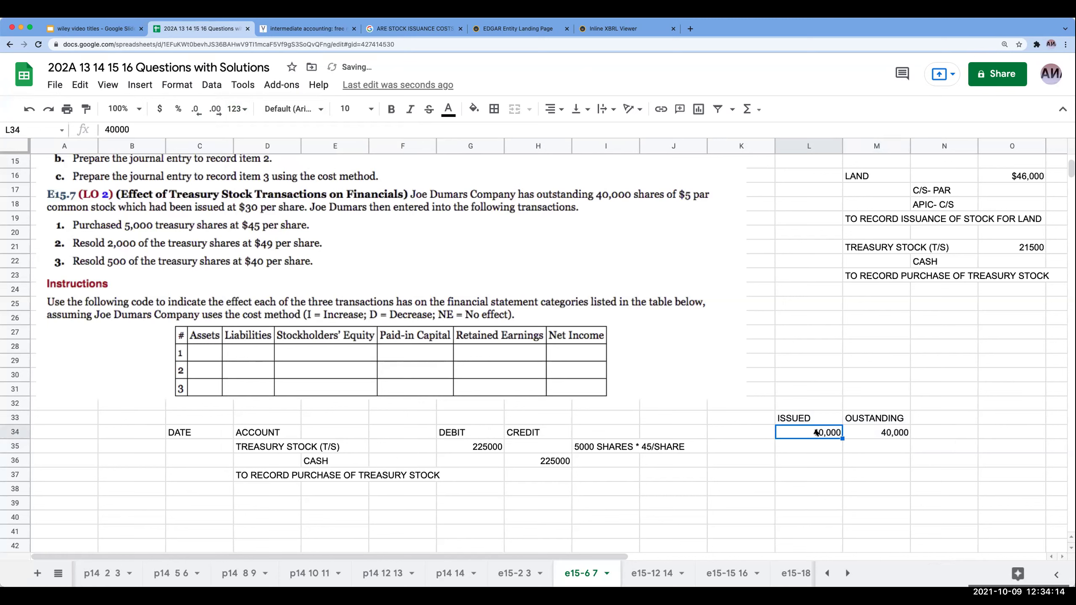
click(867, 432)
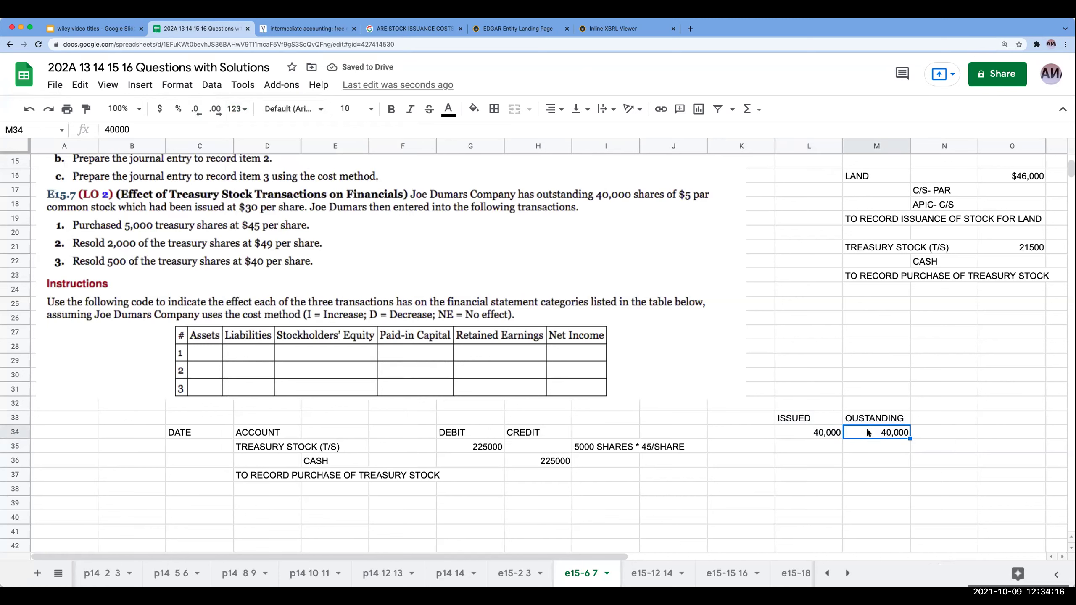
click(818, 443)
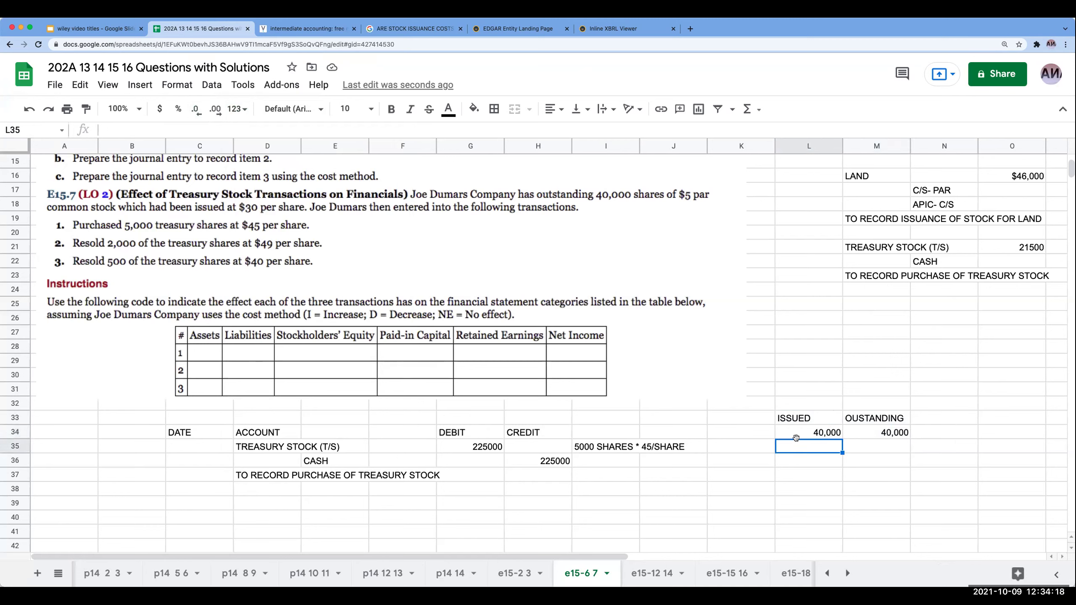
Step: Label the share-count rows 0 and 1 in K34:K35 and fill row 1 with 40000 issued and +M34-5000 outstanding
click(747, 432)
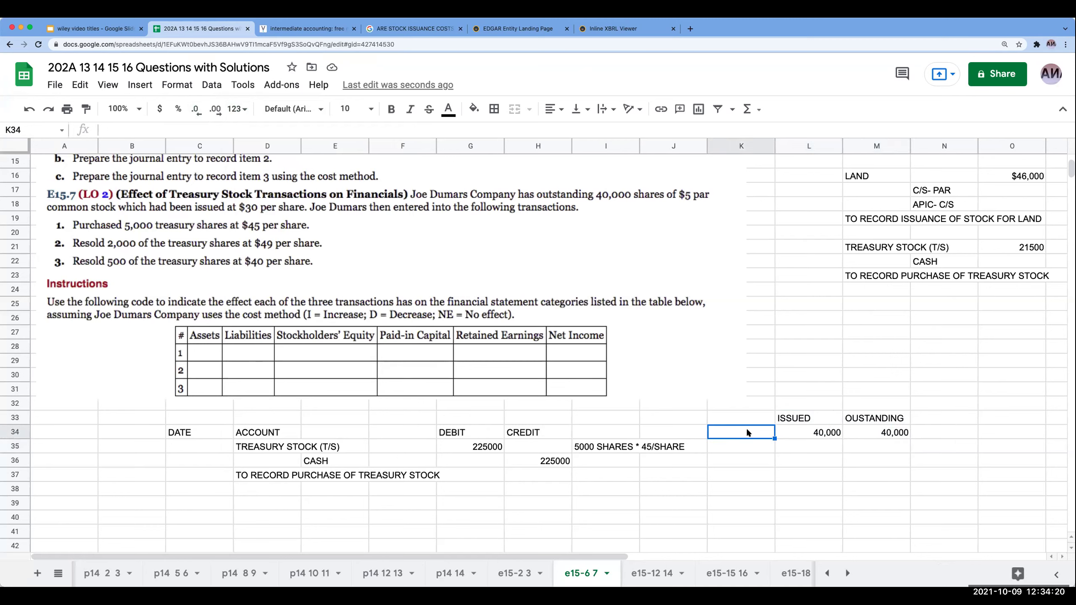
text(0)
key(Return)
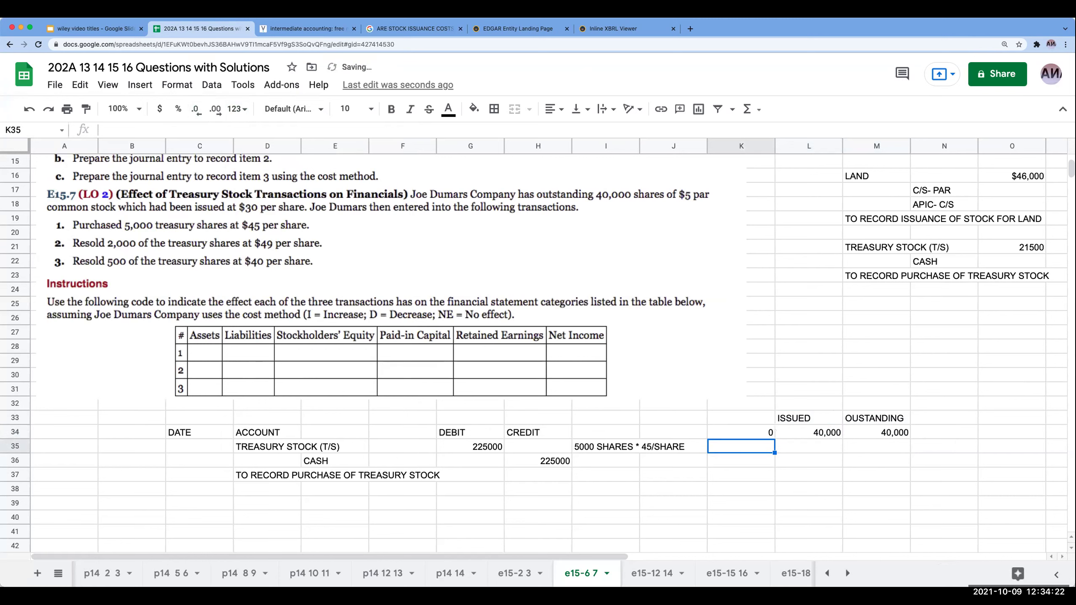
text(1)
key(Tab)
text(40000)
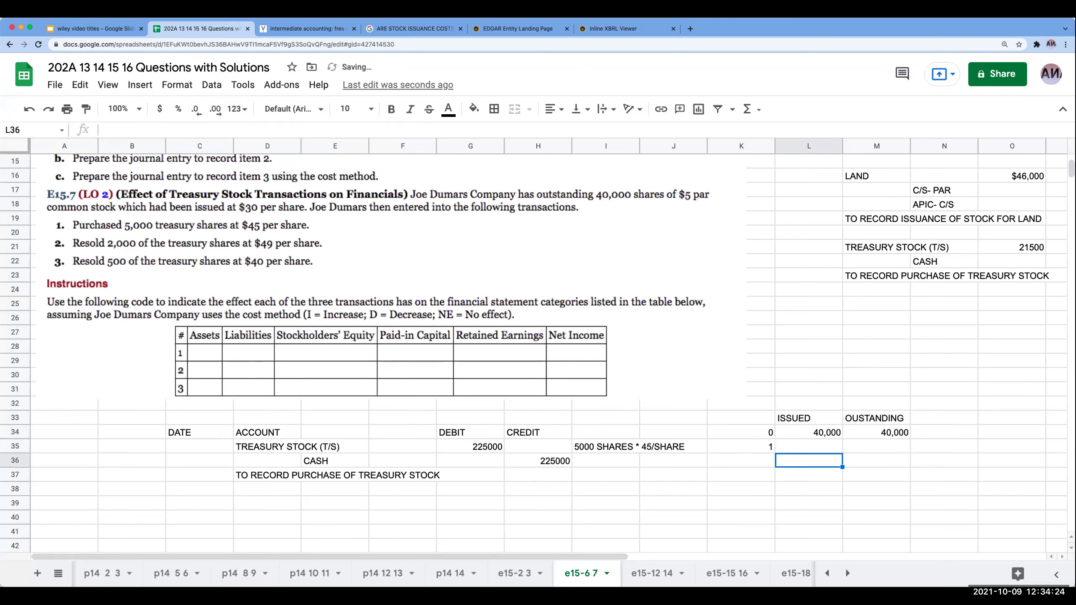
key(Tab)
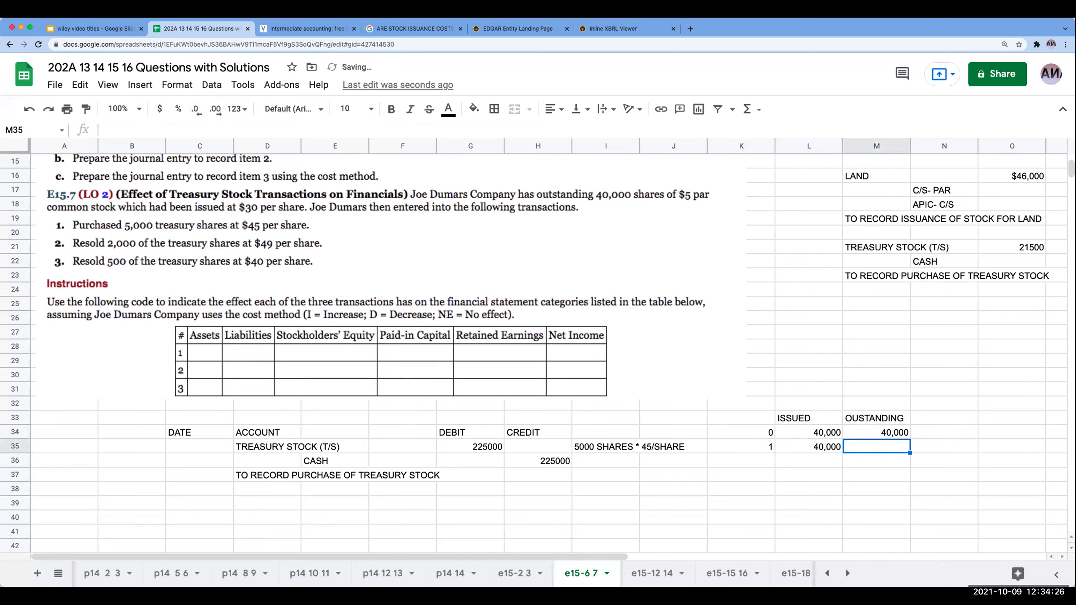
text(+M34-5000)
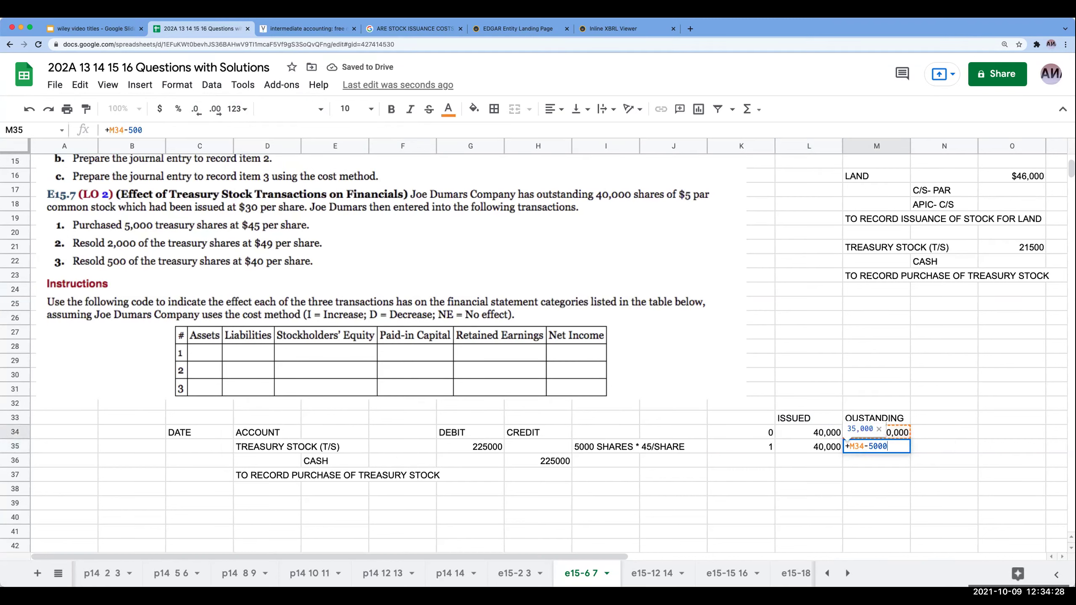
key(Return)
Step: Add the word SHARES in L32 and M32 above the issued and outstanding headings
key(Up)
key(Up)
key(Up)
key(Up)
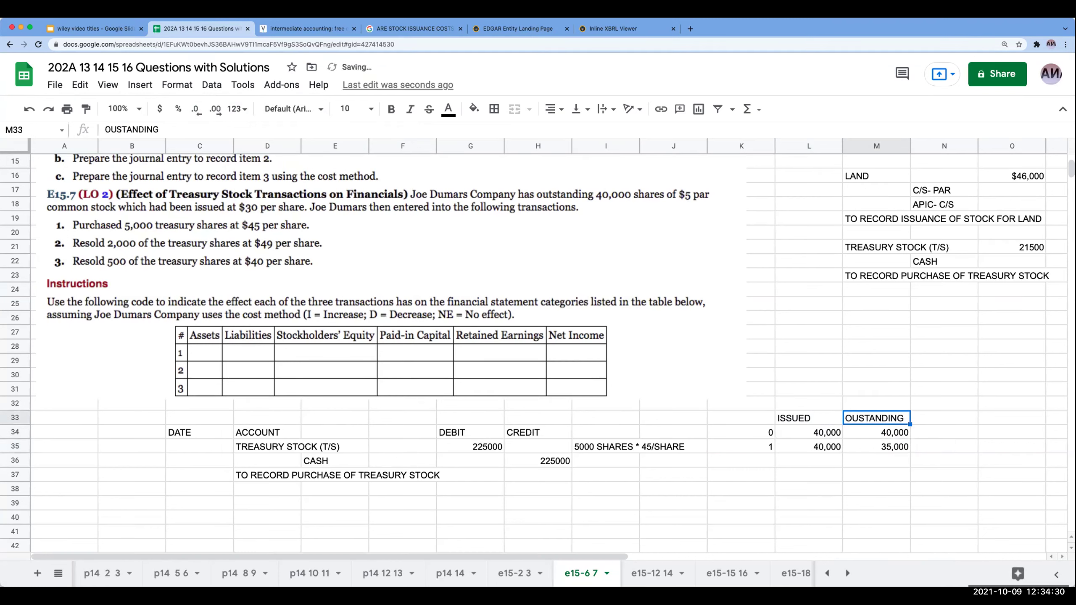
key(Left)
text(SHARES)
key(Tab)
text(SHARES)
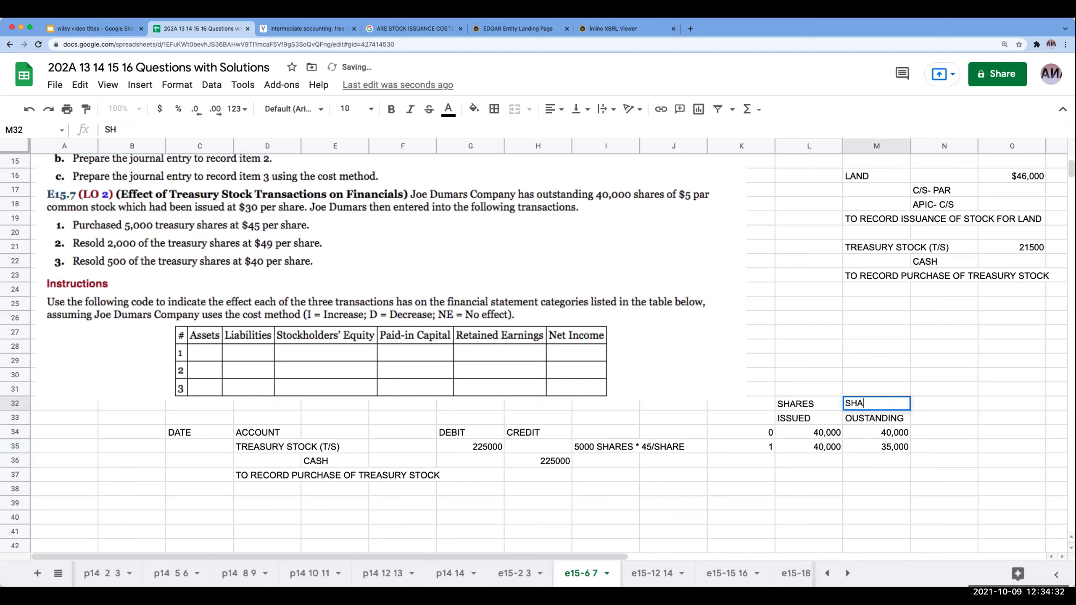
key(Return)
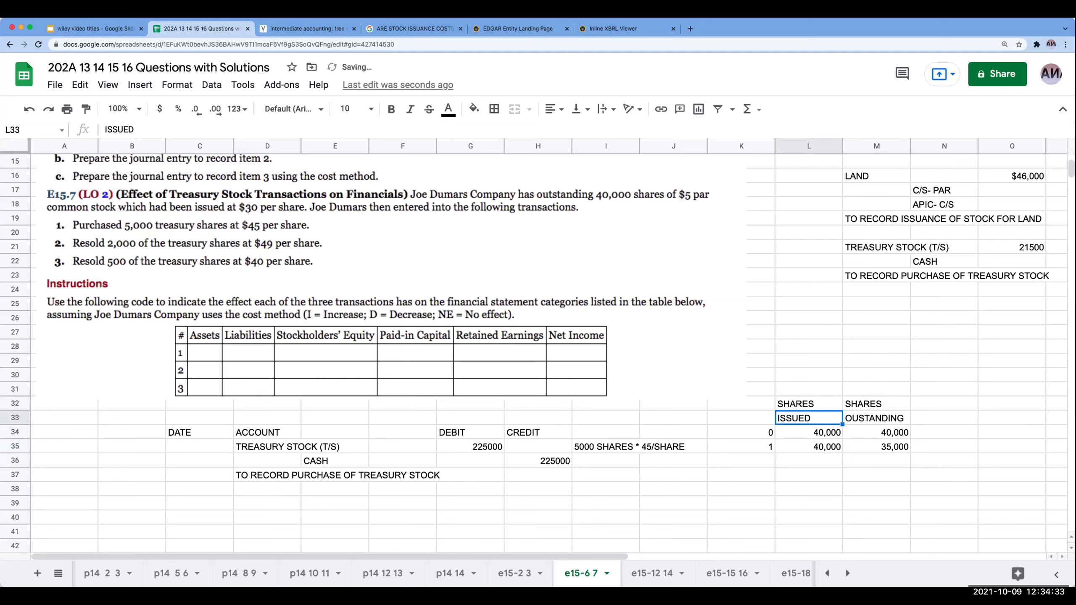
click(896, 433)
click(892, 449)
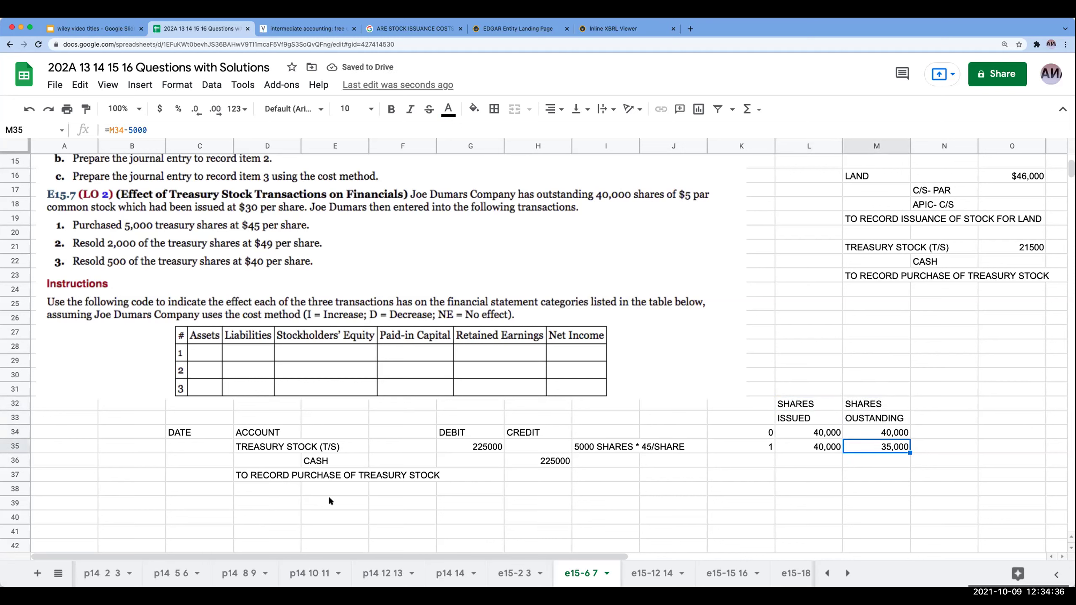
Step: Start the resale journal entry with CASH in D39 and a debit of +49*2000 in G39
click(217, 495)
click(216, 507)
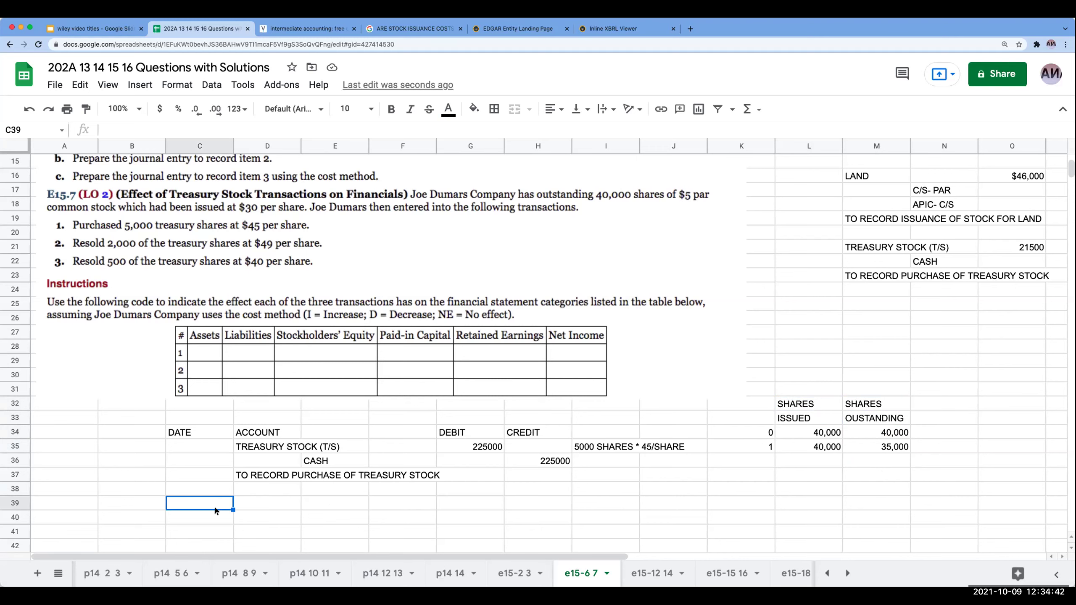
click(271, 504)
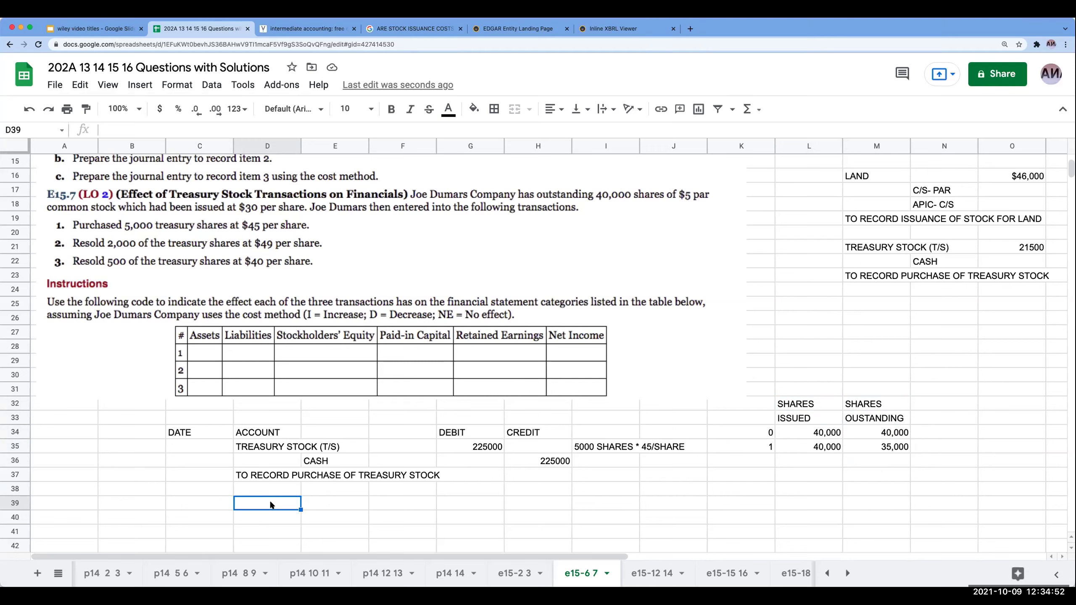
text(CASH)
key(Return)
key(Up)
key(Right)
key(Right)
key(Right)
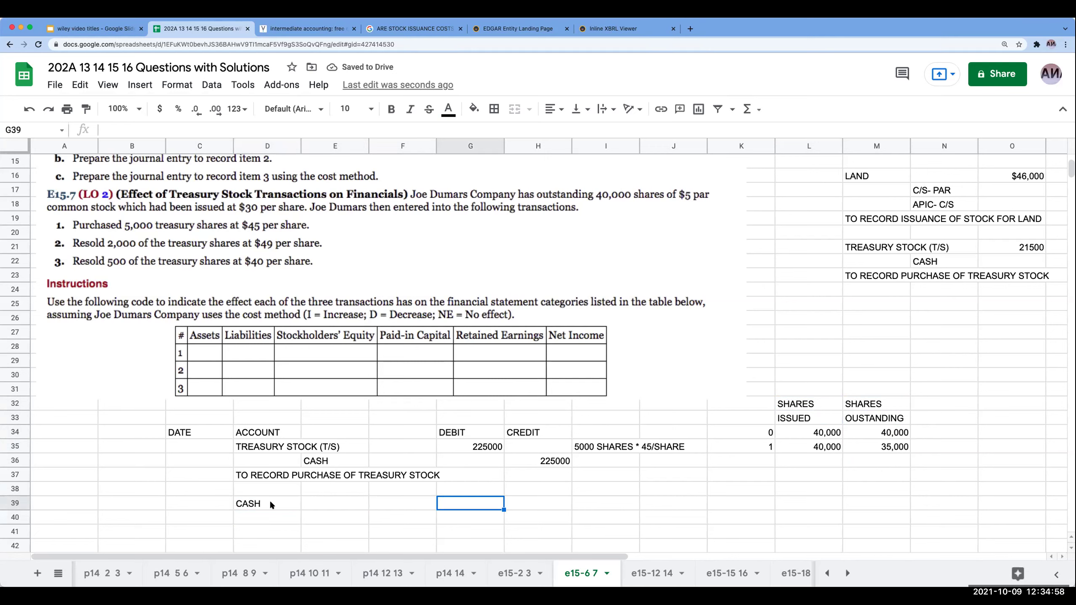
text(+49*2000)
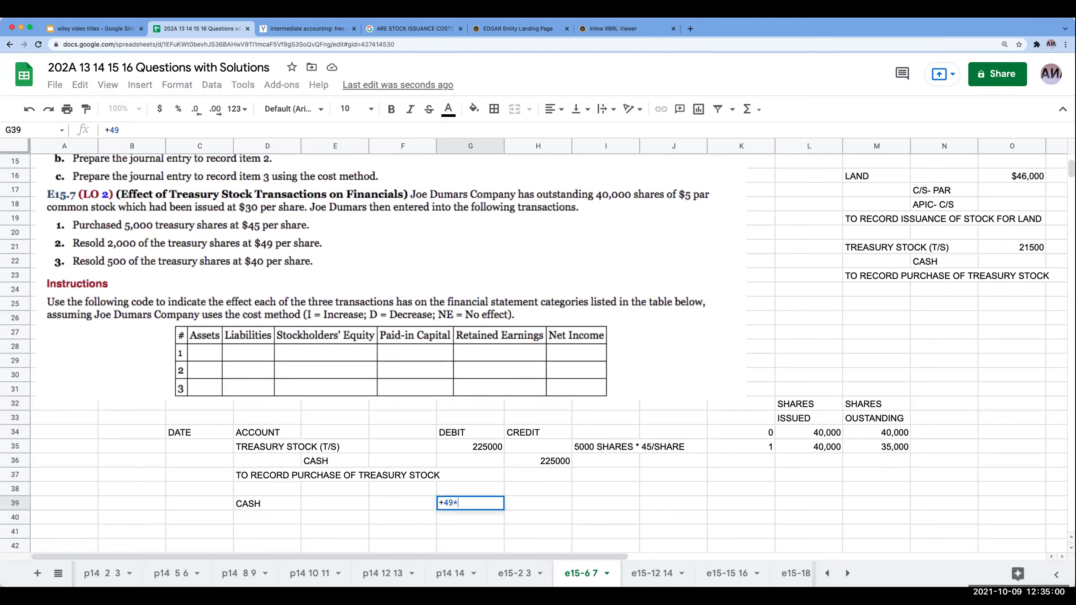
key(Return)
Step: Enter the calculation note "49 *2,000 TREASURY SHARES" in I39 beside the cash debit
key(Up)
key(Right)
key(Right)
text(4)
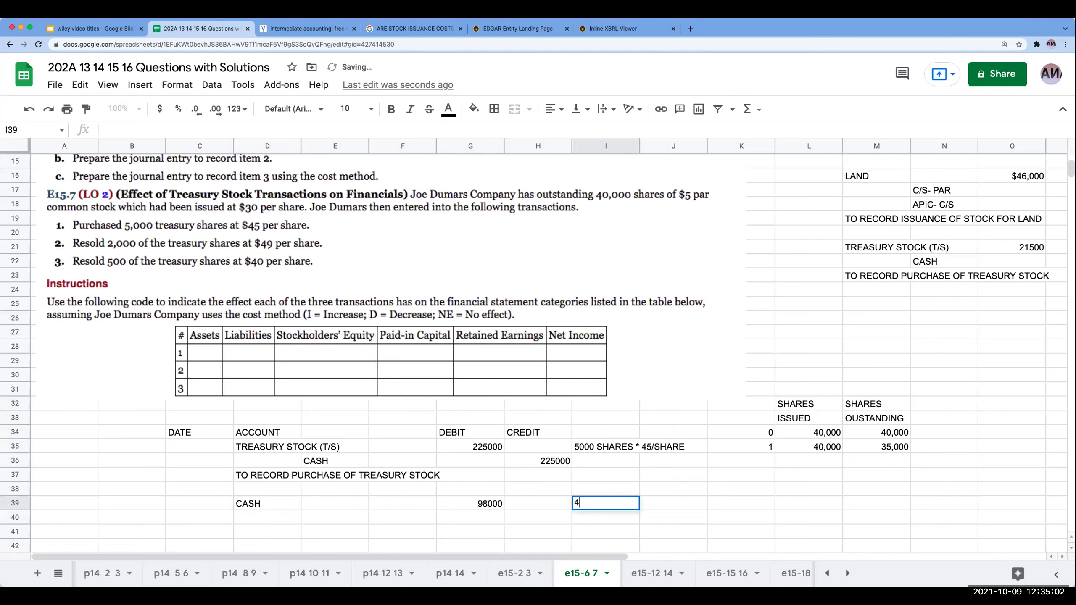
text(9 *2,000 TREAS)
key(BackSpace)
key(BackSpace)
key(BackSpace)
key(BackSpace)
text(TREASURY SHARES)
key(Return)
Step: Build a T-account with a top border on L39:M39 and a right border on L39:L42, titled T/S in L38
drag(837, 508, 867, 504)
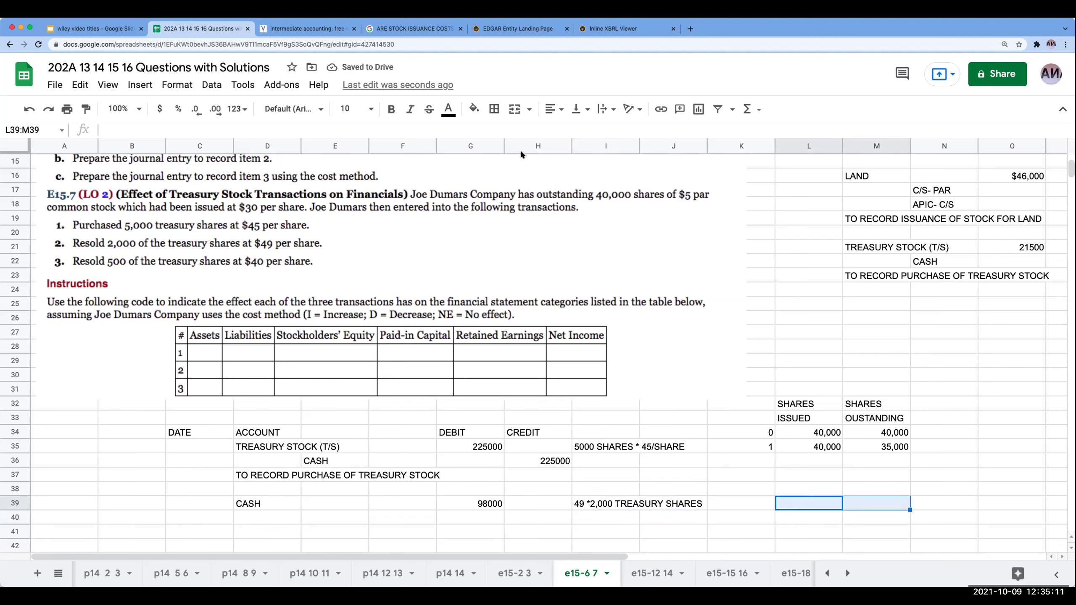
click(493, 108)
click(517, 155)
click(876, 489)
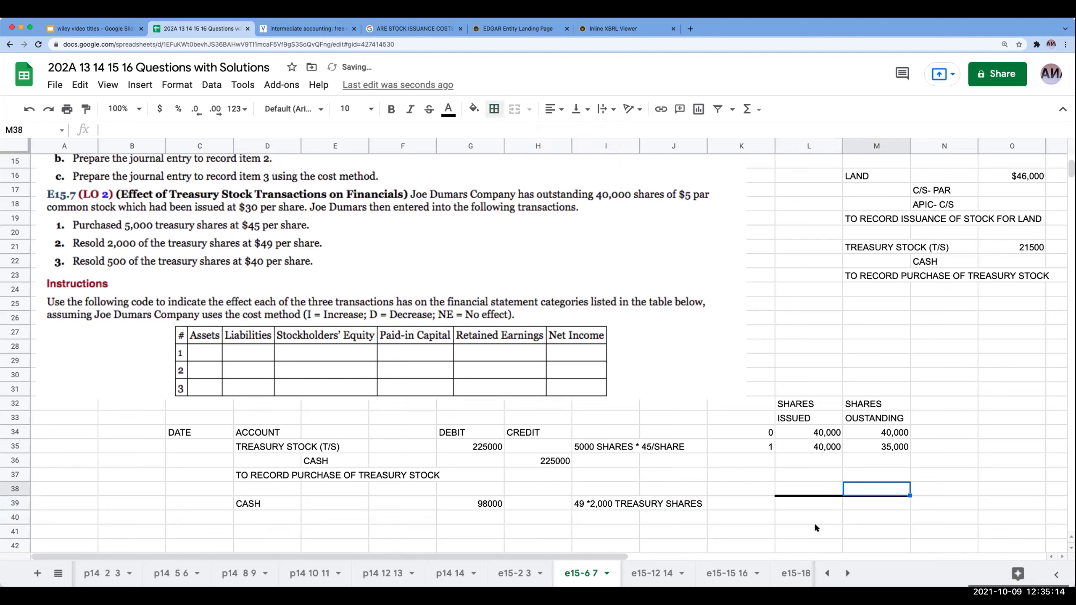
drag(817, 507, 817, 546)
click(489, 108)
click(535, 156)
click(822, 492)
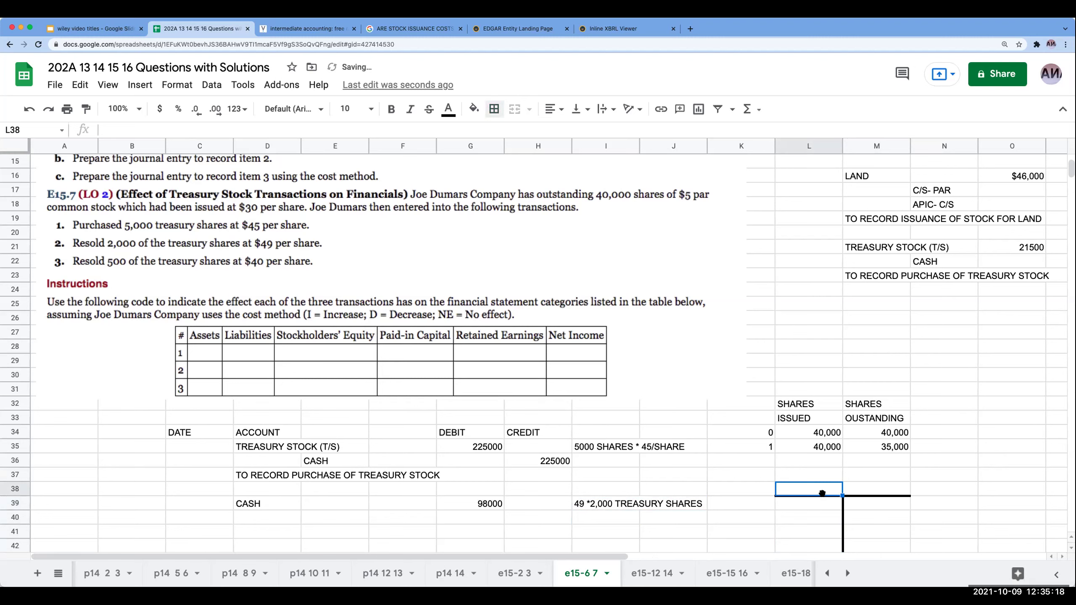
text(T/S)
key(Return)
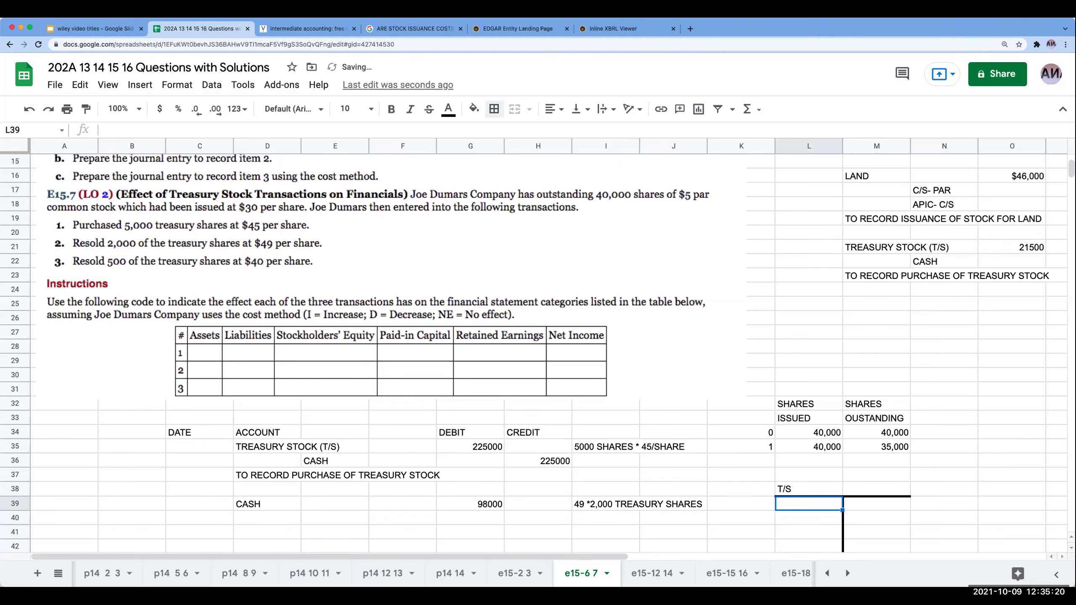
Step: Post the treasury stock debit to L39 of the T/S account by referencing G35
text(=)
click(470, 447)
key(Return)
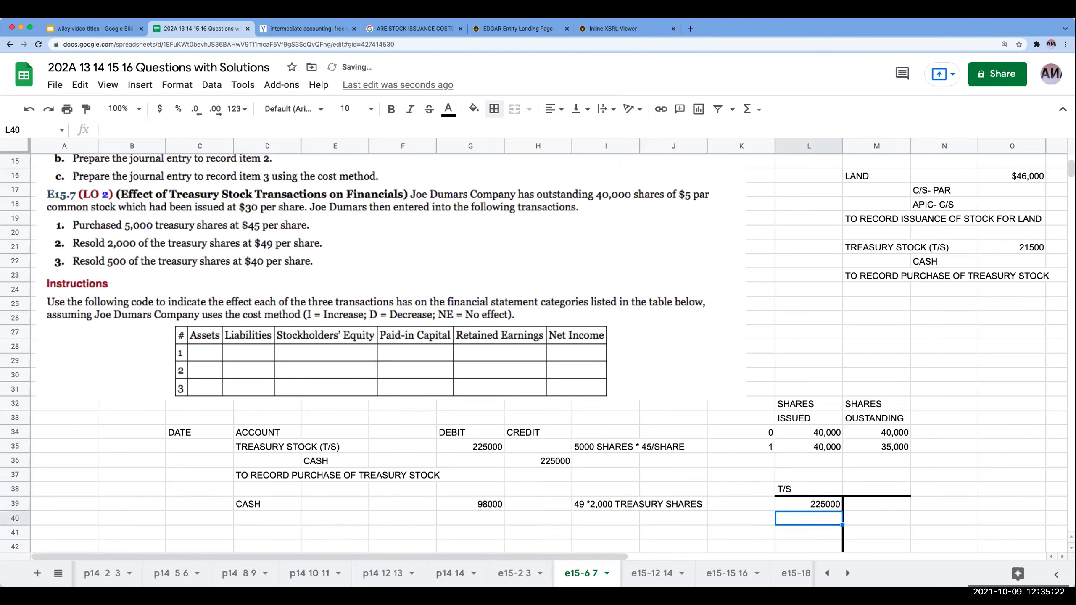
Step: Enter the calculation note 5000*45 in K39 beside the T/S account's debit
click(876, 504)
click(741, 503)
text(5000-)
text(45)
key(Return)
key(Up)
key(Right)
key(Right)
key(Left)
key(Left)
text(5000*145)
key(BackSpace)
key(BackSpace)
text(45)
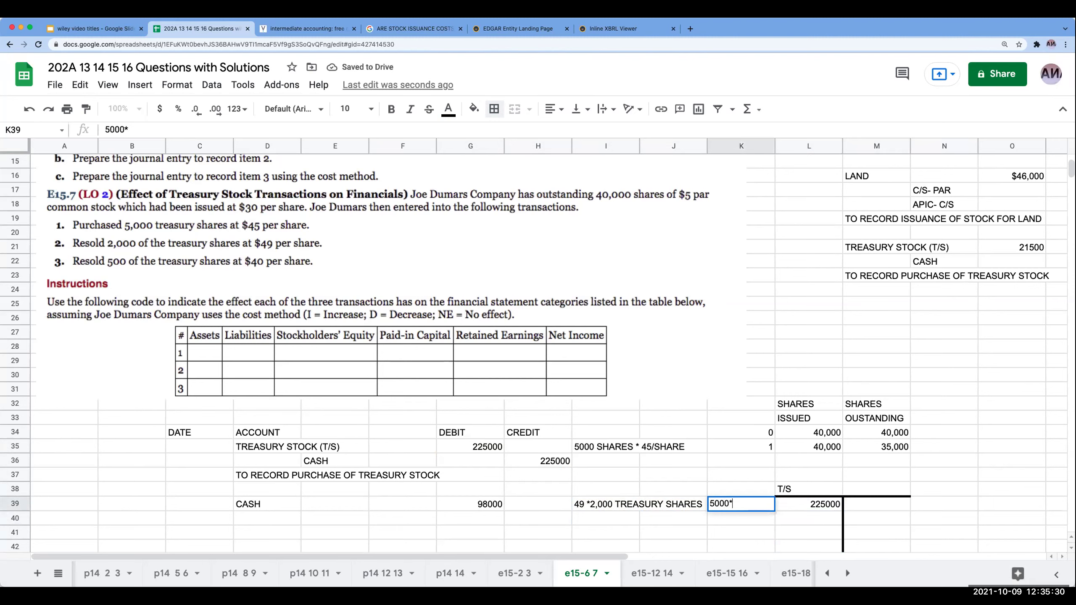
key(Return)
key(Up)
key(Right)
key(Right)
key(Down)
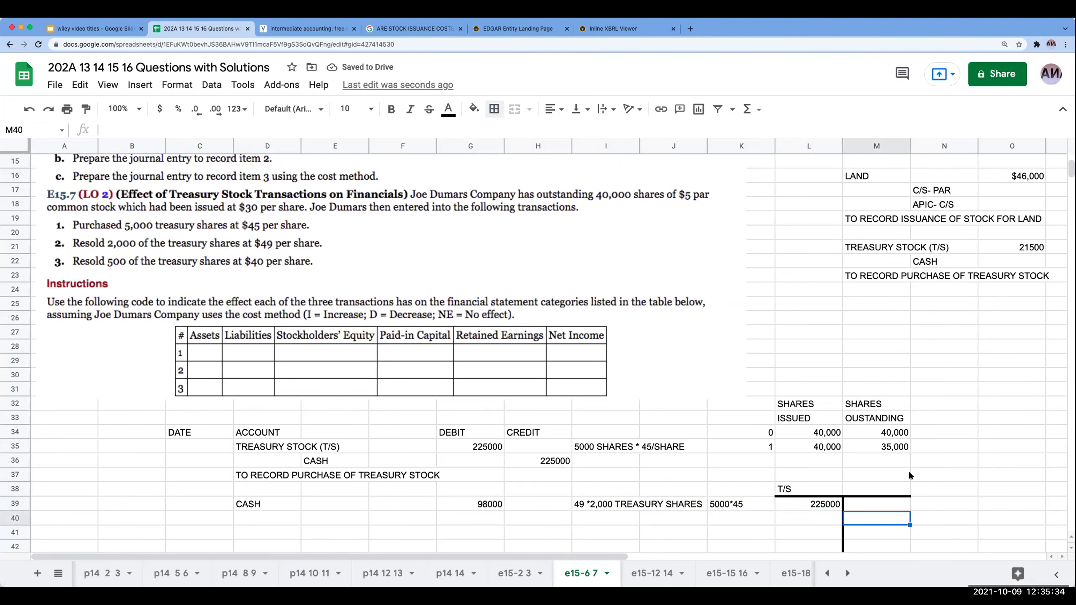
Step: Build a second T-account with a top border on O39:P39 and a right border on O39:O42, titled CASH in O38
scroll(910, 475, down, 2)
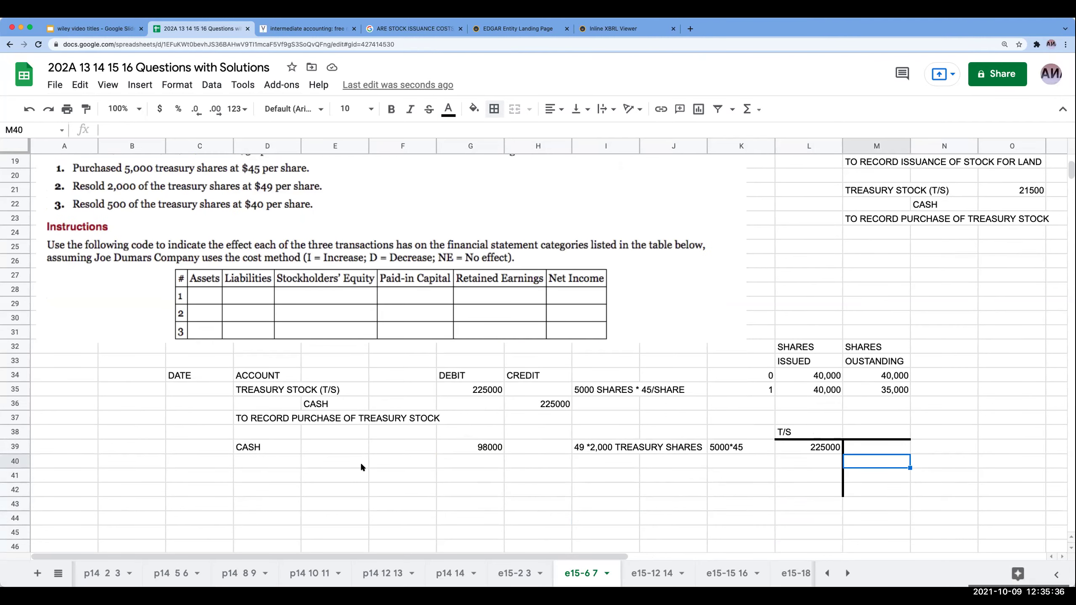
drag(1010, 449, 1060, 447)
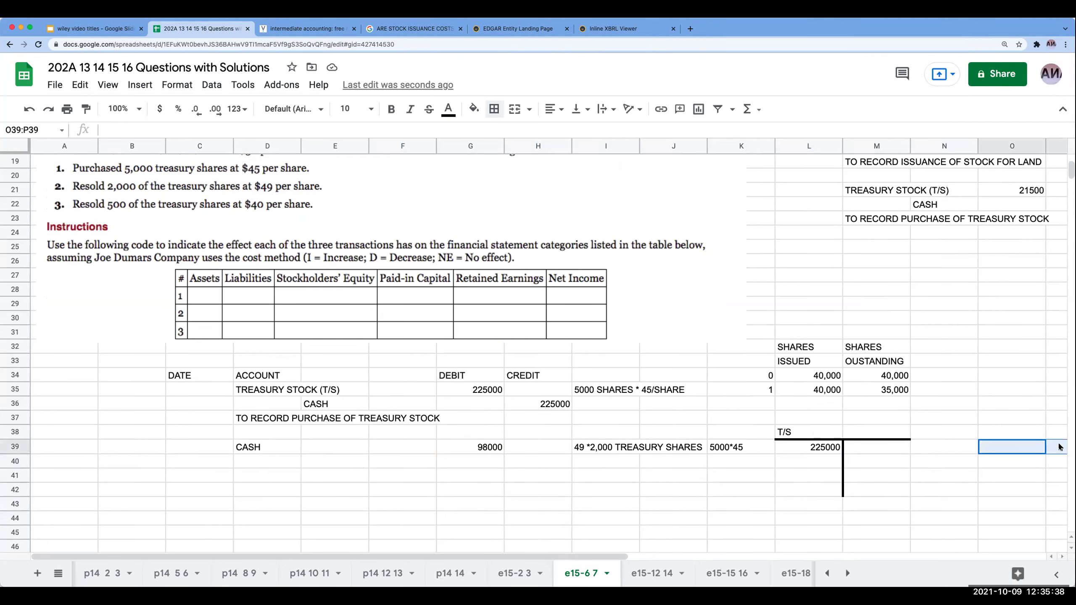
click(494, 109)
click(519, 155)
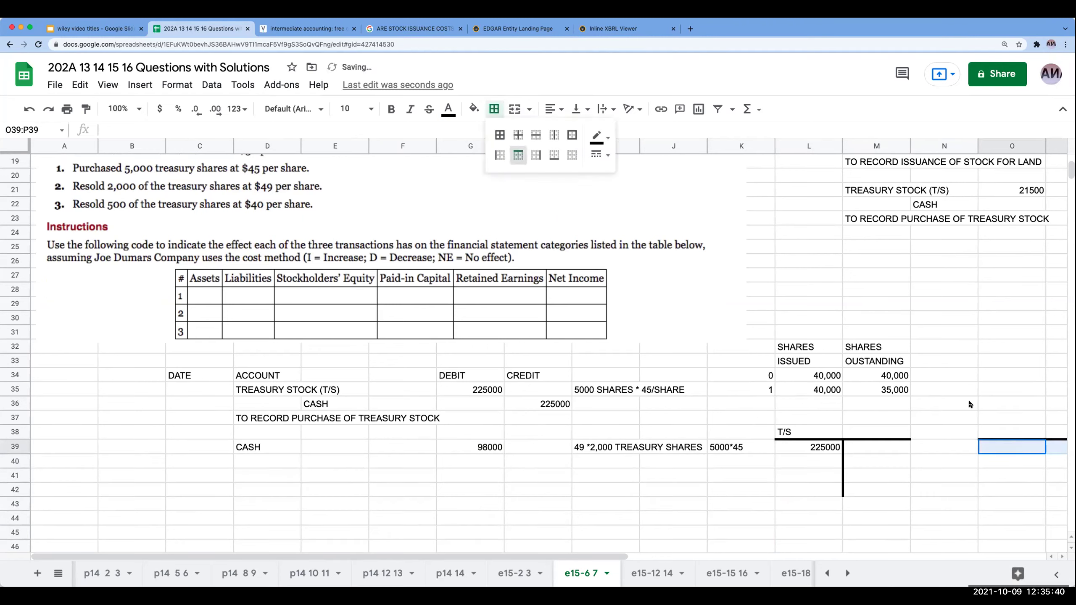
click(1005, 468)
drag(1012, 447, 1013, 492)
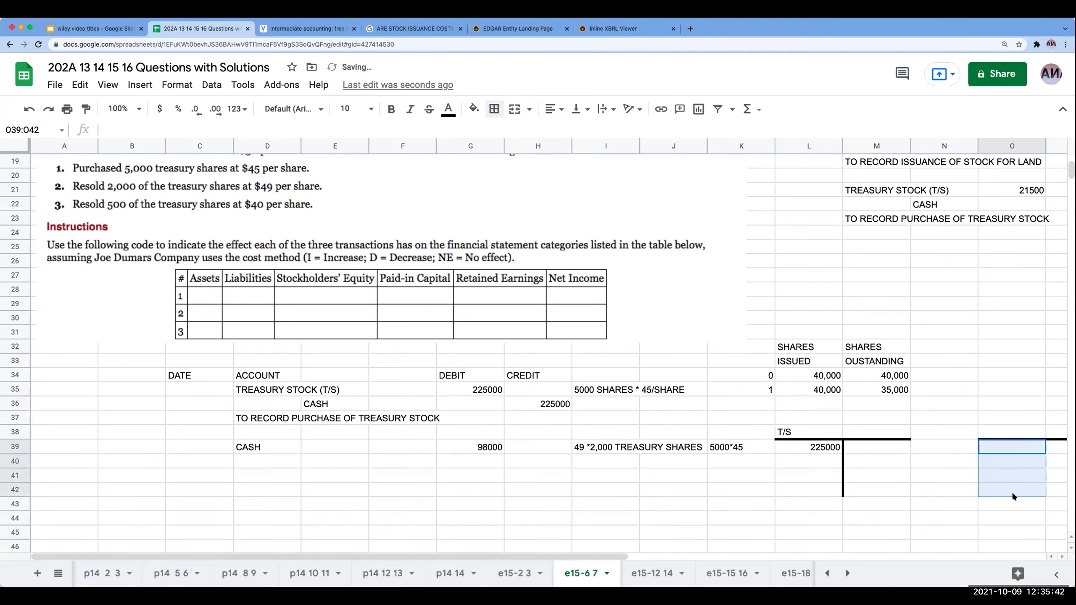
click(492, 108)
click(537, 156)
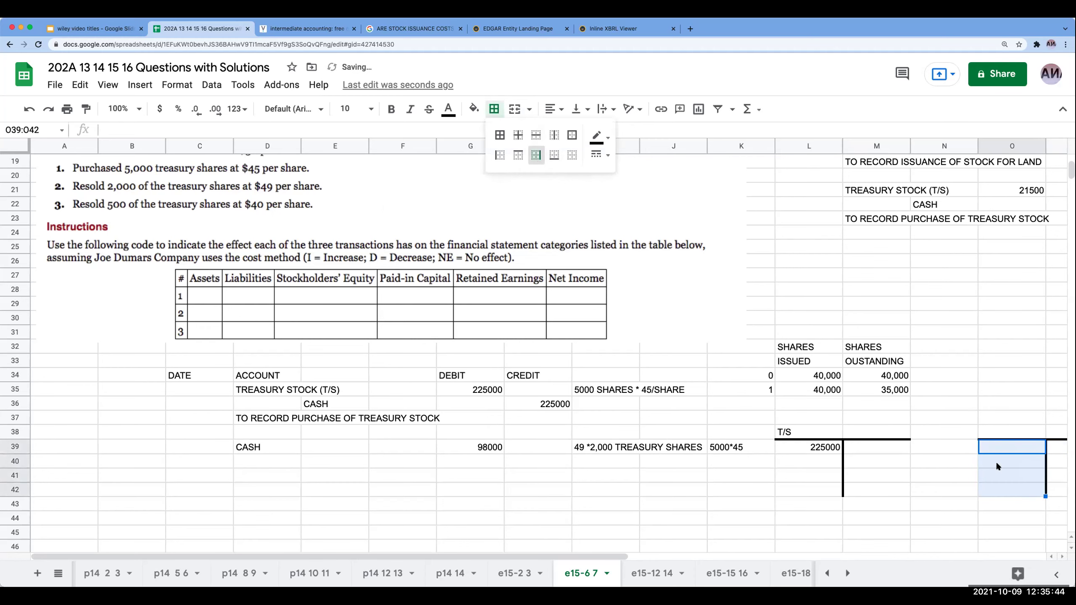
click(1009, 434)
text(CASH)
key(Return)
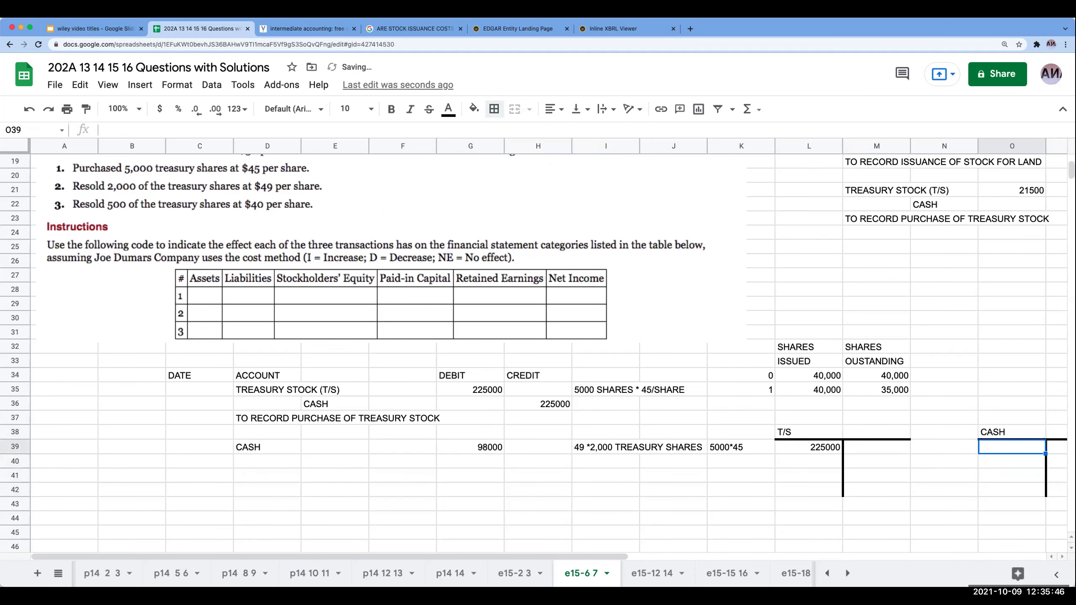
Step: Post the treasury stock purchase to P39 on the credit side of the CASH account by referencing L39
key(Right)
text(+)
key(Left)
key(Left)
key(Left)
key(Left)
key(Return)
Step: Post the resale proceeds to O40 on the debit side of the CASH account by referencing G39
key(Left)
key(Left)
key(Left)
key(Left)
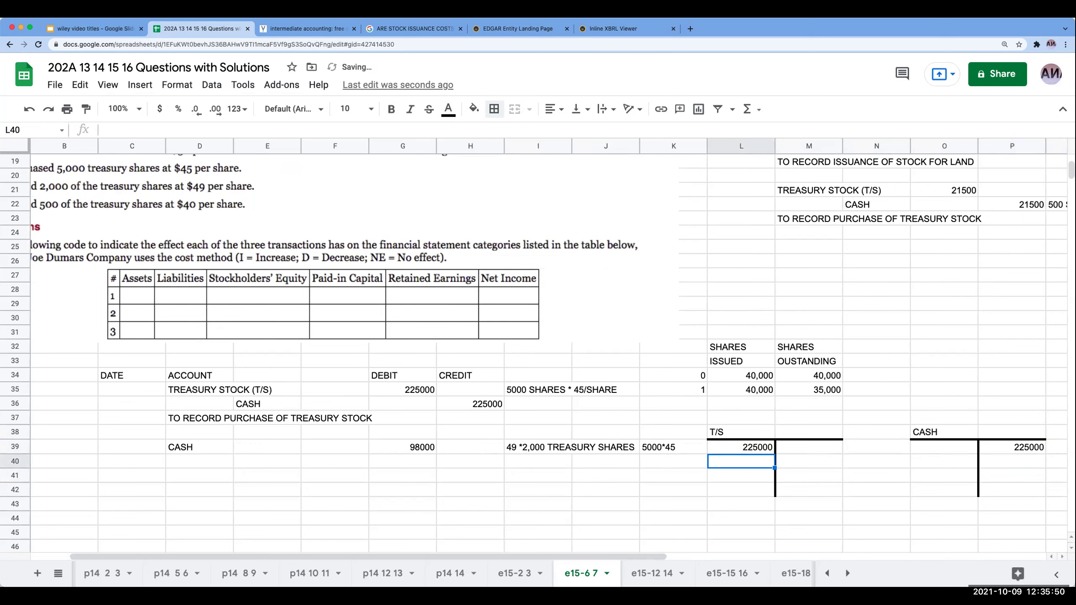
key(Right)
key(Right)
key(Right)
text(+)
key(Left)
key(Left)
key(Left)
key(Left)
key(Left)
key(Left)
key(Left)
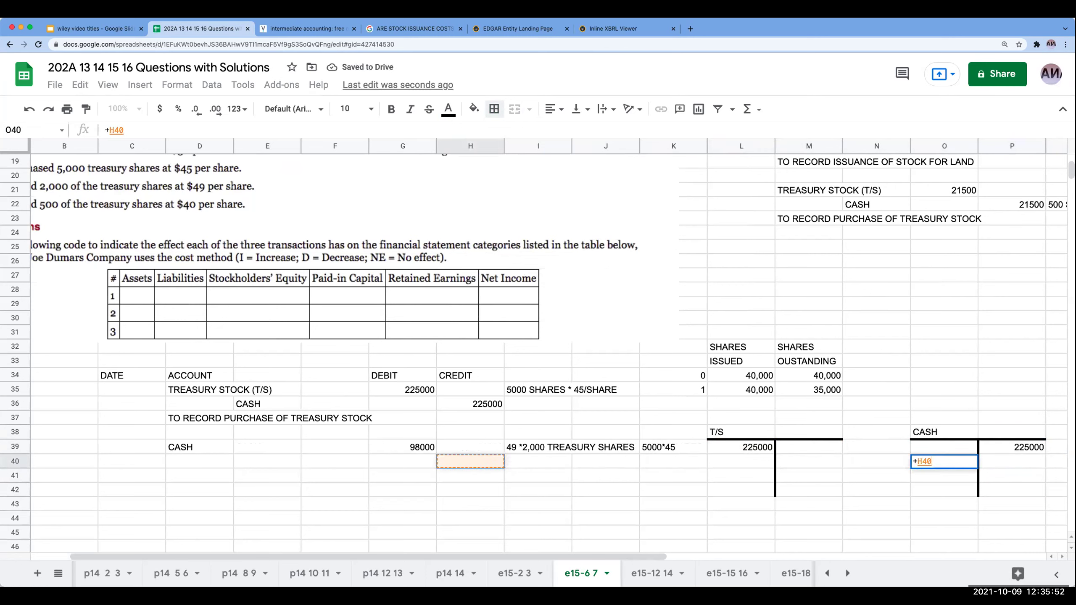
key(Up)
key(Left)
key(Return)
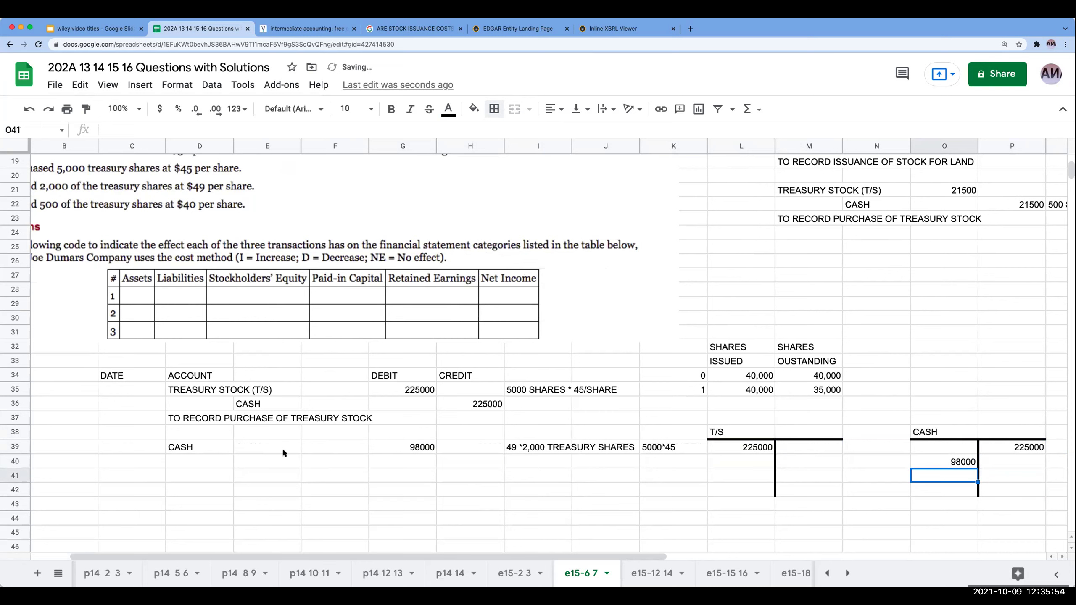
Step: Enter T/S as the credited account in E40 with the note 45 * 2,000 TREASURY SHARES in I40
click(283, 464)
text(T/S)
key(Return)
key(Up)
key(Right)
key(Right)
key(Right)
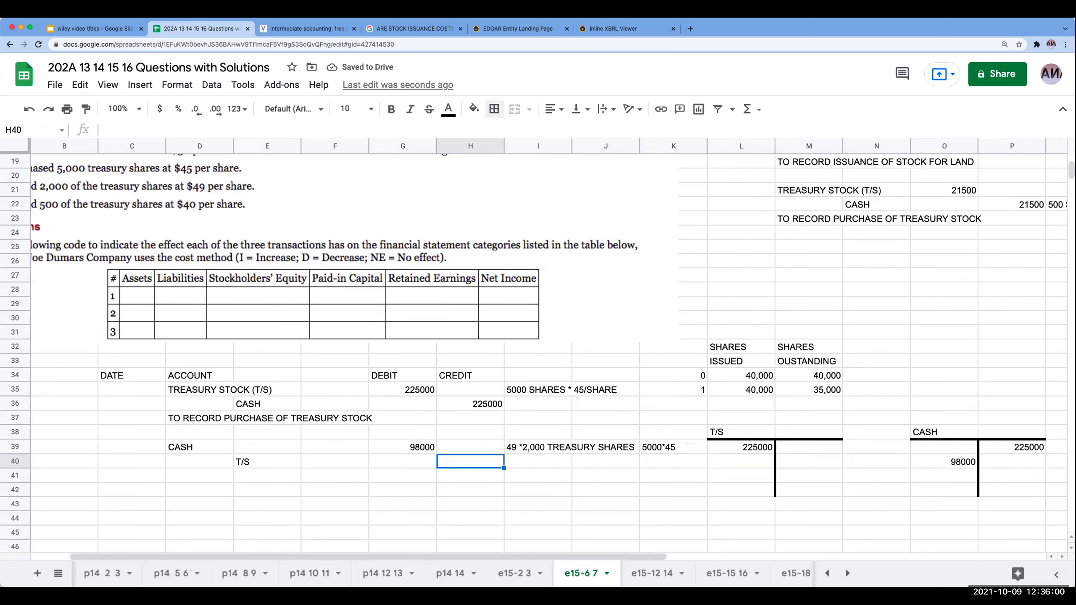
key(Right)
text(45)
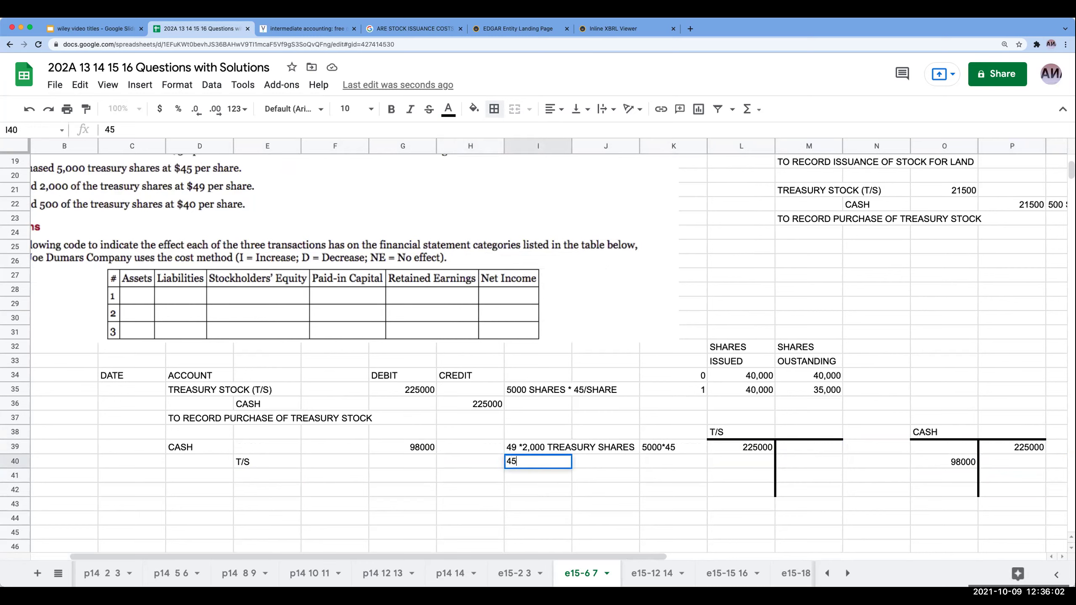
text( * 2,000 TREASURY )
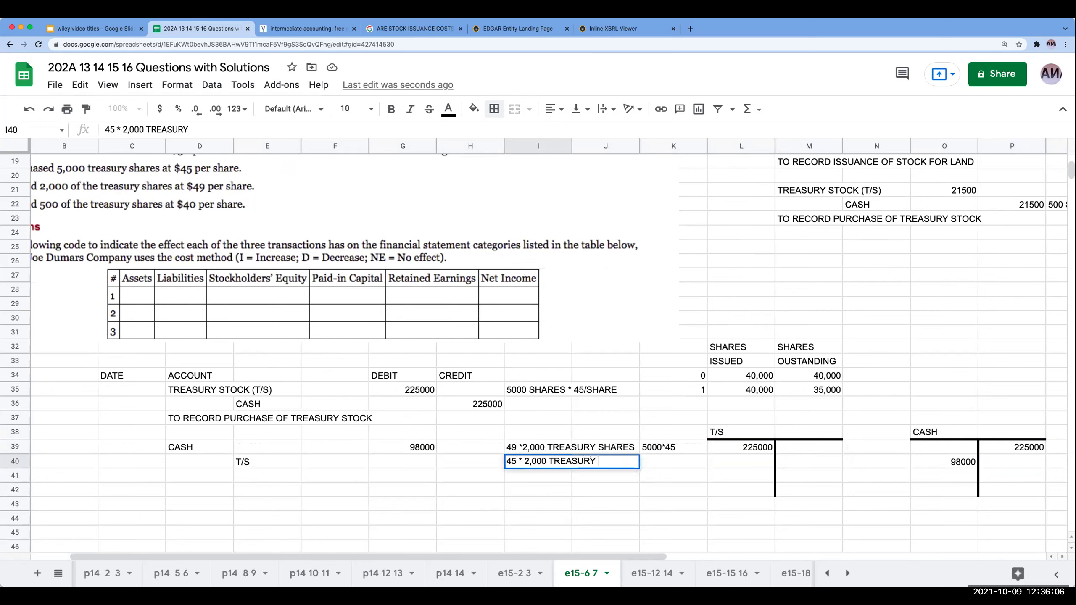
text(SHARES)
key(Return)
key(Up)
key(Left)
text(+45000*2000)
key(Return)
key(Up)
text(45*2000)
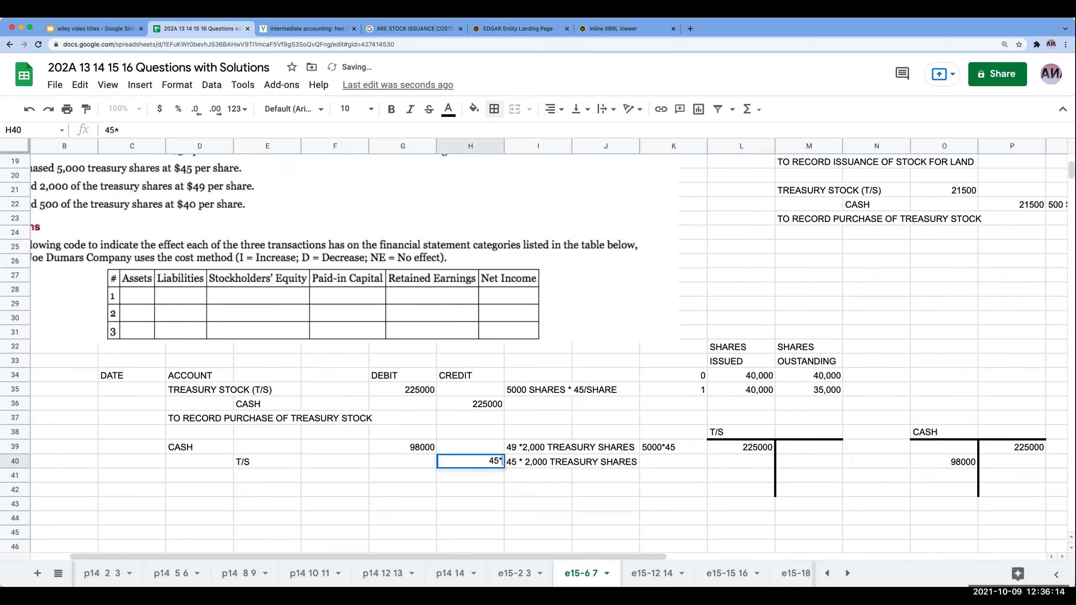
key(Return)
key(Up)
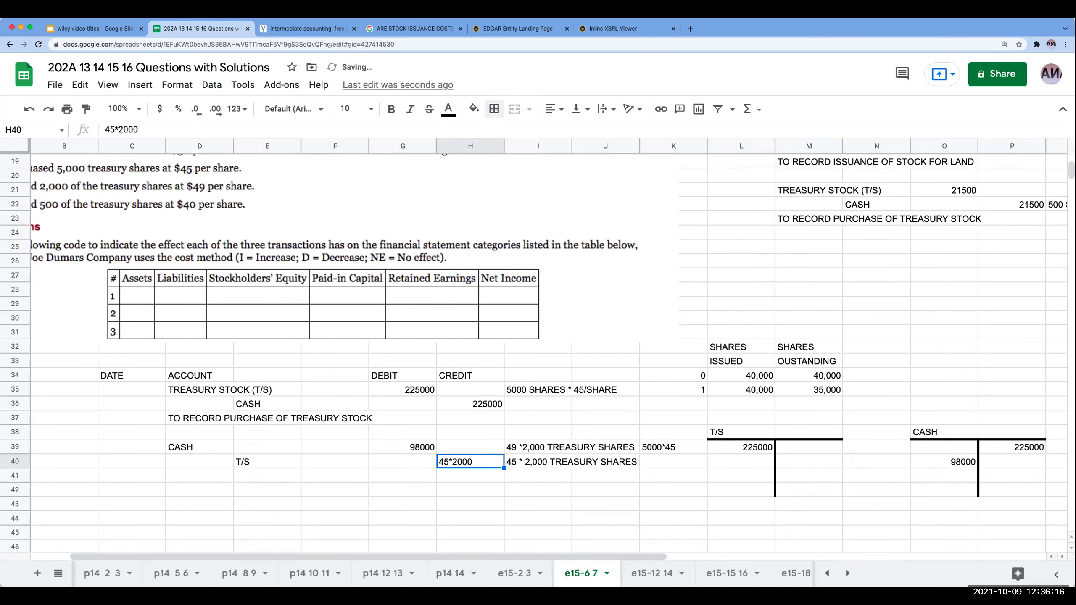
key(Delete)
Step: Enter =45*2000 in H40 as the T/S credit and format G39:H43 as currency without decimals
text(=45*2000)
key(Return)
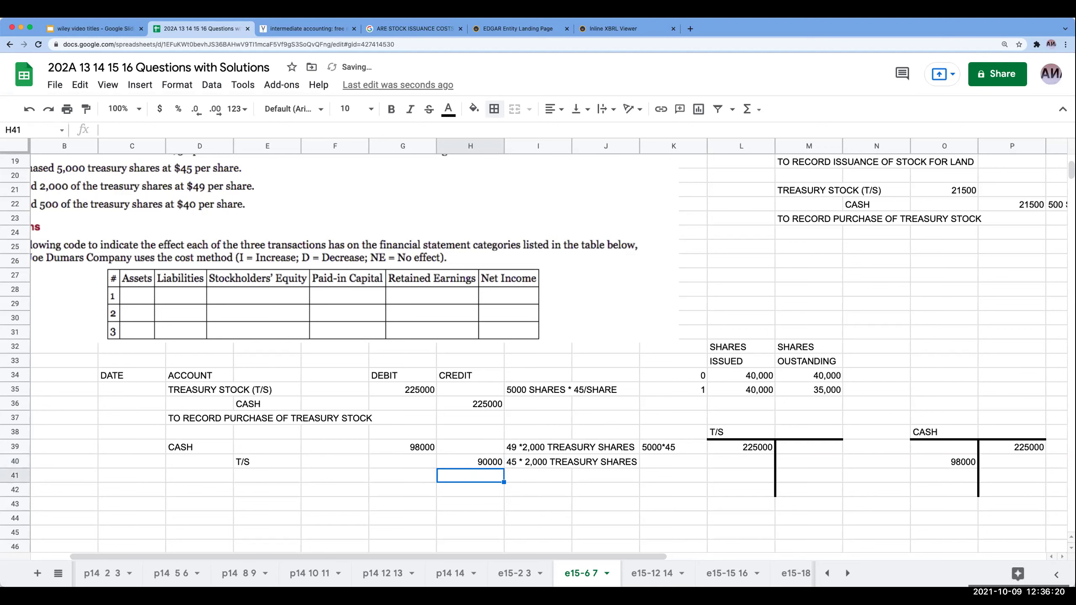
drag(402, 447, 487, 504)
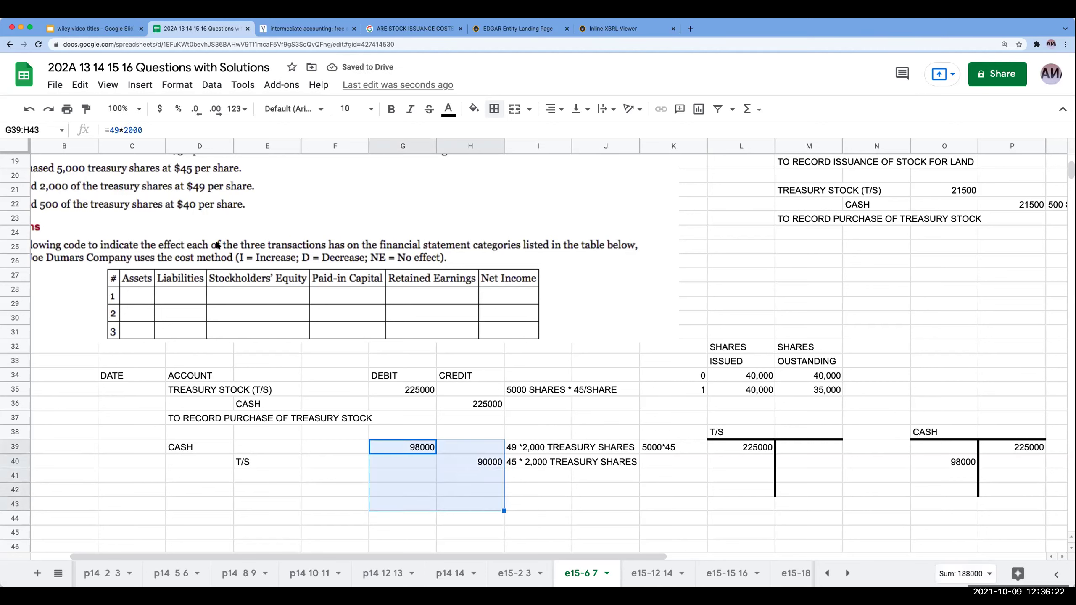
click(159, 109)
click(200, 109)
click(199, 109)
click(480, 464)
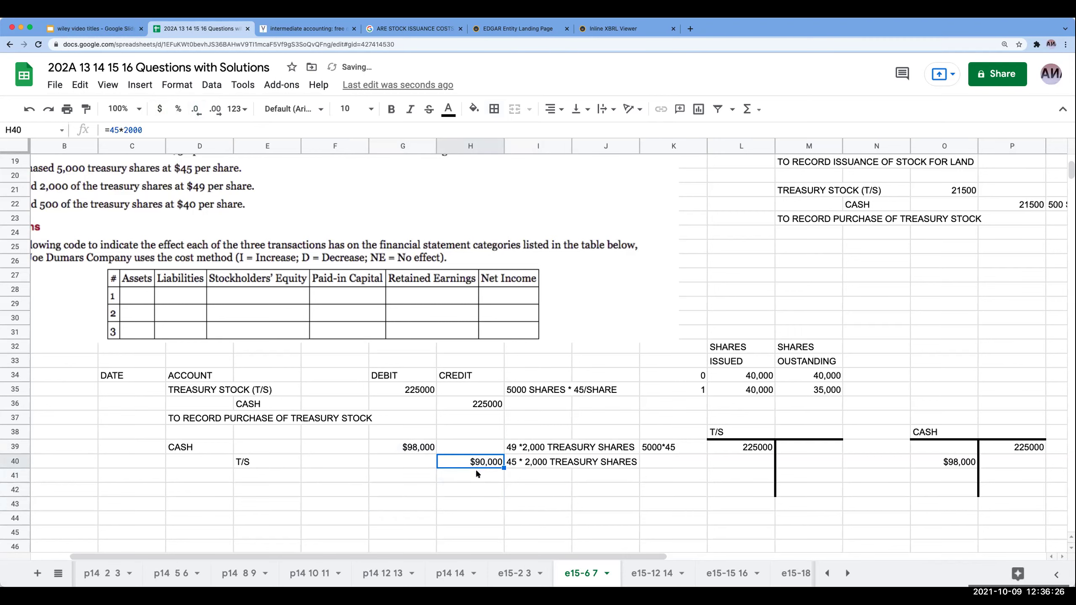
Step: Copy the T/S account's layout in L39:M42 to L45 and title the new T-account APIC- T/S in L44
drag(746, 447, 786, 488)
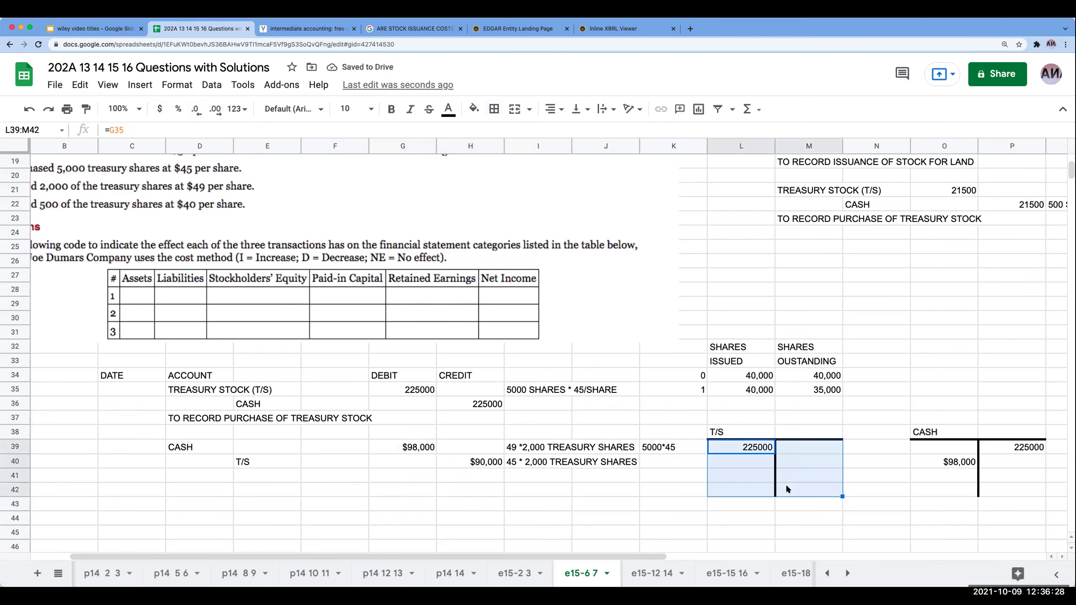
key(ctrl+c)
click(753, 517)
click(752, 533)
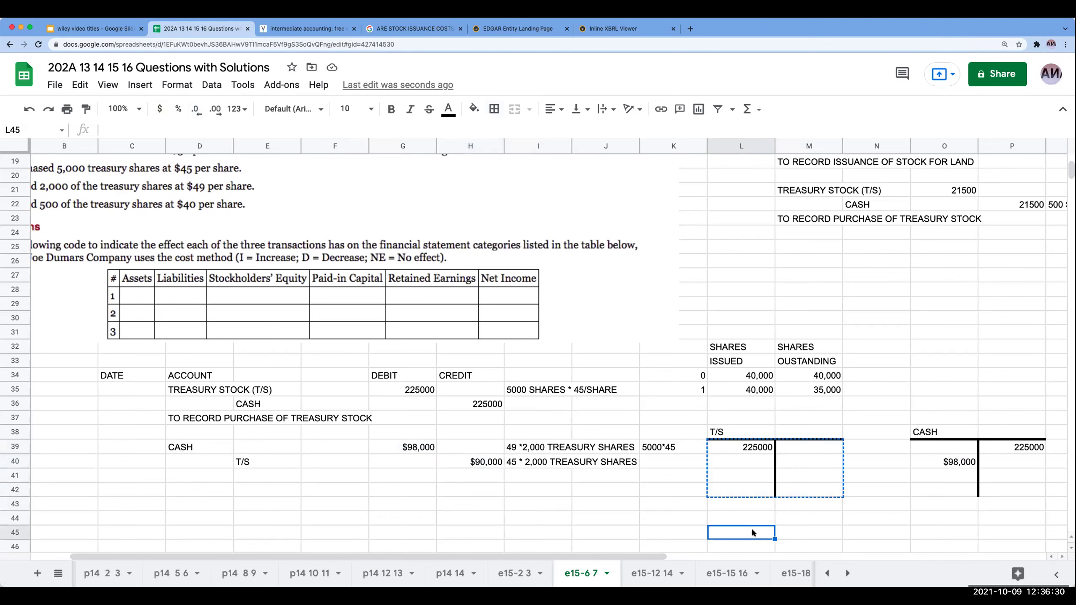
key(ctrl+alt+v)
scroll(762, 509, down, 2)
click(746, 478)
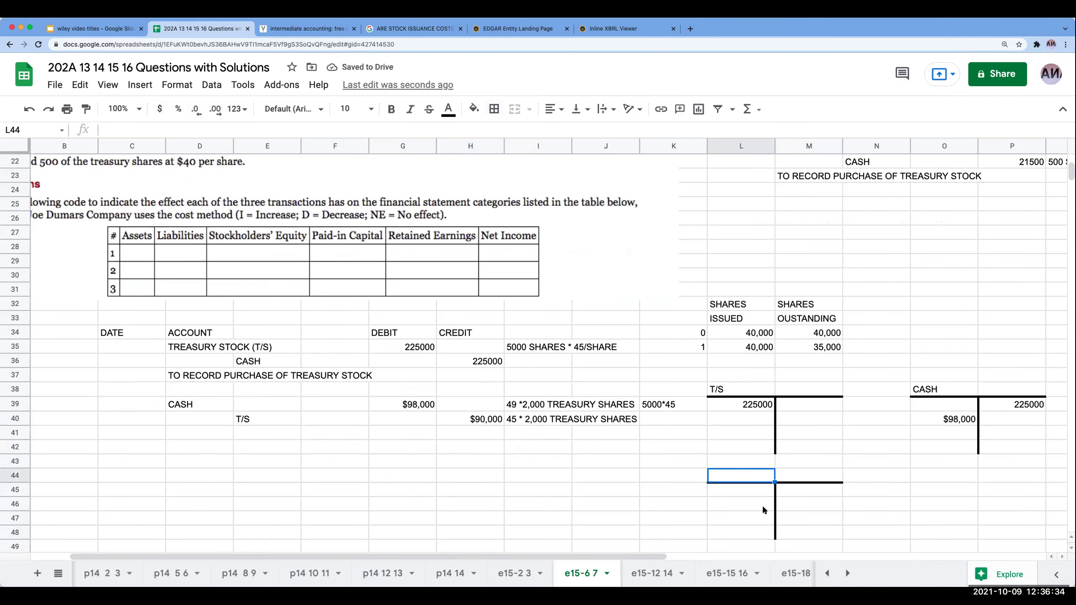
text(APIC-)
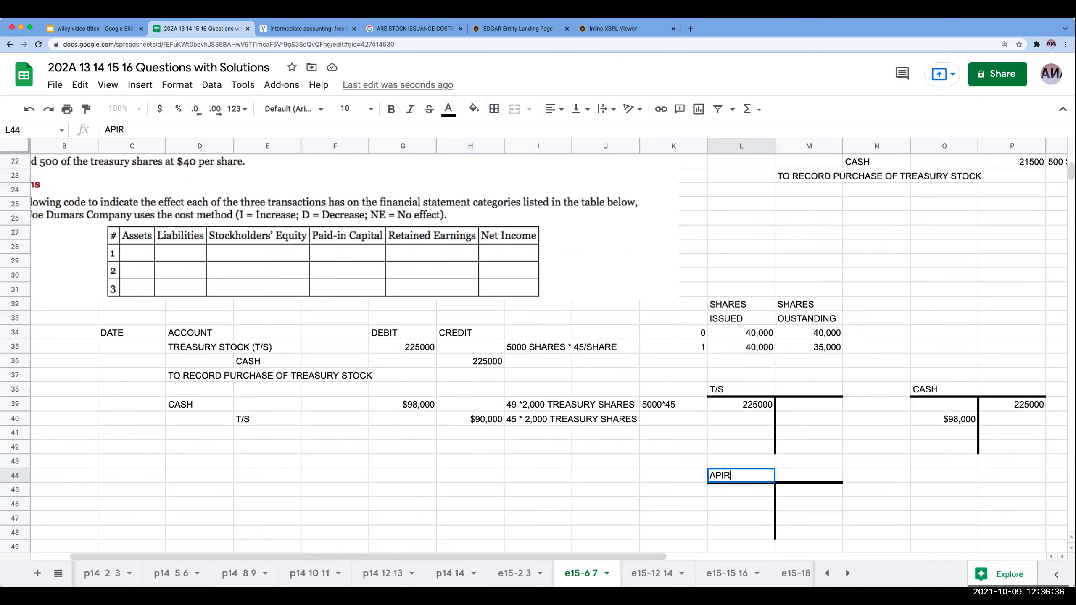
text(CS)
key(BackSpace)
key(BackSpace)
text(T/S)
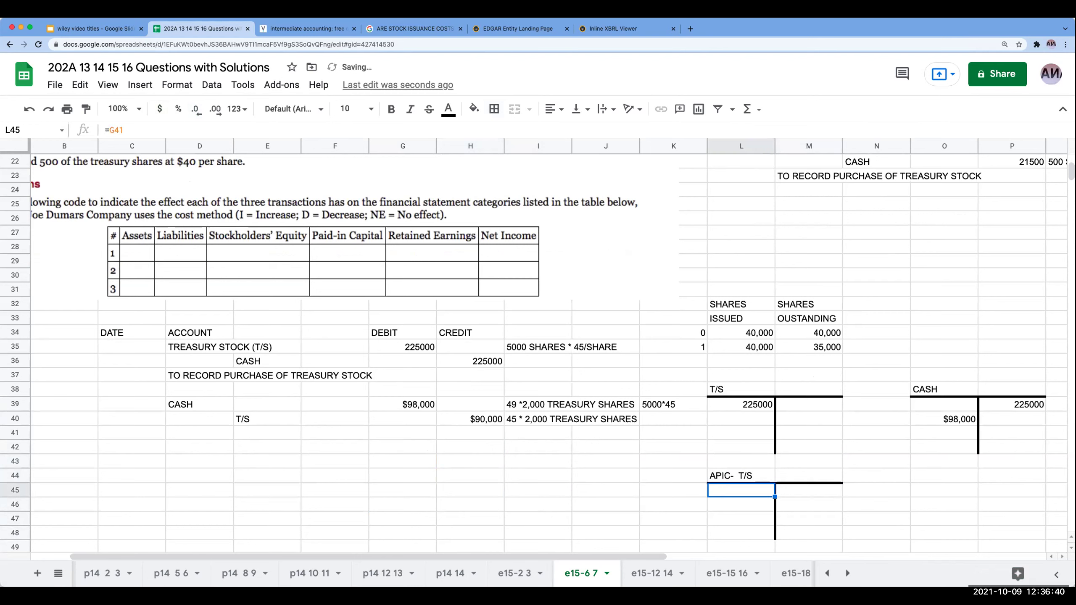
Step: Post the treasury stock credit to M40 on the credit side of the T/S account by referencing H40
click(673, 476)
key(Right)
key(Right)
key(Up)
key(Up)
key(Up)
key(Up)
text(+)
key(Left)
key(Left)
key(Left)
key(Left)
key(Left)
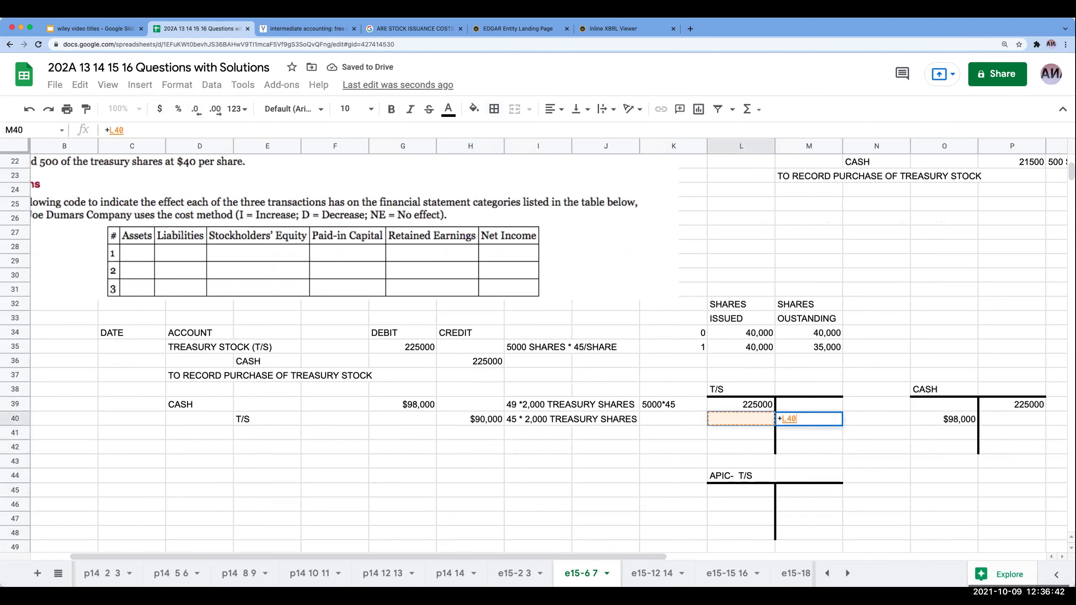
key(Return)
Step: Calculate the remaining credit of the resale entry in H41 as G39 minus H40
click(741, 404)
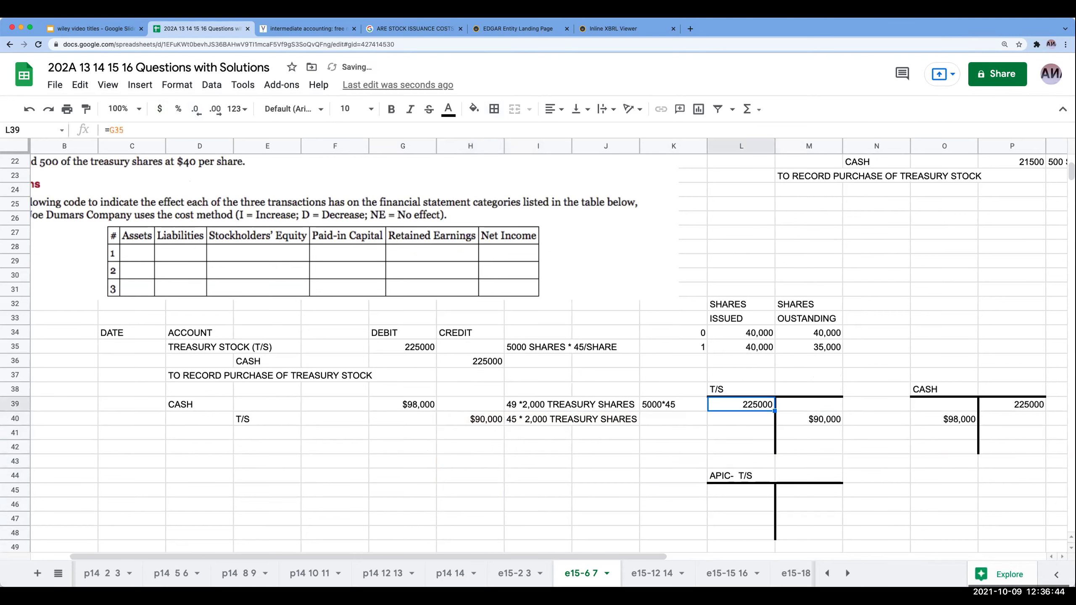
key(Down)
key(Down)
key(Left)
key(Down)
key(Left)
key(Right)
key(Right)
key(Down)
key(Left)
key(Left)
key(Left)
key(Left)
key(Up)
key(Up)
text(+)
key(Up)
key(Left)
key(Up)
text(-)
key(Up)
key(Return)
Step: Label the credit line in E41 as APIC- T/S
key(Up)
key(Left)
key(Left)
key(Left)
text(APIC- T/S)
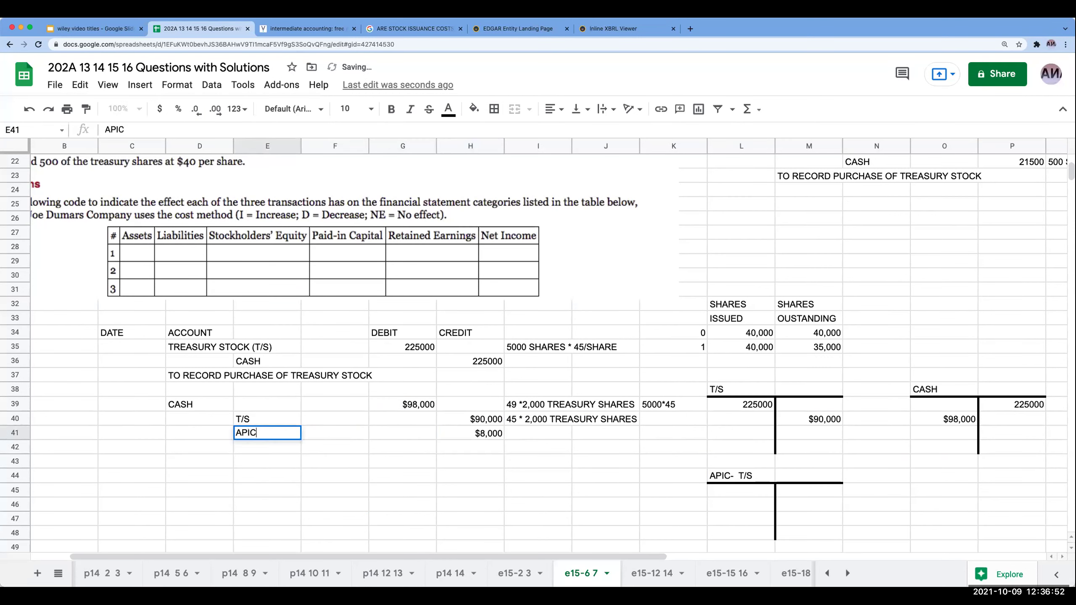
key(Return)
Step: Enter the calculation note 4 * 2,000 TREASURY SHARES in I41 beside the APIC- T/S credit
key(Up)
key(Right)
key(Right)
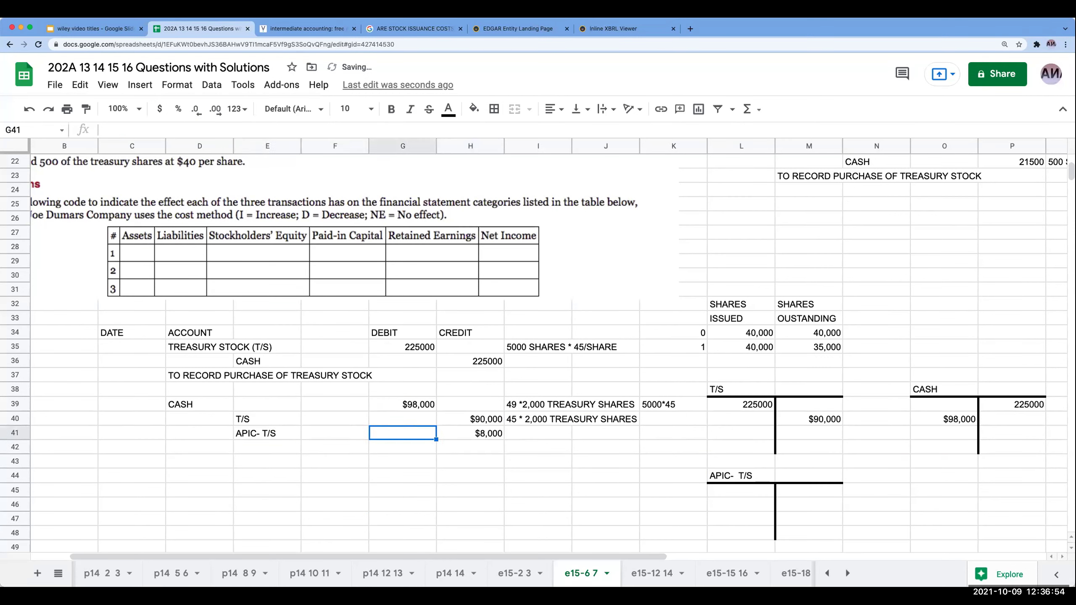
key(Right)
key(Right)
text(4 * 2,000 SH)
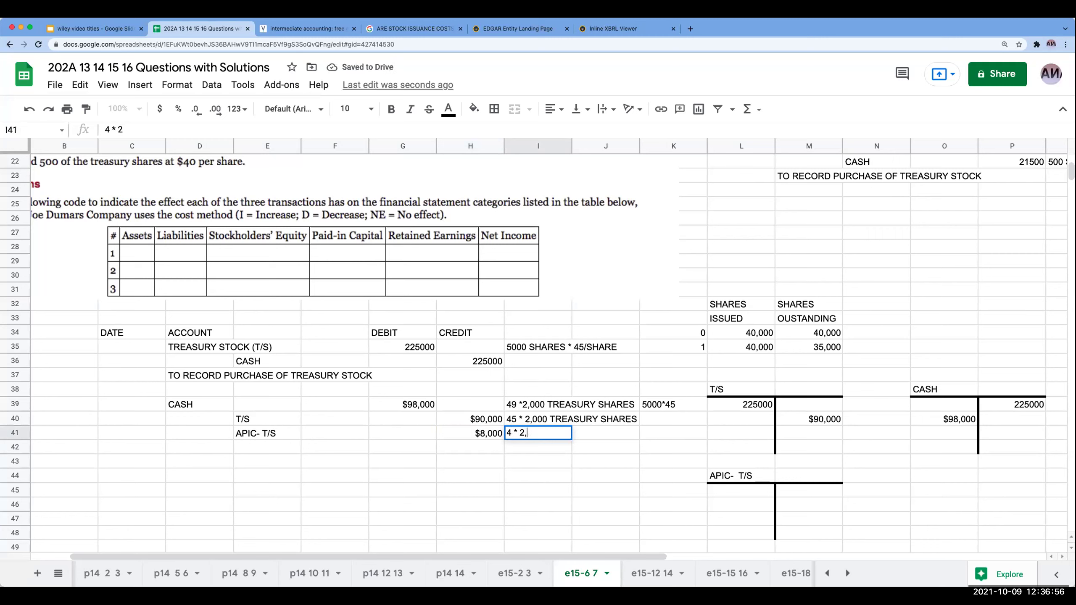
key(BackSpace)
key(BackSpace)
text(T)
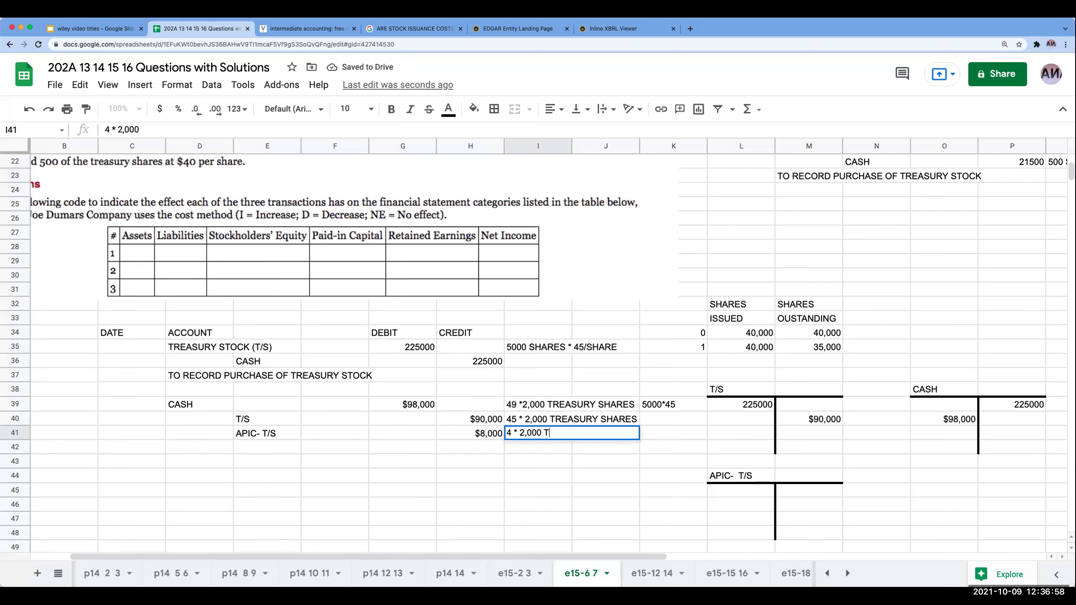
text(REASURY SHARES)
key(Return)
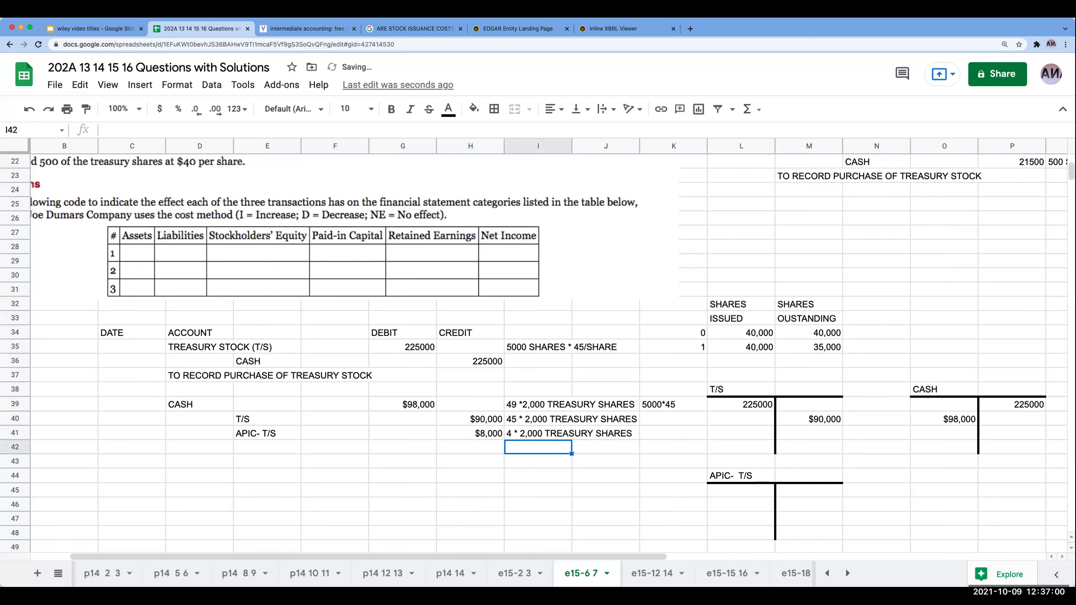
Step: Add the entry description TO RECORD SALE OF TREASURY STOCK in D42
key(Left)
key(Left)
key(Left)
key(Left)
key(Left)
text(TO RECORD)
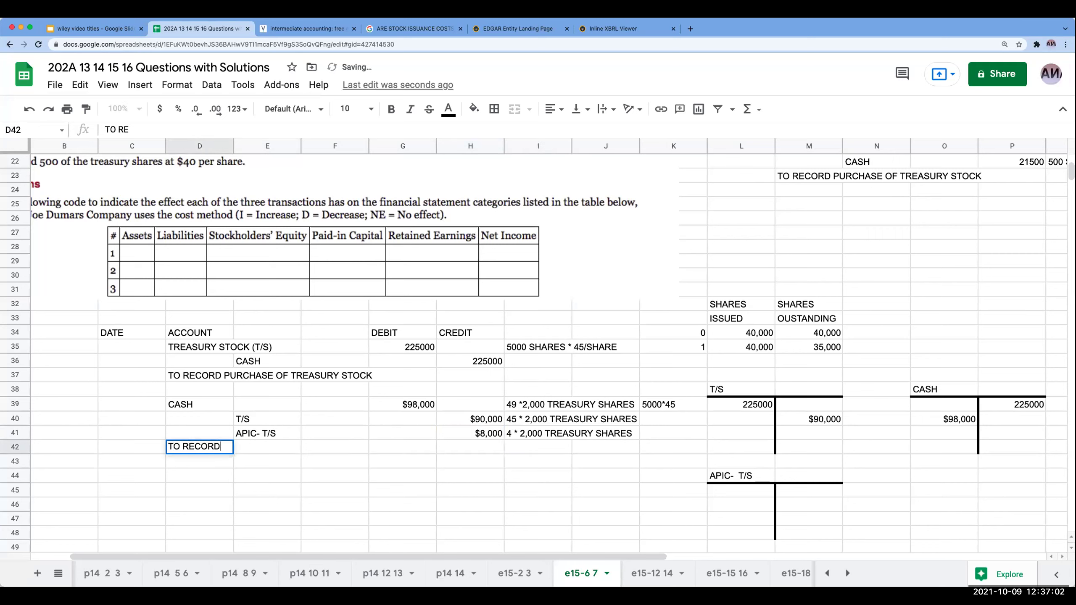
text( SALE OF TRE)
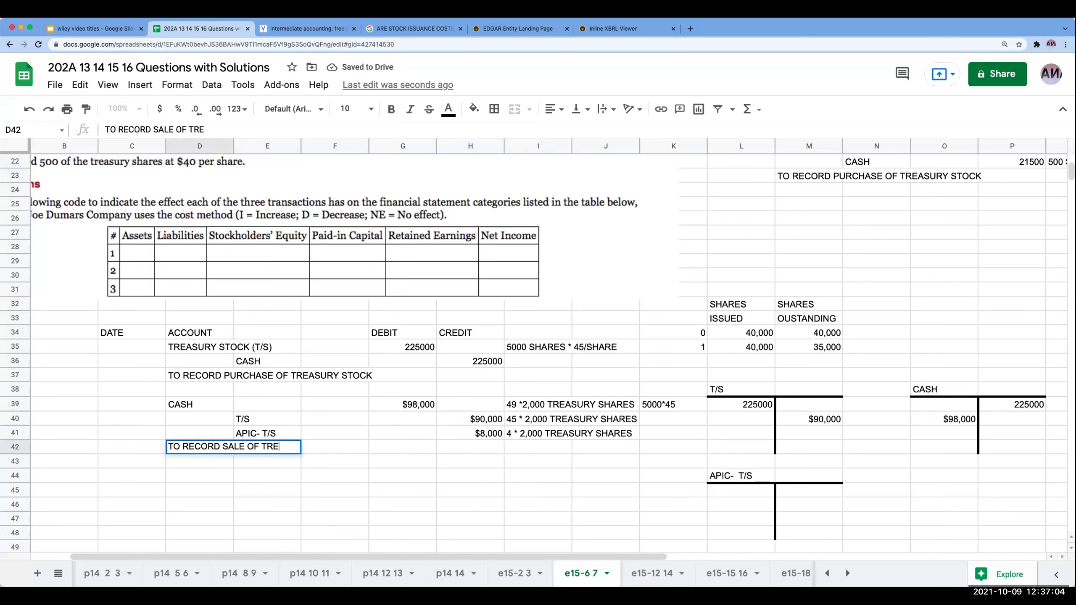
text(ASURY STOCK)
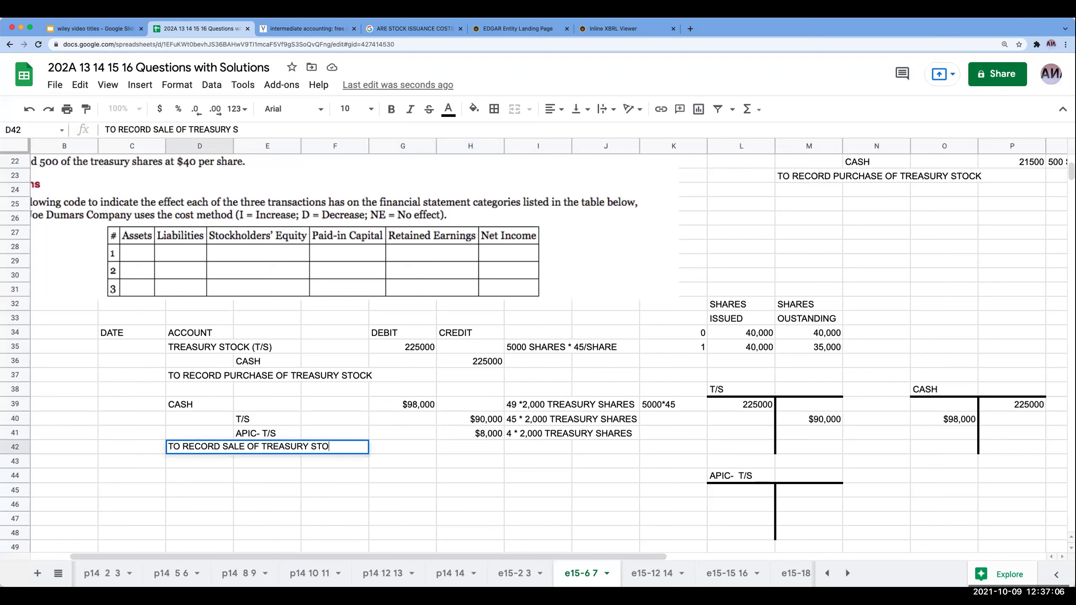
key(Return)
Step: Post the APIC- T/S credit to M45 on the credit side of its T-account by referencing H41
click(810, 494)
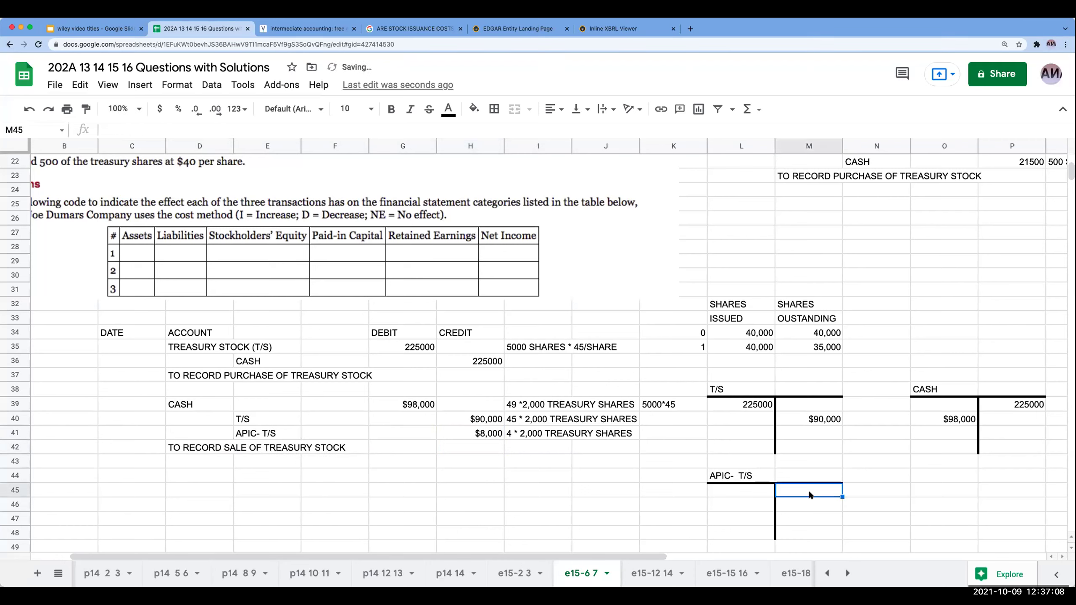
text(=)
click(488, 433)
key(Return)
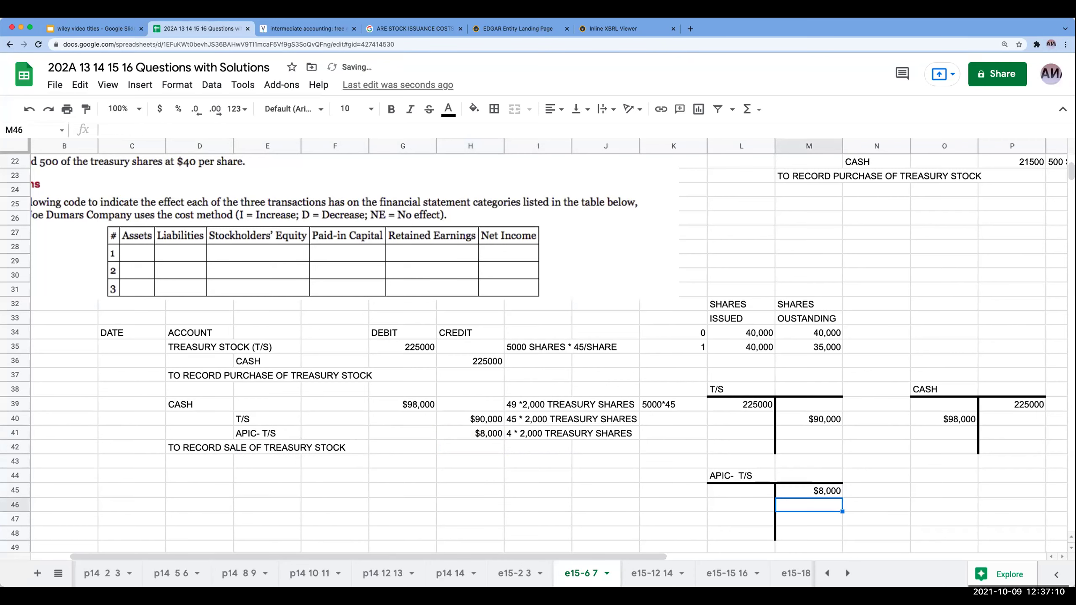
Step: Start the third transaction's entry with CASH in D44 and the debit formula =5000*40 in G44
click(150, 482)
scroll(180, 453, up, 1)
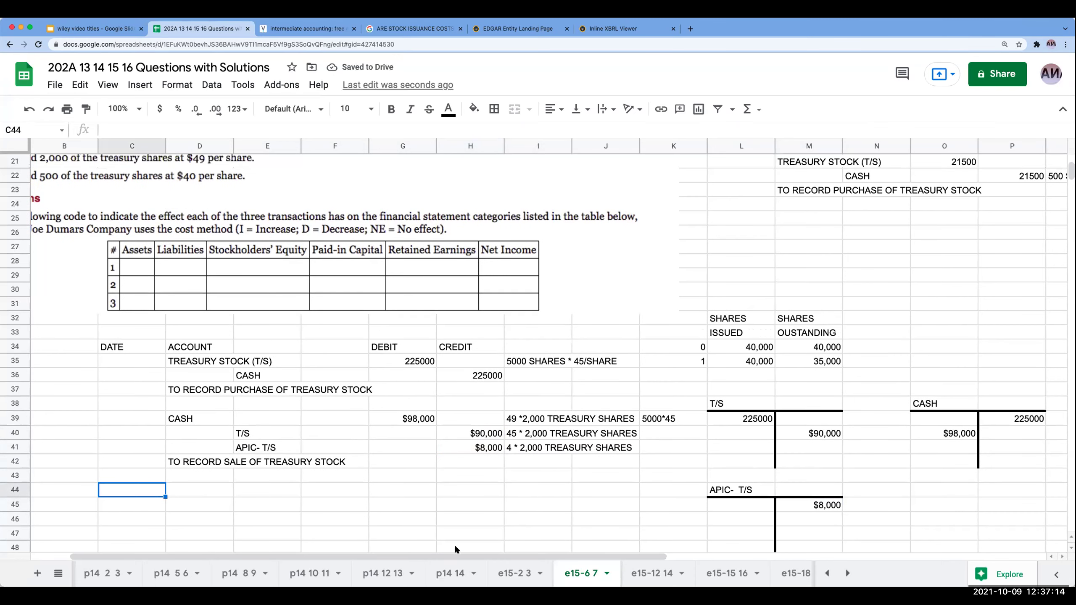
scroll(261, 423, left, 2)
scroll(261, 424, up, 3)
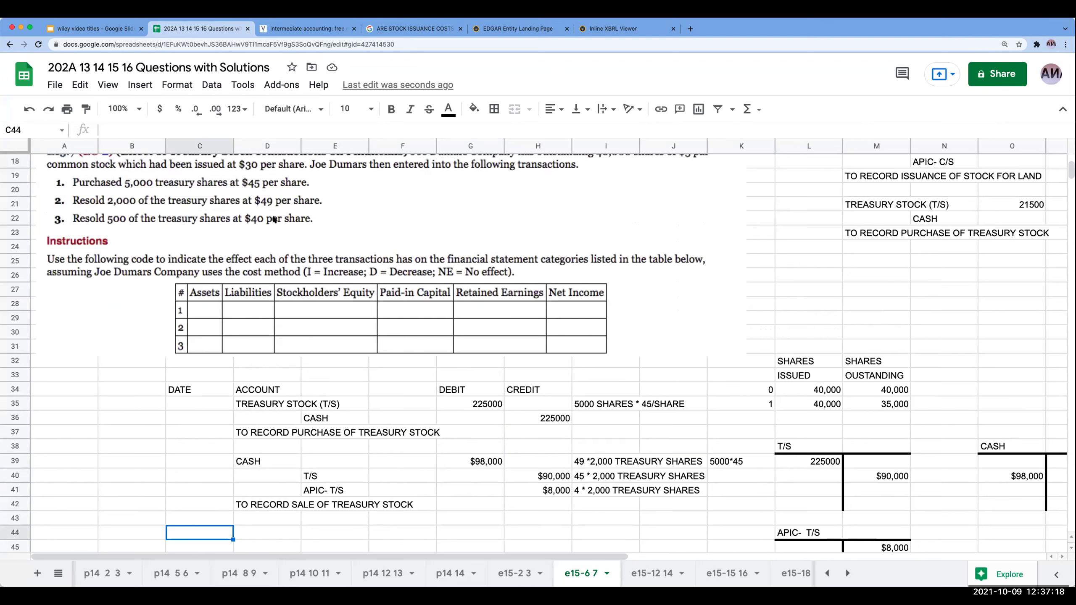
click(266, 531)
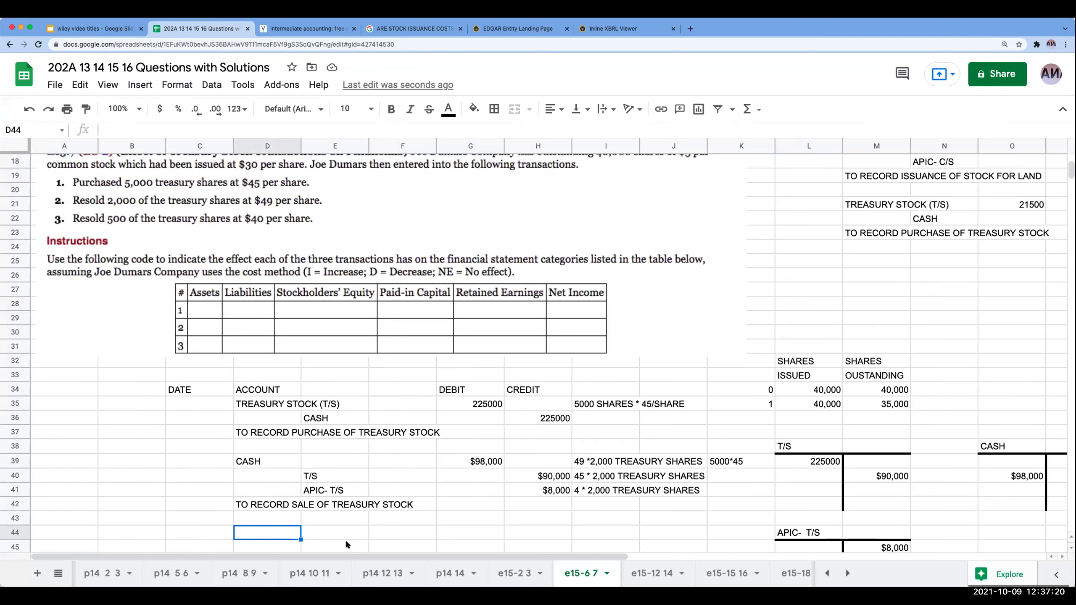
text(CASH)
key(Return)
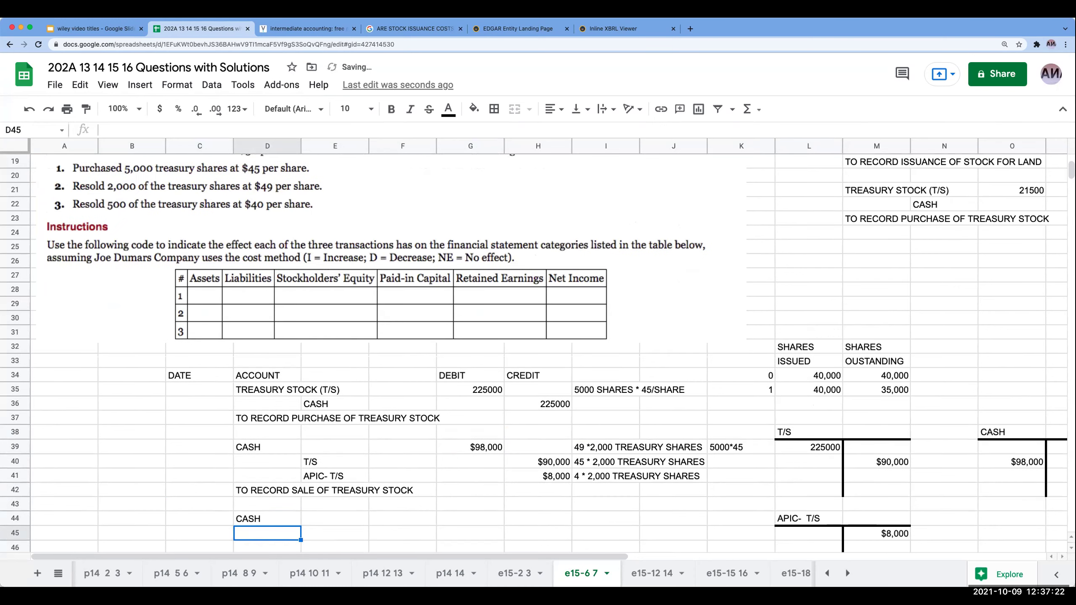
key(Up)
key(Right)
key(Right)
key(Right)
text(+5000*40)
key(Tab)
Step: Enter the note 500 TREASURY SHARES * 40/SH in I44 and format the G44 cash debit as currency
key(Tab)
text(500 T/S AT)
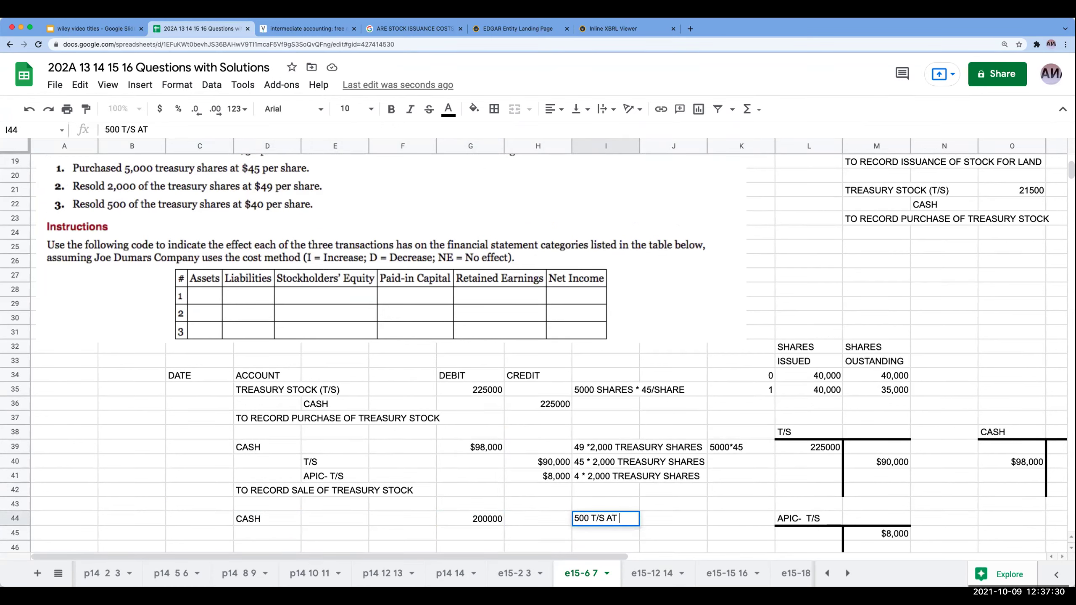
key(BackSpace)
key(BackSpace)
key(BackSpace)
key(BackSpace)
key(BackSpace)
key(BackSpace)
text(REASURY SHARES * 40/SH)
key(Return)
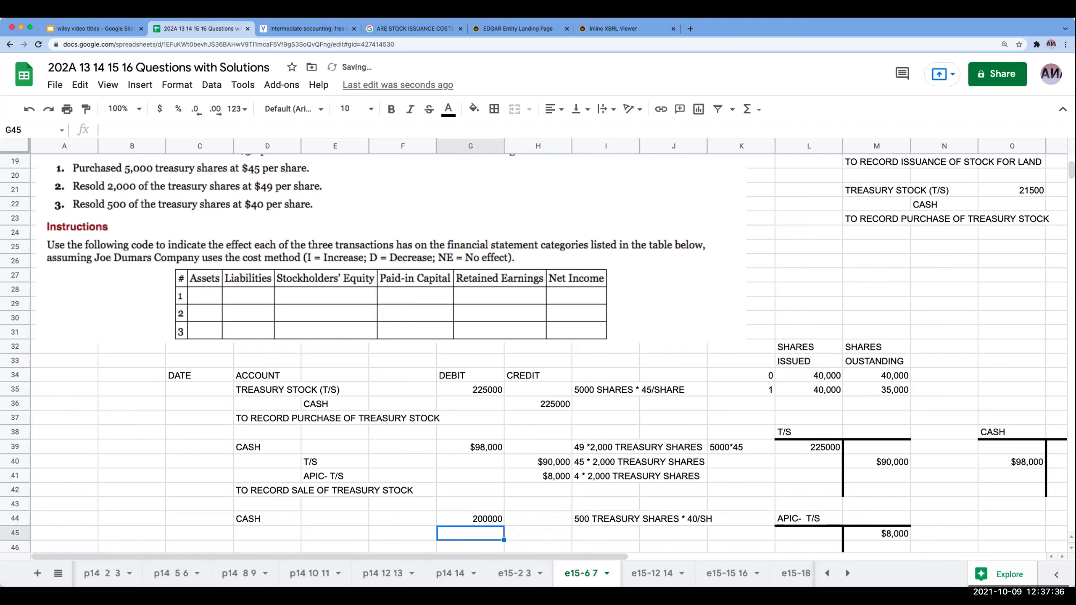
key(Up)
click(151, 111)
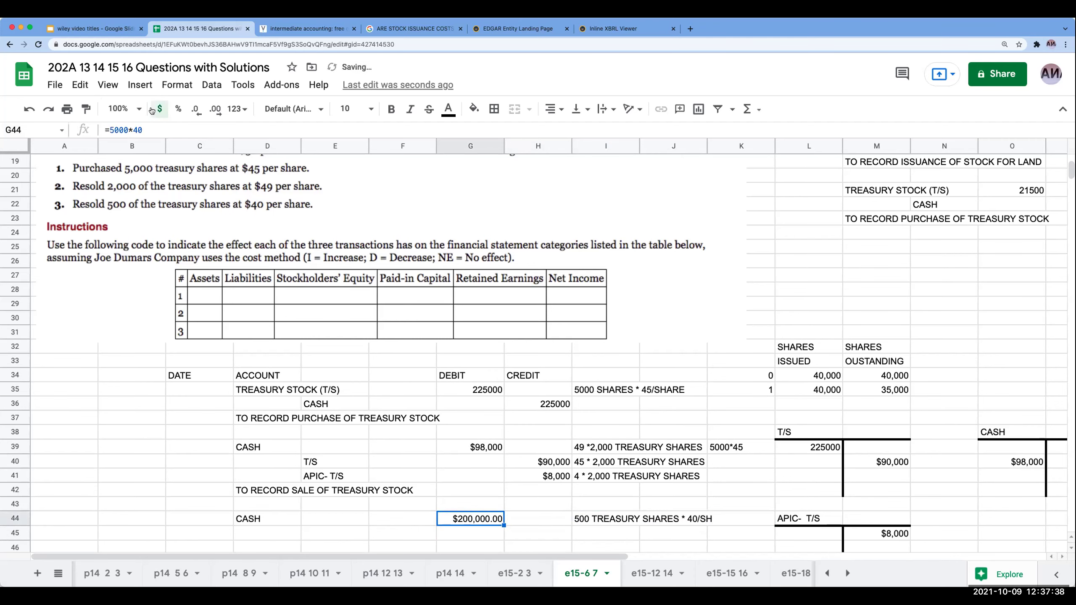
Step: Remove the decimals from the G44 cash debit and enter T/S as the credit account in E47
click(196, 109)
click(196, 109)
scroll(370, 346, down, 3)
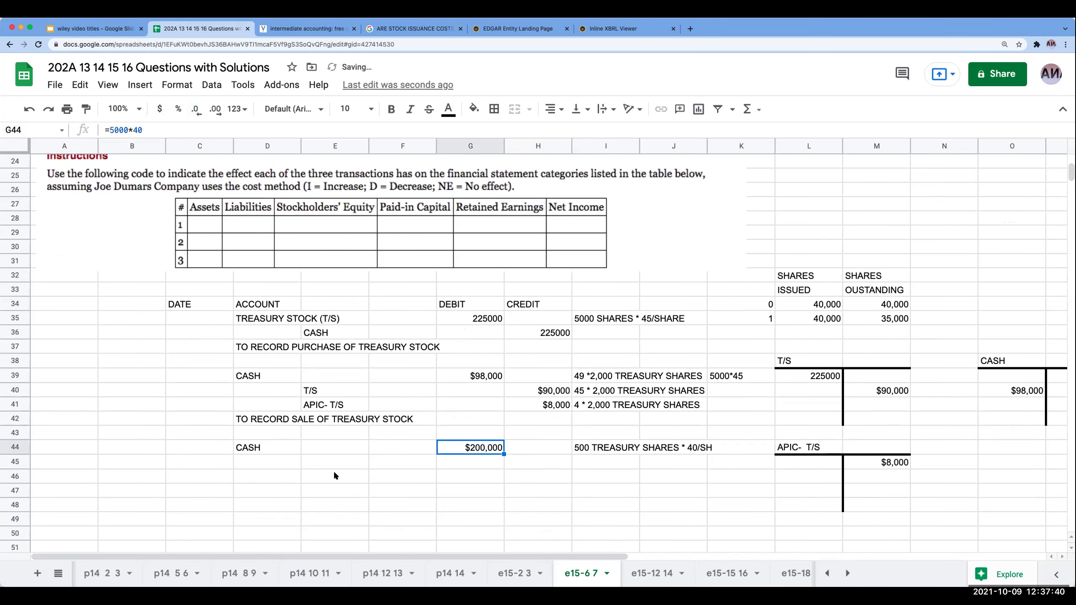
click(334, 476)
key(Down)
text(T/S)
key(Return)
Step: Enter the note 500 TREASURY SHARES * 45/SHARE in I47 beside the T/S credit line
key(Up)
key(Right)
key(Right)
key(Right)
key(Right)
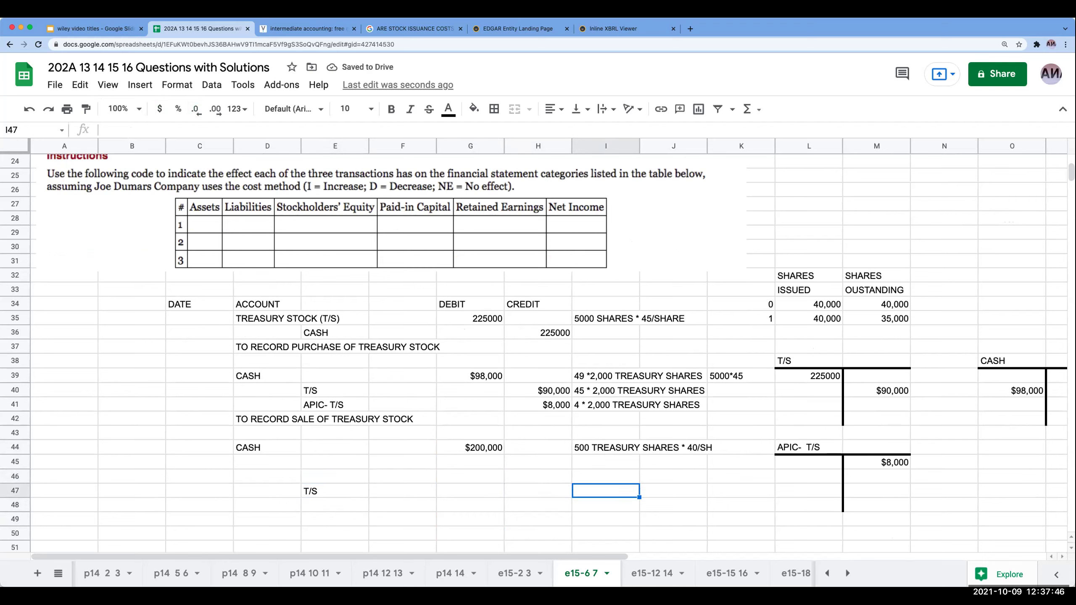
text(500)
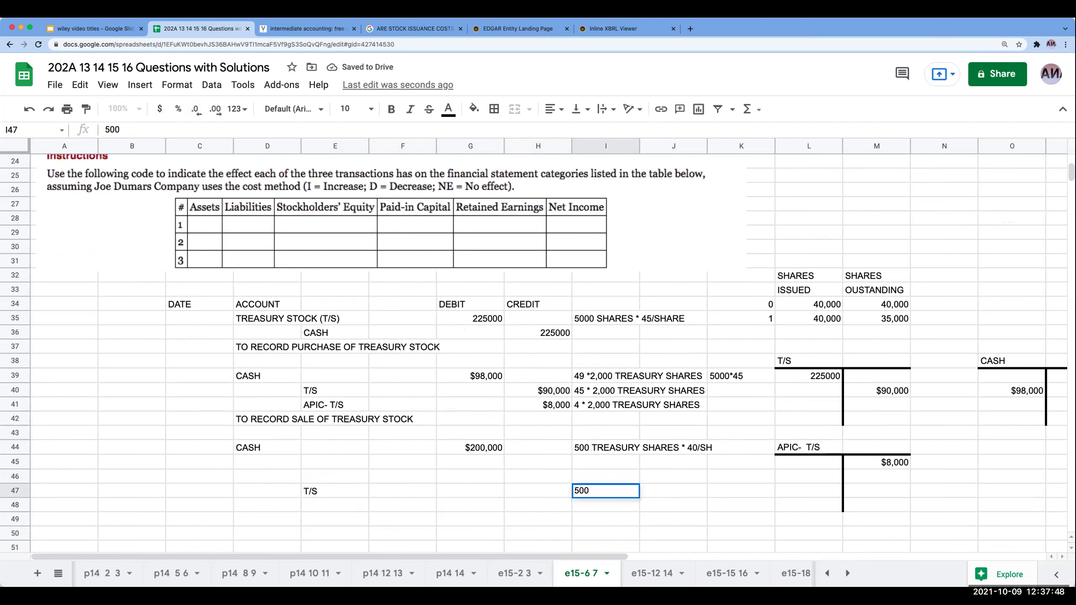
text( TREASURY STH)
key(BackSpace)
text(HAR)
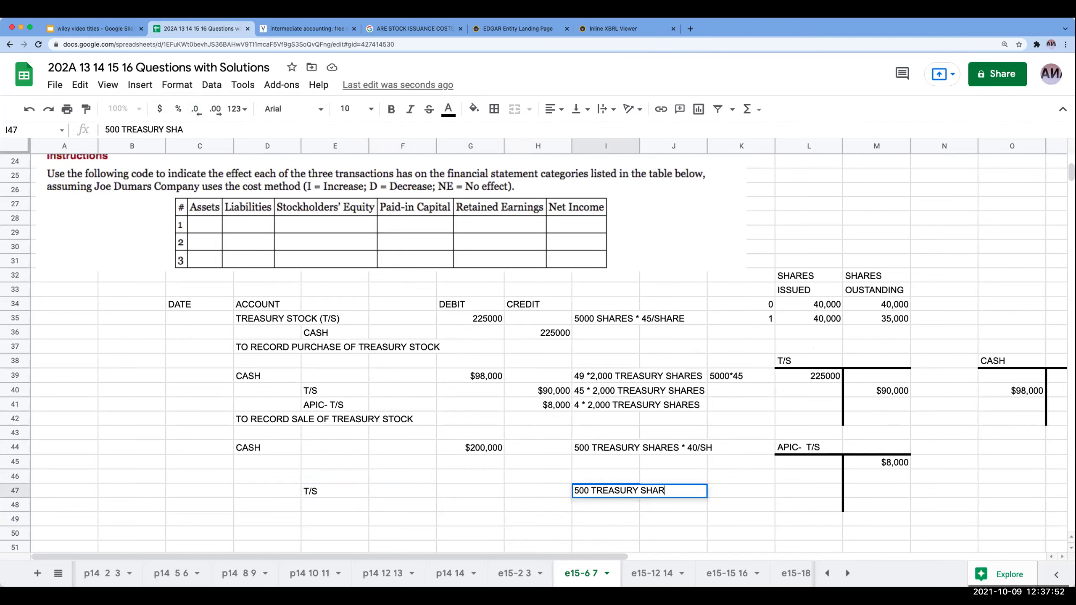
text(ES * 45/SHARE)
key(Return)
Step: Enter the T/S credit formula +500*45 in H47 and format it as currency without decimals
click(606, 491)
click(538, 491)
text(+500*45)
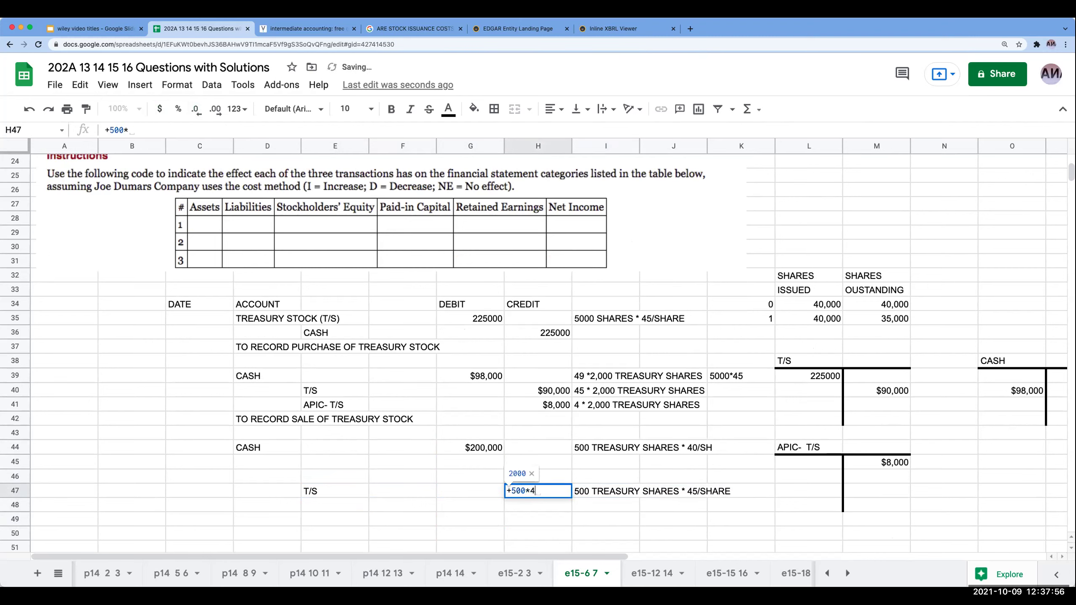
key(Return)
key(Up)
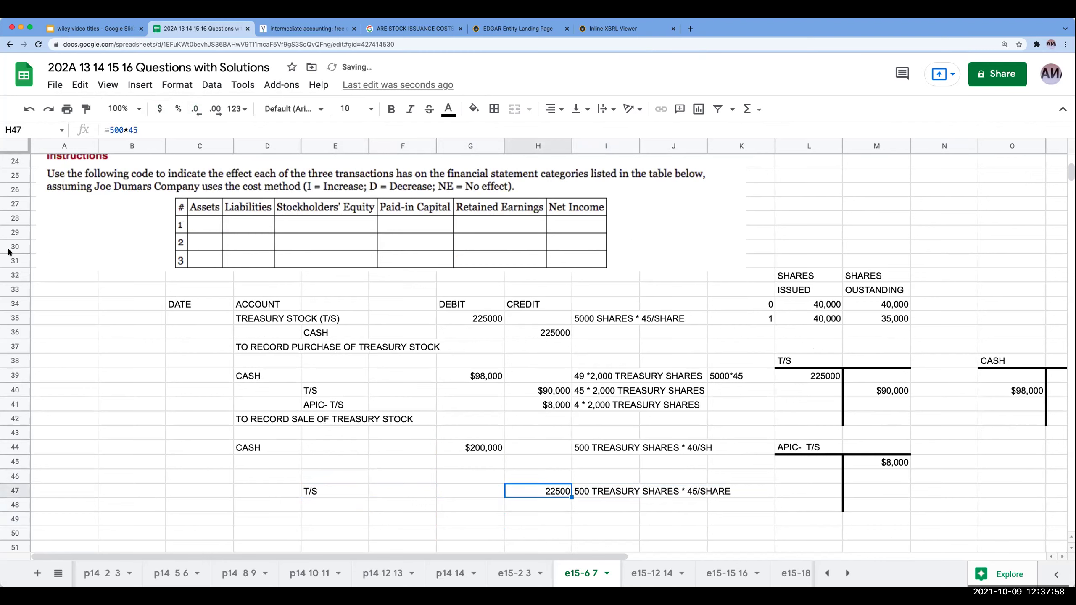
click(159, 109)
double_click(195, 109)
double_click(543, 493)
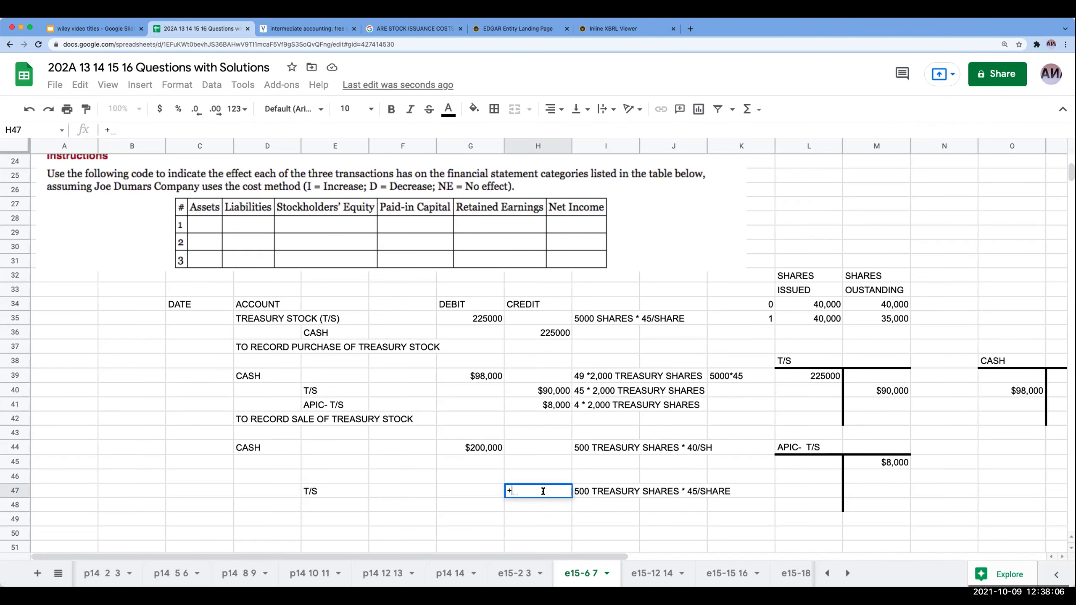
key(Return)
key(Up)
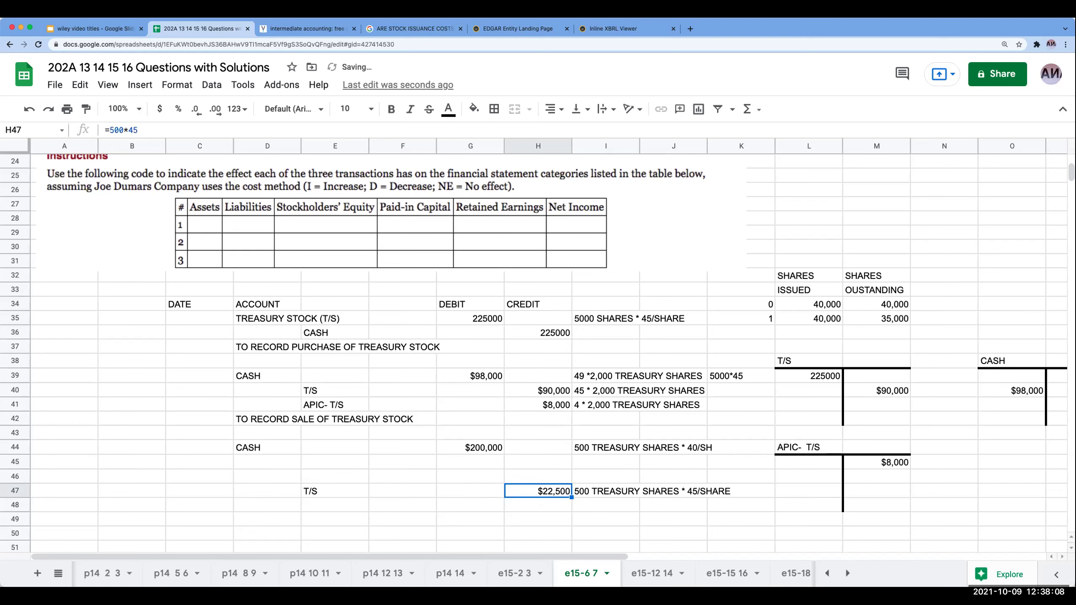
Step: Correct the cash debit formula in G44 to =500*40 and check it against the third transaction's text
key(Left)
key(Up)
key(Up)
key(Up)
text(500*40)
key(Return)
key(Up)
text(=500*40)
key(Return)
click(470, 447)
scroll(427, 491, up, 2)
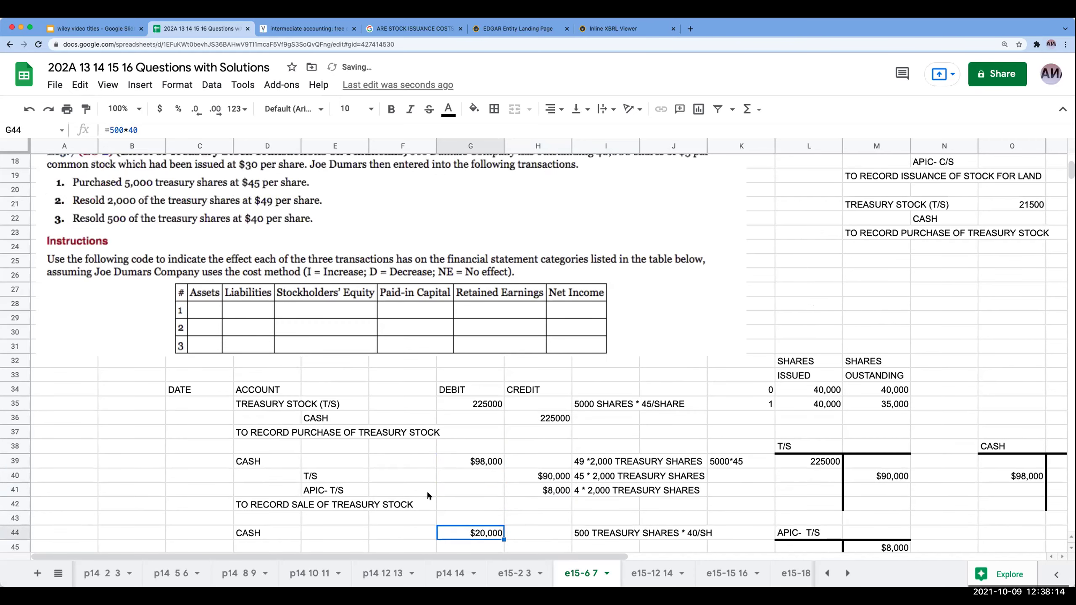
scroll(501, 495, down, 2)
Step: Move the T/S credit line E47:I47 up one row to row 46
click(592, 466)
click(463, 459)
click(530, 506)
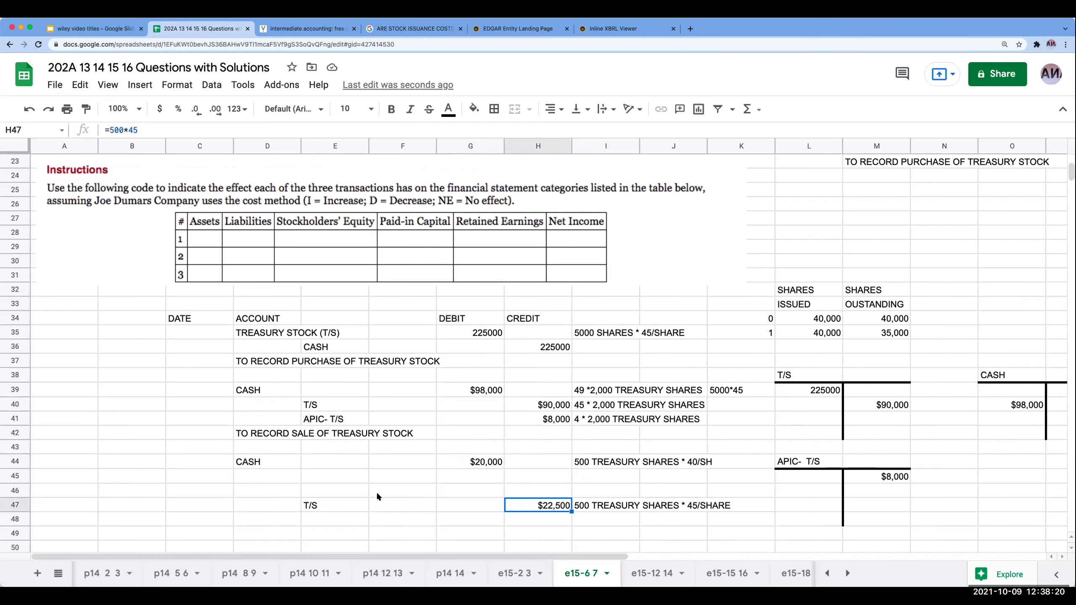
drag(325, 504, 634, 507)
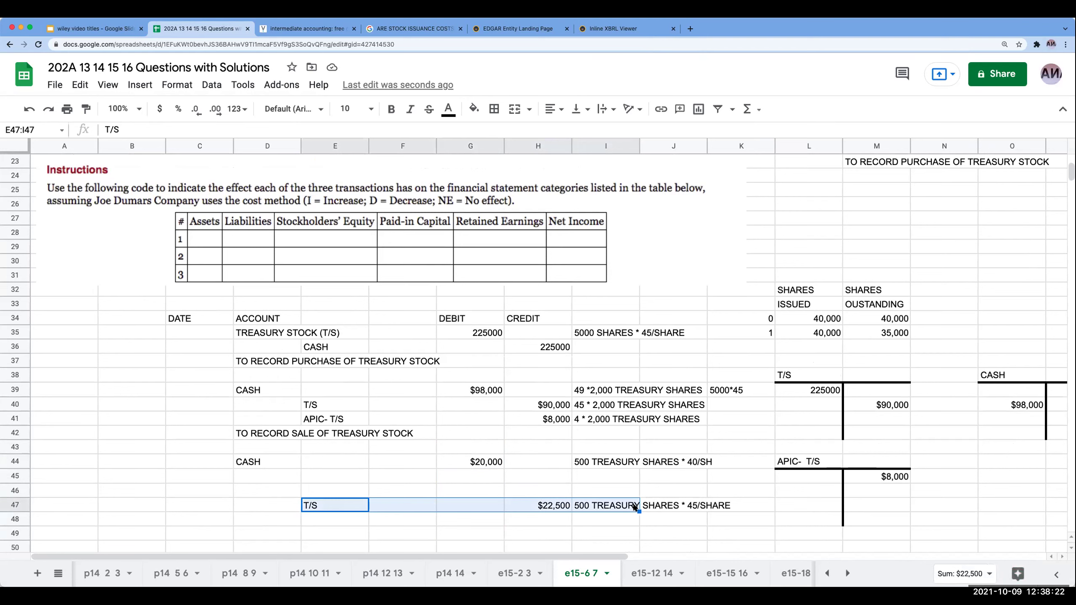
drag(362, 499, 341, 493)
click(408, 510)
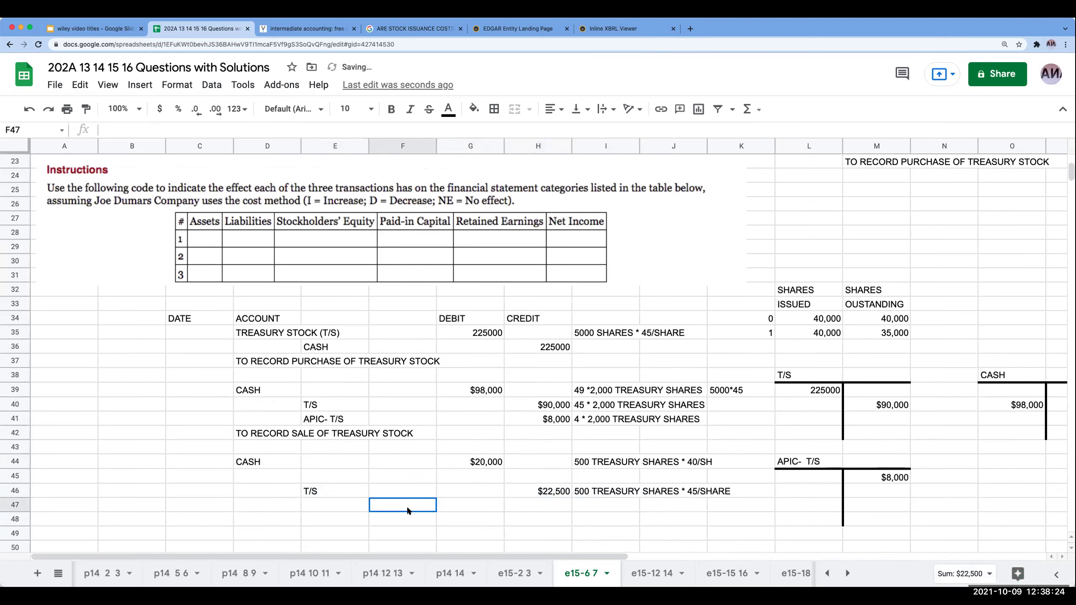
Step: Enter 2500 in L46 on the debit side of the APIC- T/S T-account
click(473, 472)
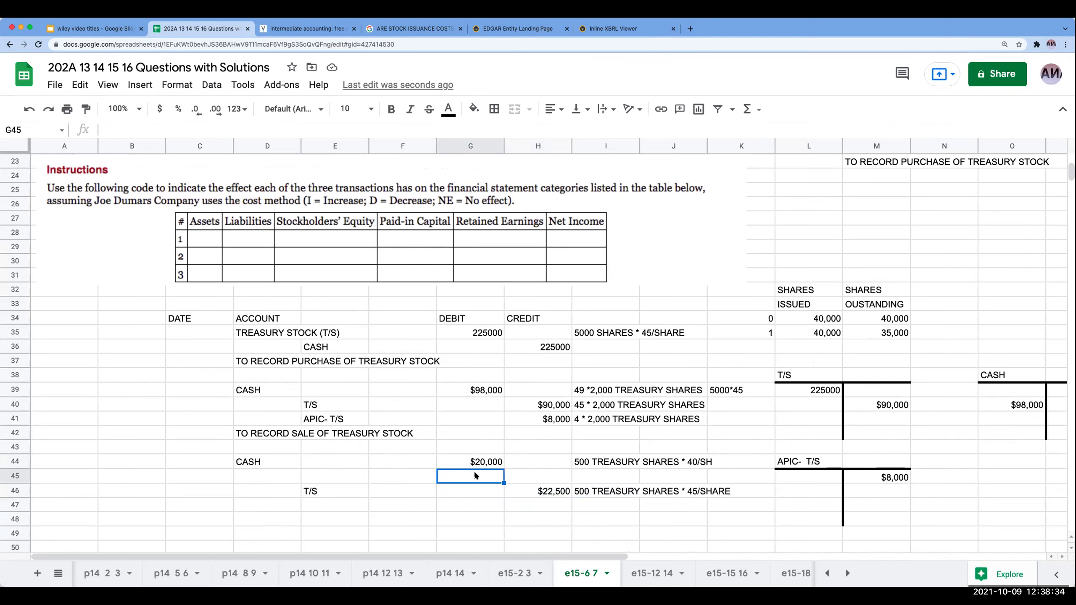
click(783, 495)
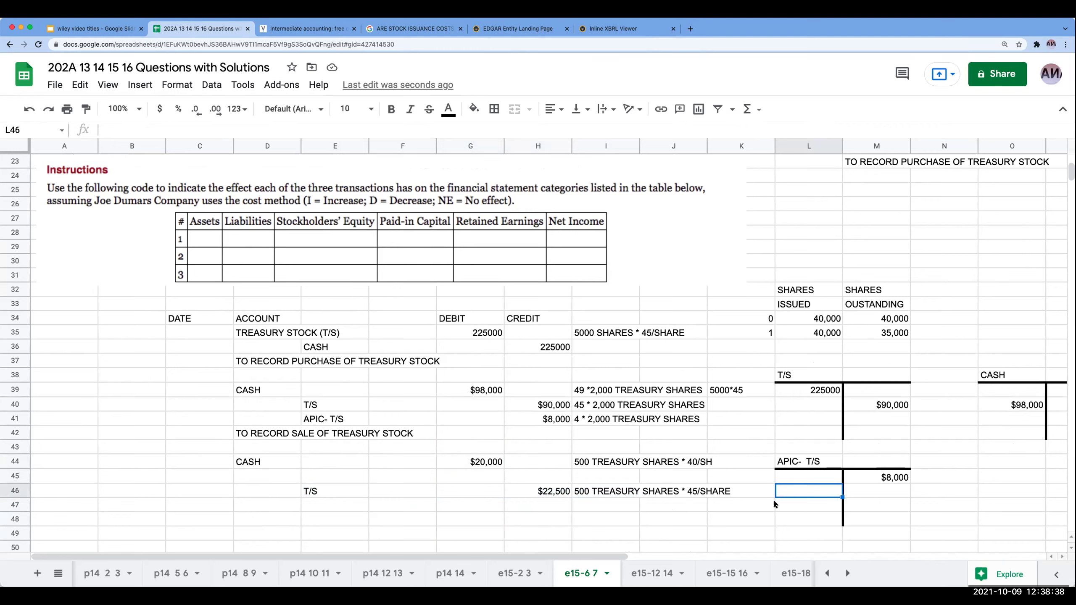
key(Left)
key(Left)
key(Left)
key(Right)
key(Right)
key(Right)
text(2500)
Step: Add the APIC- T/S debit line with 2500 in G45 and the account name in D45 referencing L44
key(Left)
key(Left)
key(Left)
key(Left)
key(Left)
key(Up)
text(2500)
key(Left)
key(Left)
key(Left)
text(+)
key(Right)
key(Right)
key(Right)
key(Right)
key(Right)
key(Right)
key(Right)
key(Right)
key(Up)
key(Return)
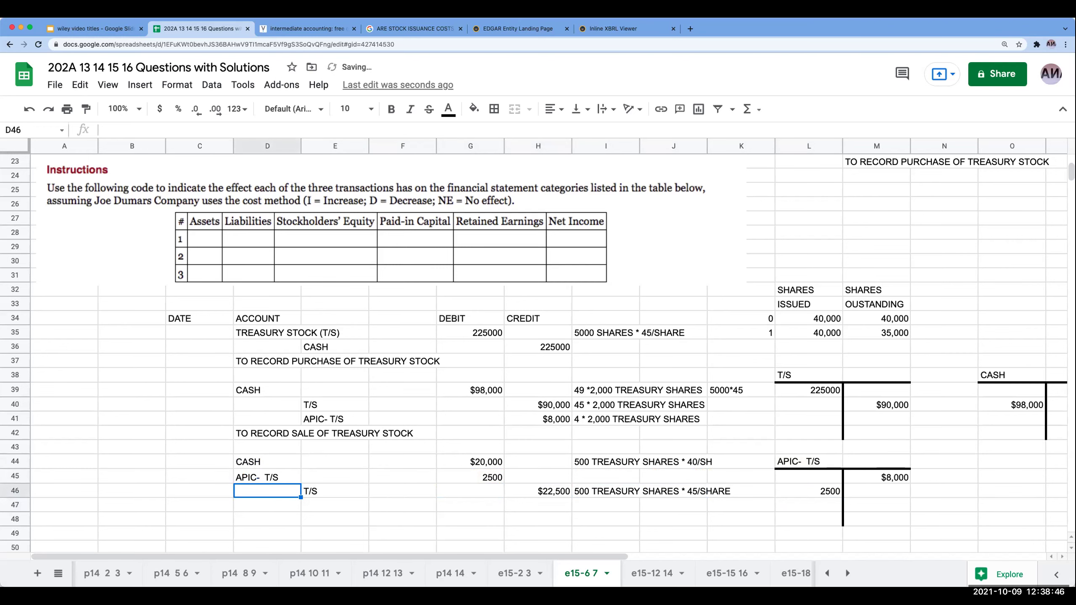
Step: Format the APIC- T/S debit in G45 as currency without decimals
click(490, 479)
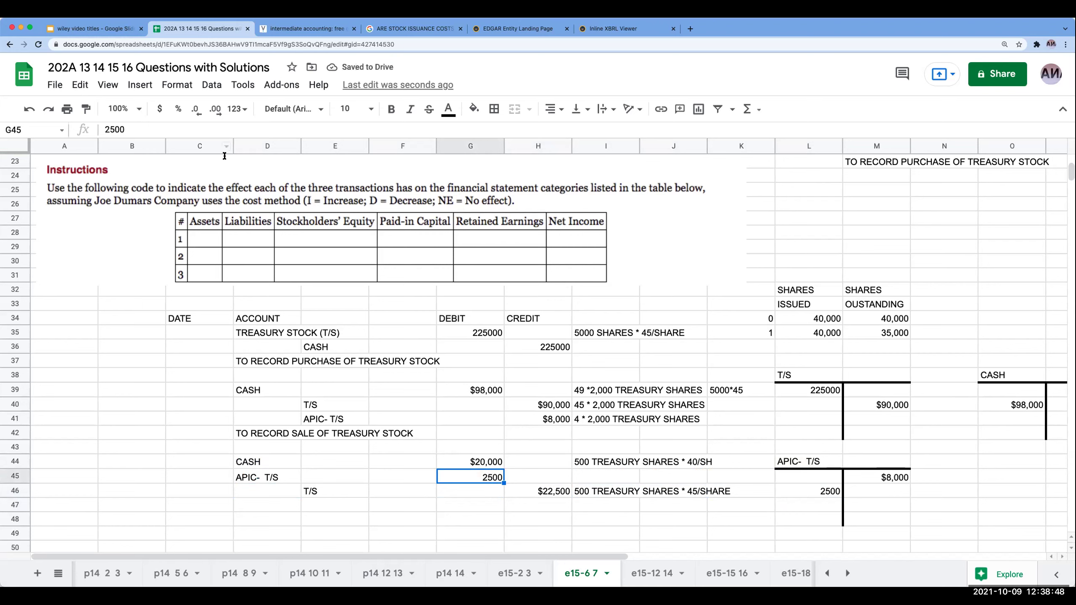
click(157, 109)
click(196, 109)
click(196, 109)
Step: Enter the description TO RECORD SALE OF TREASURY STOCK in D47 below the third entry
click(277, 515)
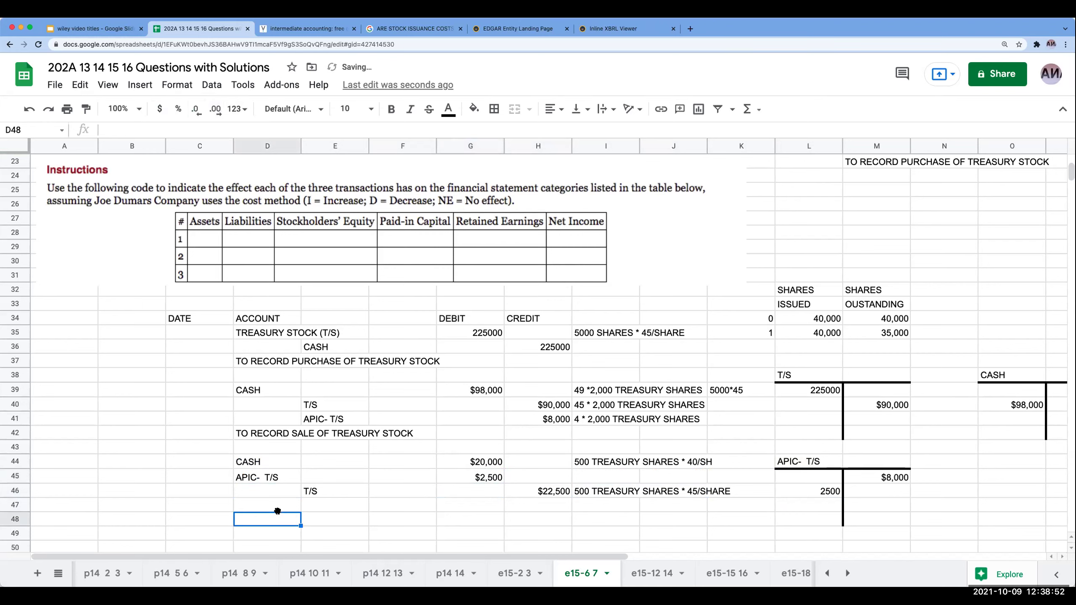
click(278, 510)
text(TO RECO)
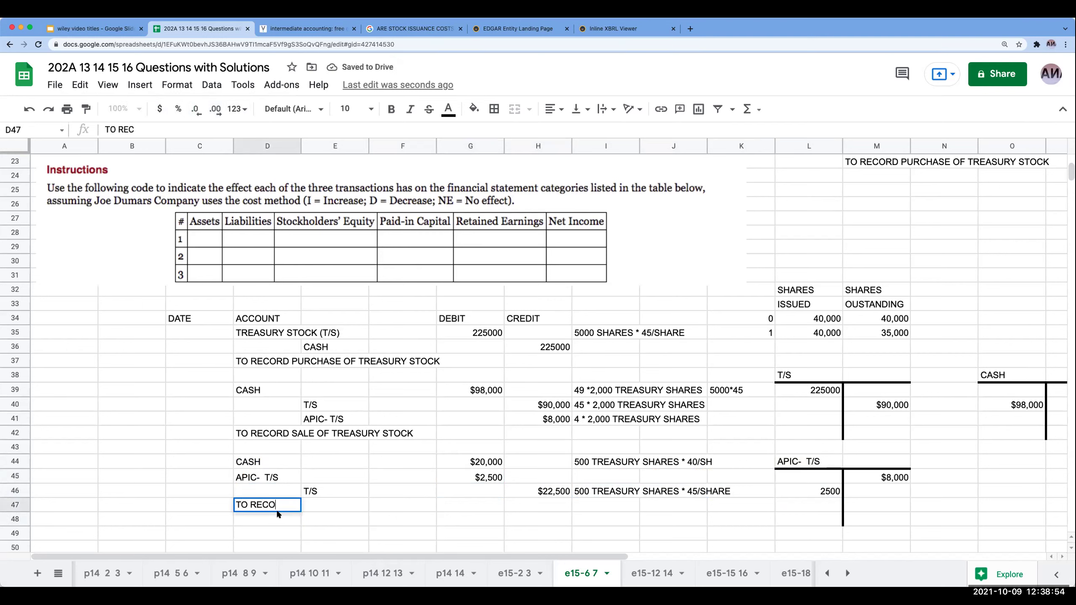
text(RD SALE O)
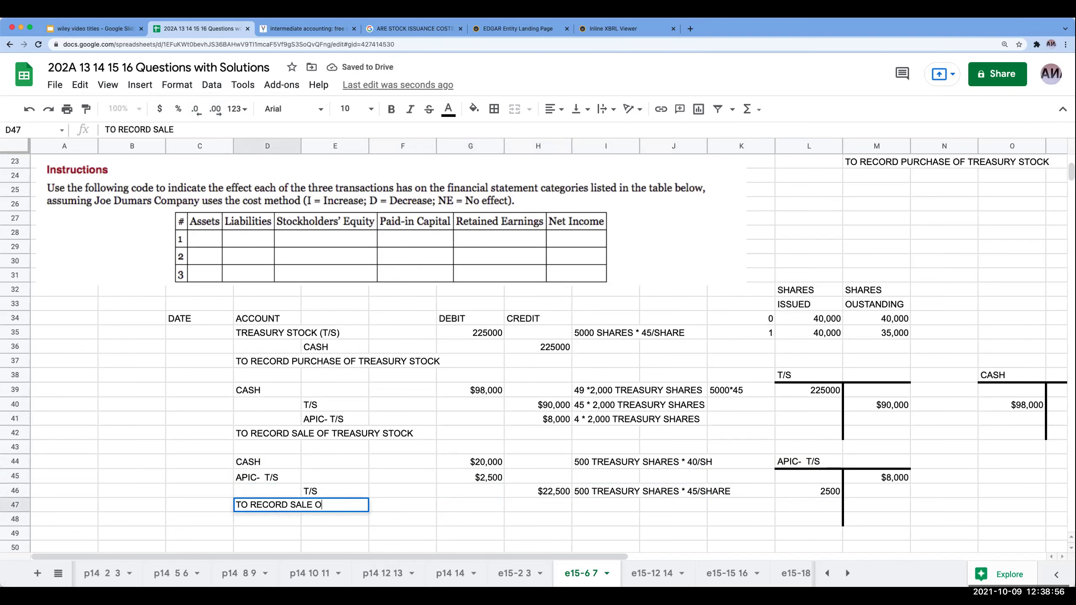
text(F TREASURY STOCK)
key(Return)
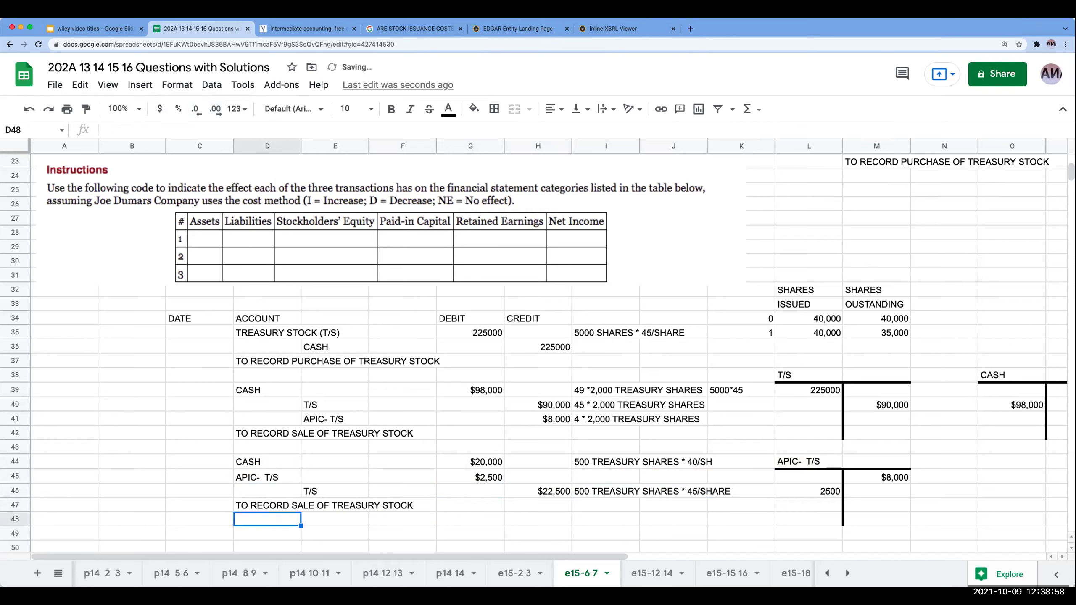
Step: Move the issued and outstanding shares table K32:M35 up one row so it starts at K31
click(279, 479)
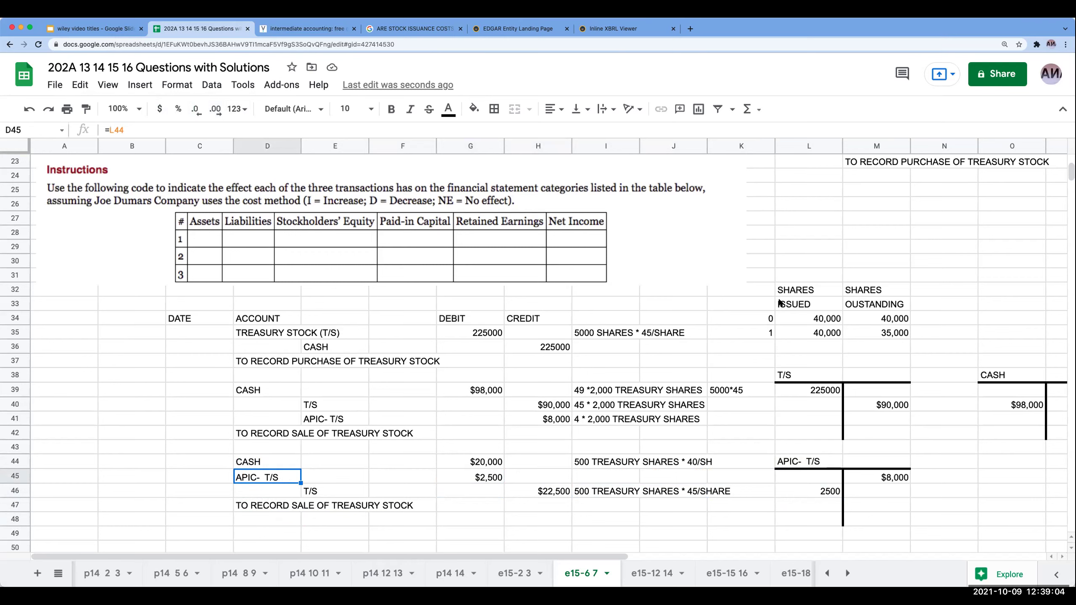
drag(756, 289, 853, 340)
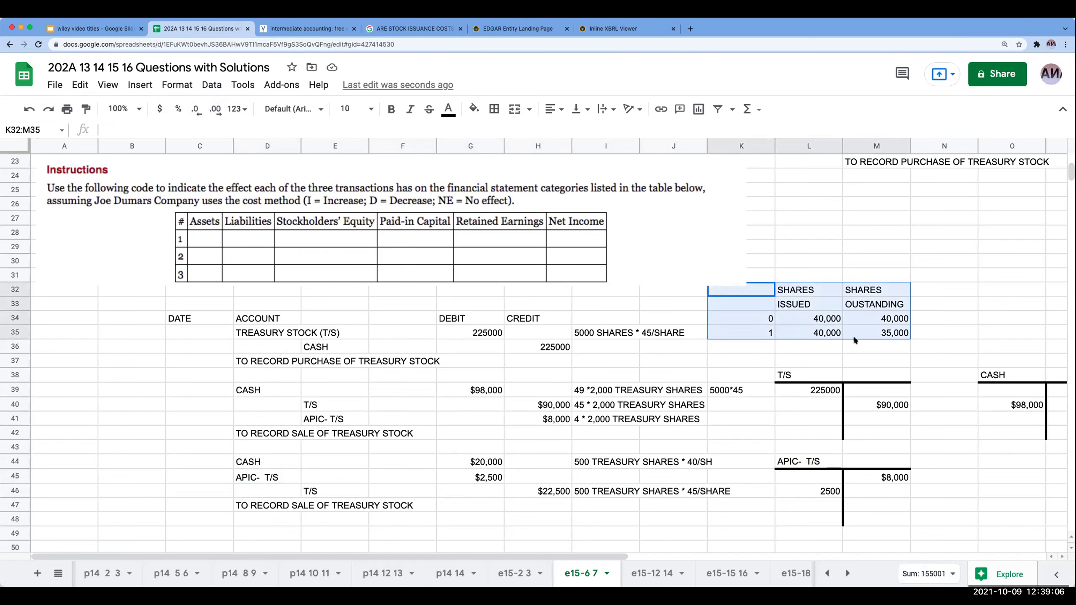
key(ctrl+c)
click(763, 269)
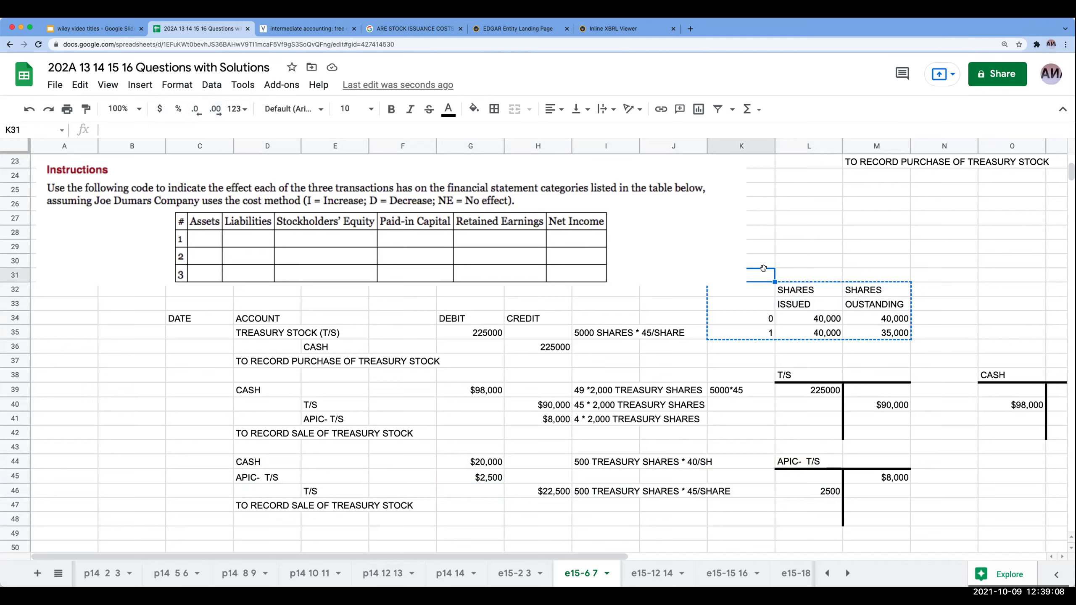
key(ctrl+v)
Step: Start the second transaction's share row with 2 in K35 and issued shares in L35 as +L34
click(761, 332)
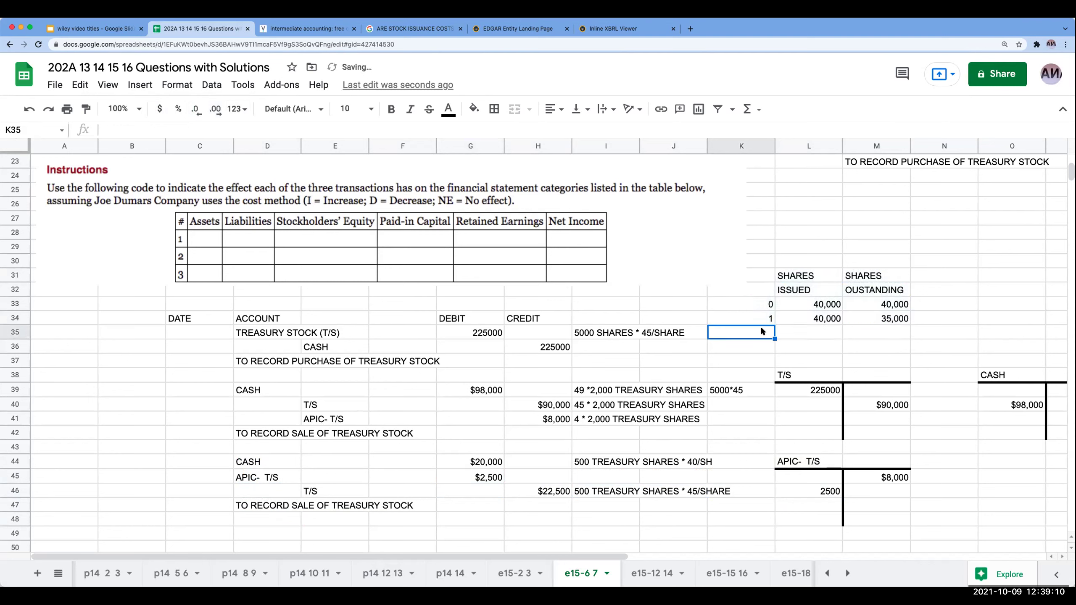
text(2)
key(Tab)
text(+L34)
key(Tab)
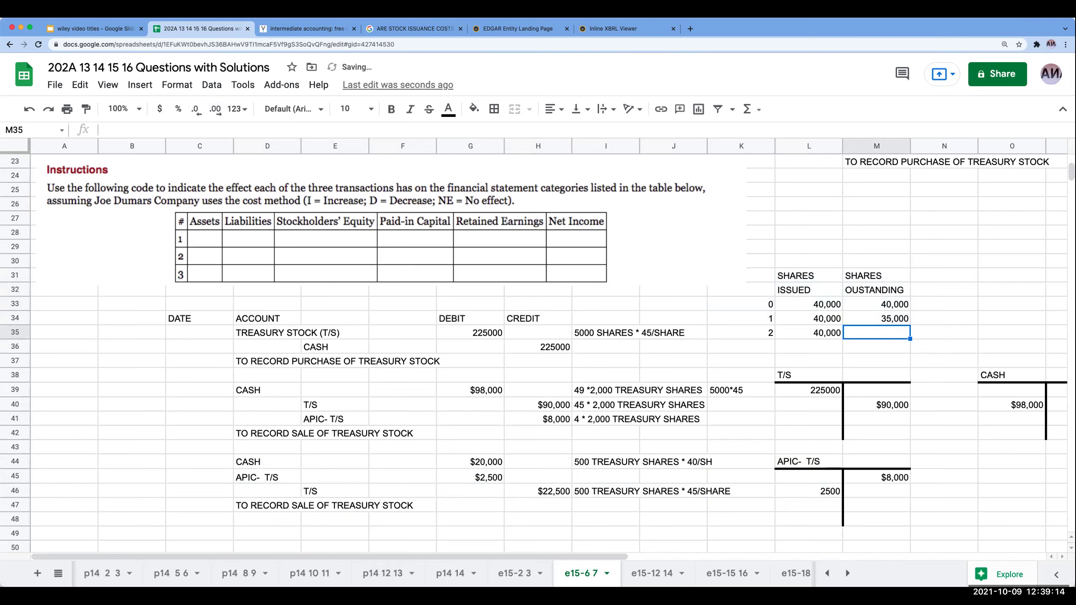
Step: Enter outstanding shares in M35 as +M34+2000 and add the note 35000+2000 in N35
key(Left)
key(Left)
key(Left)
key(Left)
key(Down)
key(Down)
key(Down)
key(Down)
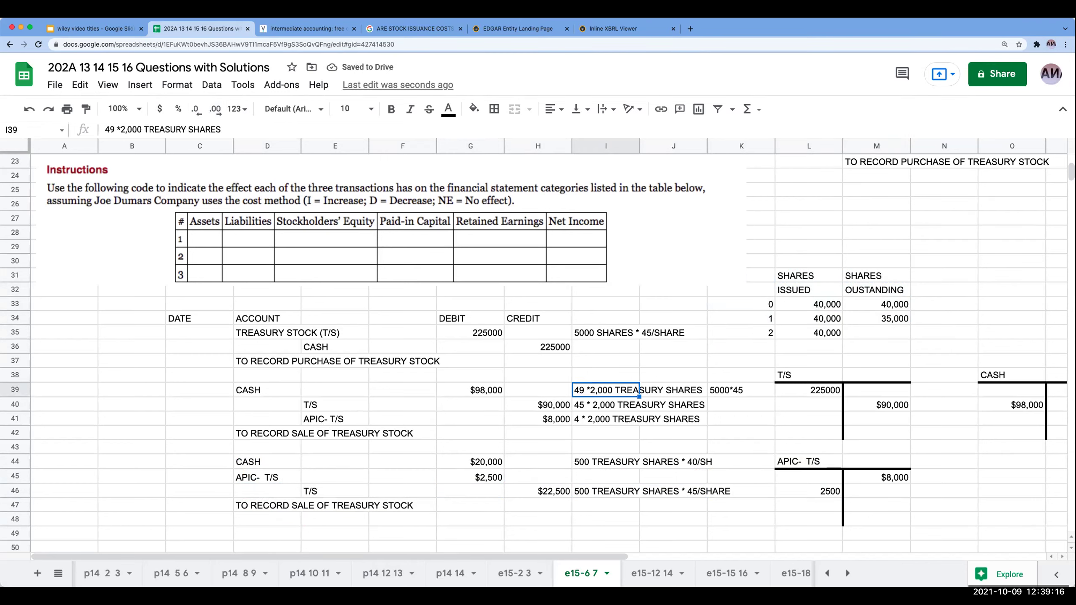
key(Right)
key(Right)
key(Right)
key(Up)
key(Up)
key(Up)
key(Up)
key(Right)
text(+M34+2000)
key(Tab)
text(35000+2000)
key(Return)
key(Up)
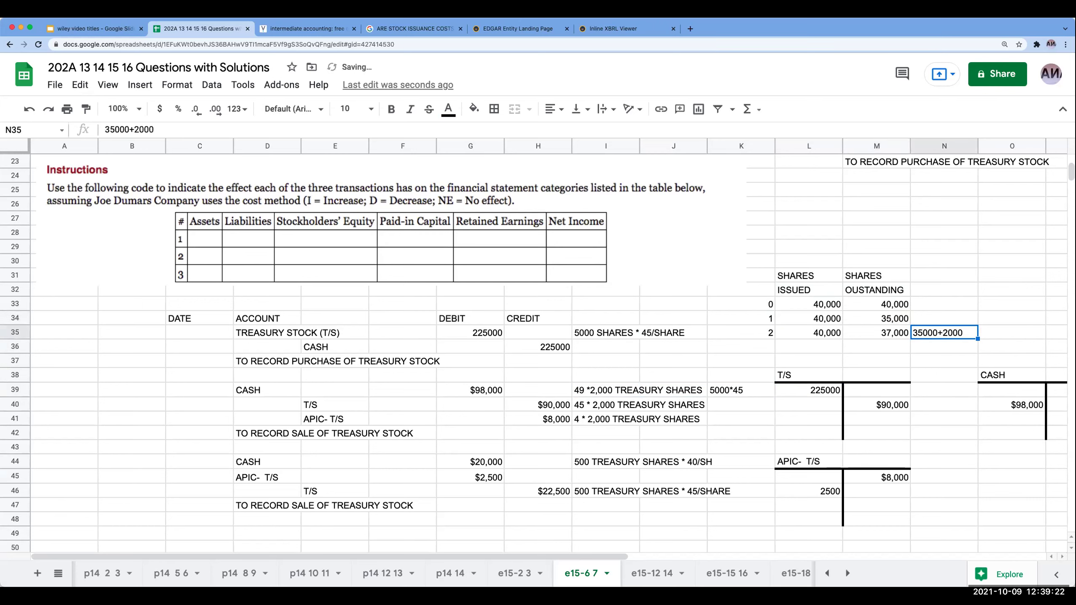
Step: Add the third transaction's share row with 3 in K36, +L35 in L36 and 37500 in M36
key(Left)
key(Left)
key(Left)
key(Down)
text(3)
key(Tab)
text(+L35)
key(Return)
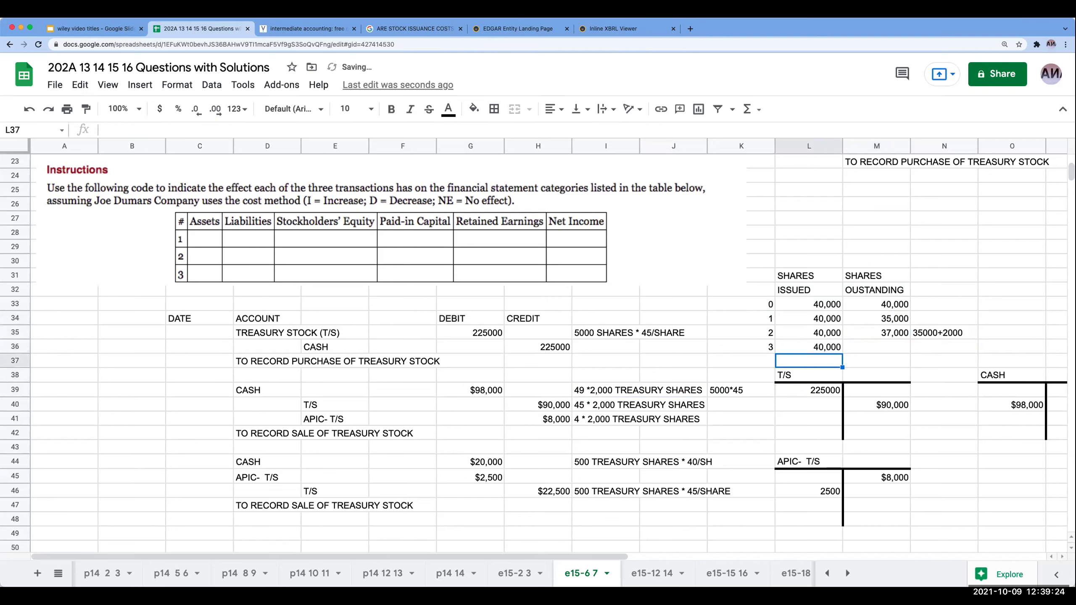
click(876, 347)
text(37500)
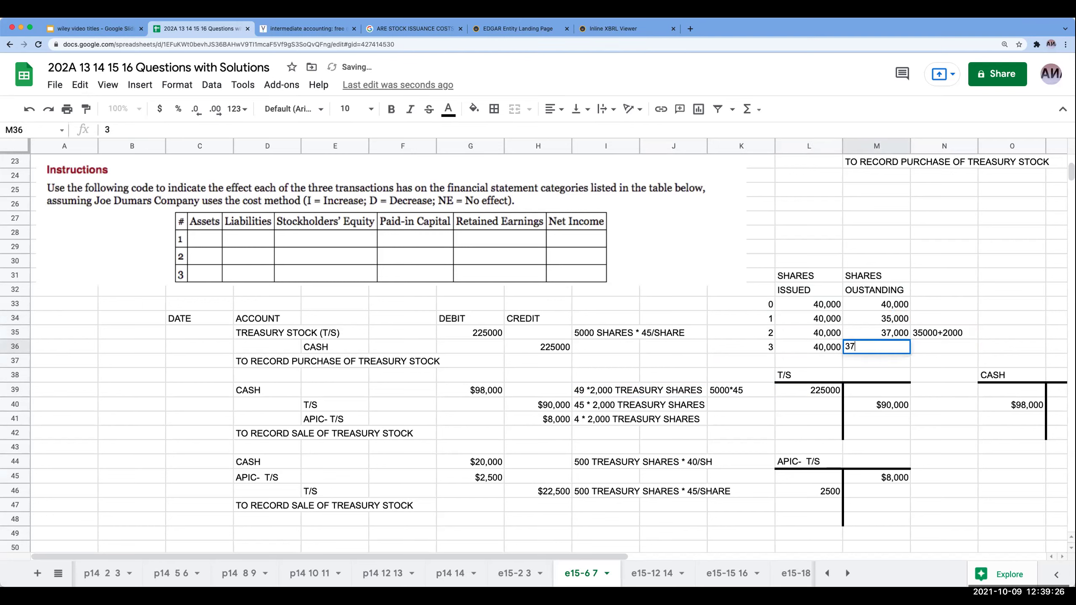
key(Return)
key(Up)
key(Right)
text(37500)
key(BackSpace)
key(BackSpace)
key(BackSpace)
key(BackSpace)
text(7000+500)
key(Return)
click(944, 347)
text(+37000-)
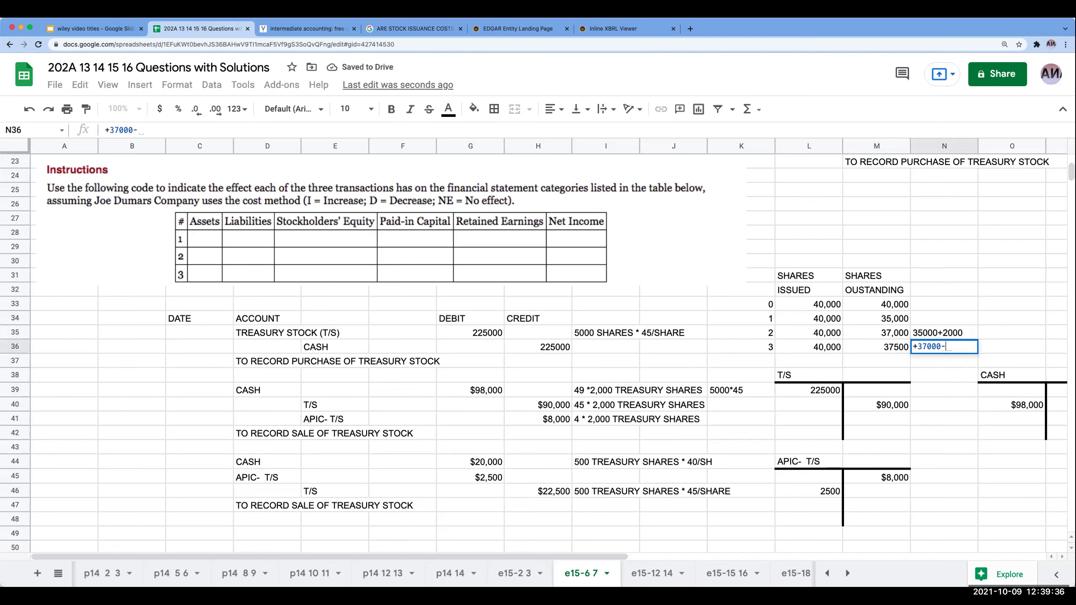
text(500)
key(Return)
Step: Replace the N36 contents with the text note 37000+500 beside the third outstanding share count
click(971, 346)
key(Delete)
text(+37)
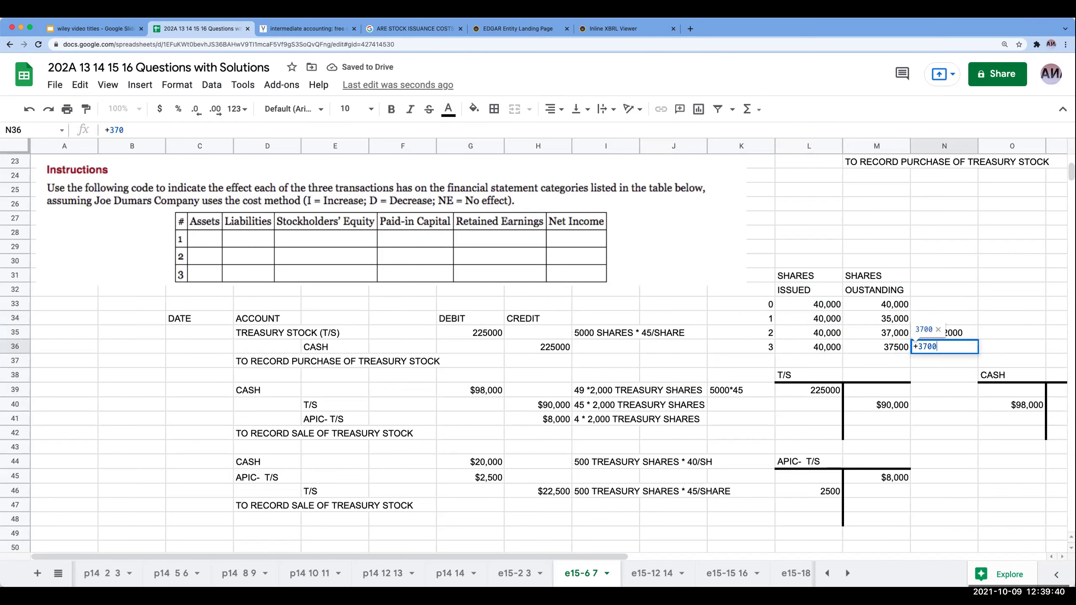
key(BackSpace)
key(BackSpace)
text(37000+50)
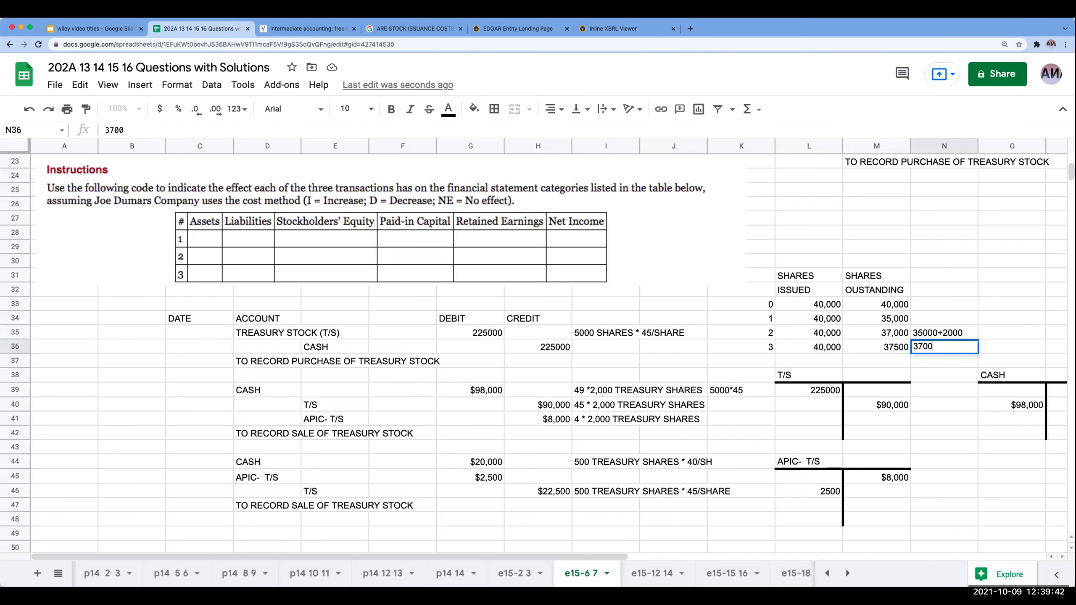
text(0)
key(Return)
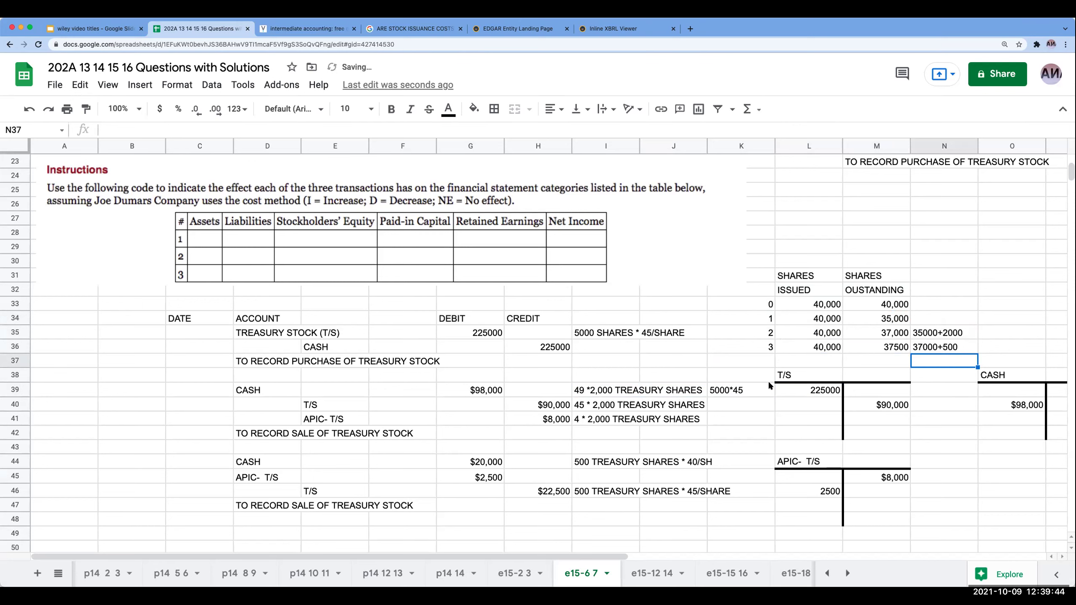
Step: Post the third entry's T/S credit to M41 in the T/S T-account by referencing H46
click(873, 414)
text(+)
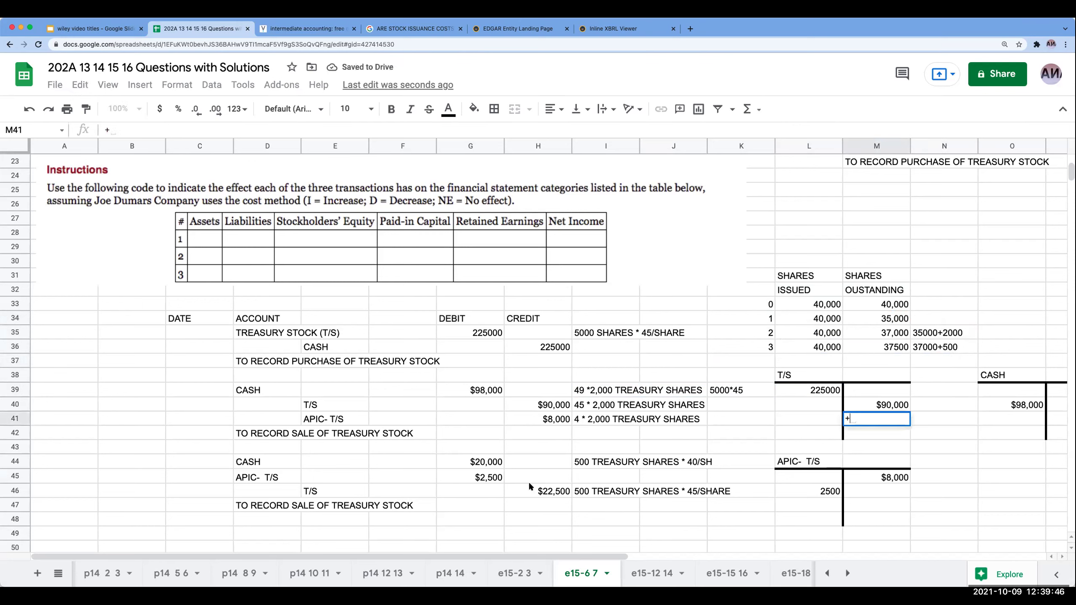
click(552, 489)
key(Return)
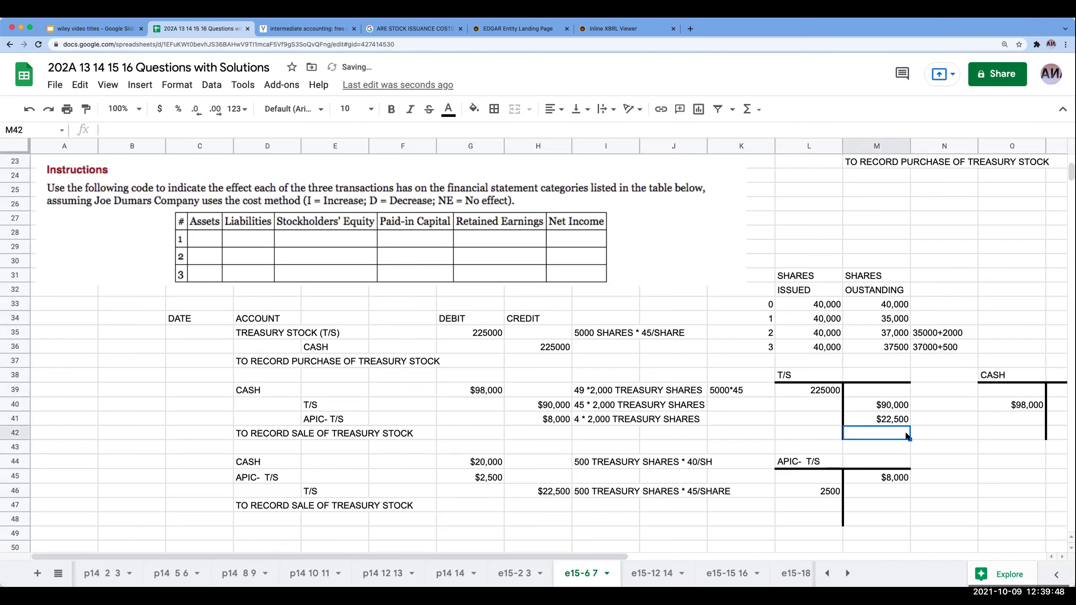
Step: Add horizontal border lines above and below L42:M42 to form the T/S account's totals row
drag(821, 431, 862, 433)
click(494, 108)
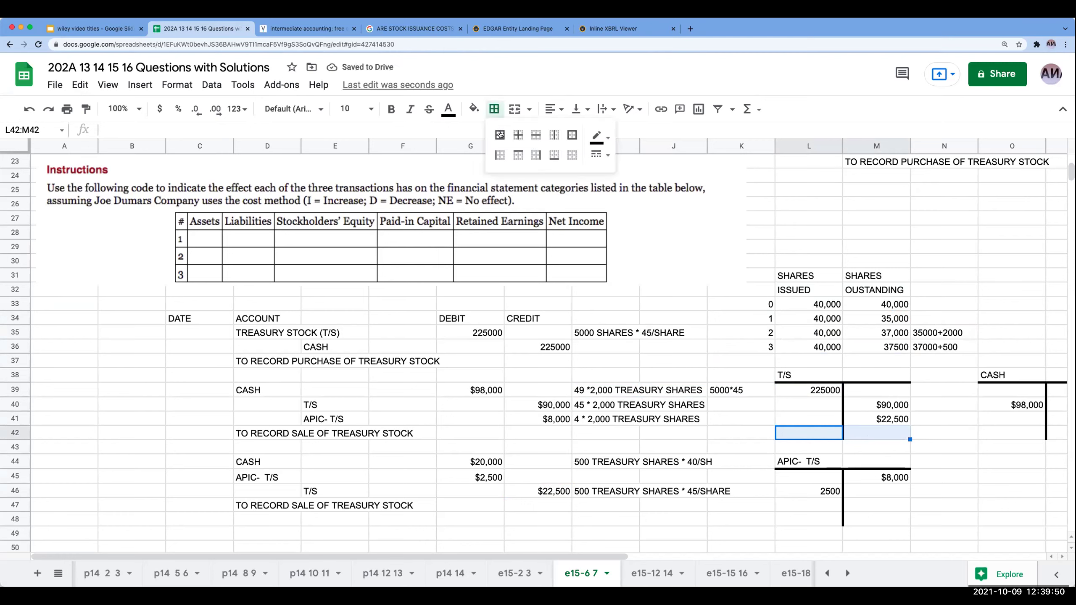
click(518, 156)
click(934, 434)
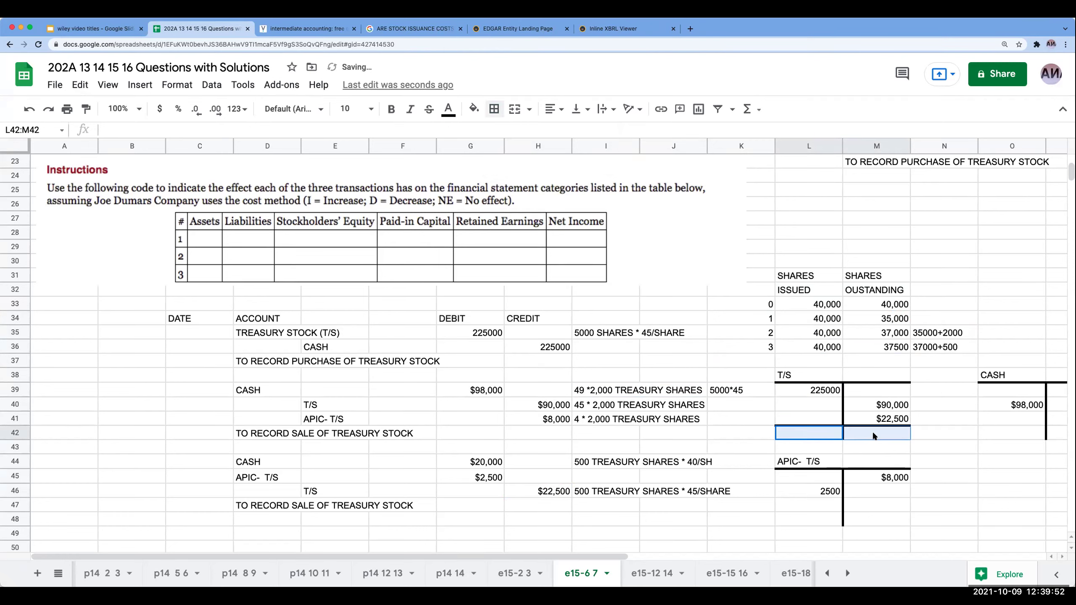
key(alt+shift+2)
Step: Post the third entry's cash debit to O41 in the CASH T-account by referencing G44
click(1012, 418)
text(+)
key(Left)
key(Left)
key(Left)
key(Left)
key(Left)
key(Left)
key(Down)
key(Down)
key(Left)
key(Left)
key(Left)
key(Down)
key(Right)
key(Return)
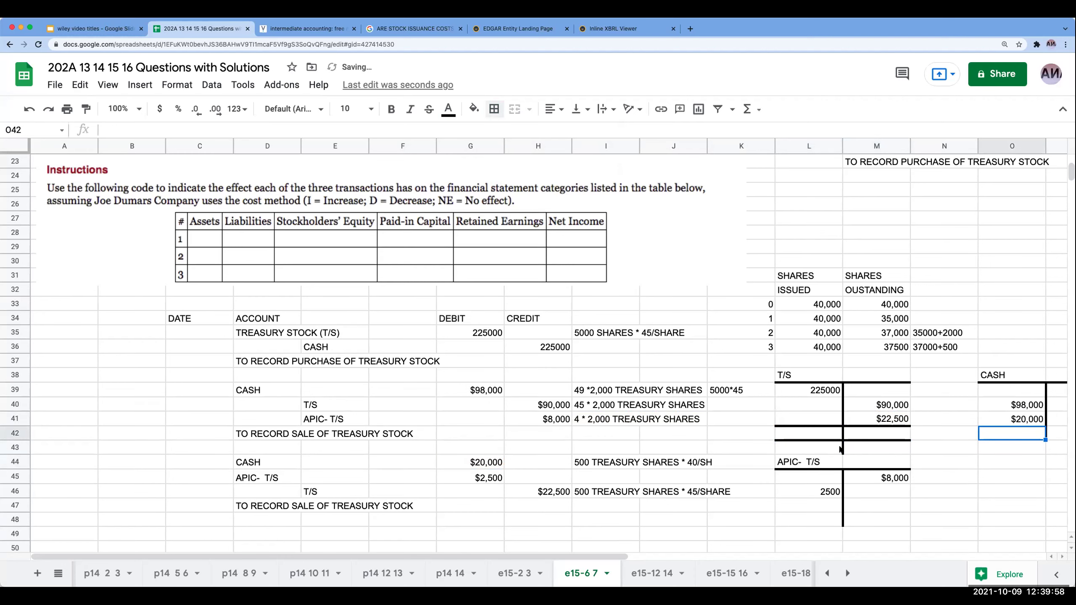
Step: Total the T/S account in row 42, referencing L39 in L42 and adding M40 and M41 in M42
click(829, 434)
text(=)
key(Up)
key(Up)
key(Up)
key(Tab)
text(=)
key(Up)
key(Up)
text(+)
key(Up)
key(Return)
Step: Compute the T/S account's ending balance in L43 with the formula +L42-M42
text(+)
key(Up)
text(-)
key(Right)
key(Up)
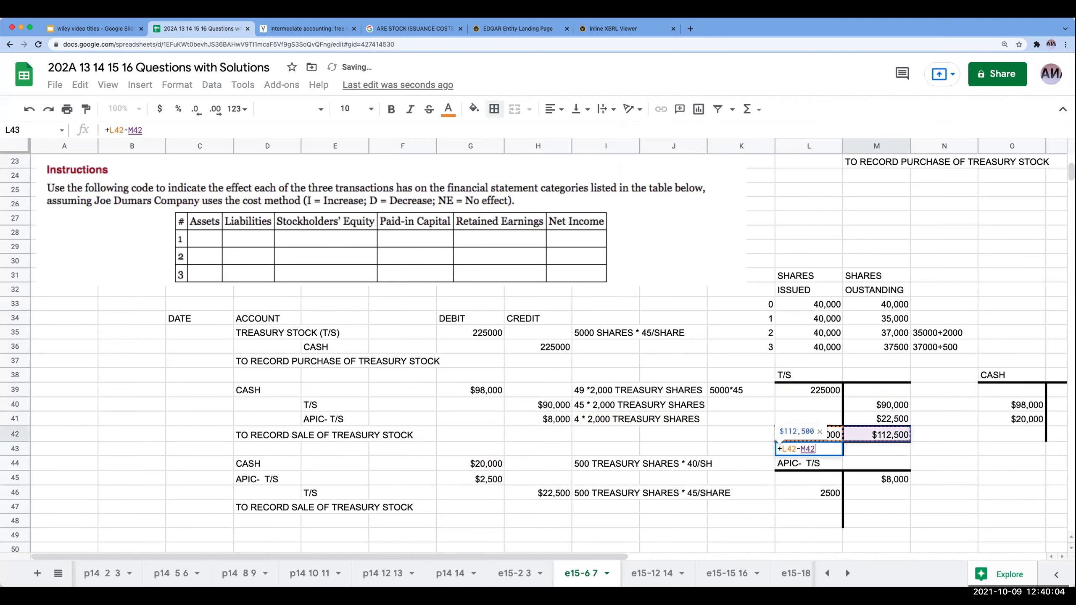
key(Return)
key(Up)
key(Right)
click(944, 449)
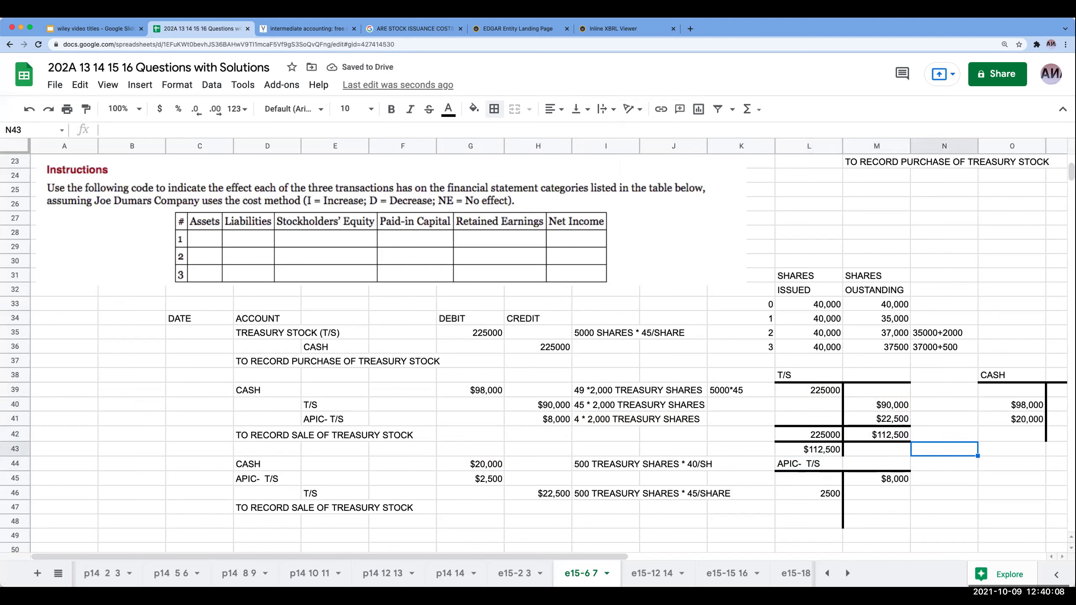
Step: Check the T/S balance by calculating +2500*45 in N43, and clear that cell
text(2500)
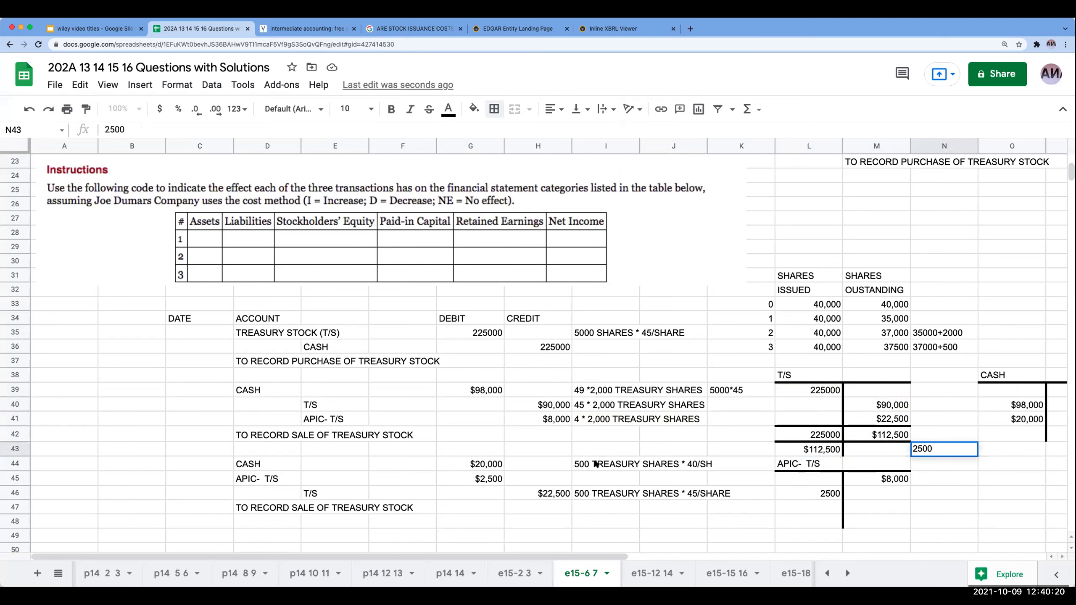
key(BackSpace)
key(BackSpace)
key(BackSpace)
key(BackSpace)
text(+)
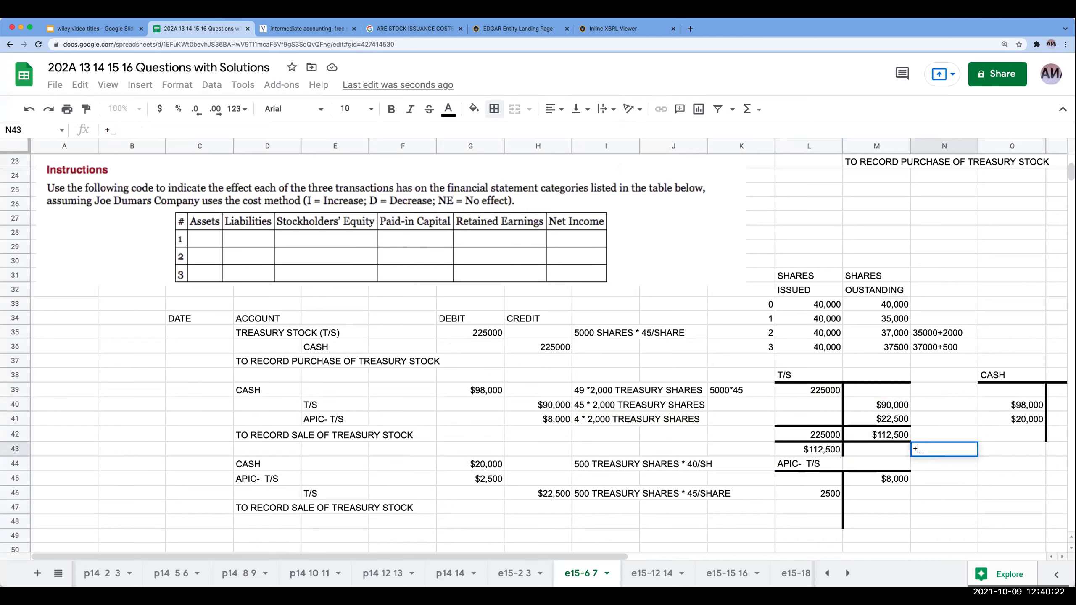
text(2500*45)
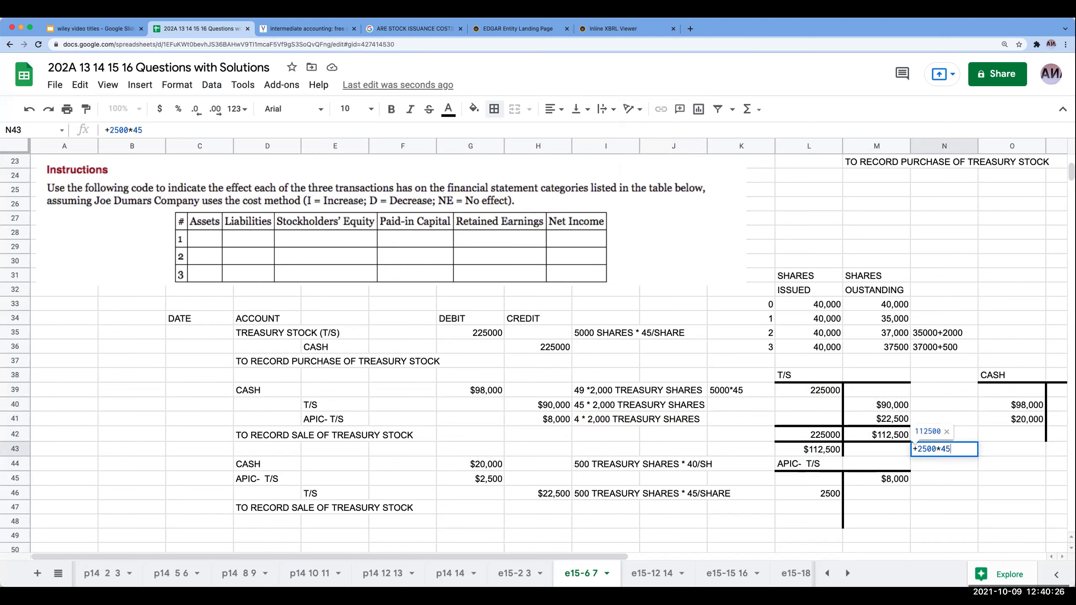
key(Return)
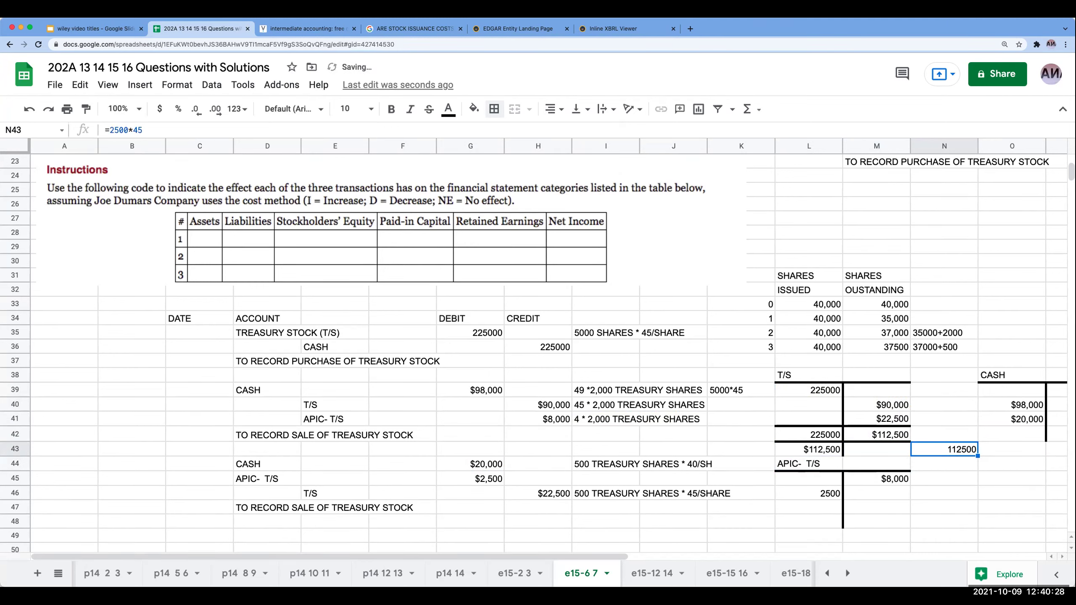
key(Delete)
key(Down)
Step: Enter the scenario text ASSUME THAT 1,000 SHARES WERE SOLD FOR $10/SHARE in C50
scroll(230, 360, down, 4)
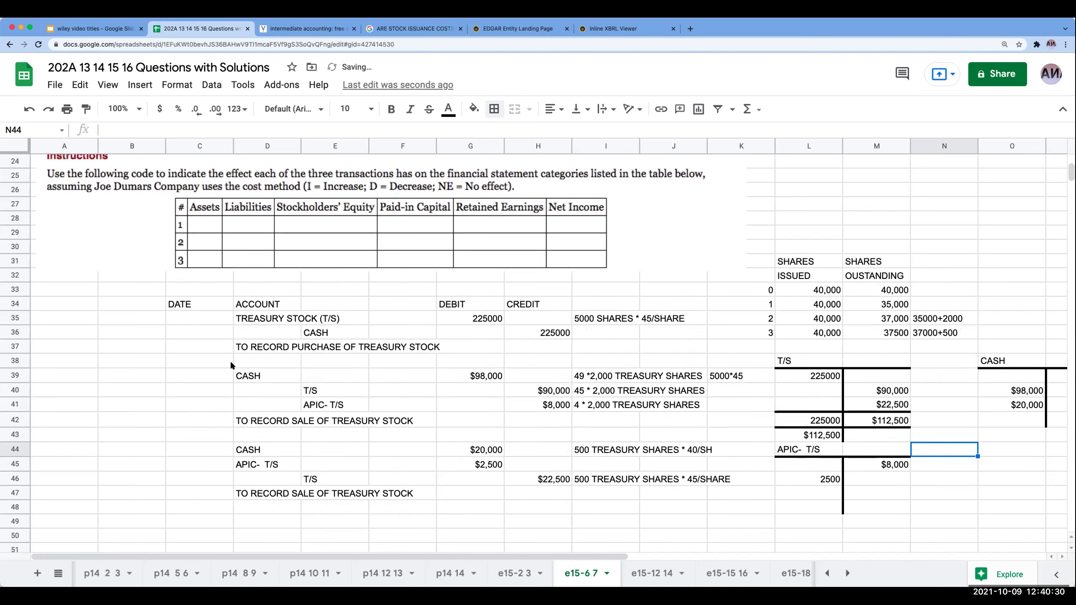
click(199, 466)
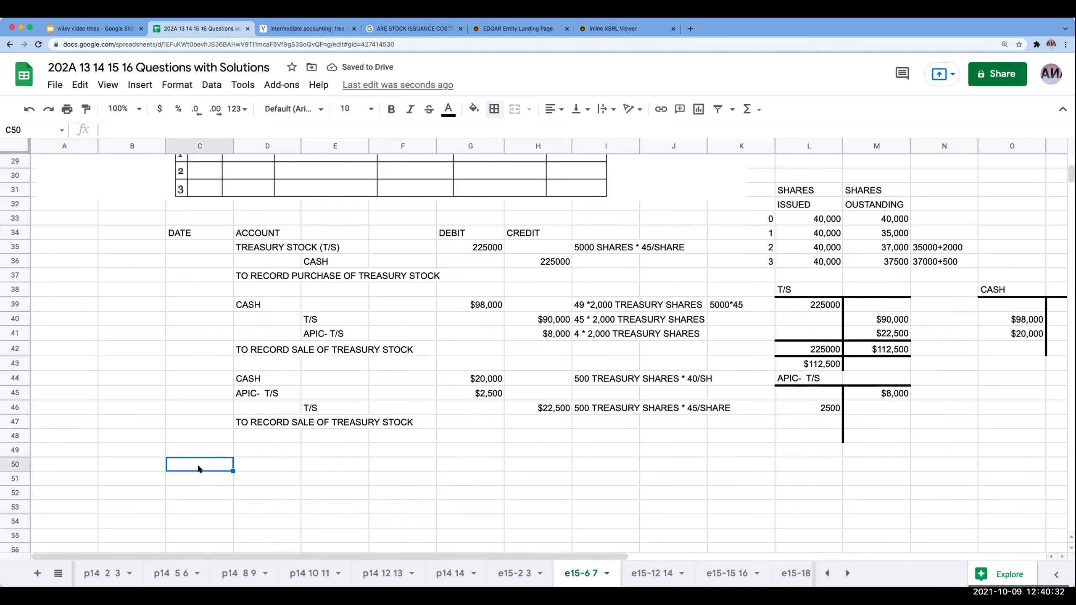
text(ASSUME THAT 1,0)
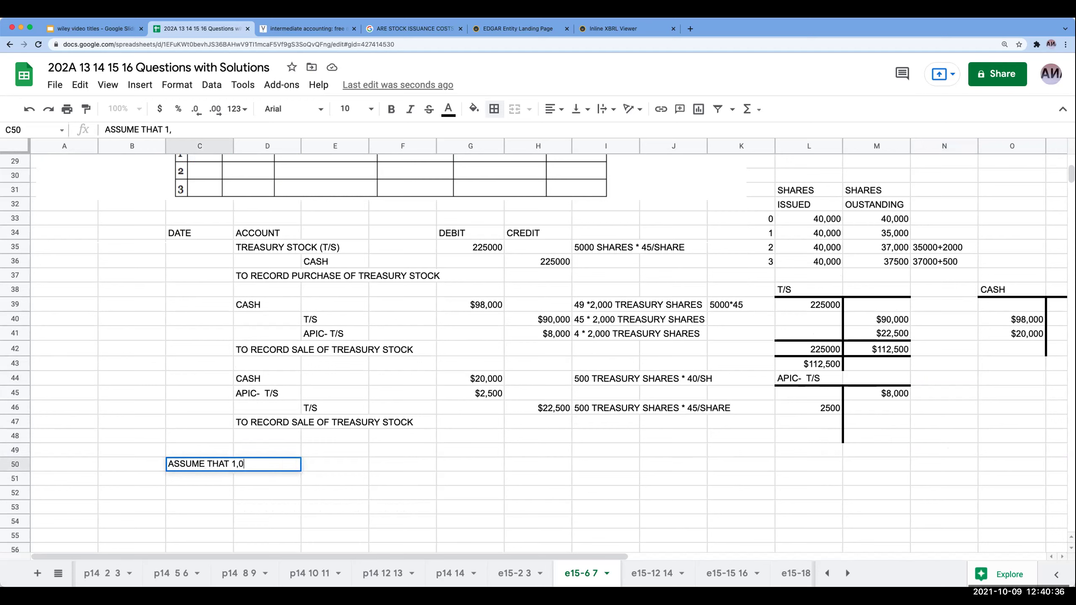
text(00 SHARES WERE )
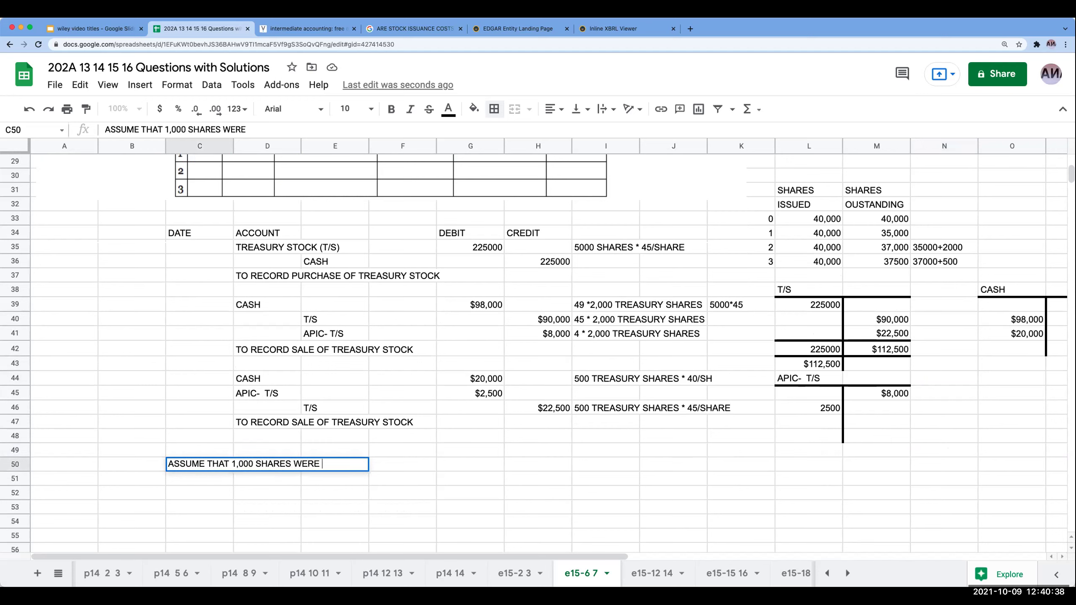
text(SOLD FOR)
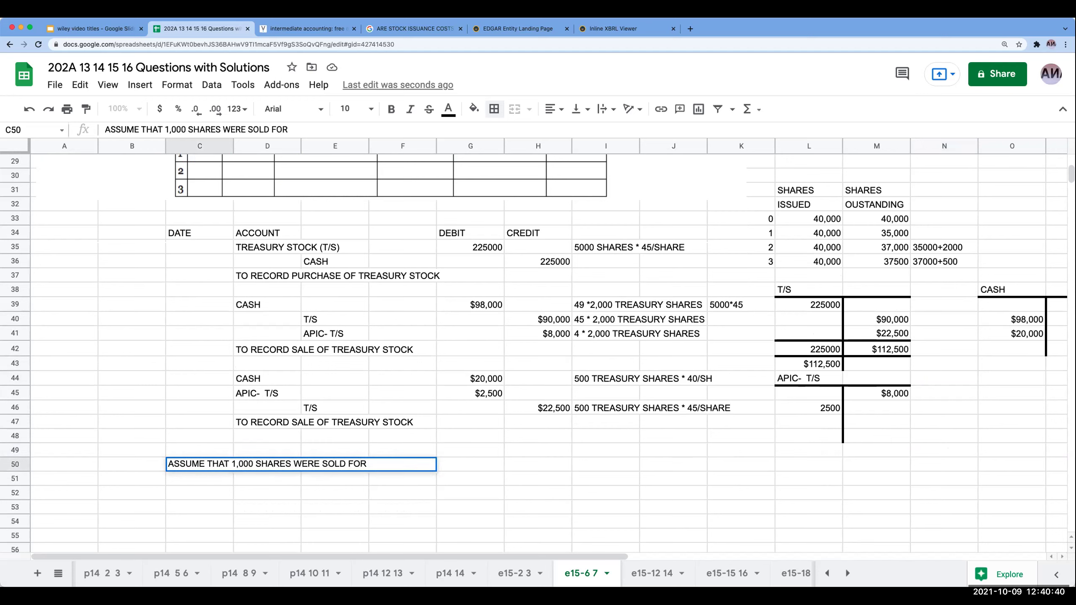
text( $10/SHARE)
key(Return)
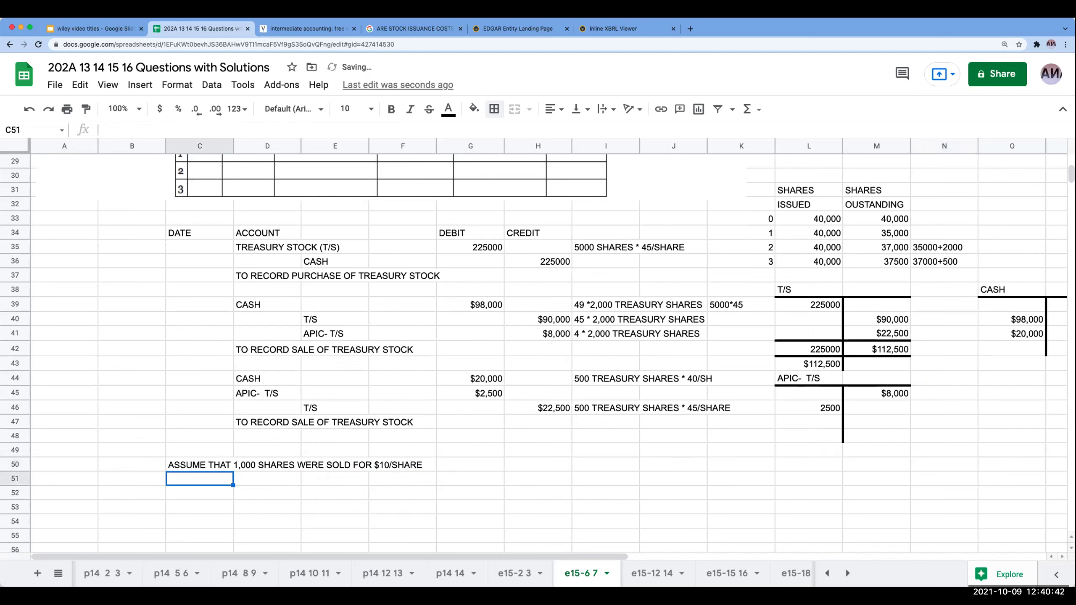
Step: Copy the cash line D44:G44 to row 52 and set the debit in G52 to =1000*10
click(252, 491)
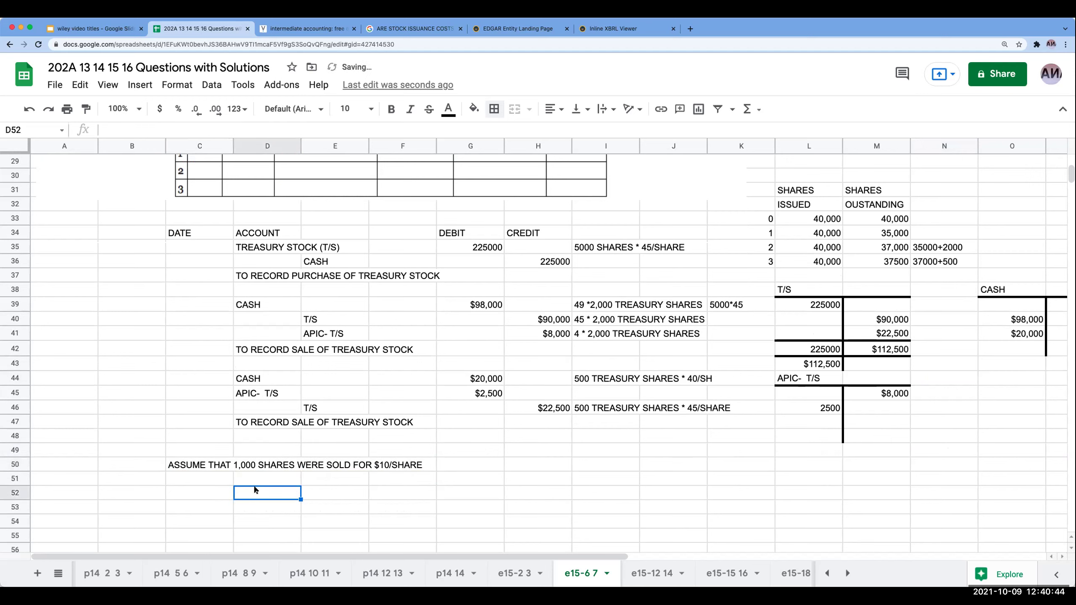
drag(265, 372, 447, 380)
key(ctrl+c)
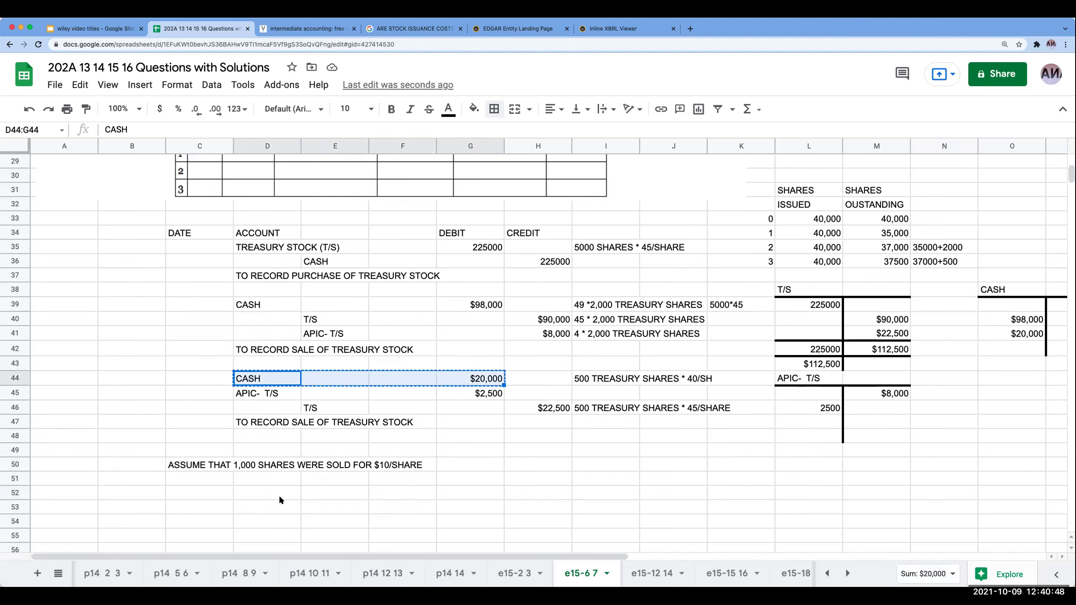
click(278, 494)
key(ctrl+v)
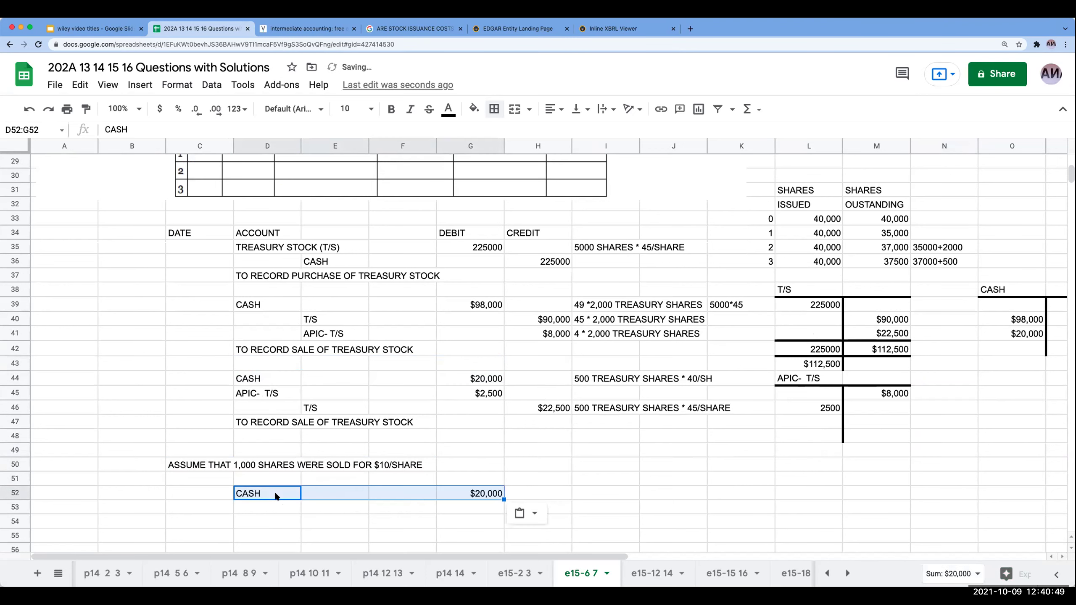
click(325, 510)
click(488, 495)
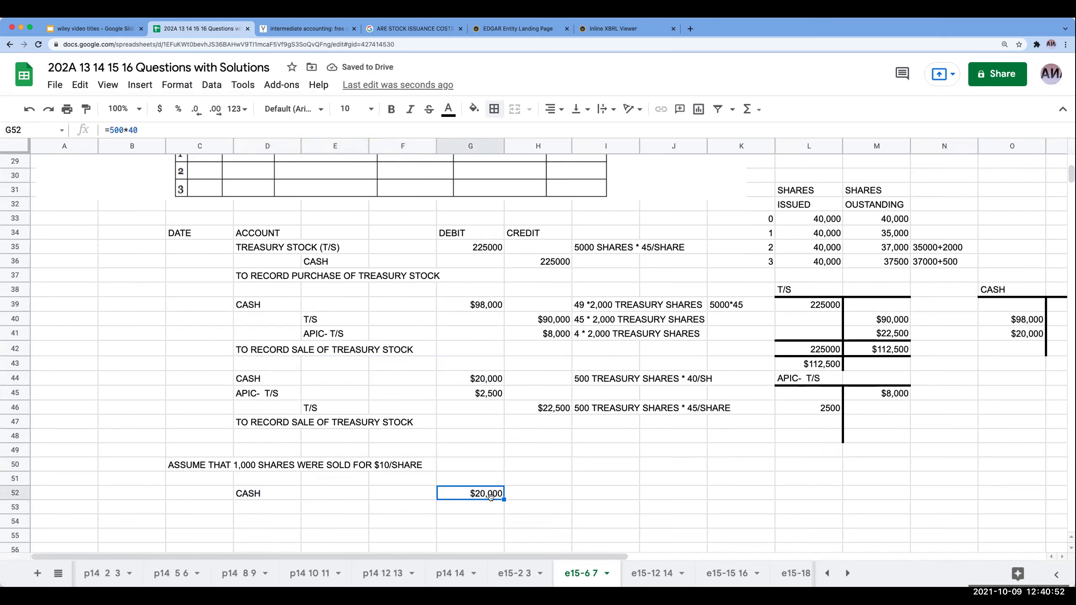
text(=1000*10)
key(Return)
Step: Add the credit line for the assumed sale with T/S in E55 and +45*1000 in H55
key(Down)
key(Left)
key(Left)
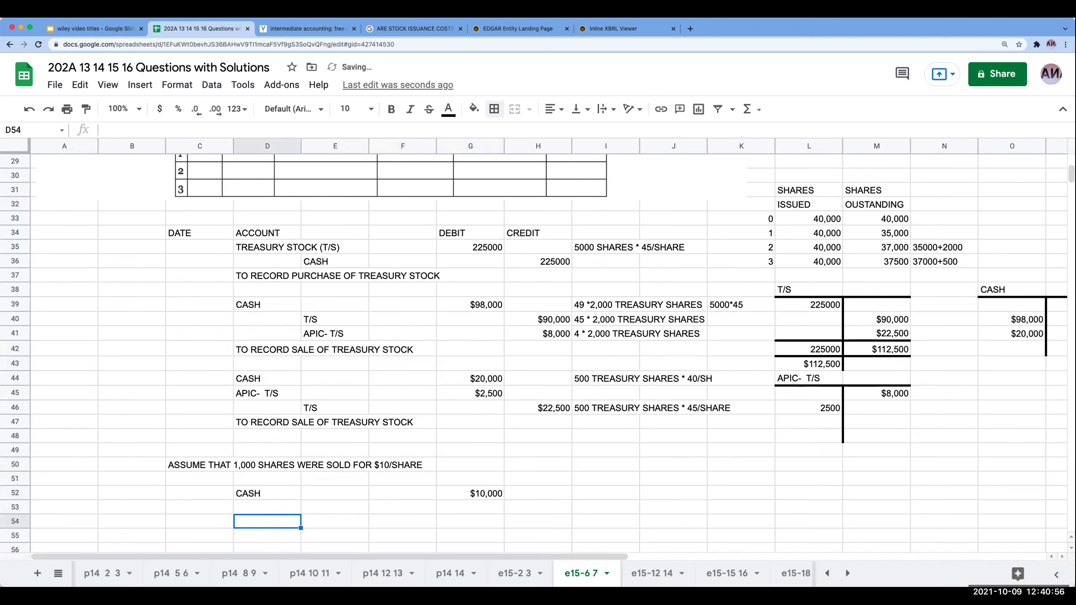
key(Down)
text(T/S)
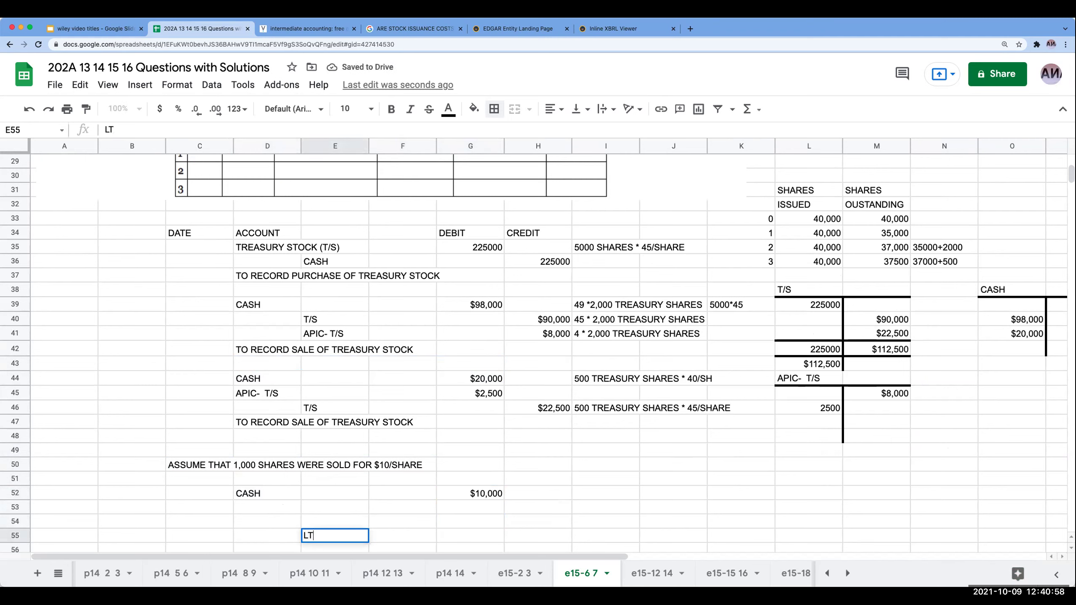
key(Tab)
key(Right)
key(Right)
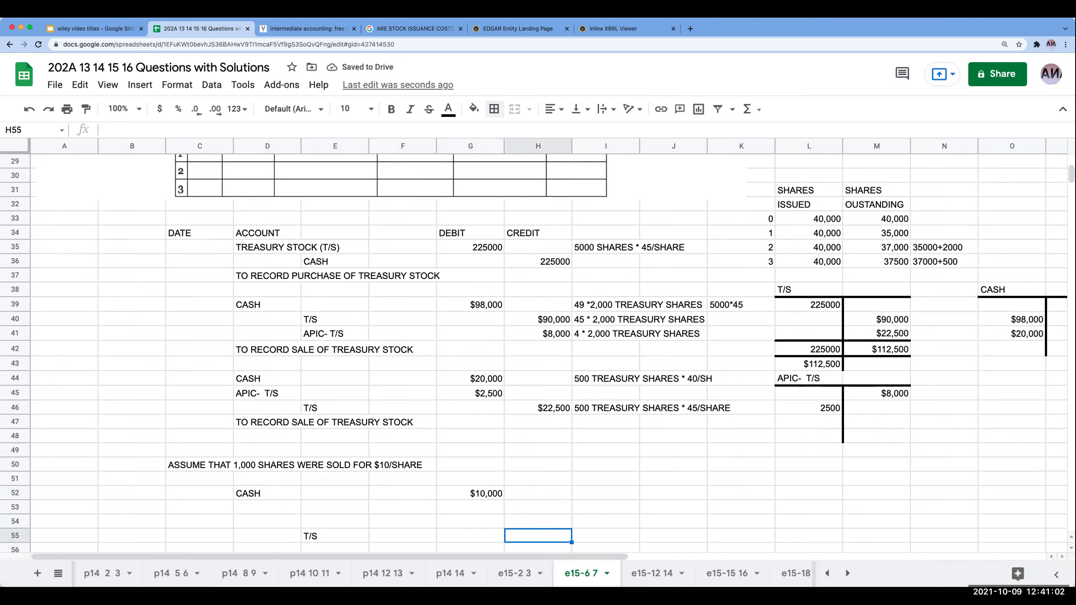
text(+)
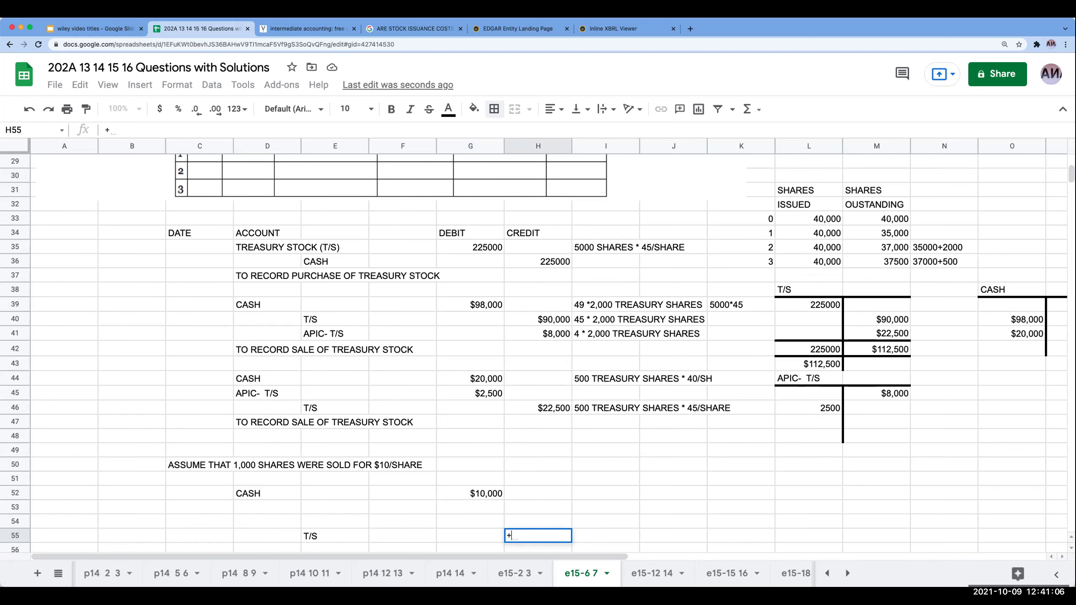
text(45000)
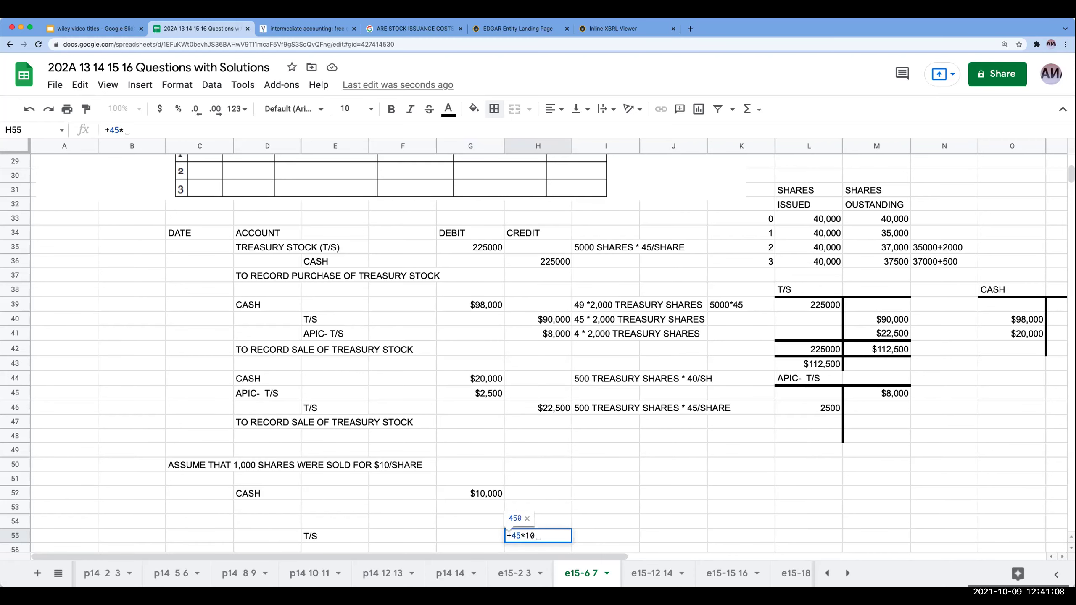
key(Return)
Step: Format the T/S credit in H55 as currency with no decimal places
click(402, 521)
key(Right)
key(Right)
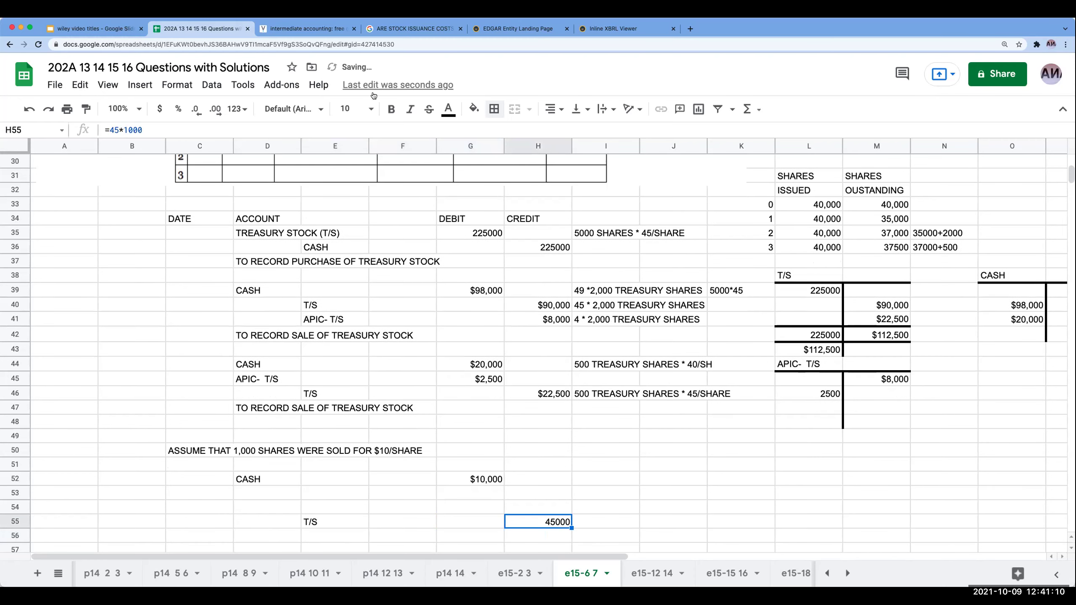
click(159, 109)
click(195, 109)
click(195, 109)
click(598, 511)
click(304, 488)
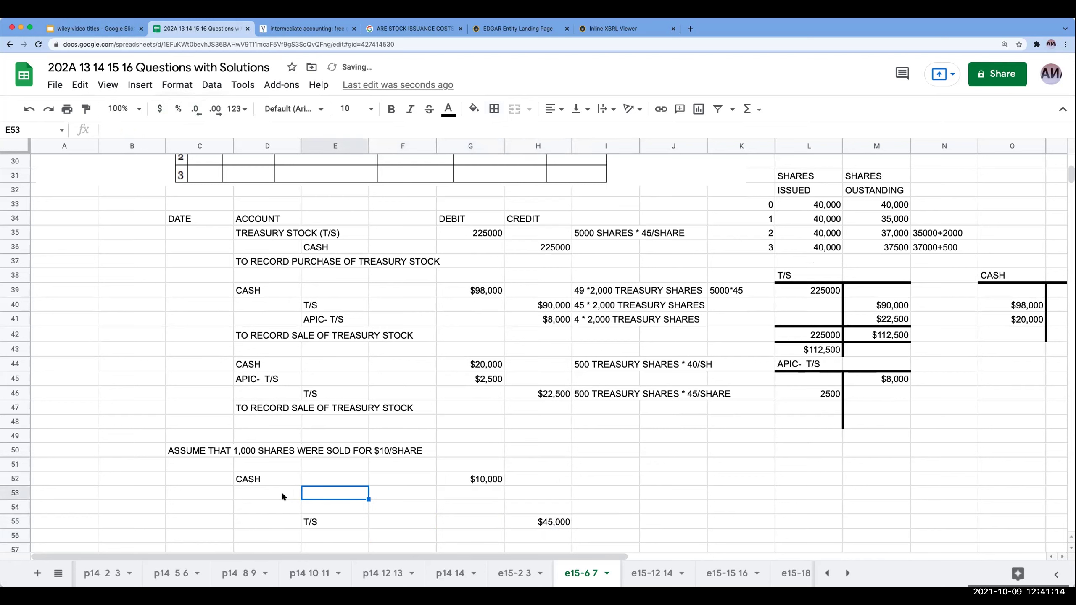
click(281, 491)
Step: Add a top border across L47:M47 to close off the APIC- T/S postings
click(856, 408)
drag(819, 407, 865, 407)
click(494, 108)
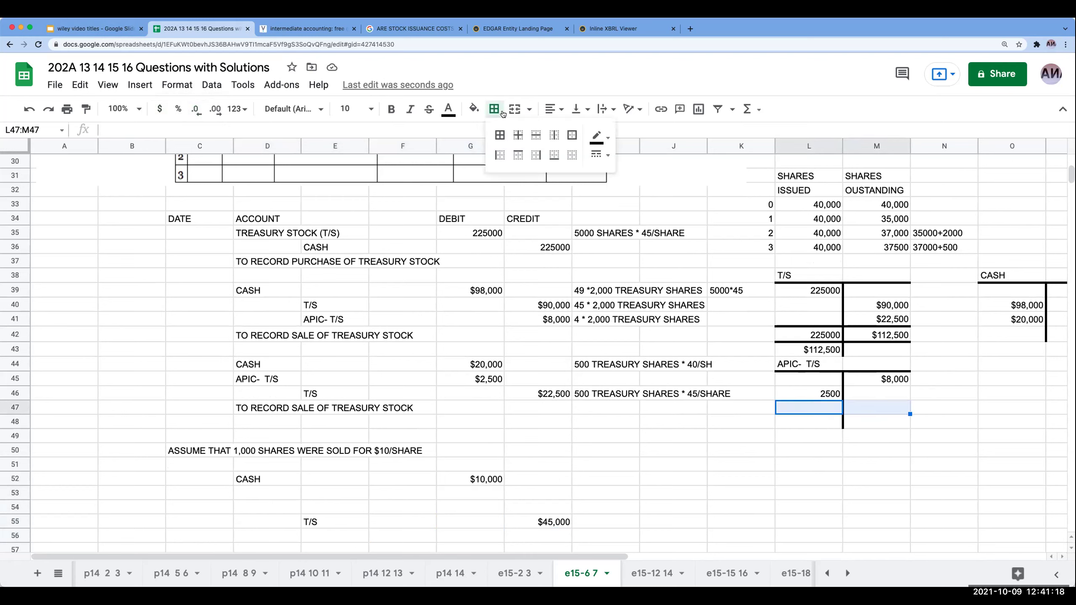
click(519, 159)
click(876, 449)
Step: Compute the APIC- T/S account balance in M47 with the formula +M45-L46
click(873, 402)
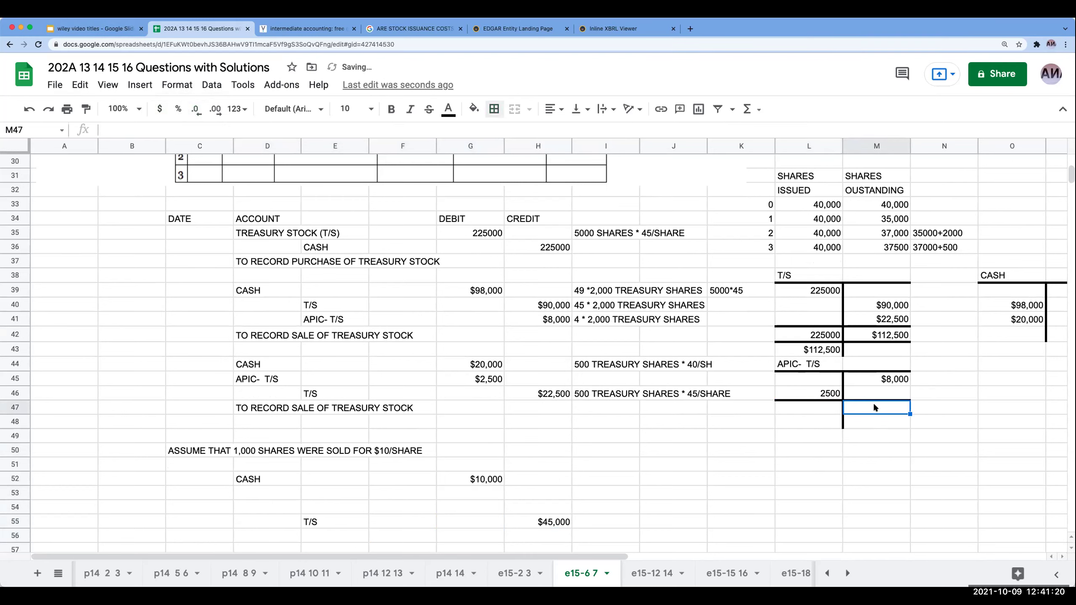
text(+)
key(Up)
key(Up)
text(-)
key(Left)
key(Up)
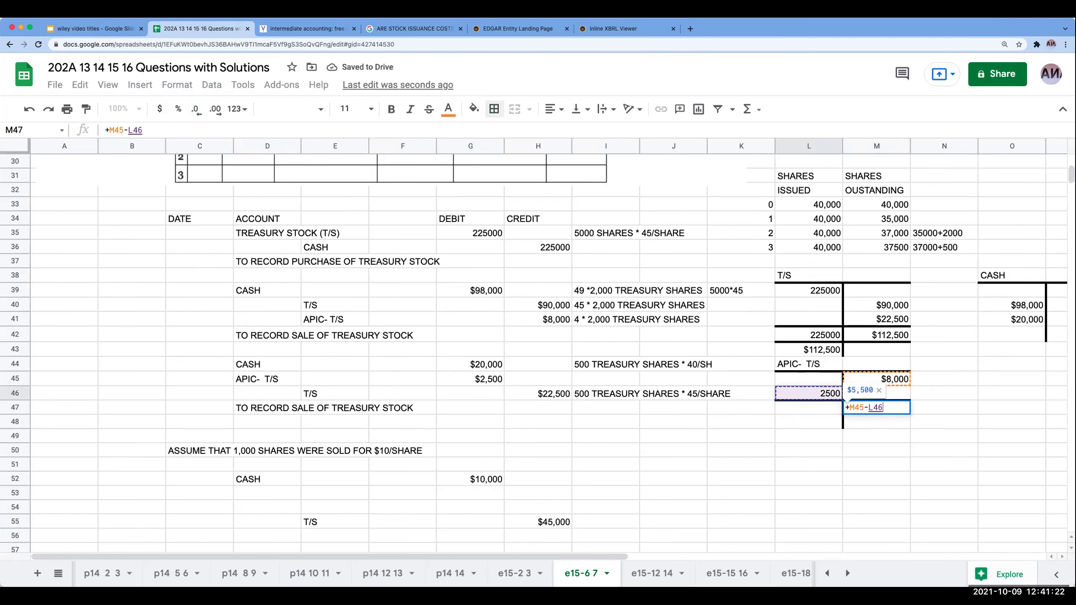
key(Return)
key(Up)
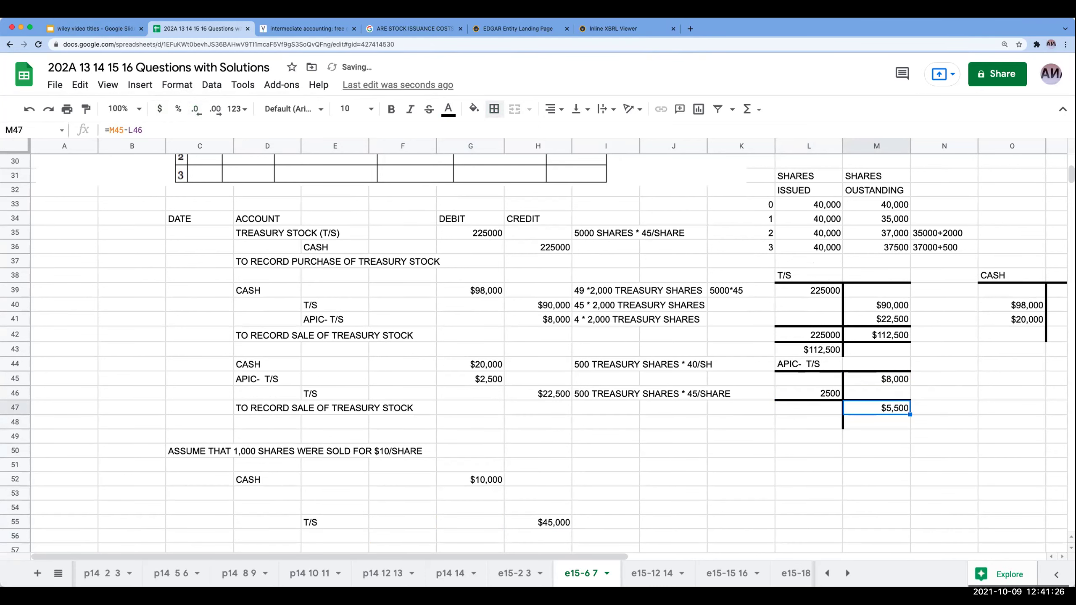
Step: Extend the APIC- T/S account's vertical divider through L49 and L50 by copying the blank bordered cell in L48
click(798, 421)
key(ctrl+v)
key(Down)
key(ctrl+v)
key(Down)
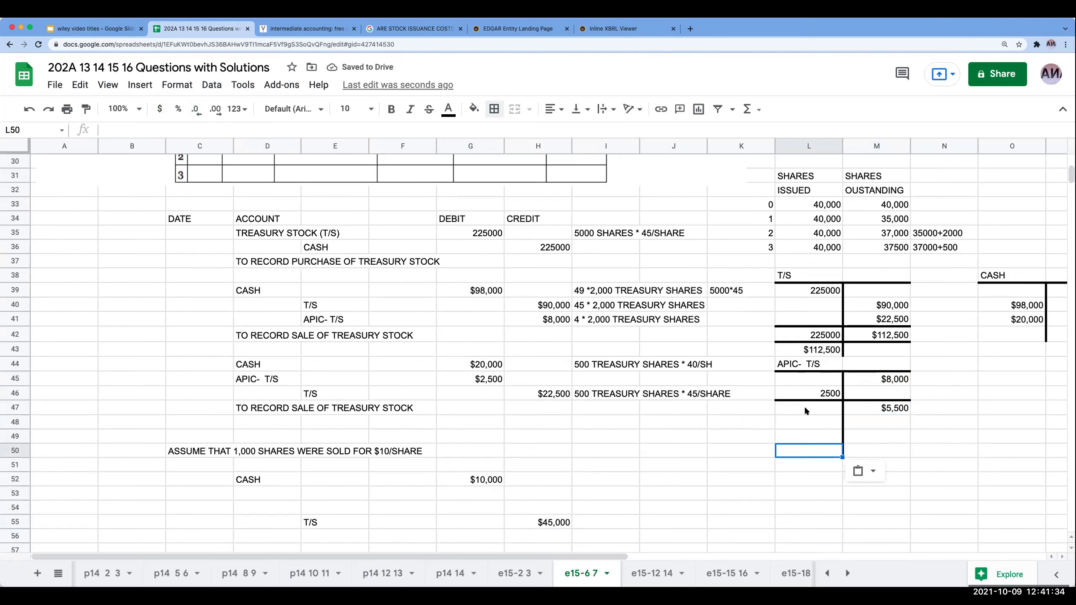
click(835, 422)
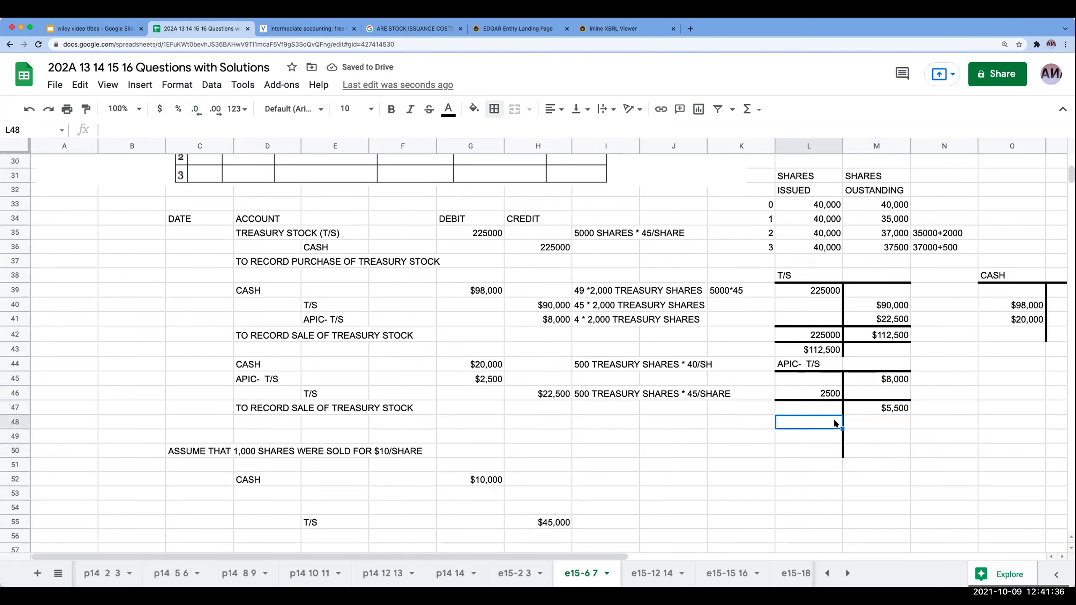
Step: Add a top border across L50:M50 for the APIC- T/S account's next balance
drag(829, 453, 871, 451)
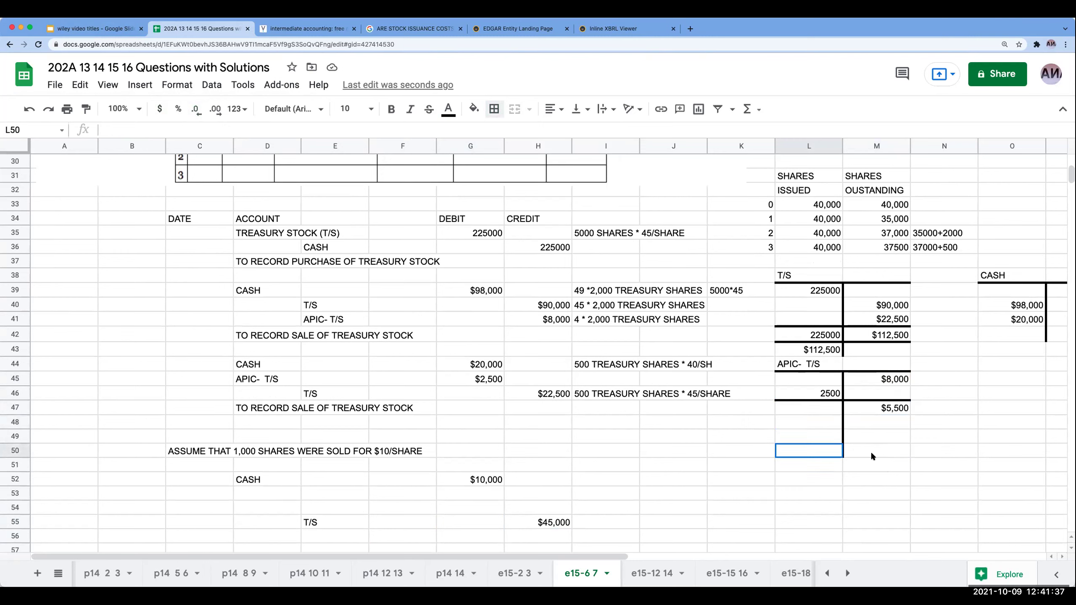
click(495, 109)
click(520, 156)
click(810, 430)
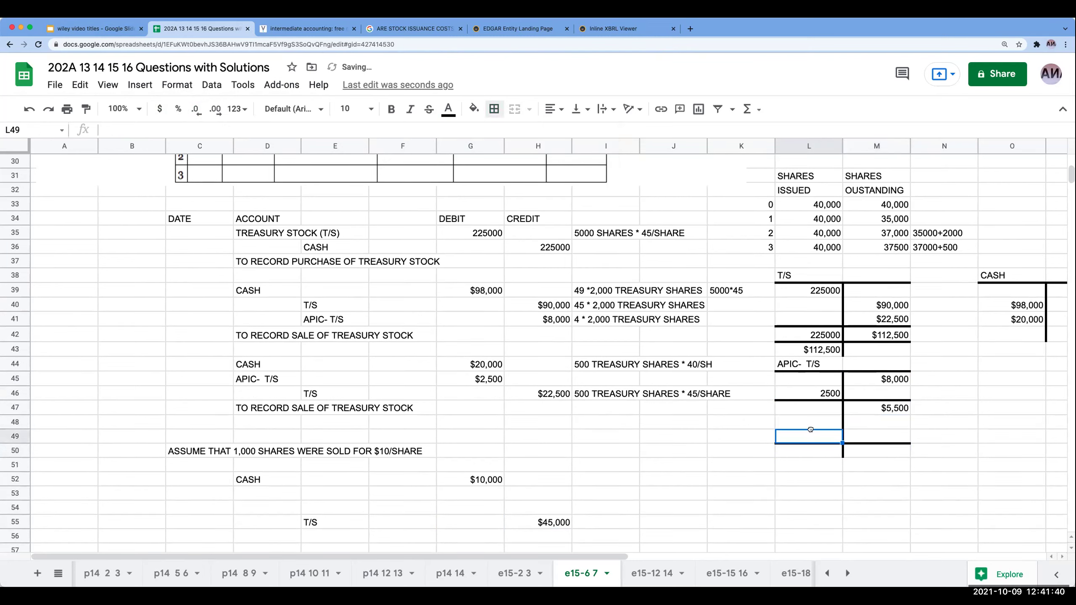
click(813, 419)
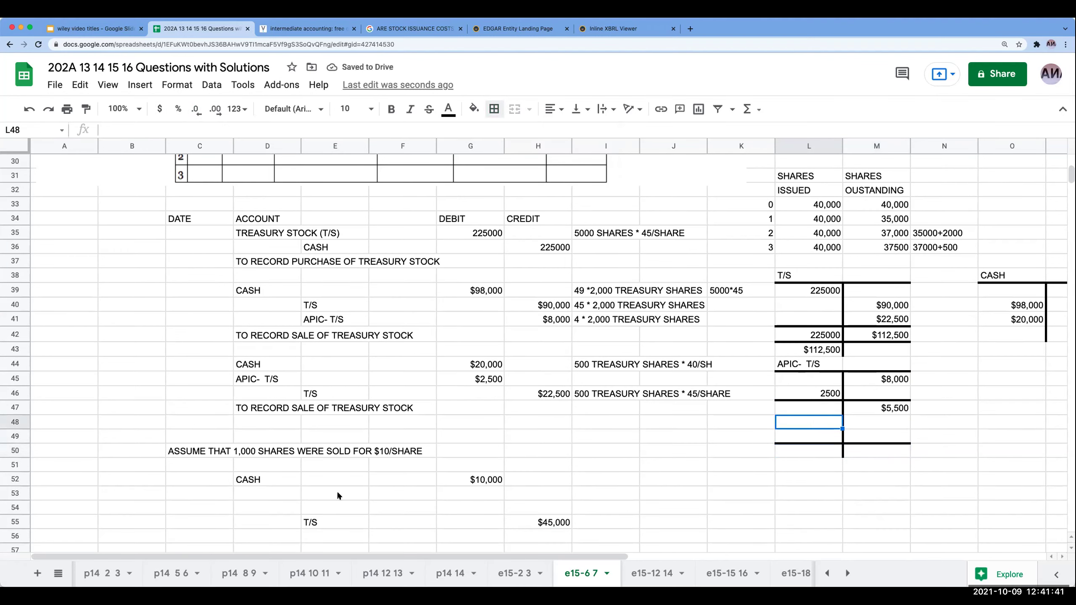
Step: Add an APIC- T/S line in D53 to the $10/share sale entry, with a 5500 debit in G53
click(250, 496)
text(APIC)
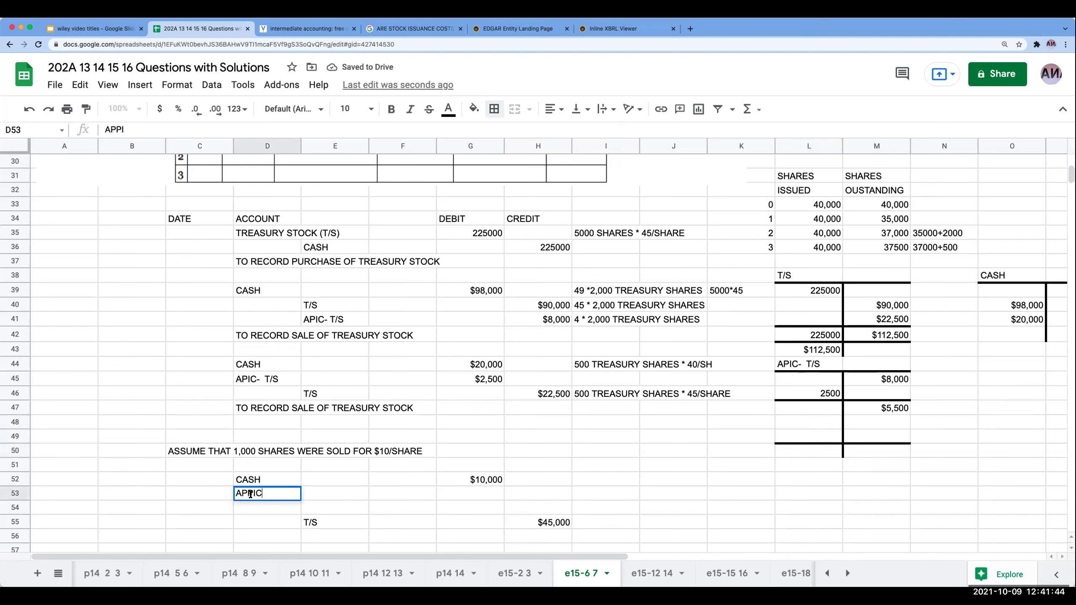
key(BackSpace)
key(BackSpace)
key(BackSpace)
text(PIC- T)
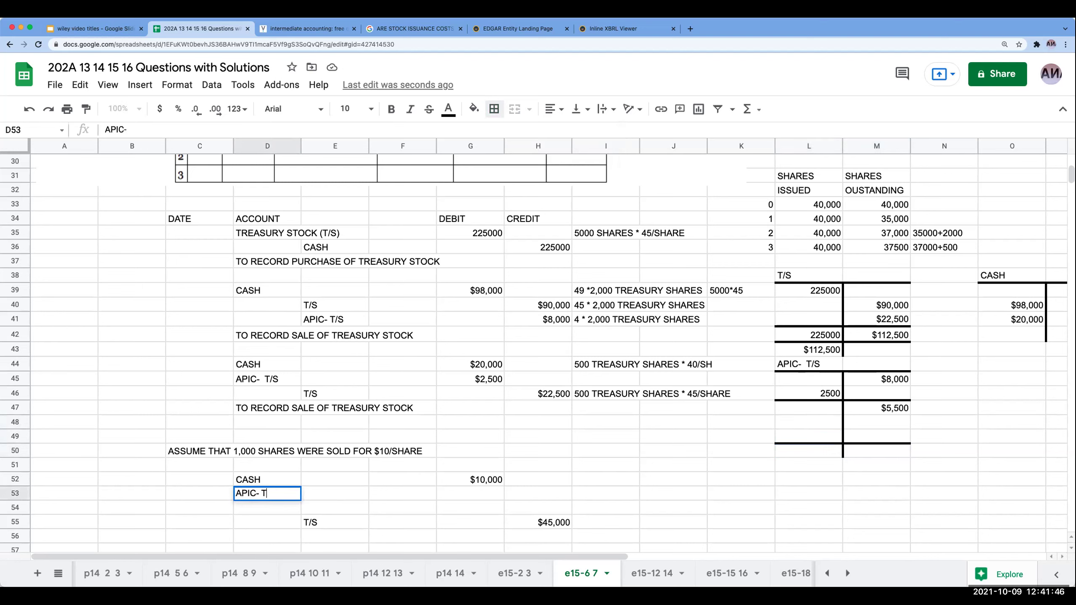
text(/S)
key(Return)
click(470, 494)
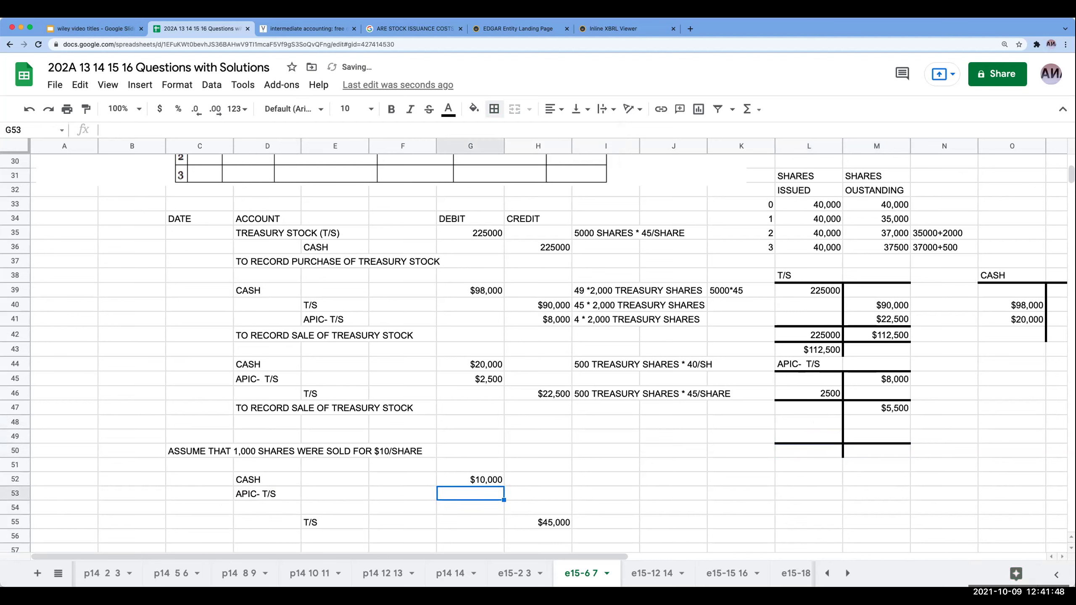
text(5500)
key(Tab)
Step: Post 5500 to the debit side of the APIC- T/S account in L48
key(Right)
key(Right)
key(Right)
key(Up)
key(Right)
key(Up)
key(Up)
key(Up)
key(Up)
text(5500)
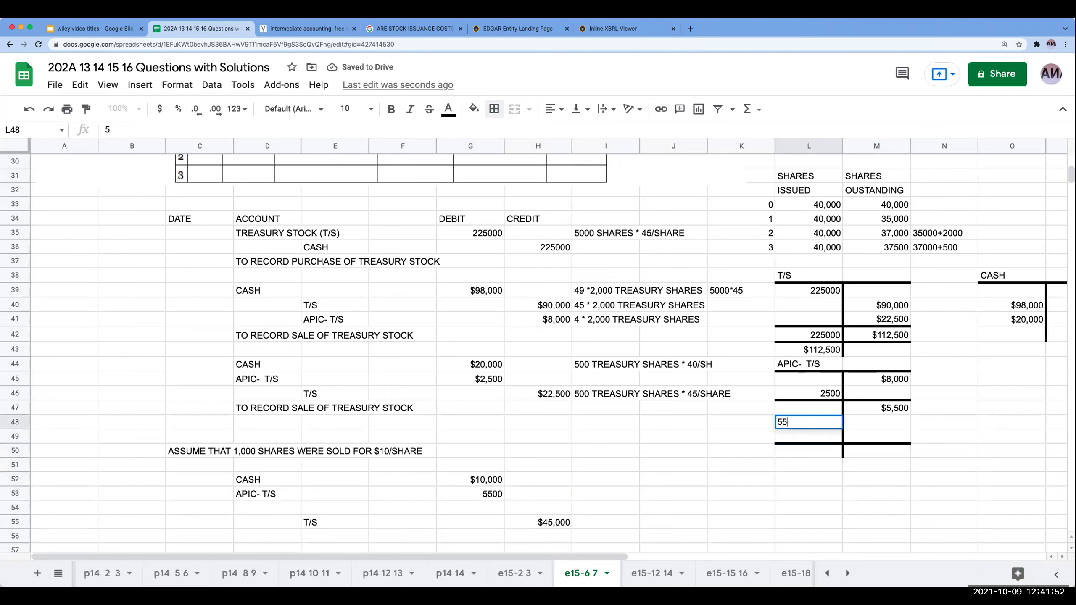
key(Return)
key(Left)
key(Up)
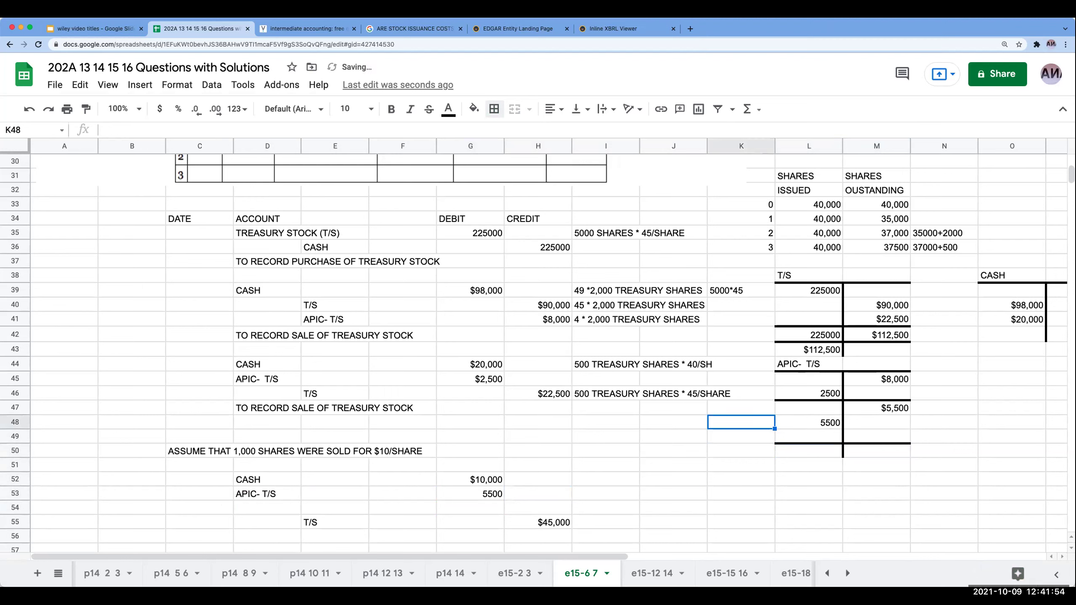
key(Right)
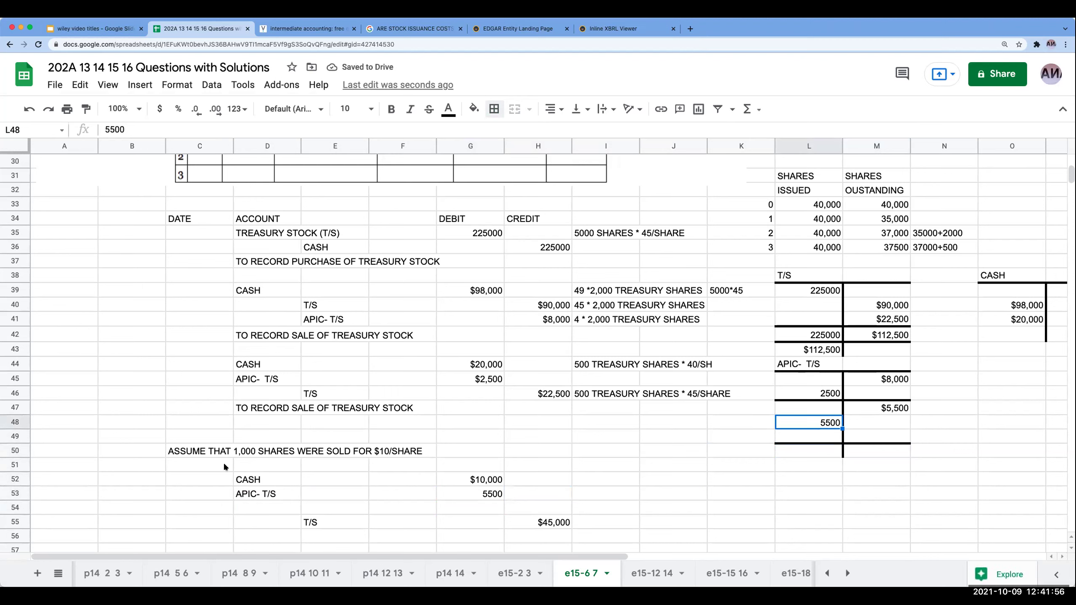
Step: Format the APIC- T/S debit in G53 as currency with no decimal places
click(456, 497)
click(159, 109)
click(195, 108)
click(195, 108)
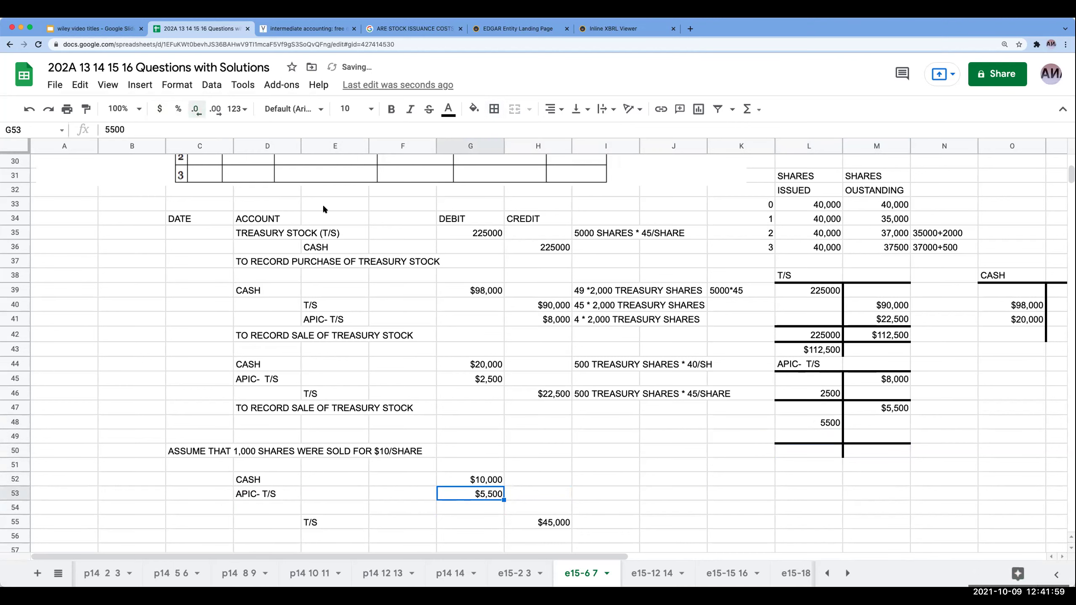
click(621, 435)
Step: Total the entry's debits in G57 with G52+G53 and bring its credit from H55 into H57
scroll(615, 441, down, 2)
click(272, 462)
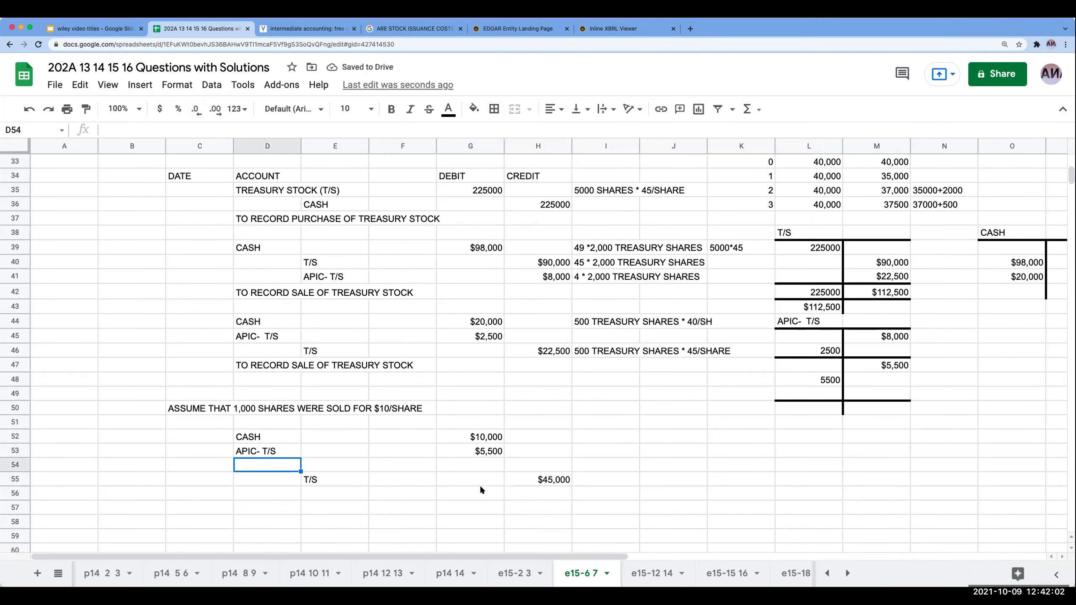
click(486, 498)
key(Down)
text(+)
key(Up)
key(Up)
key(Up)
key(Up)
key(Up)
text(+)
key(Up)
key(Up)
key(Up)
key(Up)
key(Tab)
text(+)
key(Up)
key(Up)
key(Return)
key(Up)
key(Left)
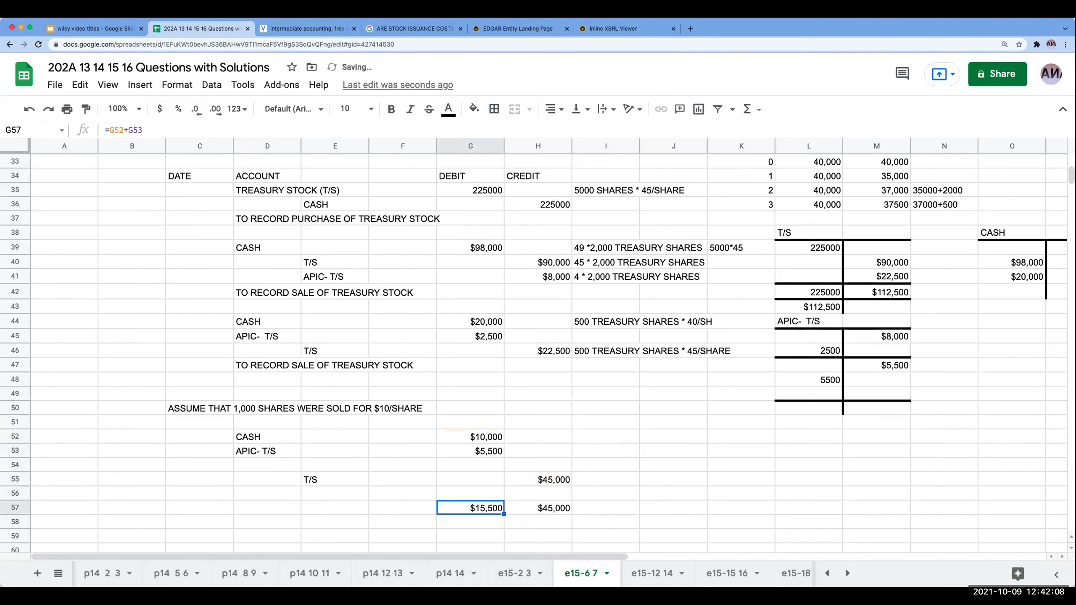
Step: Label D54 as R/E, below the entry's APIC- T/S line
key(Up)
key(Up)
key(Left)
key(Left)
key(Up)
key(Left)
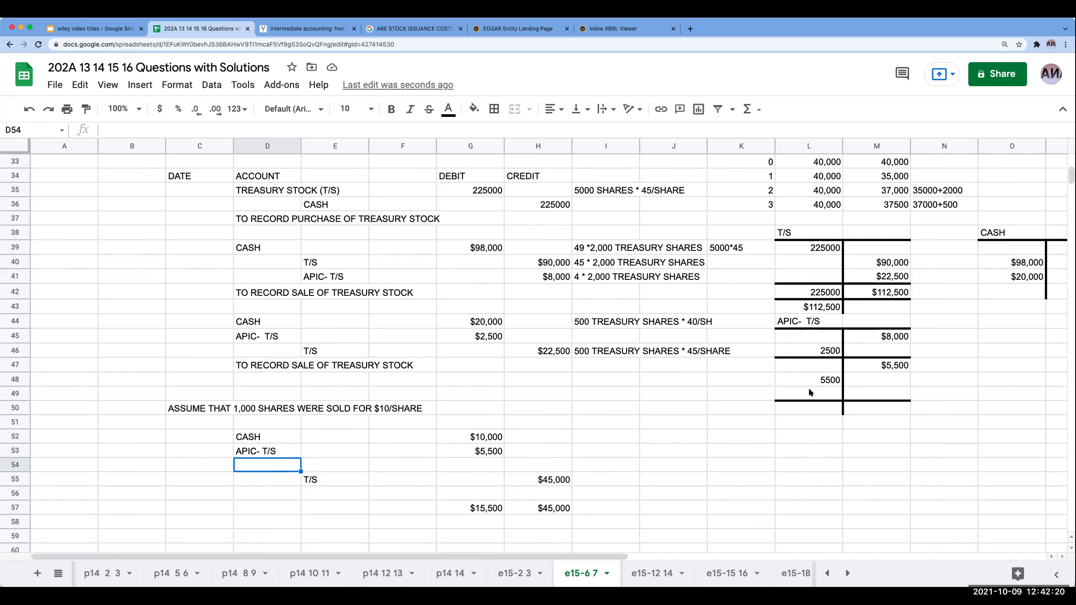
text(R/E)
key(Return)
key(Up)
key(Right)
key(Right)
key(Right)
text(+)
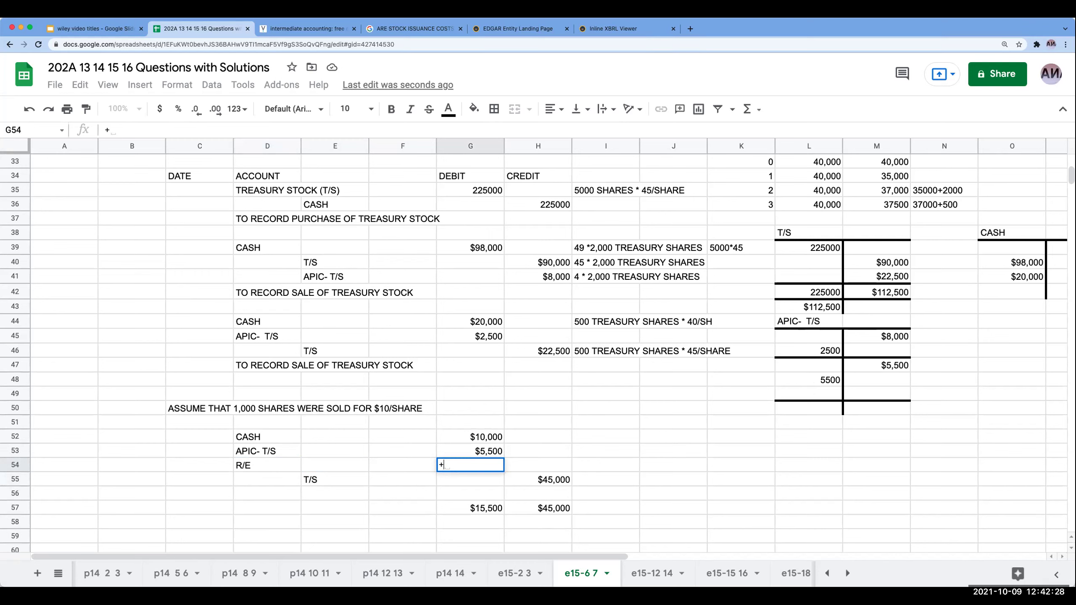
text(45000-15500)
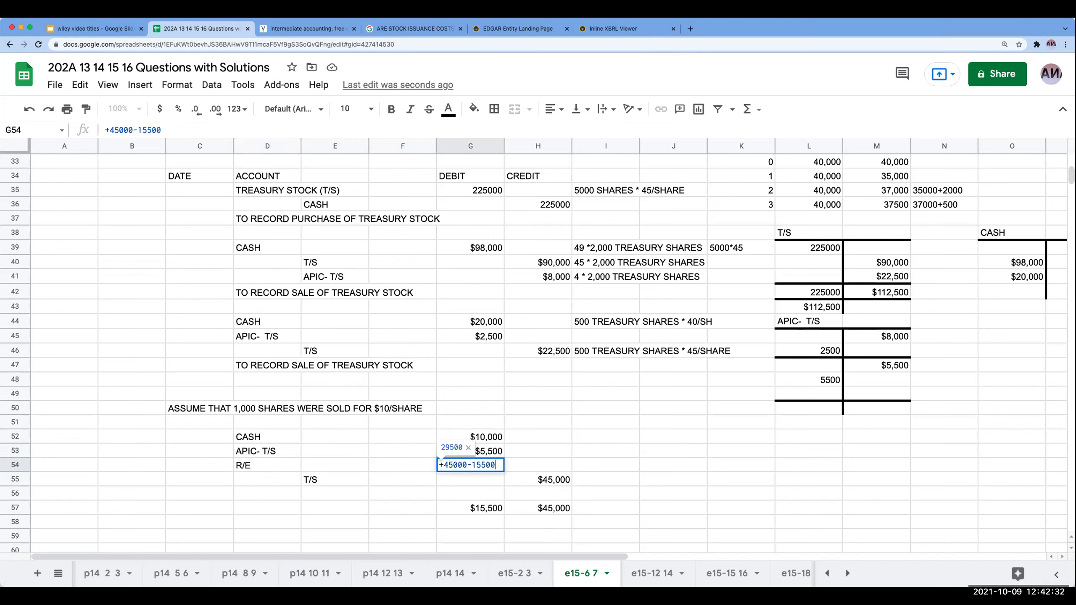
key(Return)
Step: Rewrite the debit total in G57 as +G52+G53+G54 to include the R/E line
key(Down)
key(Down)
text(+)
key(Up)
key(Up)
key(Up)
key(Up)
key(Up)
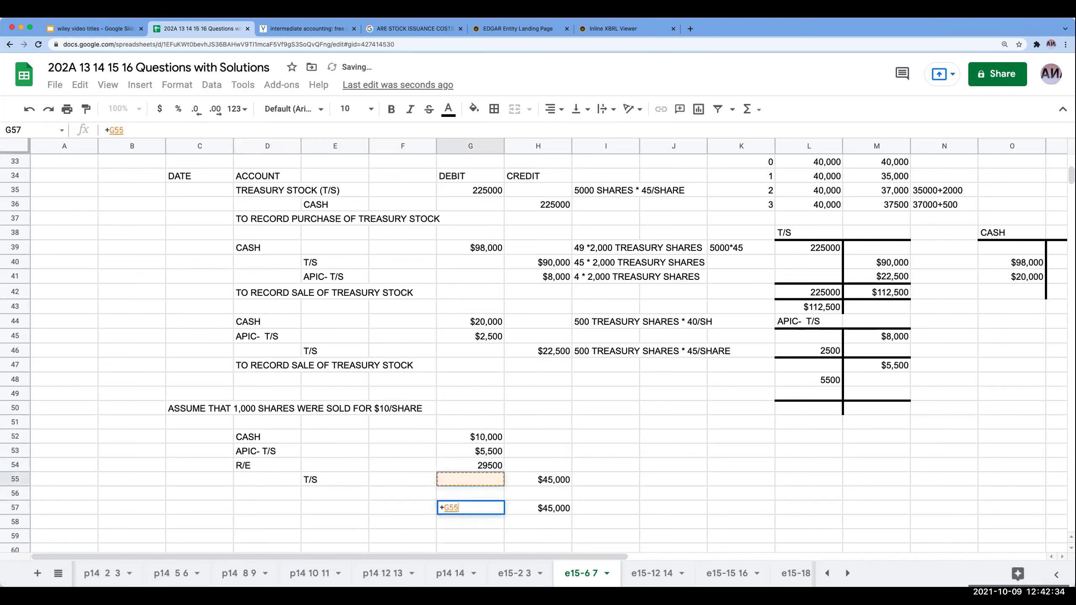
text(+)
key(Up)
key(Up)
key(Up)
key(Up)
text(+)
key(Up)
key(Up)
key(Up)
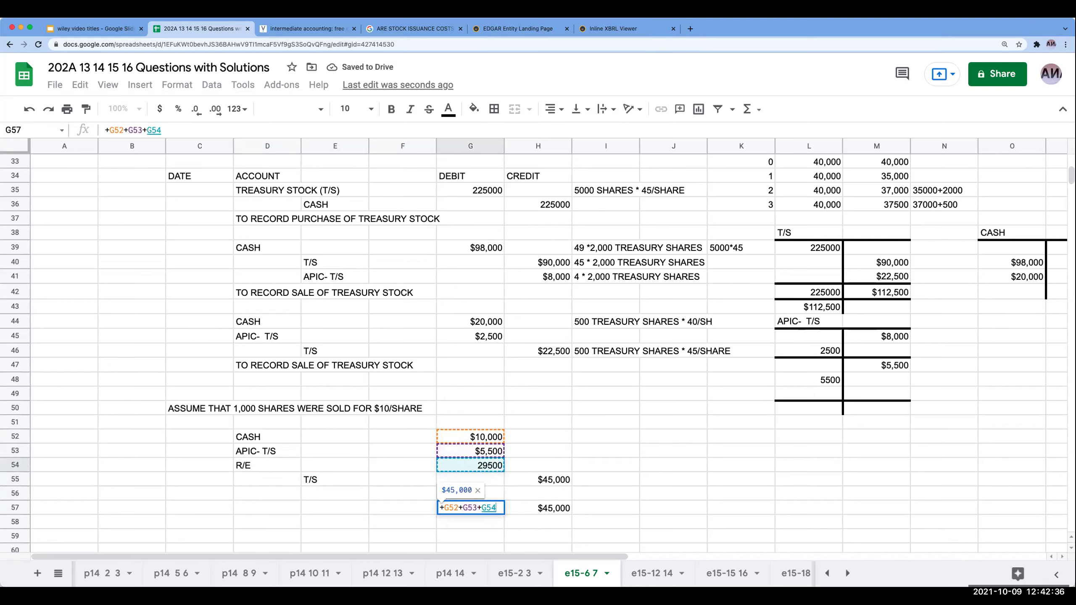
key(Return)
Step: Format the amounts in G52:H58 as currency with no decimal places
click(470, 508)
drag(474, 439, 526, 522)
click(159, 109)
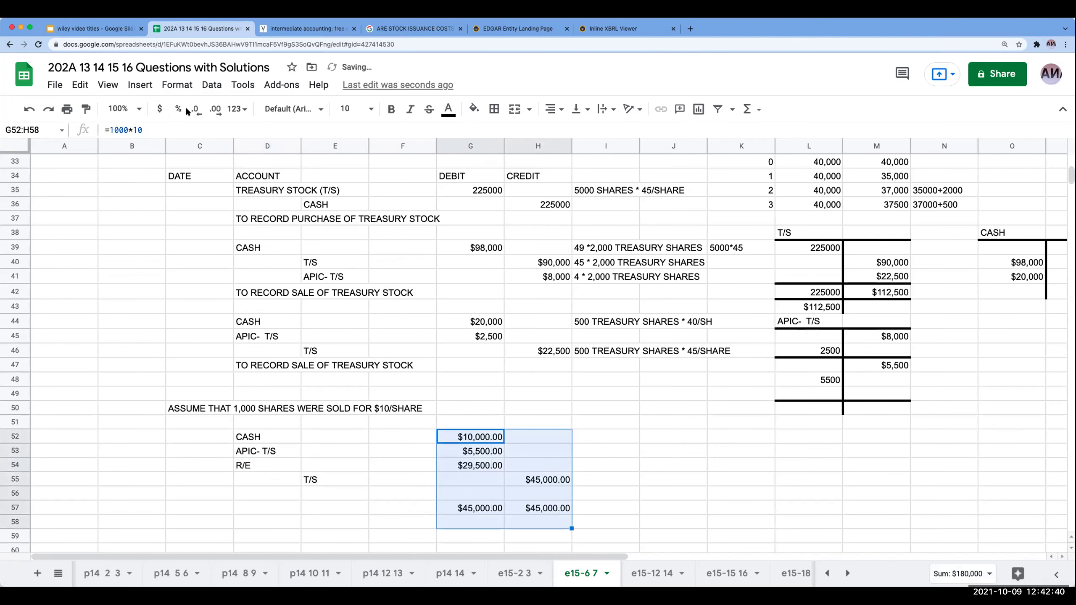
click(195, 109)
click(196, 109)
click(606, 408)
Step: Insert six blank rows above row 31, between the E15.7 question and its journal entries
scroll(618, 449, up, 3)
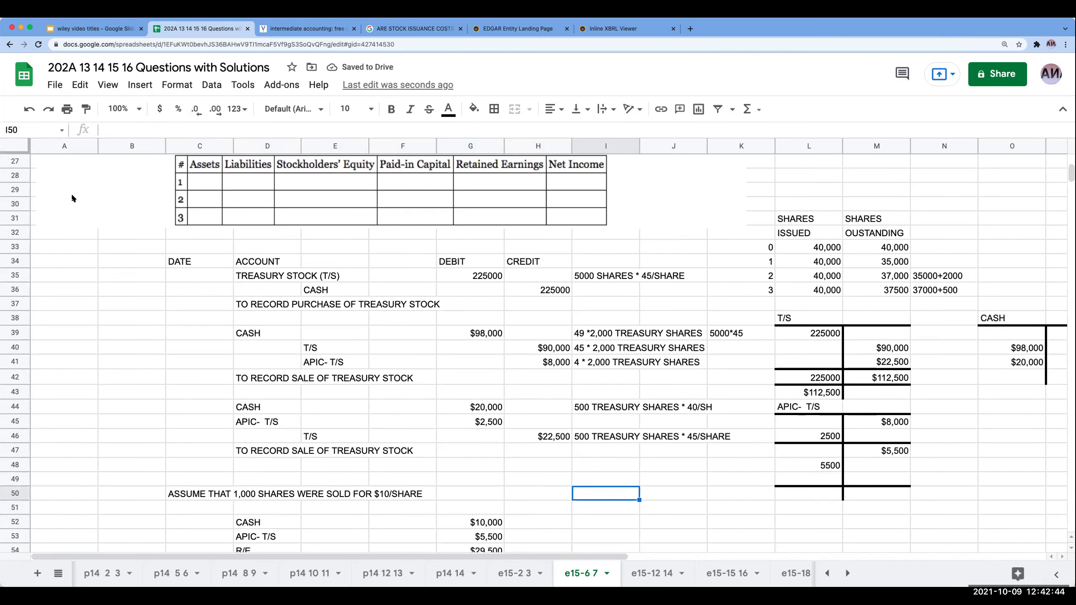
click(15, 232)
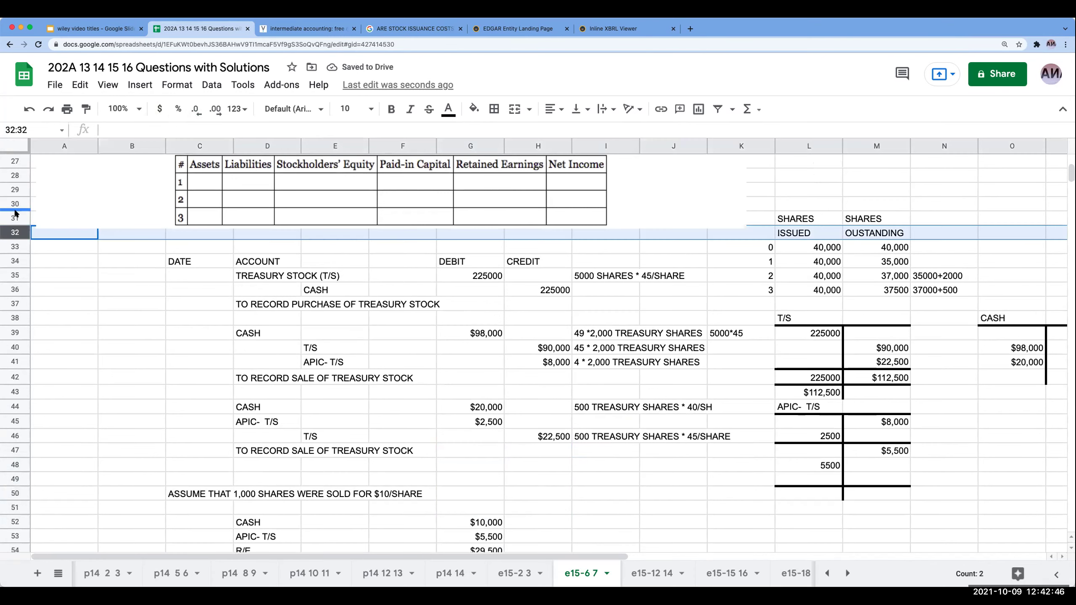
click(14, 218)
shift+click(17, 290)
right_click(145, 287)
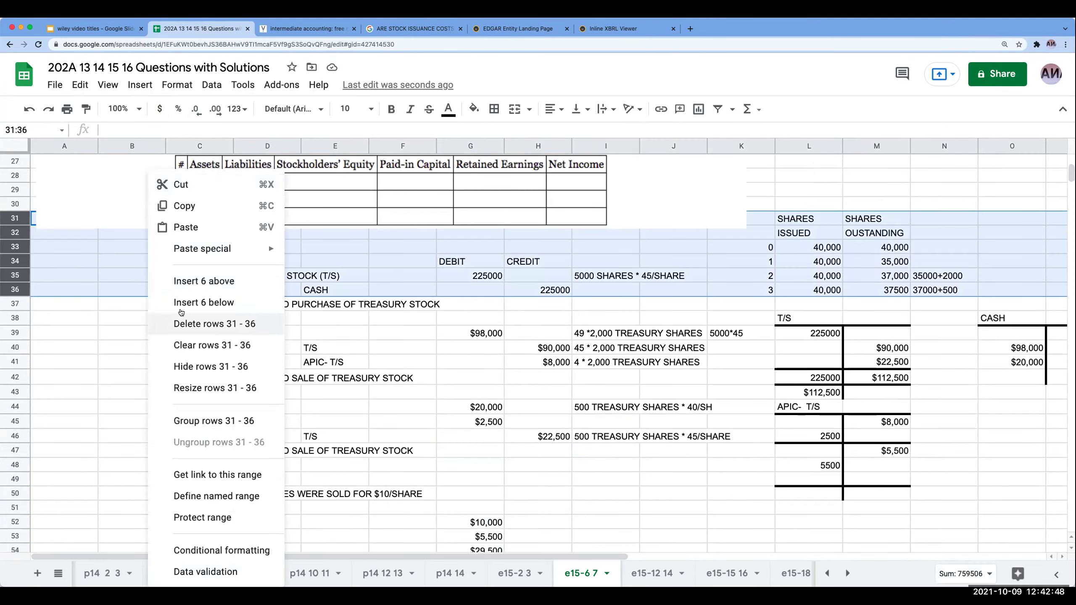
click(203, 211)
scroll(405, 426, up, 7)
scroll(405, 426, down, 3)
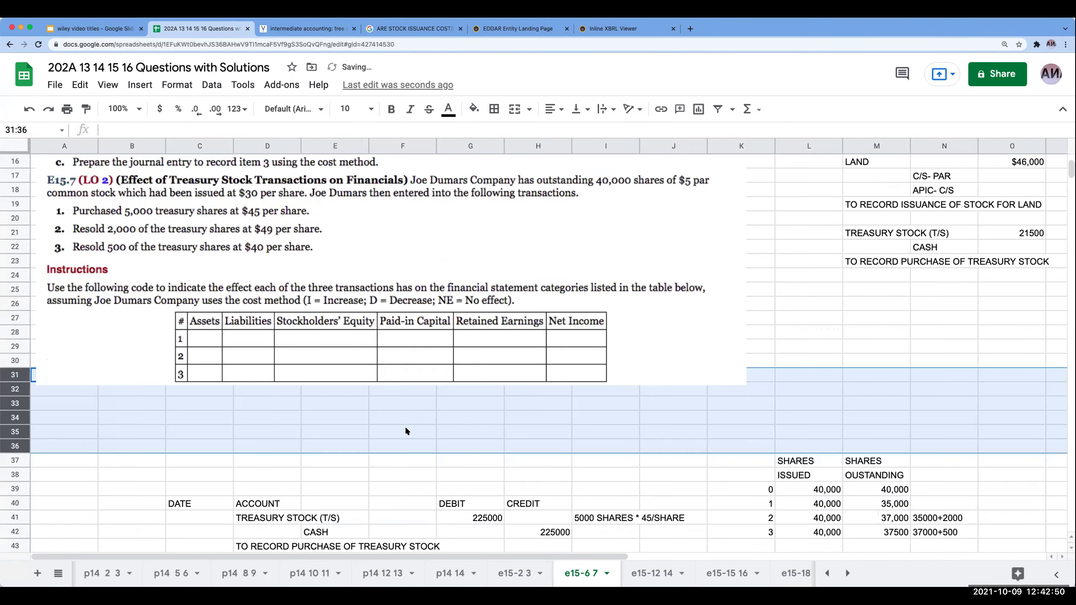
Step: Number the three transactions 1, 2 and 3 in C34:C36, below the question's table
click(335, 444)
scroll(274, 419, down, 3)
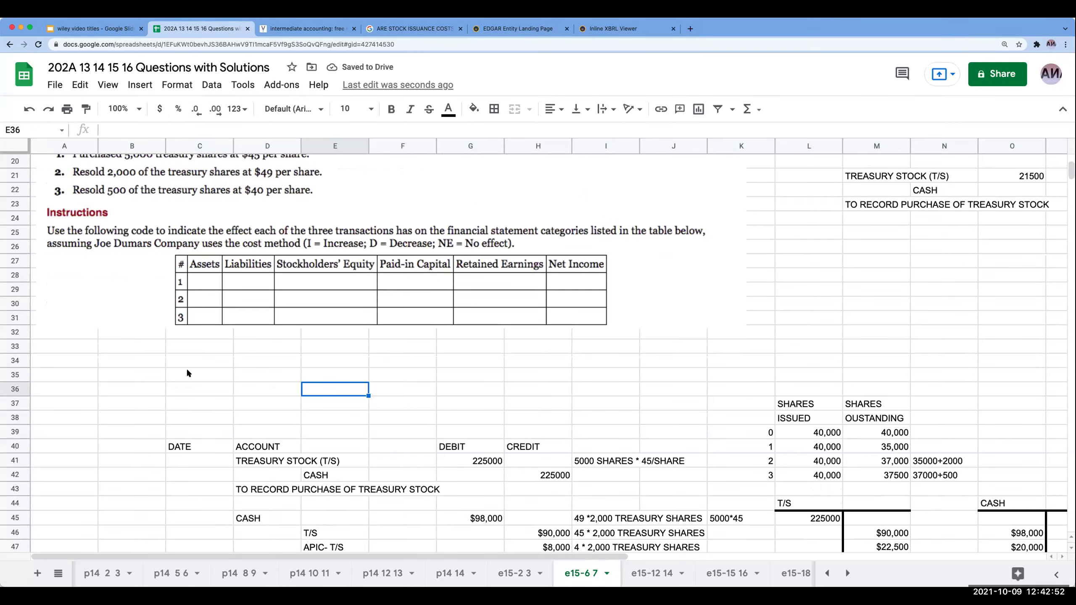
click(194, 362)
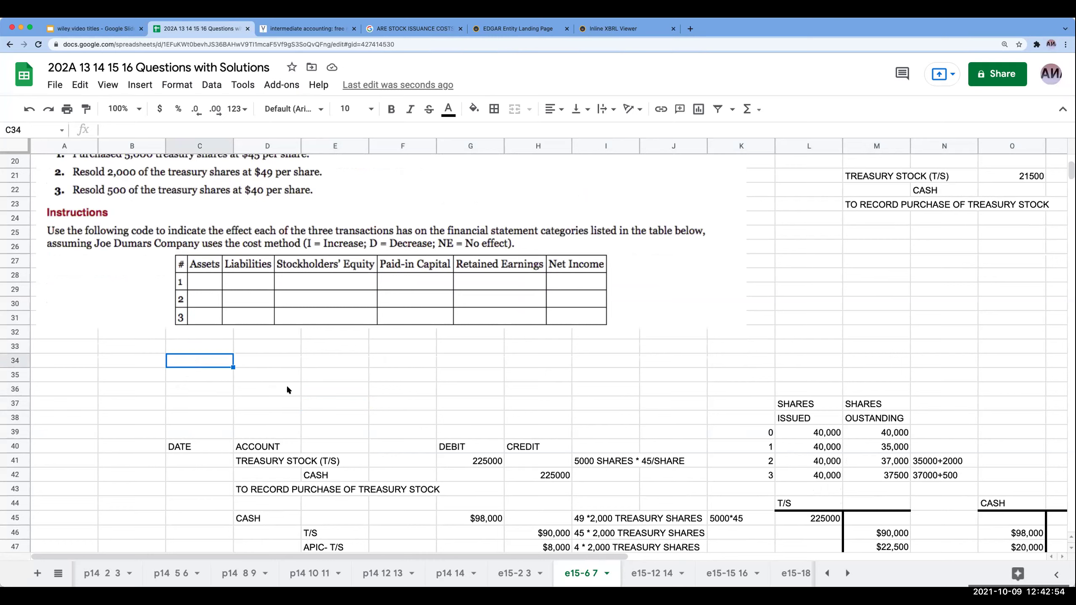
text(1)
key(Return)
text(2)
key(Return)
text(3)
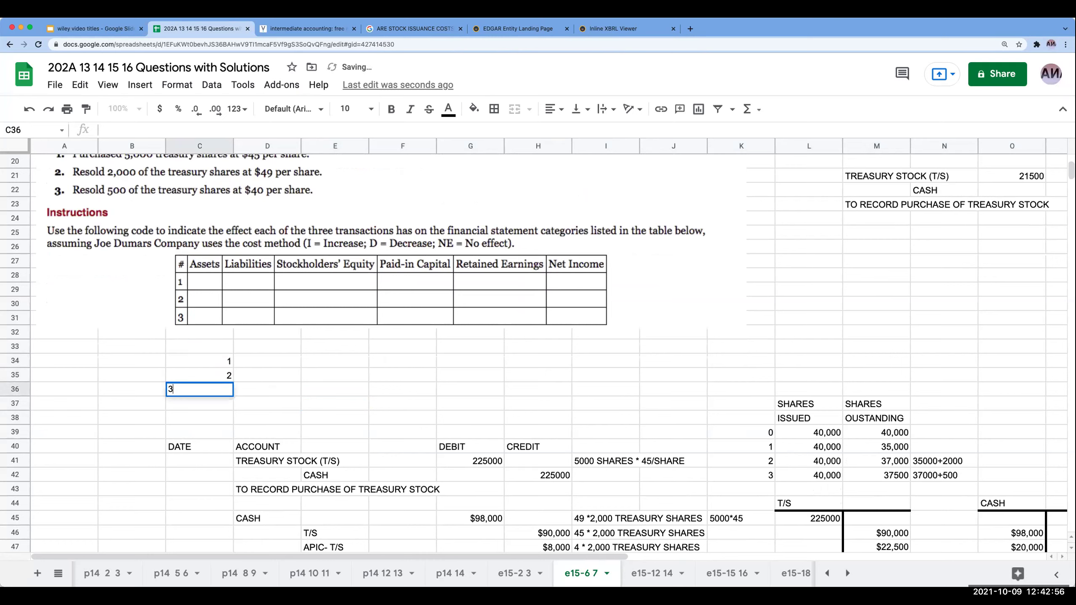
key(Tab)
Step: Enter the column headings ASSETS, LIAB, SE, APIC, R/E and N/I across D33:I33
key(Up)
key(Up)
key(Up)
text(ASSETS)
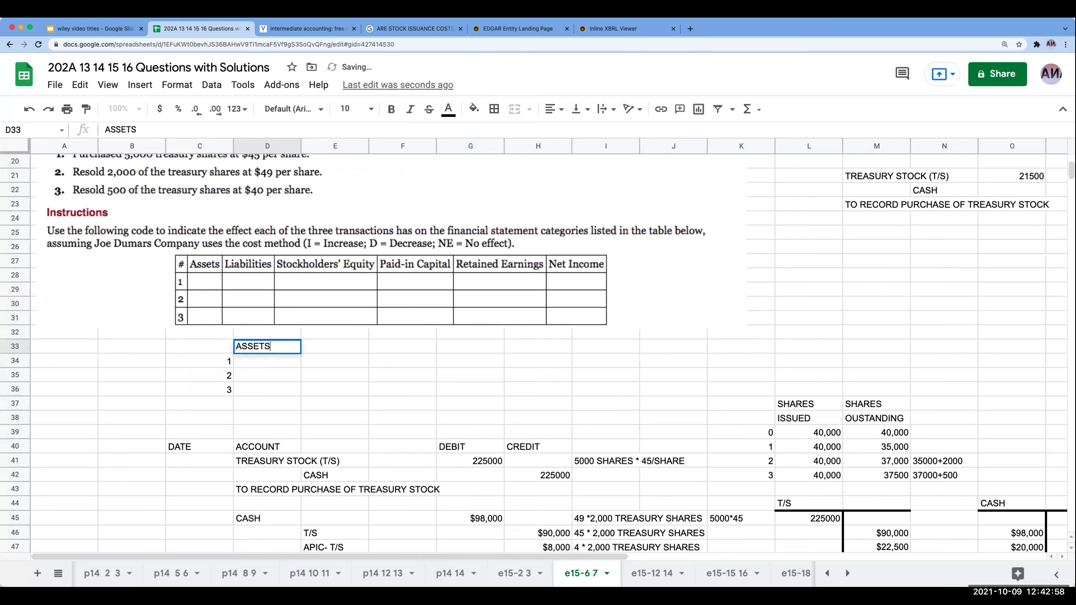
key(Tab)
text(LIAB)
key(Tab)
text(SE)
key(Tab)
text(APIC)
key(Tab)
text(RE)
key(BackSpace)
text(/E)
key(Tab)
text(N/I)
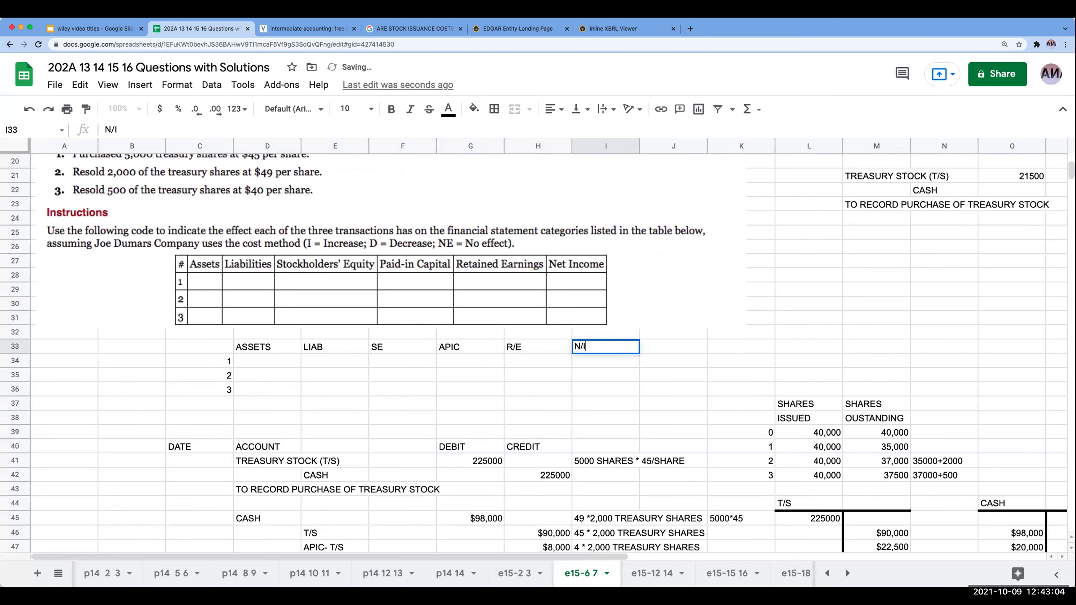
key(Return)
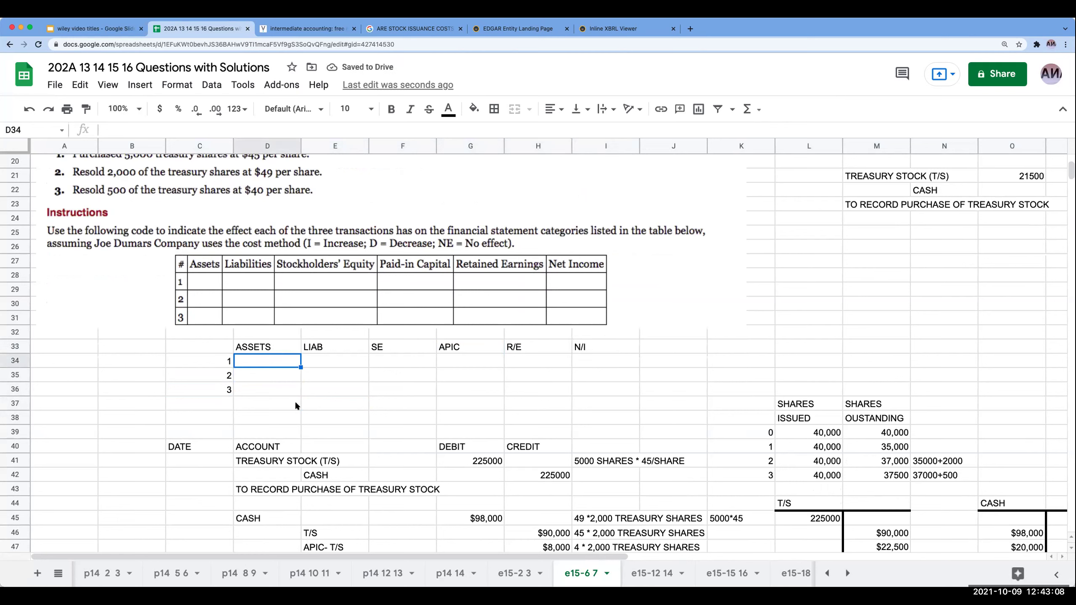
Step: Enter transaction 1's effects in row 34: D for assets, NE for liabilities and D for SE
text(D)
key(Tab)
text(NE)
key(Tab)
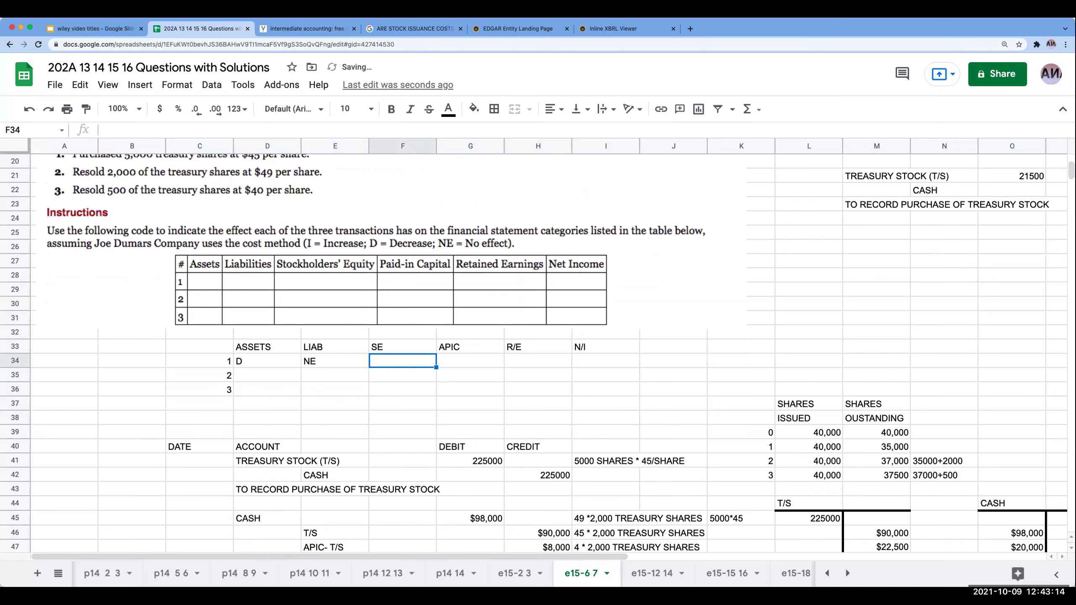
text(D)
click(334, 375)
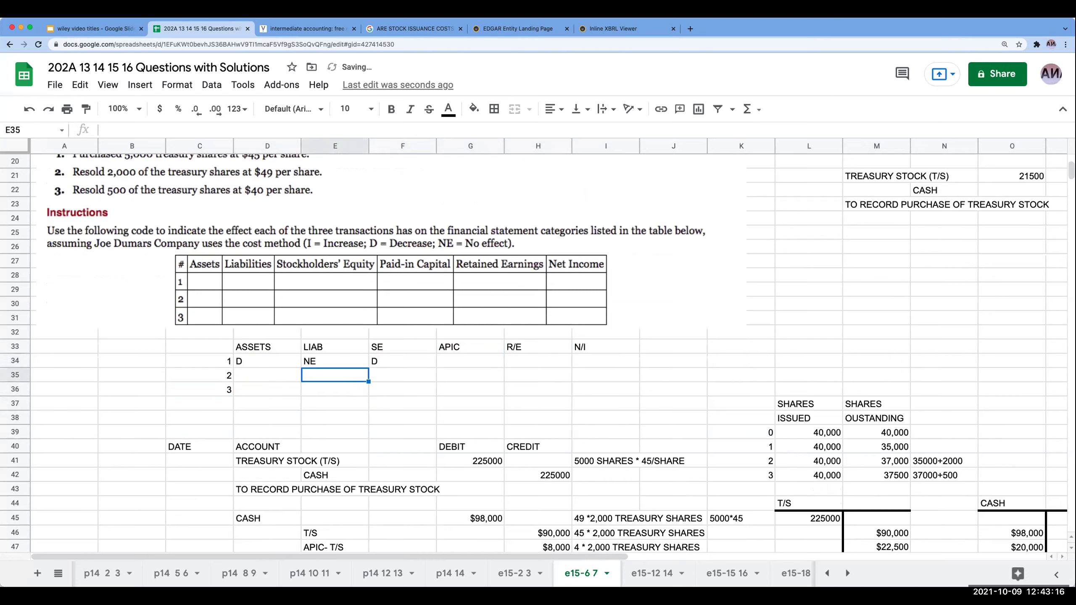
Step: Check how treasury stock is presented in the equity section of the SEC filing's balance sheet in the Inline XBRL Viewer
click(256, 458)
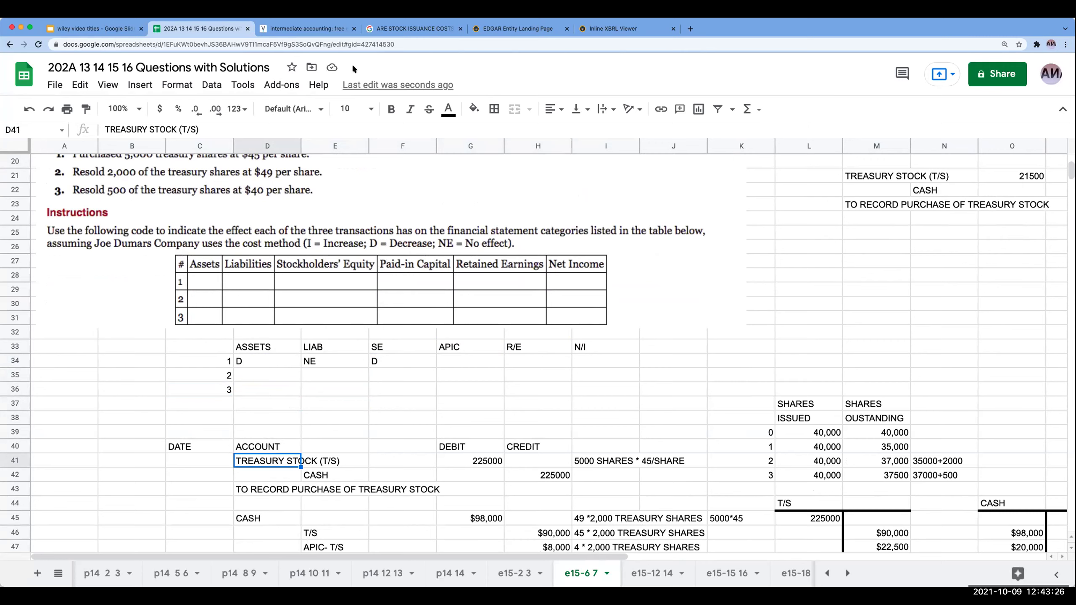
click(602, 31)
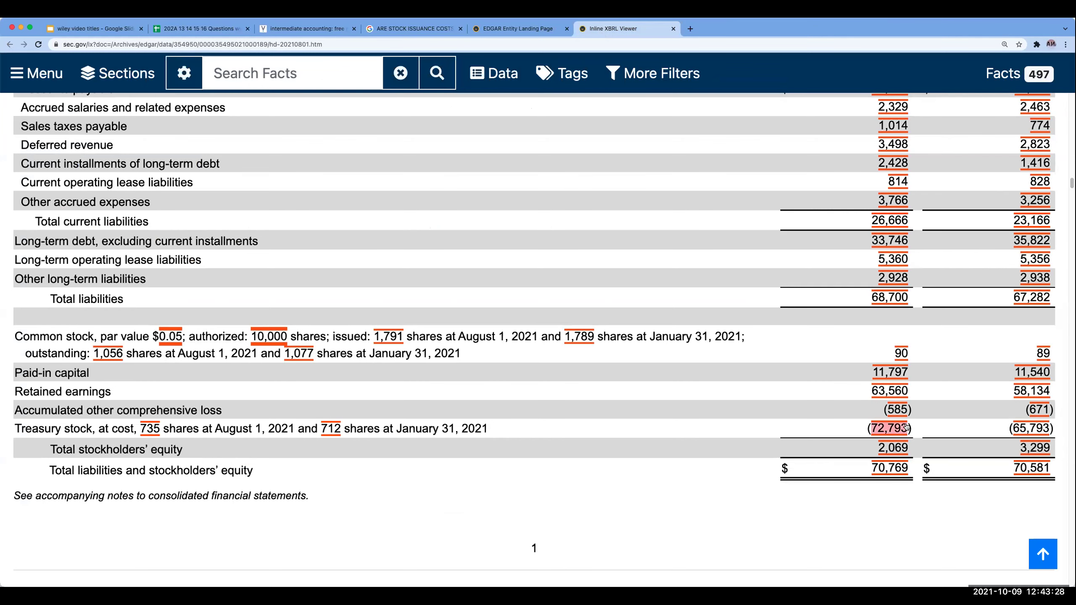
click(198, 28)
Step: Enter NE for transaction 1's effects on APIC, R/E and N/I in G34:I34
click(468, 362)
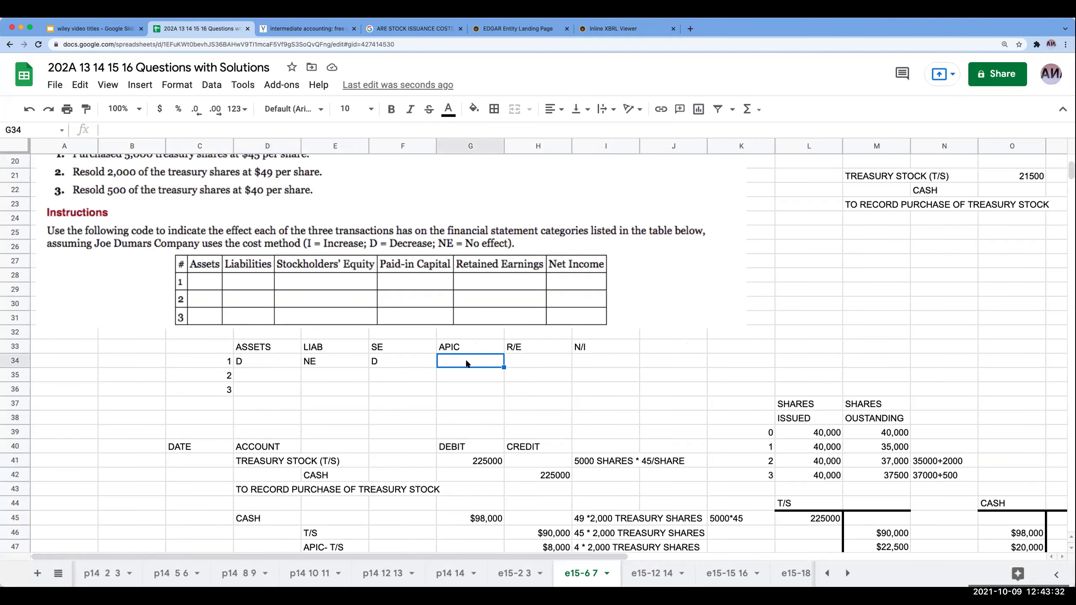
text(NE)
key(Tab)
text(N)
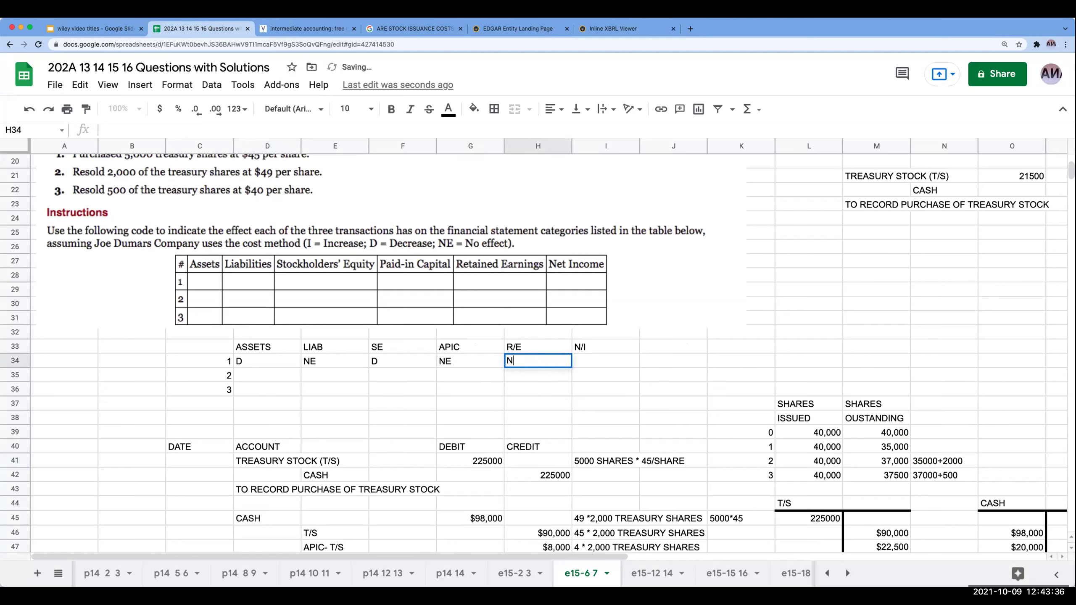
text(E)
key(Tab)
text(NE)
key(Return)
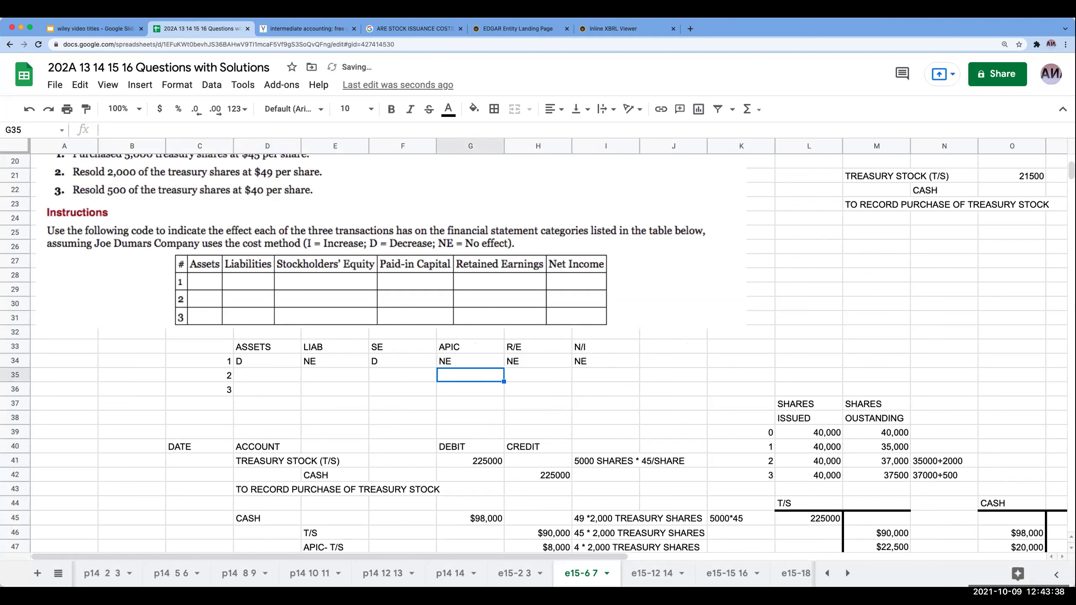
Step: Enter NE for the N/I effects of transactions 2 and 3 in I35 and I36
key(Tab)
key(Tab)
text(NE)
key(Return)
text(NE)
key(Return)
key(Up)
key(Up)
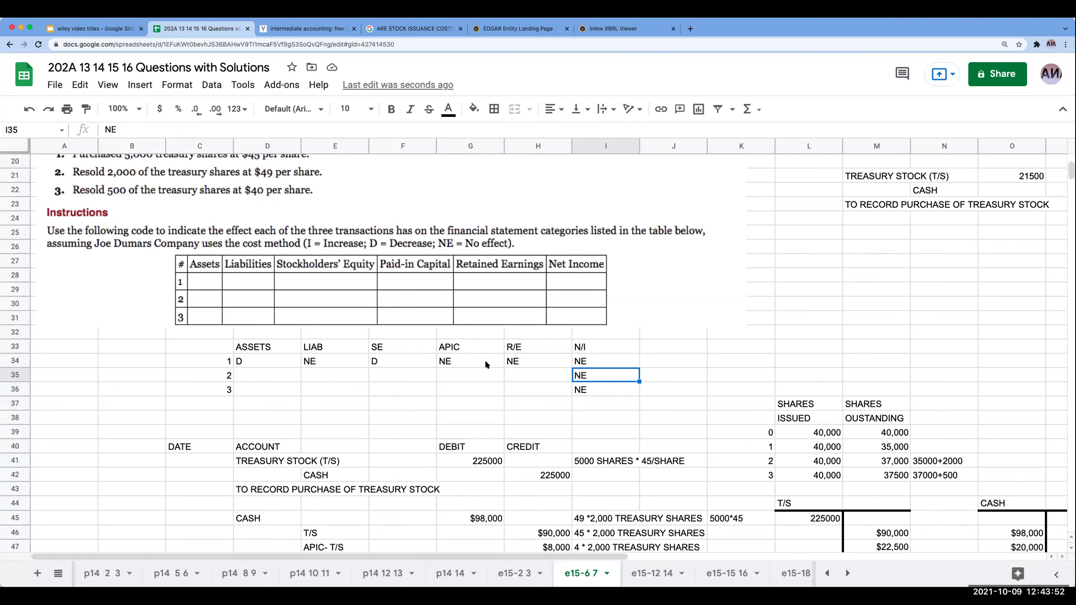
Step: Enter transaction 2's effects on assets and liabilities in row 35 as I and NE
key(Left)
key(Left)
key(Left)
key(Left)
key(Left)
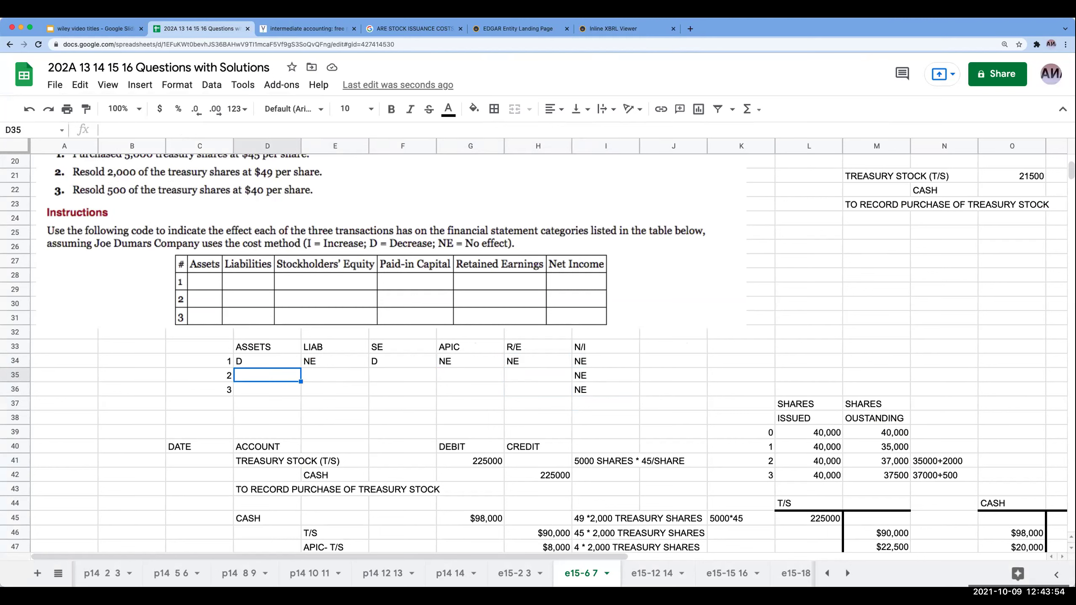
scroll(497, 349, down, 3)
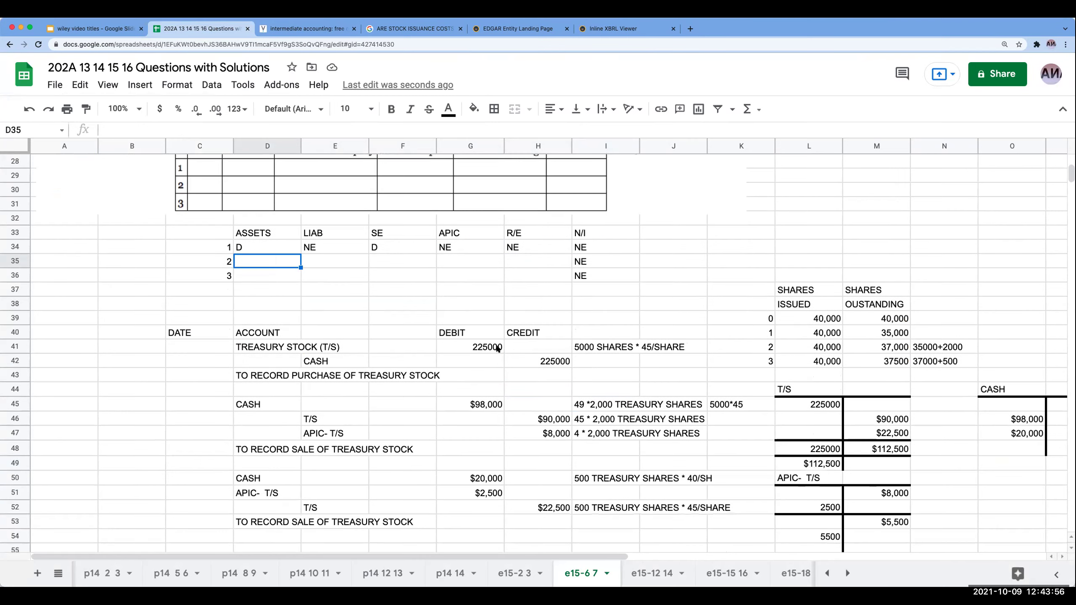
scroll(324, 410, up, 1)
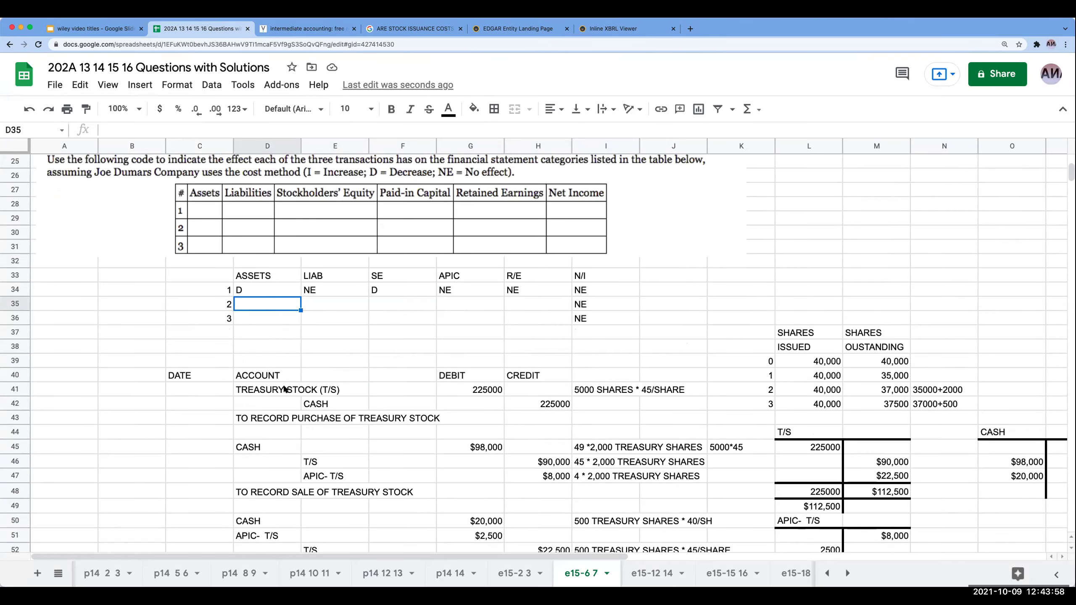
text(I)
key(Tab)
text(NE)
key(Tab)
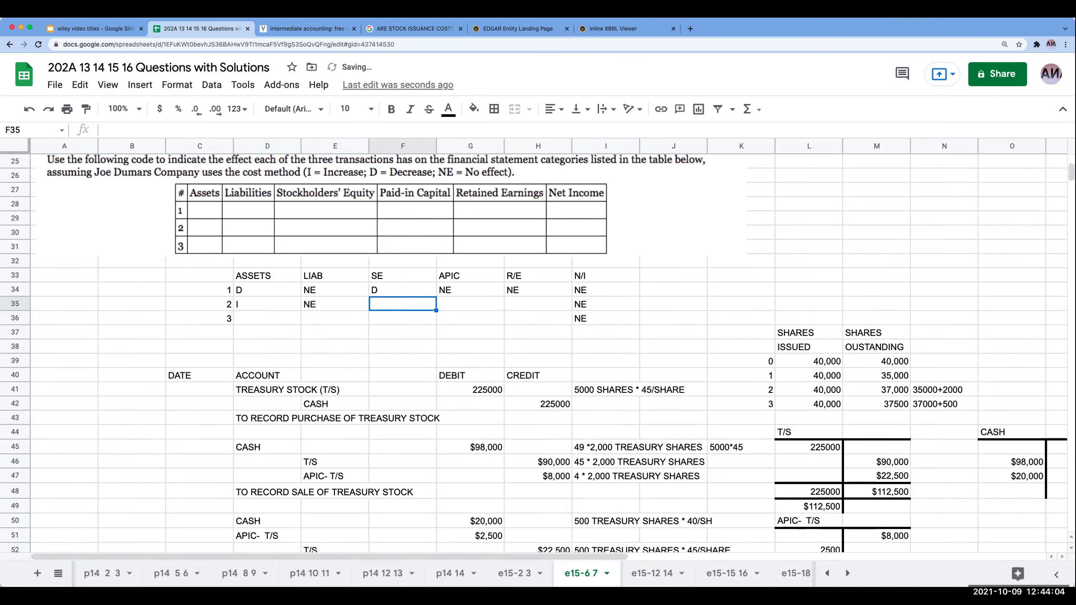
Step: Complete transaction 2's effects in F35:H35 with I for SE, I for APIC and NE for R/E
text(I)
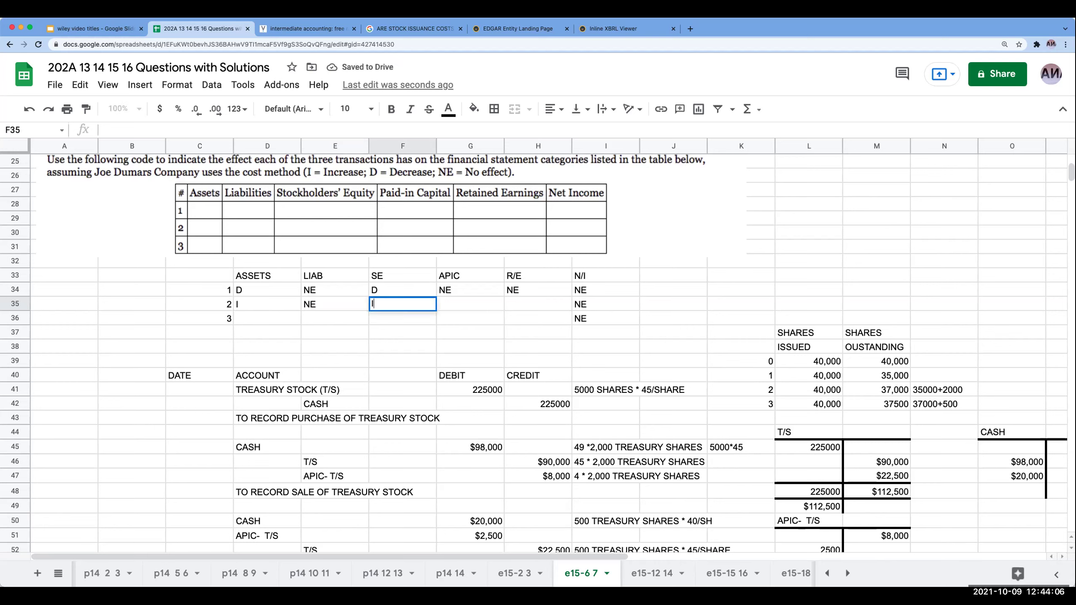
key(Tab)
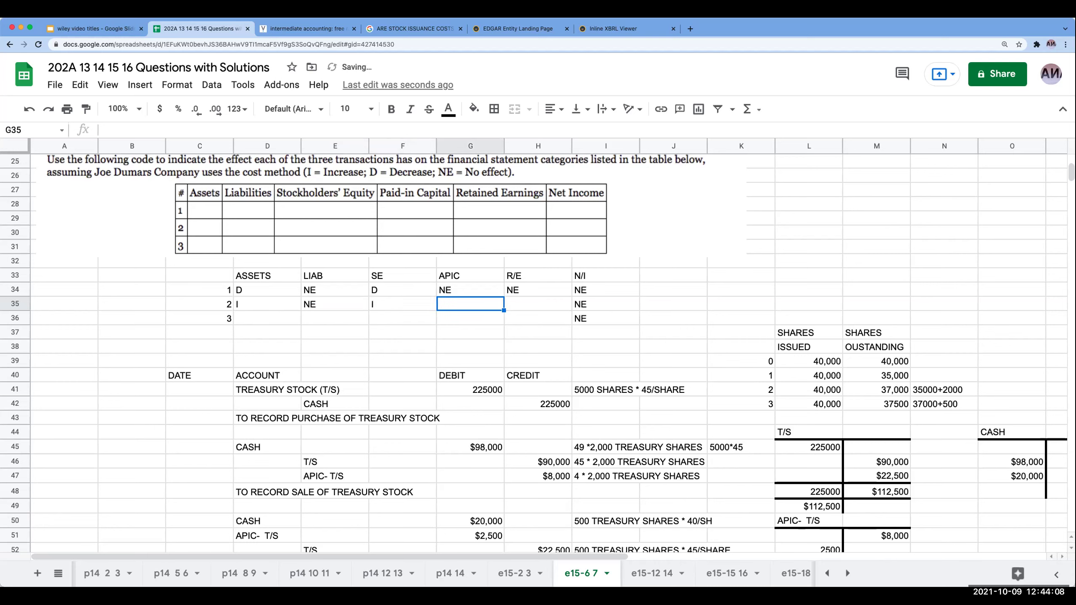
text(I)
key(Return)
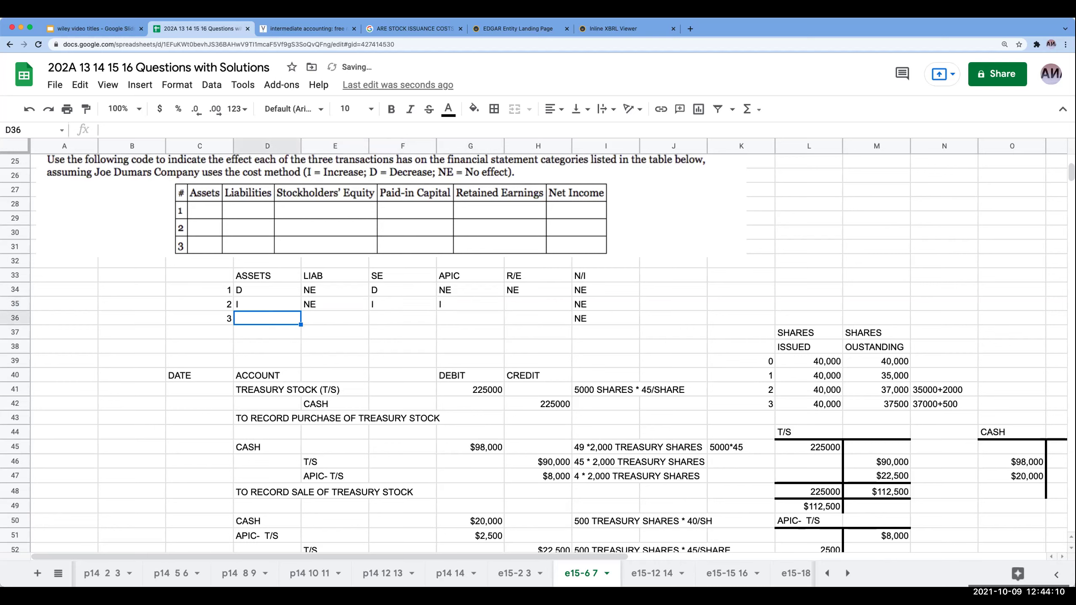
drag(325, 477, 517, 473)
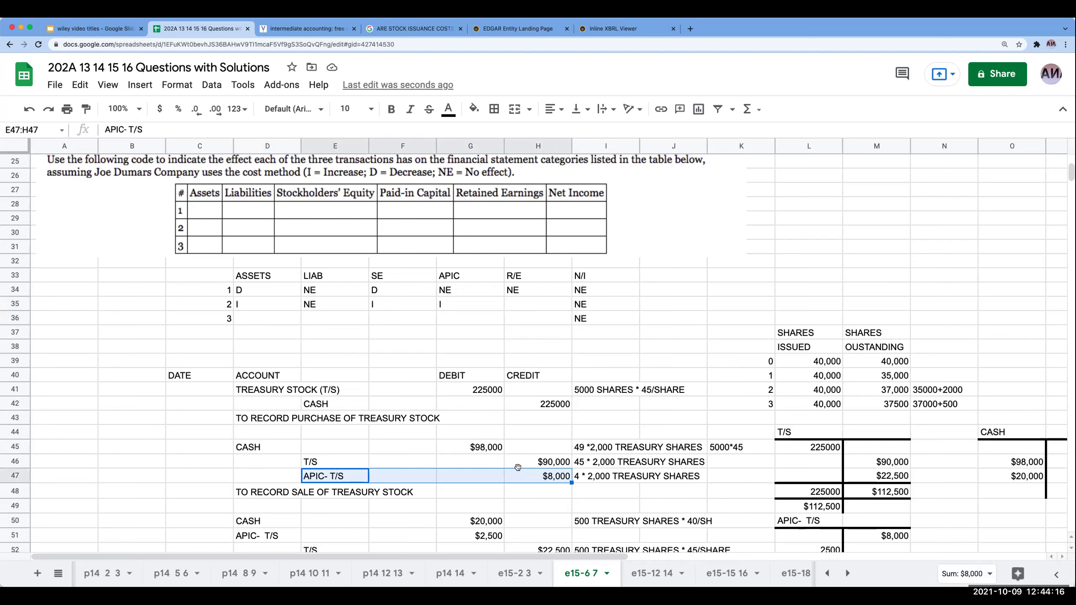
click(514, 307)
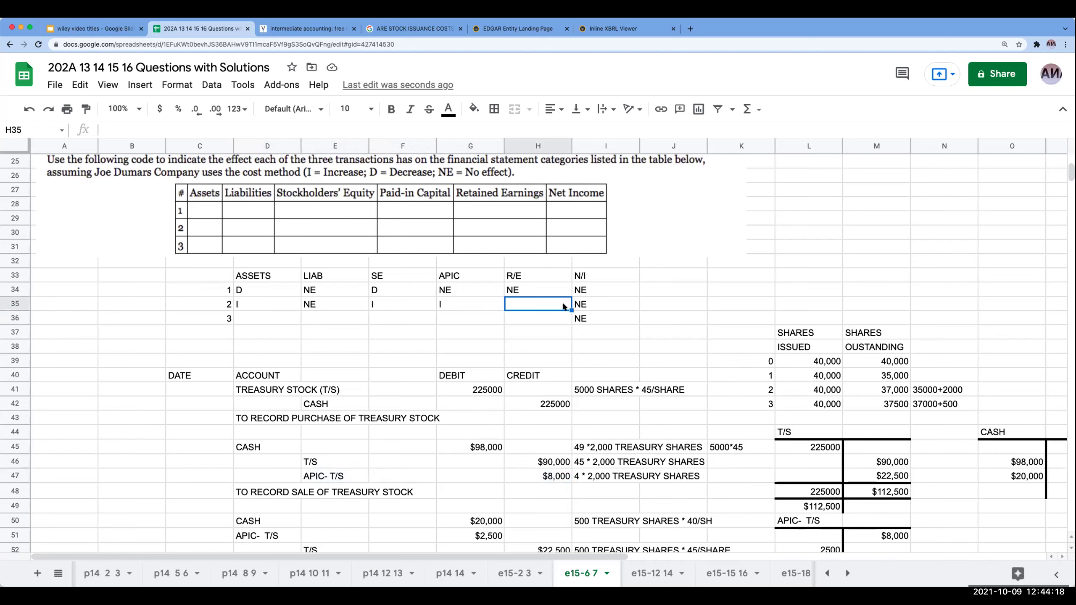
text(NE)
key(Return)
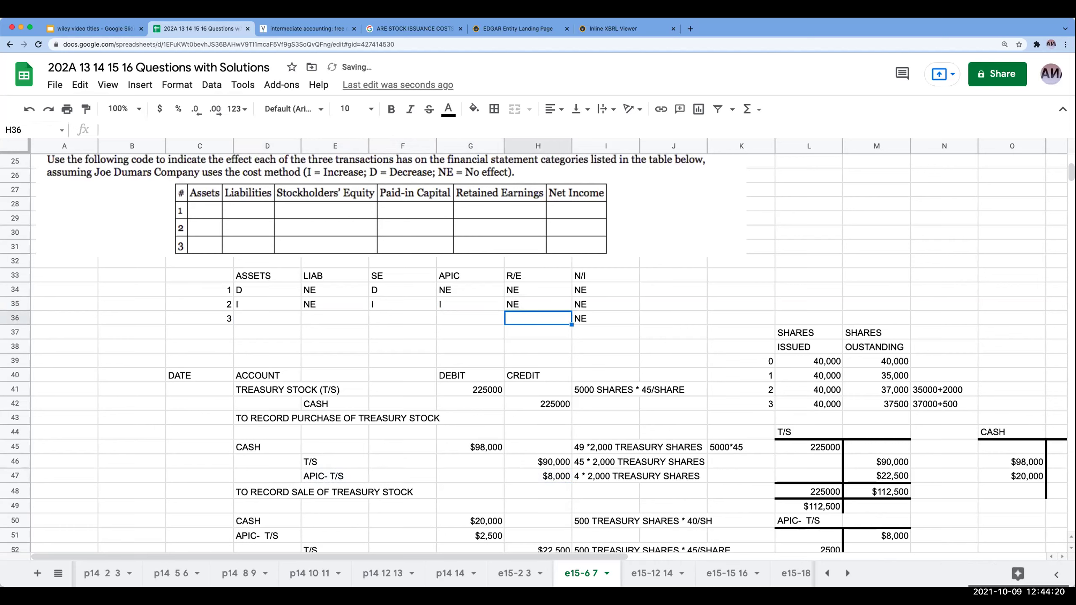
Step: Enter transaction 3's effects in row 36: I for assets, NE for liabilities and I for SE
key(Left)
key(Left)
key(Left)
click(267, 318)
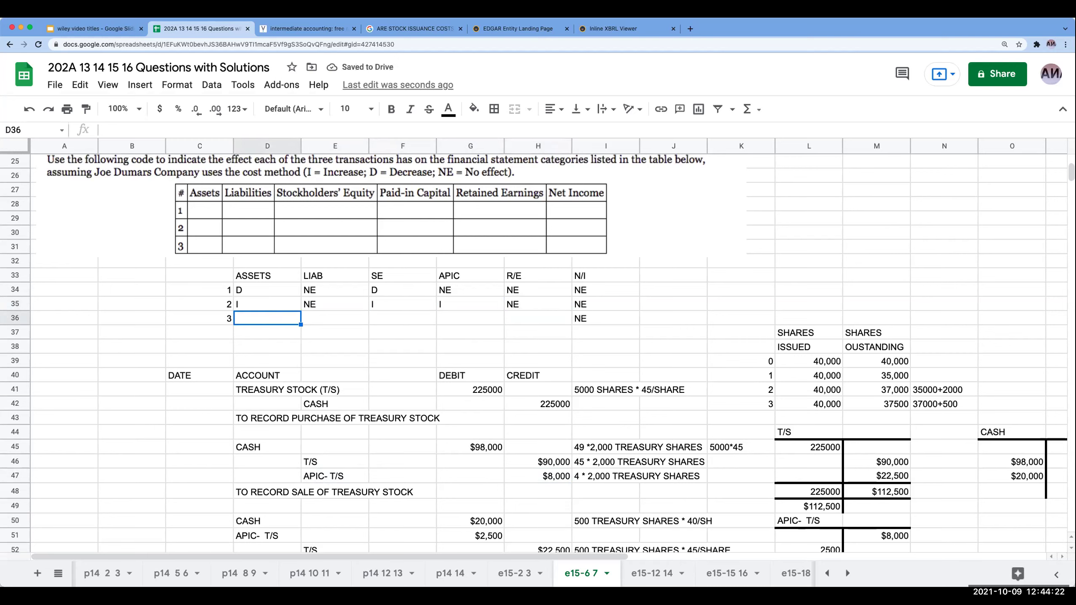
text(I)
key(Tab)
text(NE)
key(Tab)
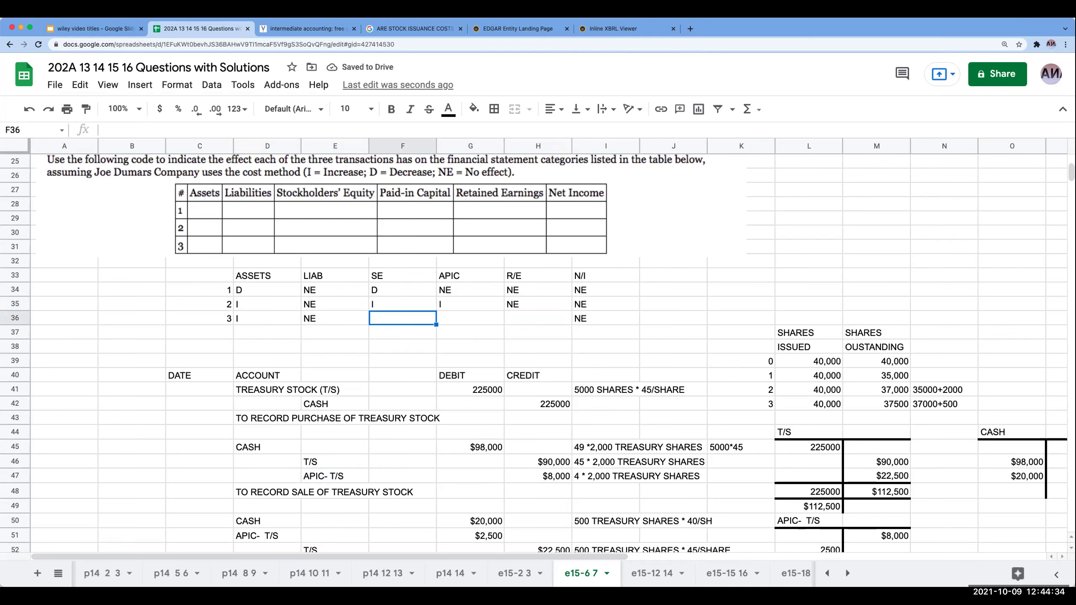
text(I)
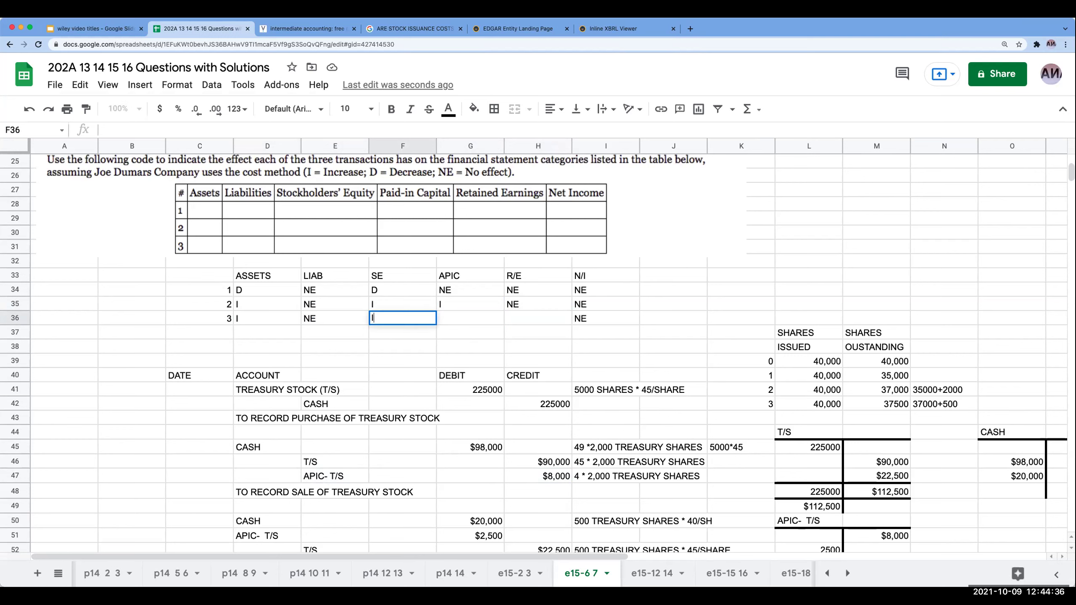
key(Tab)
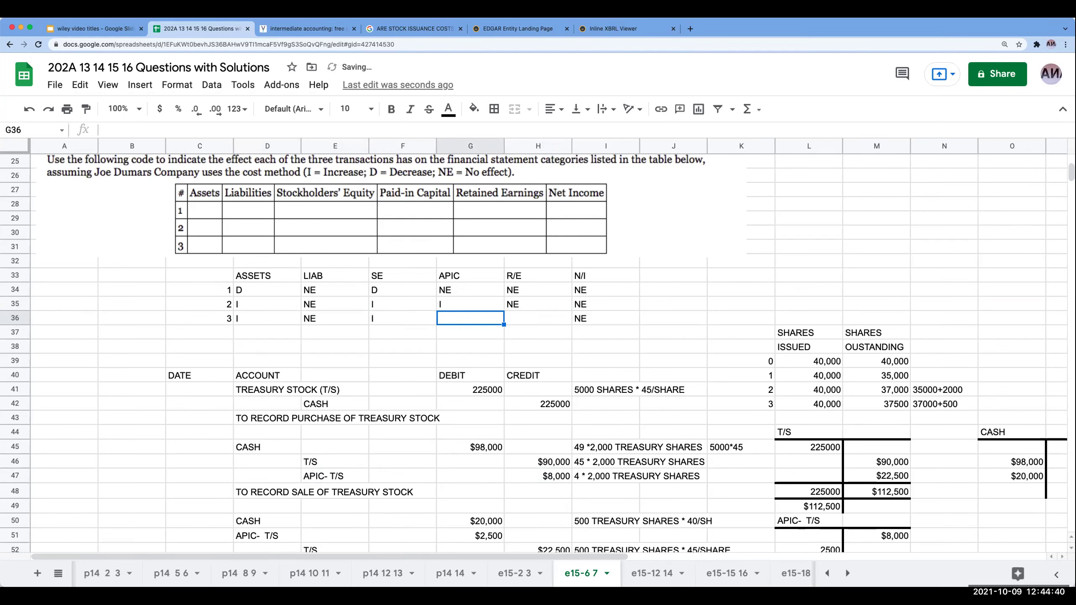
Step: Enter D for APIC and NE for R/E as transaction 3's effects in G36:H36
scroll(329, 513, down, 1)
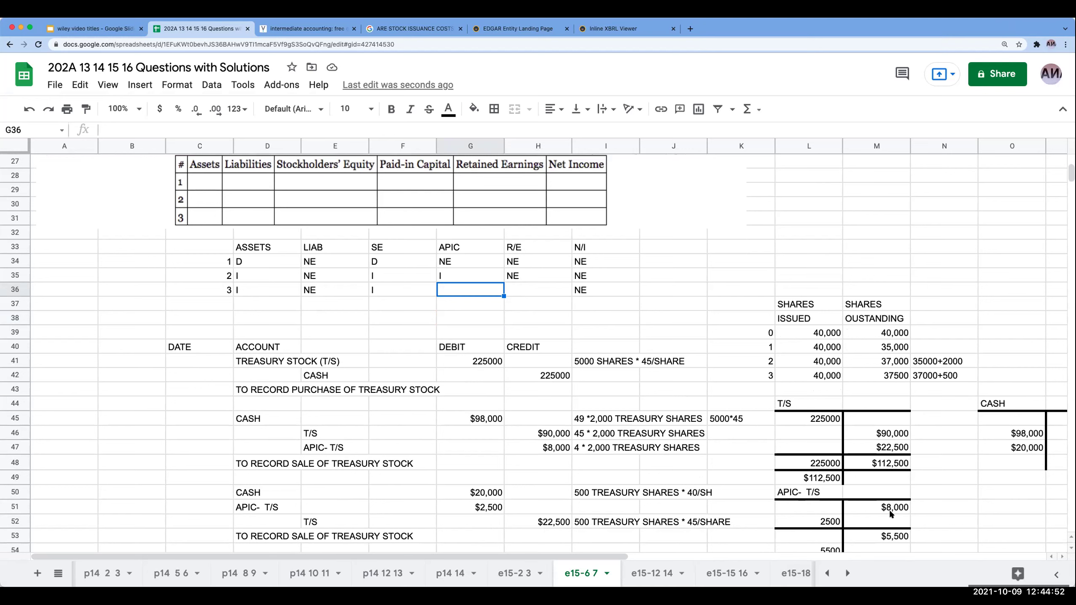
click(876, 509)
click(817, 526)
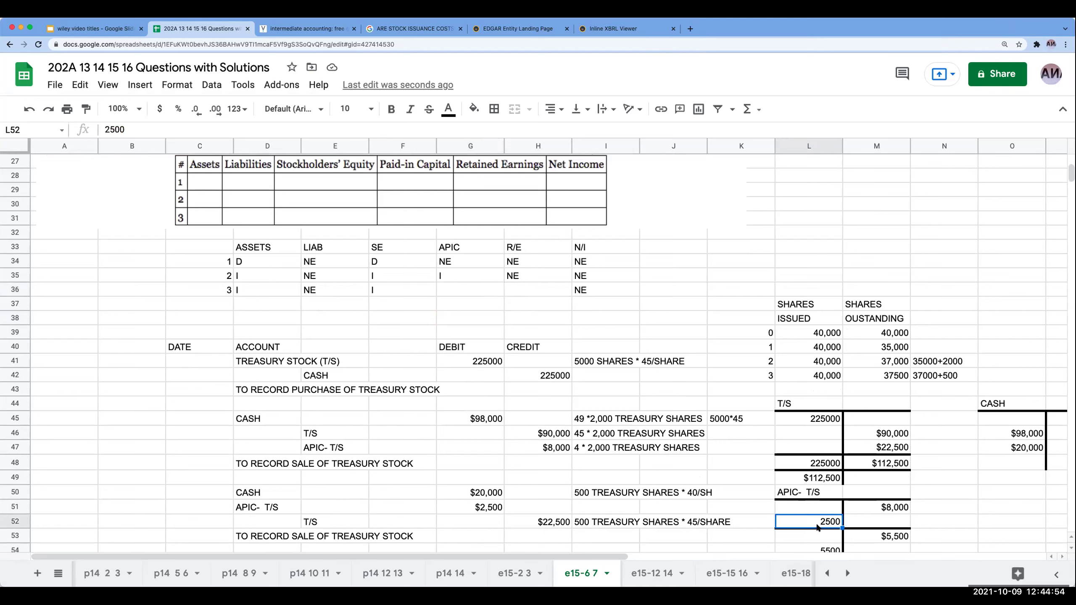
click(454, 295)
text(D)
key(Return)
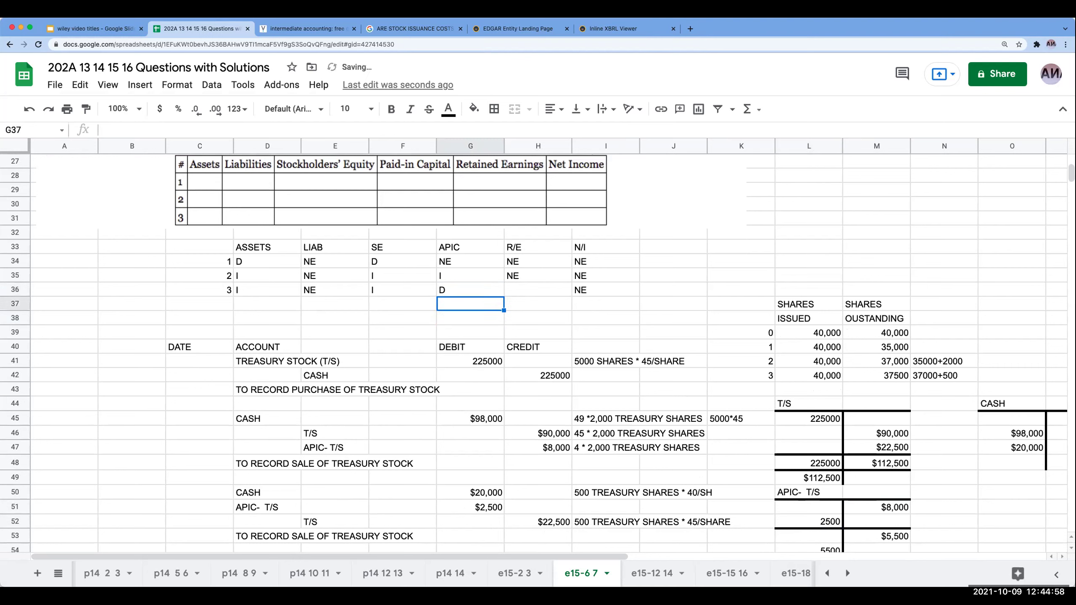
click(538, 290)
text(NE)
key(Return)
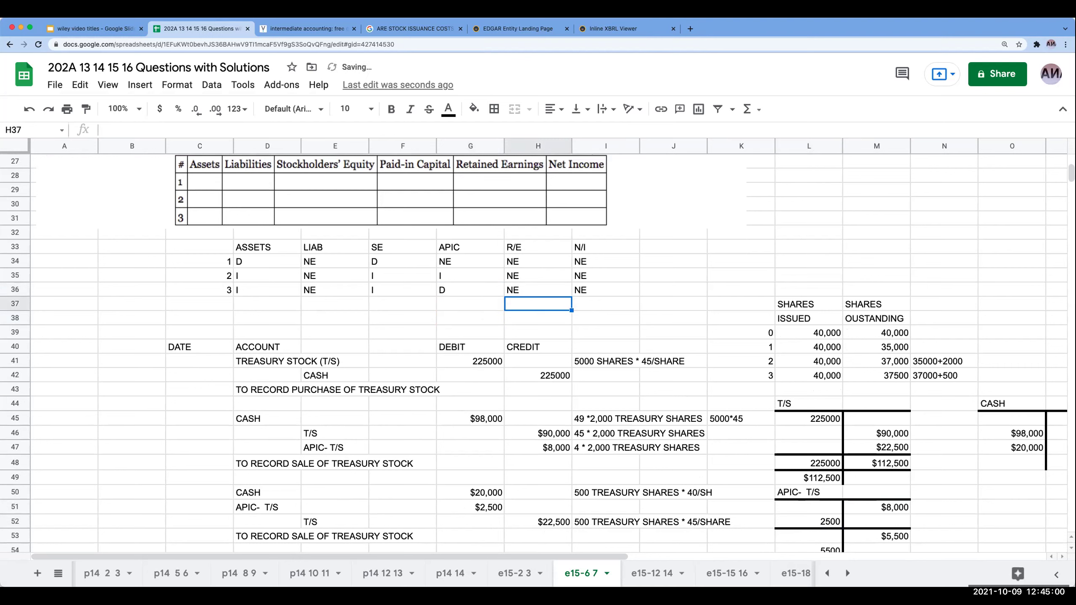
Step: Review each column of the effects table against the treasury stock journal entries and the $10/share sale scenario
scroll(516, 425, down, 5)
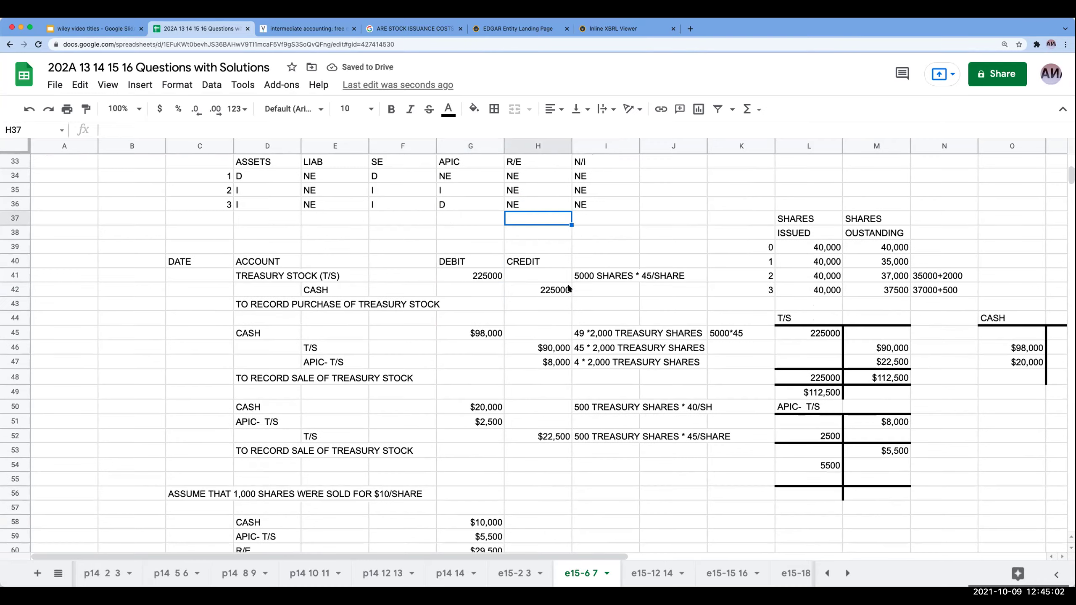
click(478, 484)
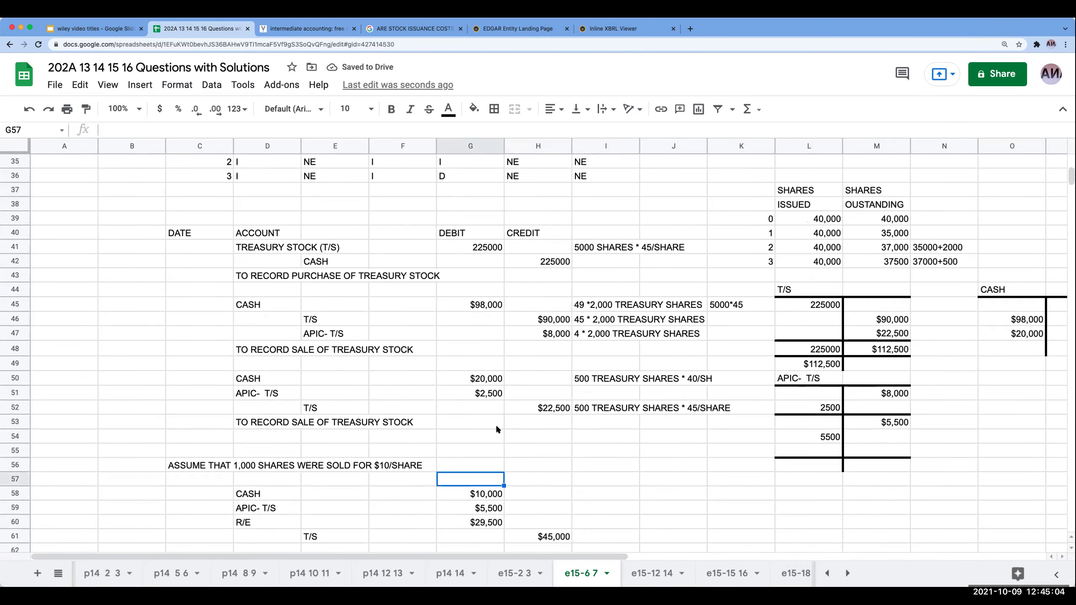
scroll(495, 423, up, 7)
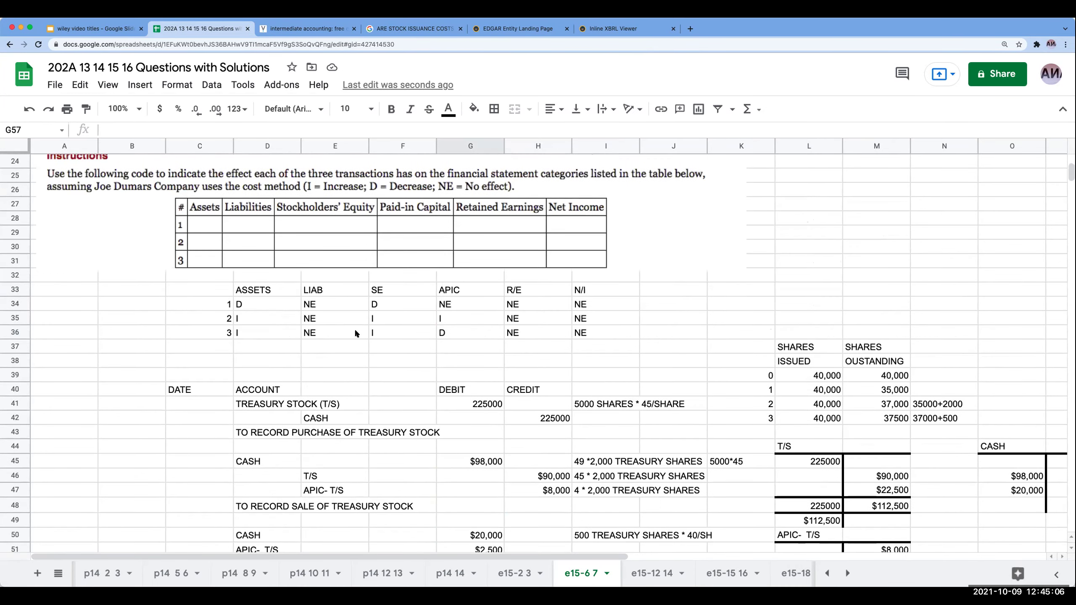
scroll(354, 328, down, 8)
scroll(338, 286, up, 6)
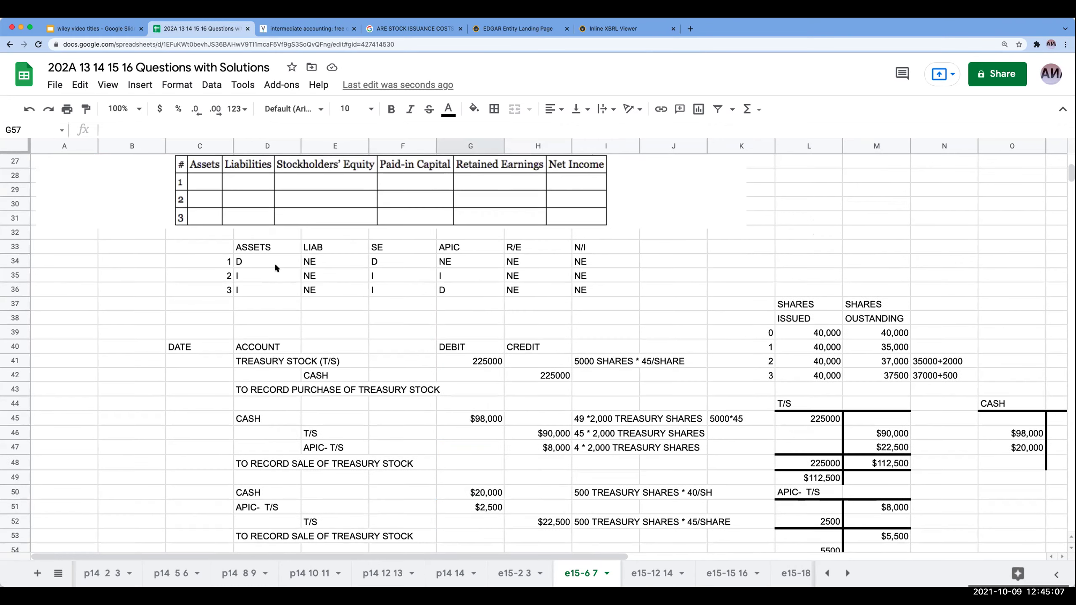
click(259, 305)
click(319, 305)
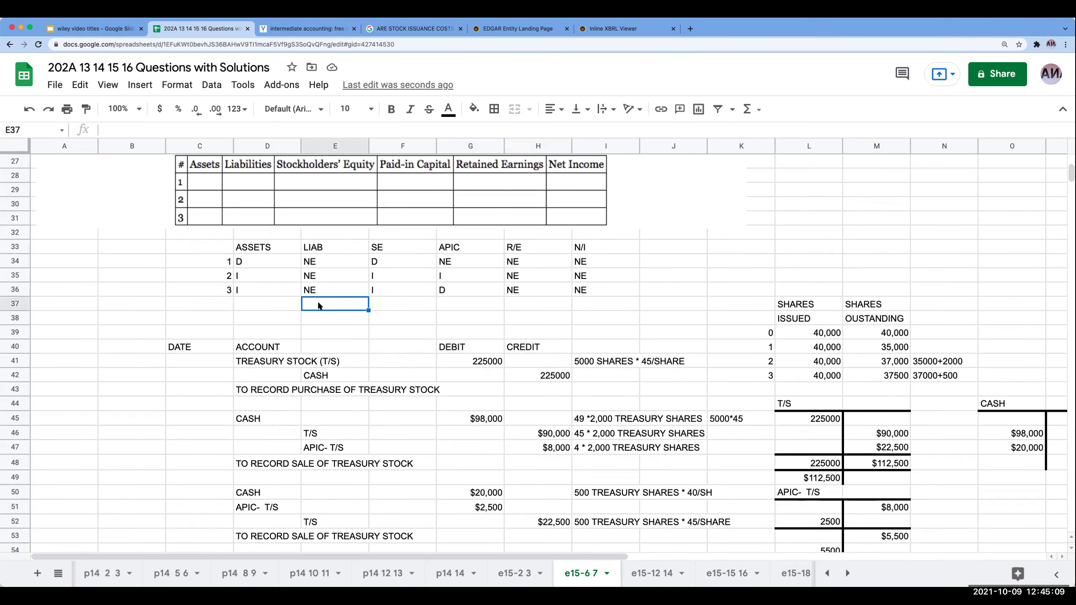
click(385, 306)
scroll(385, 305, down, 4)
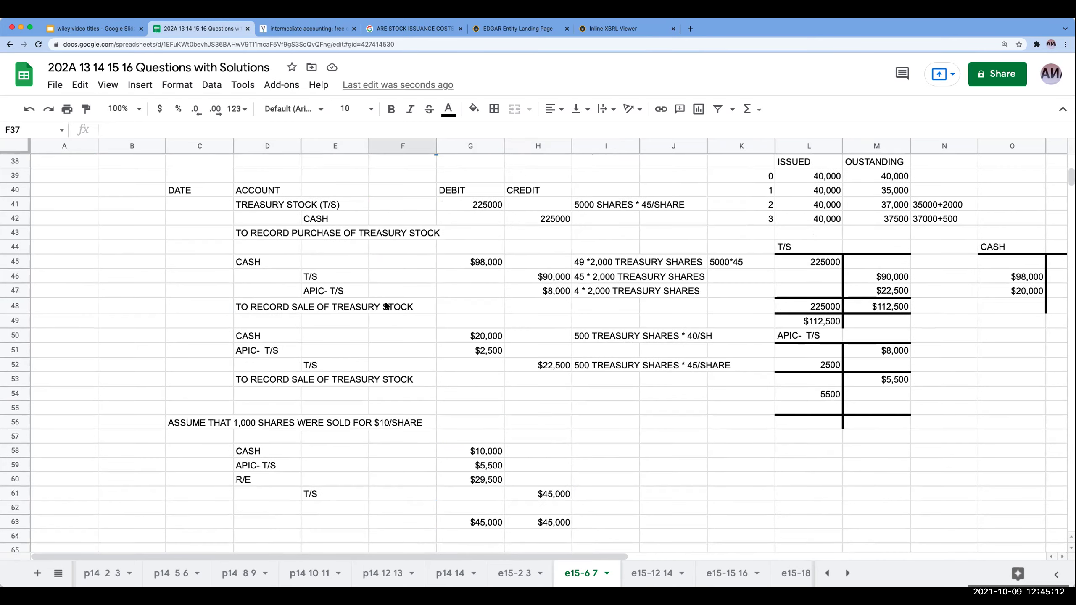
scroll(385, 305, up, 2)
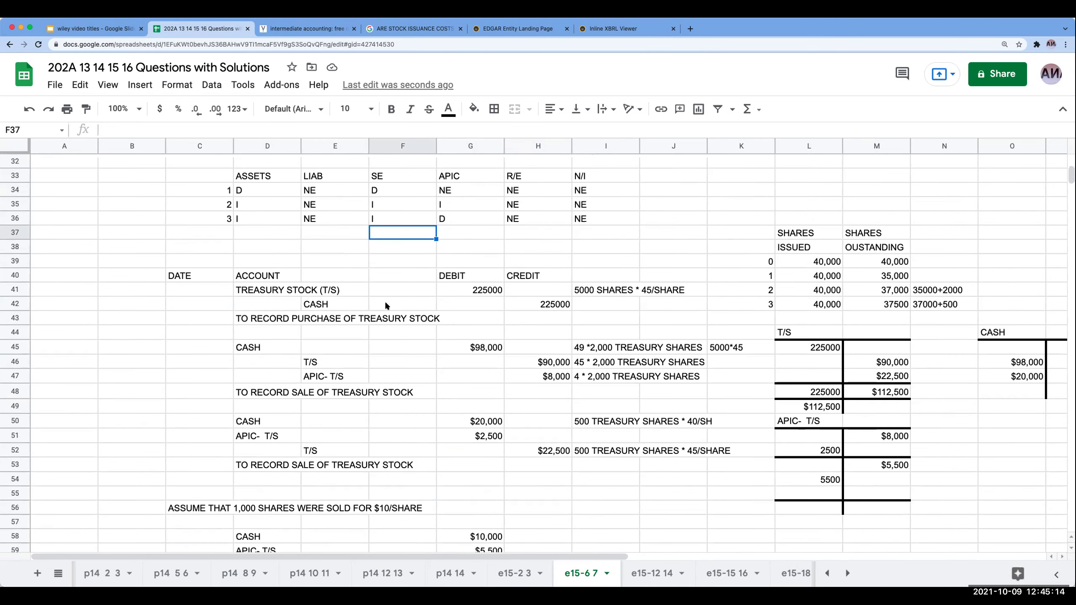
click(450, 232)
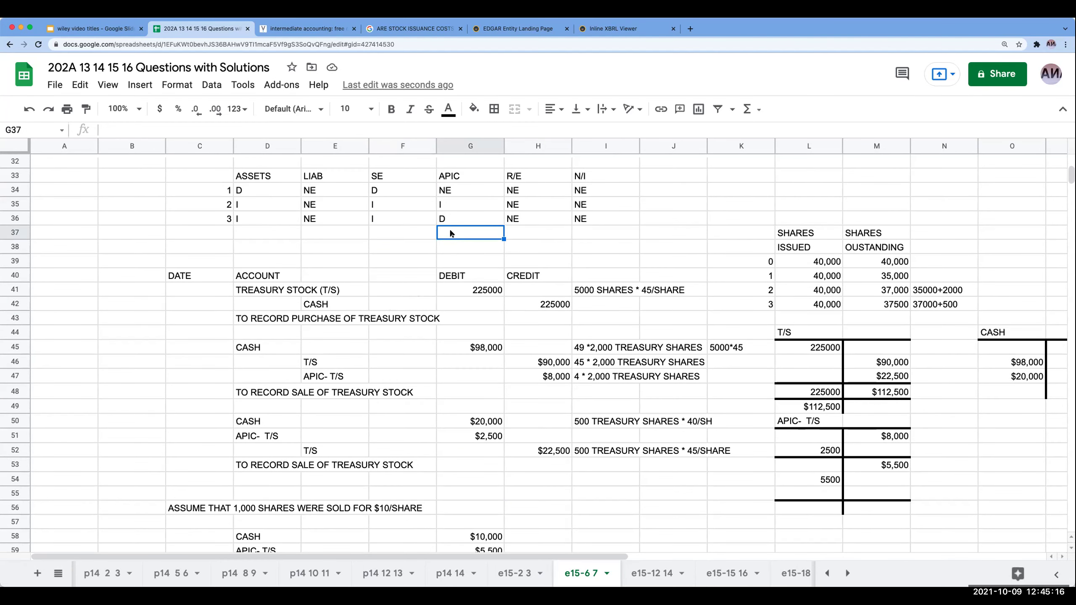
scroll(496, 306, down, 3)
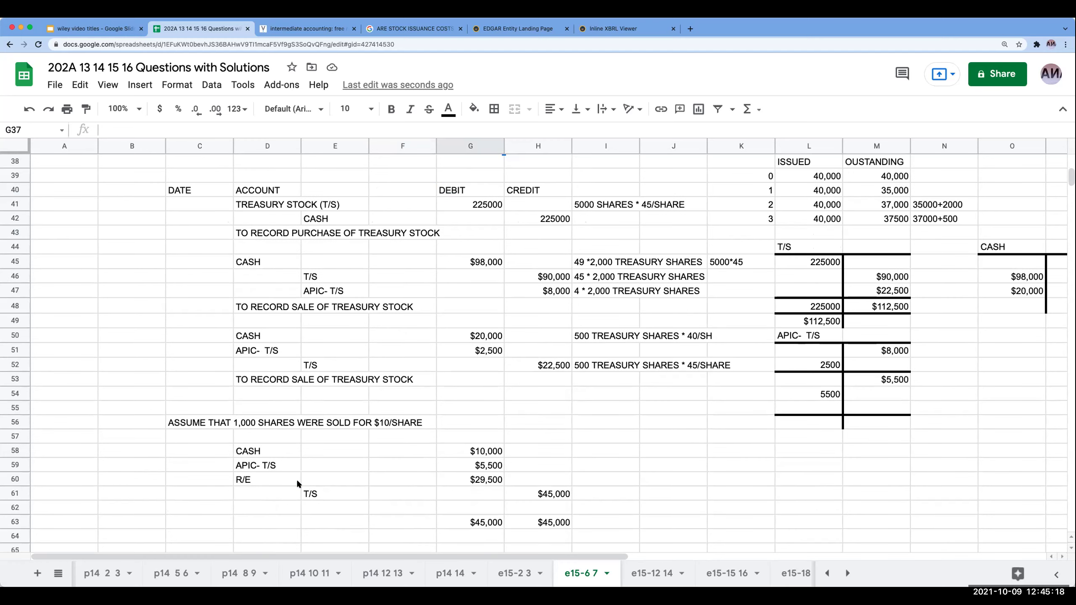
click(289, 468)
click(470, 465)
scroll(503, 394, up, 10)
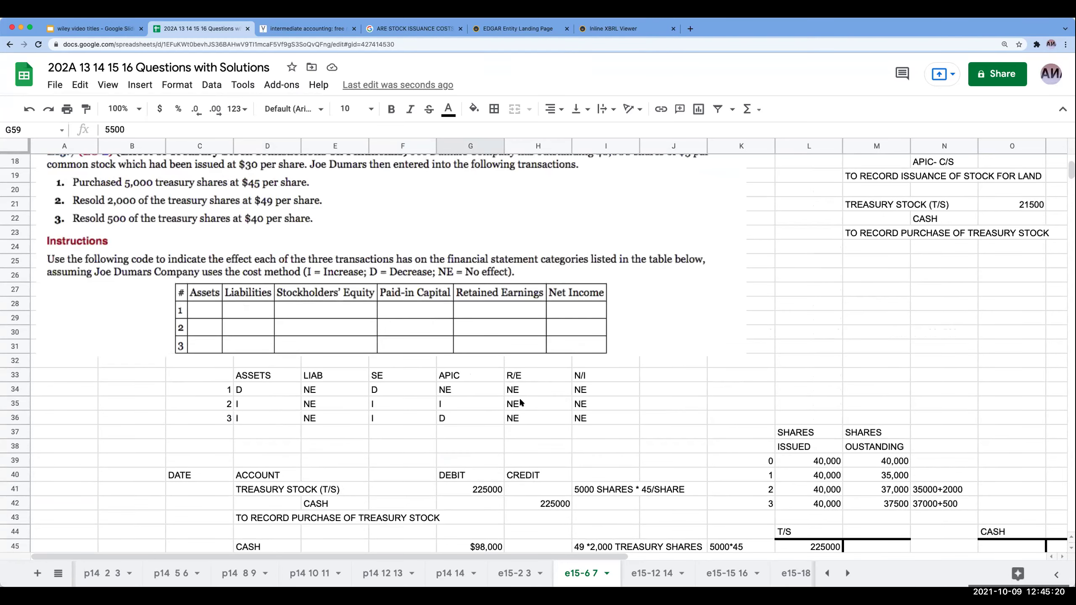
click(523, 434)
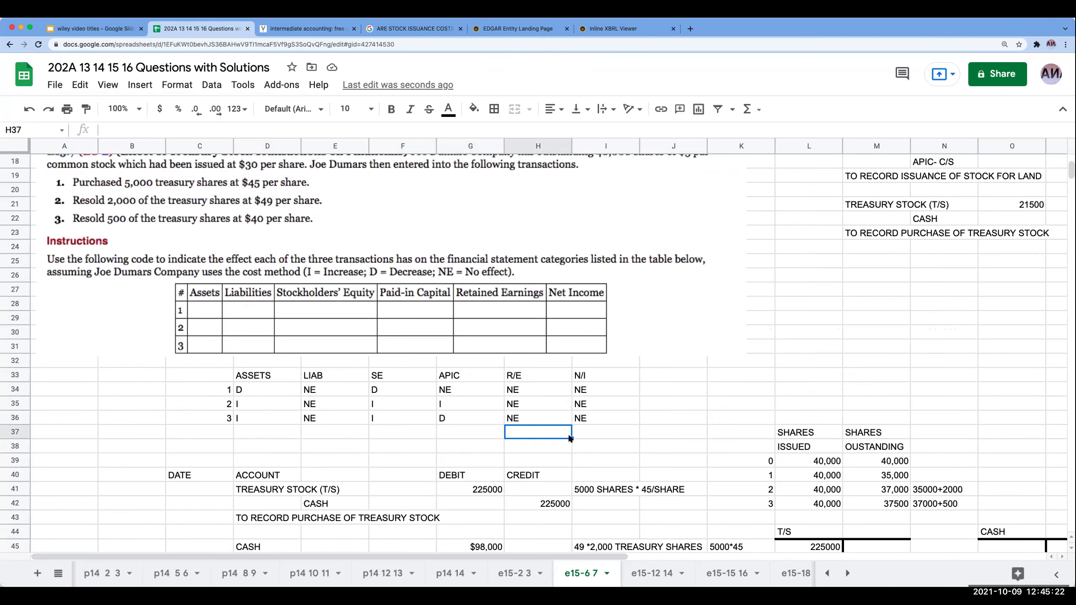
click(595, 435)
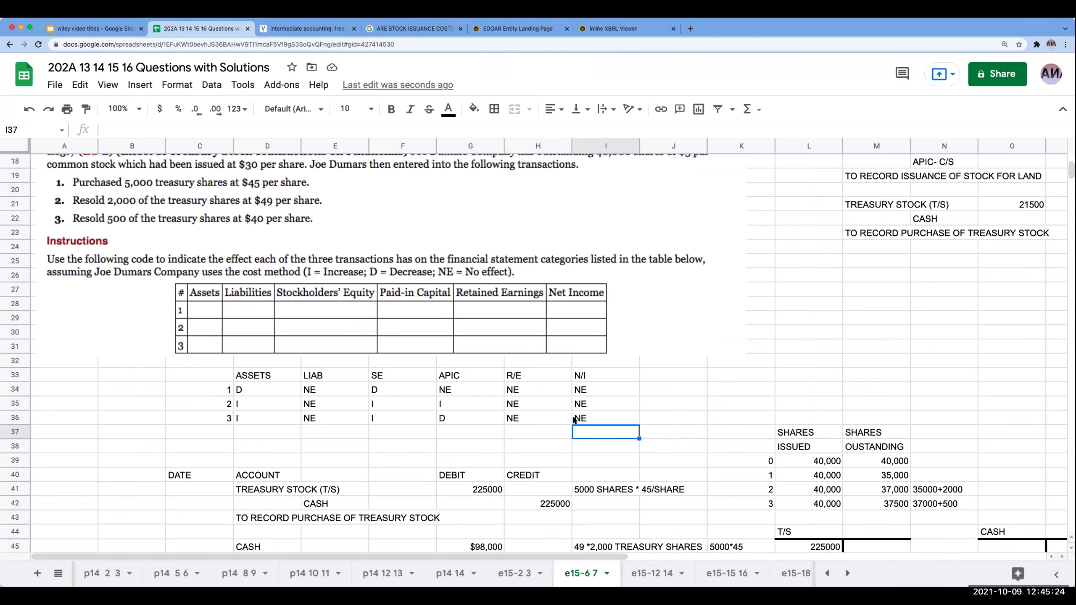
scroll(615, 378, up, 6)
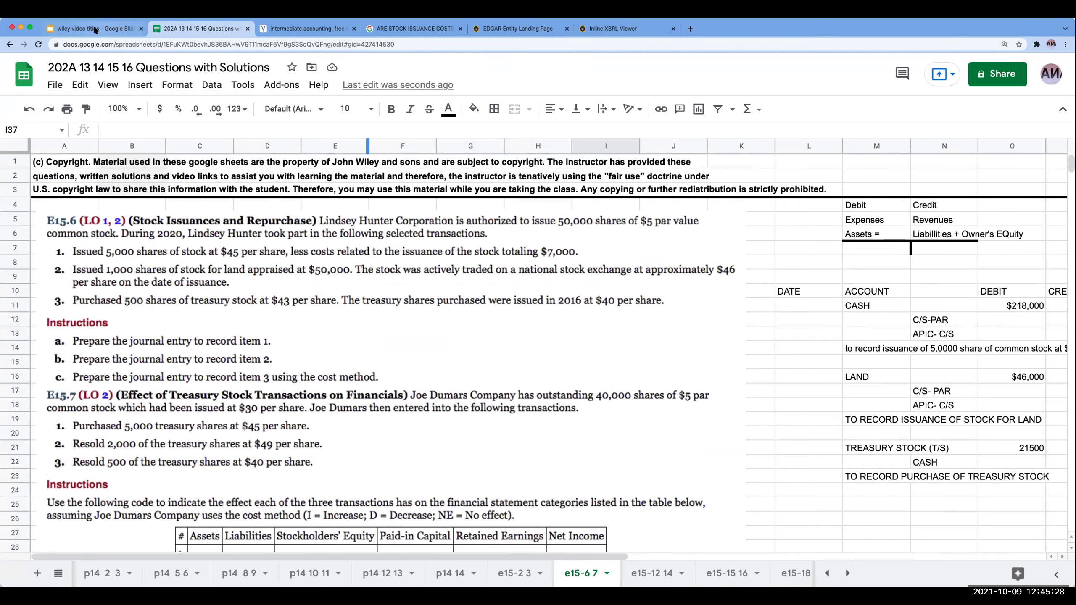
Step: Switch to the wiley video titles presentation in Google Slides and show the closing thank-you slide
click(95, 30)
click(84, 473)
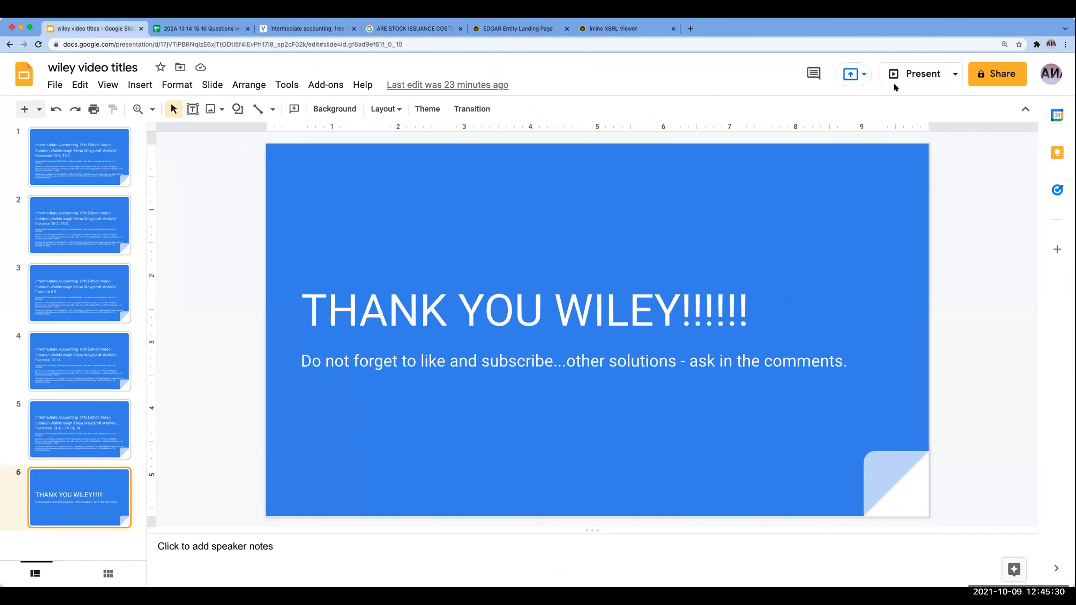